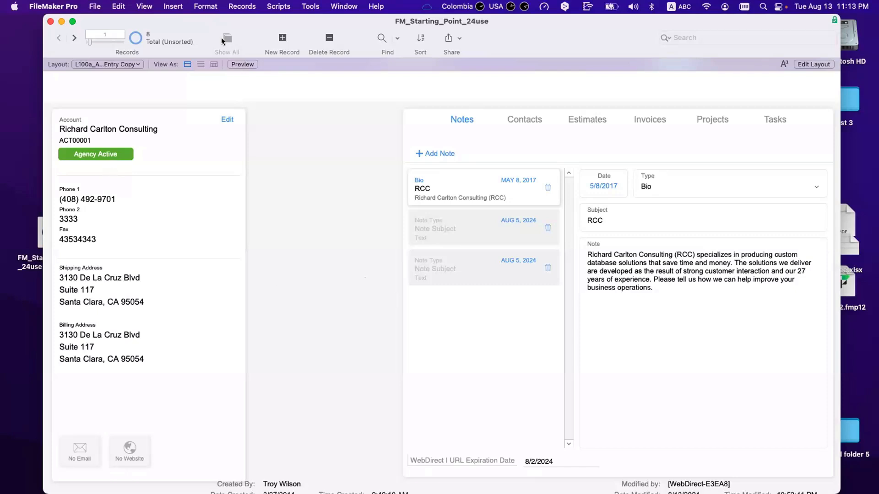
Open a second window of the database and show the original L100a accounts data entry layout in Browse mode
click(344, 6)
click(268, 133)
key(super+l)
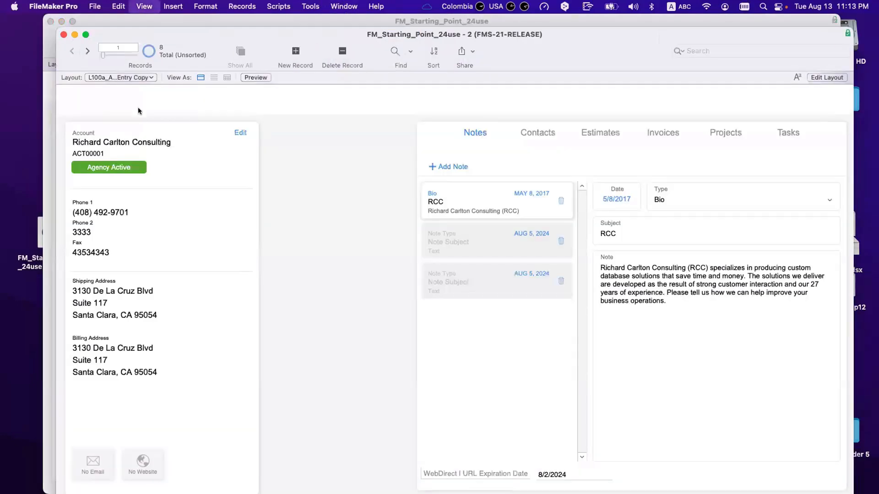
click(100, 76)
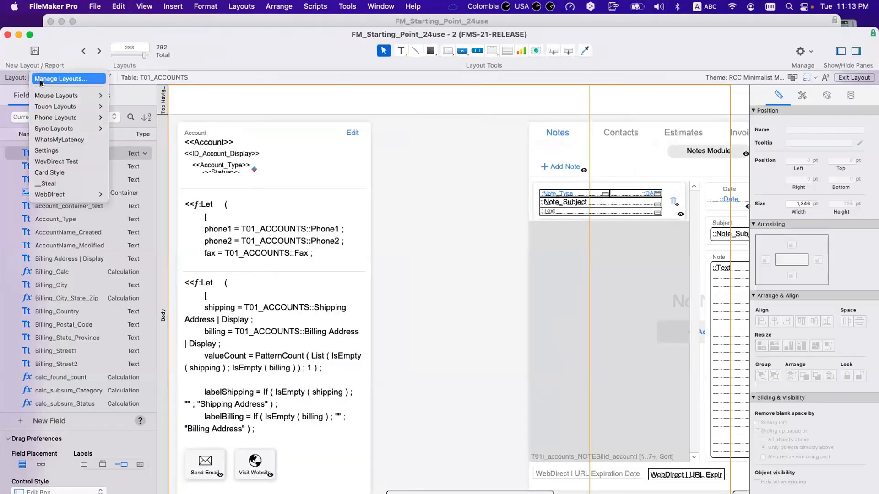
mouse_move(68, 95)
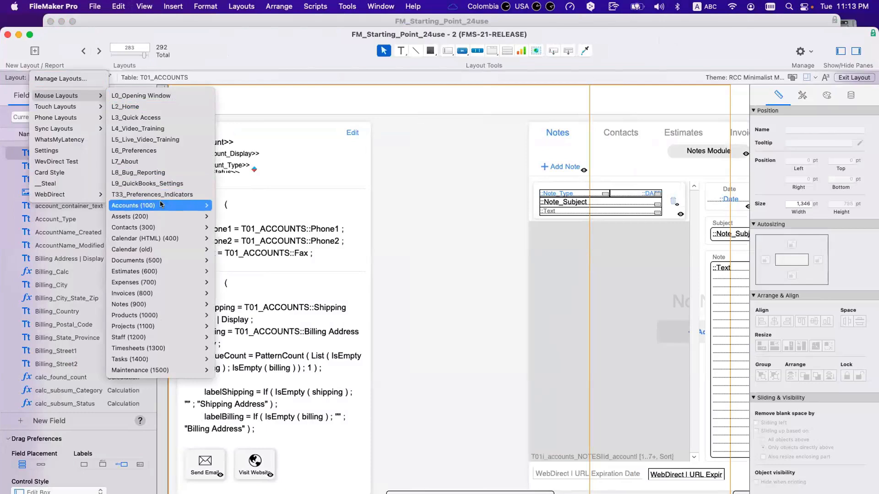
mouse_move(164, 205)
click(226, 206)
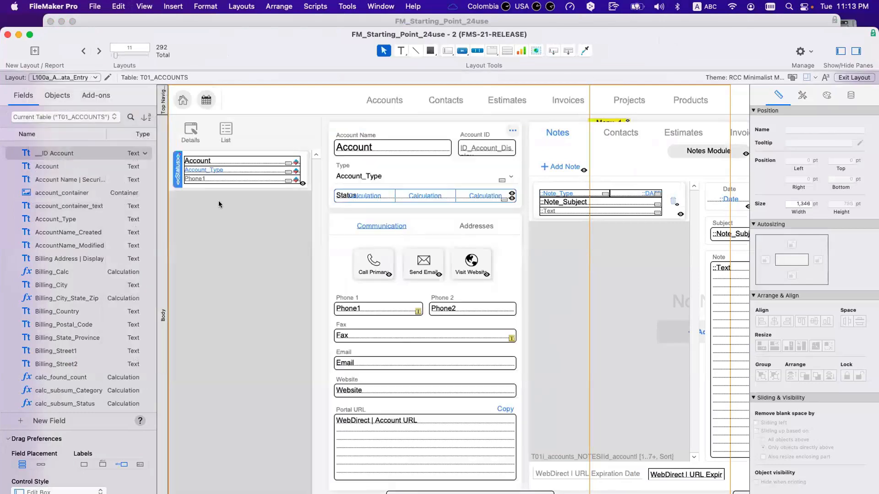
key(super+b)
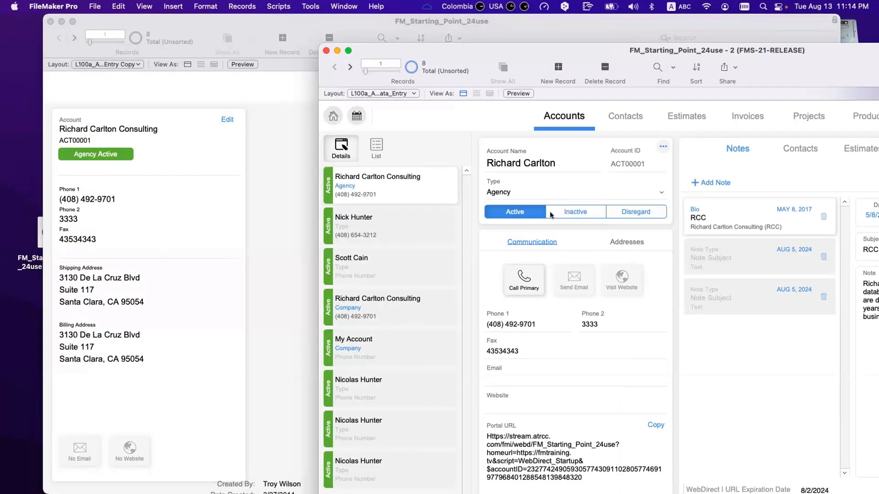
Enter the sample text erdfdf in the account's Email field and commit the record
click(499, 377)
click(474, 329)
click(500, 378)
text(erdfdf)
click(473, 365)
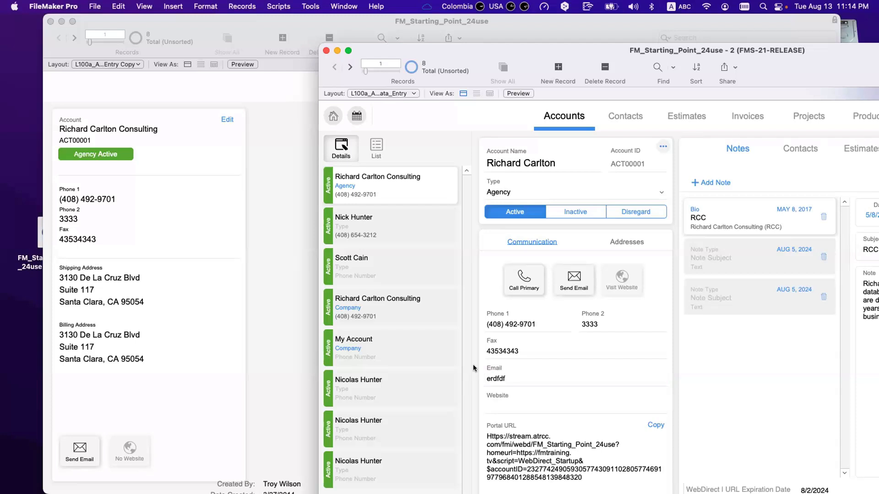
Clear the sample text from the account's Email field and commit the record
click(500, 379)
key(BackSpace)
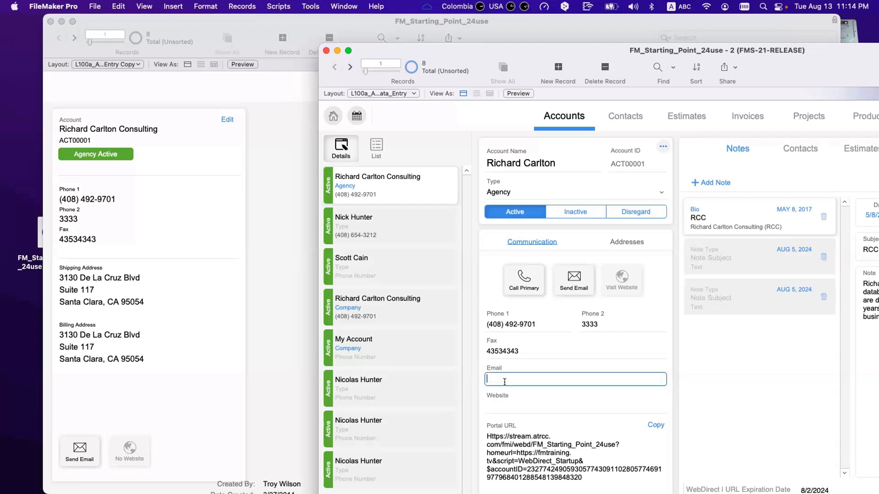
click(476, 369)
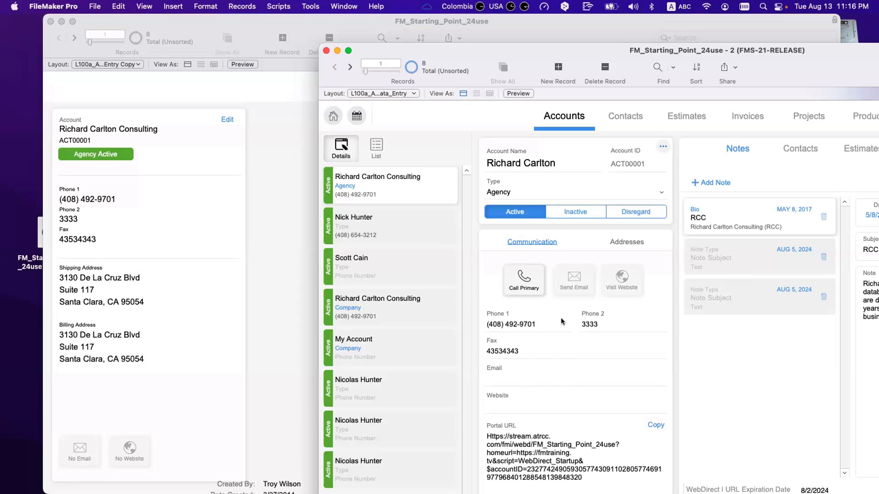
Return to the first window, open the Edit Account Data card and look through its status and contact fields
click(257, 169)
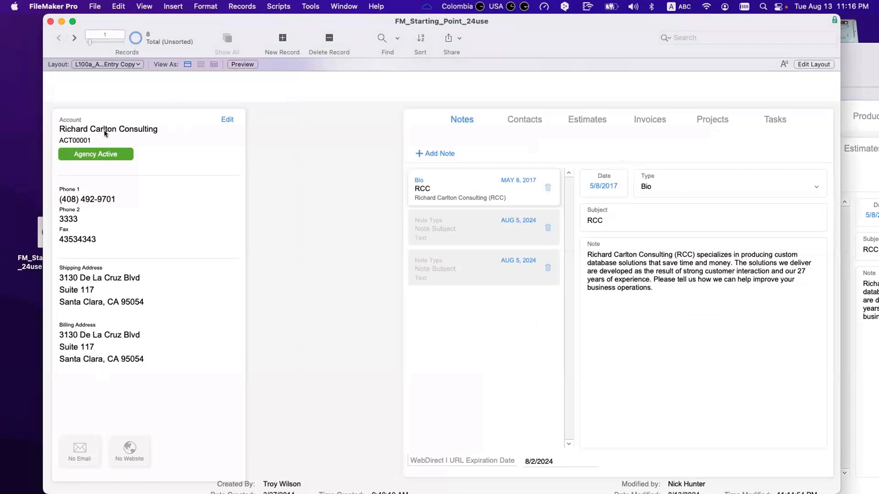
click(226, 121)
scroll(715, 207, down, 5)
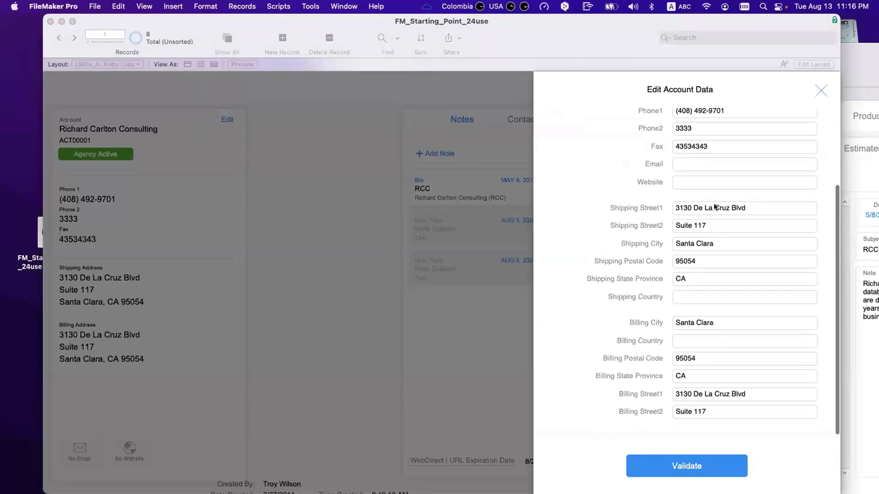
click(714, 206)
click(713, 184)
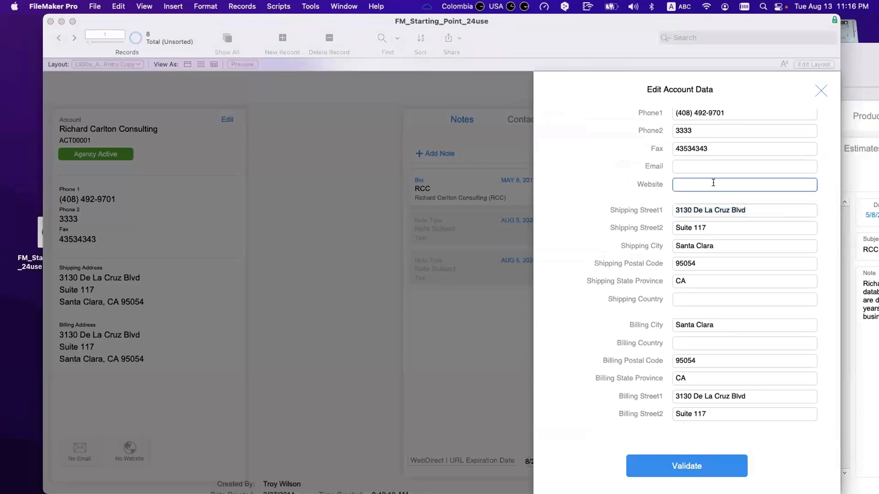
scroll(713, 184, up, 5)
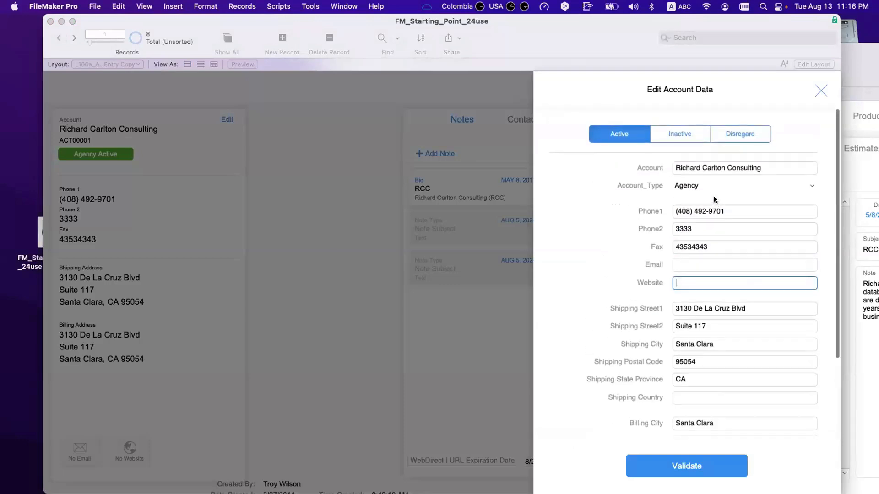
scroll(697, 189, down, 5)
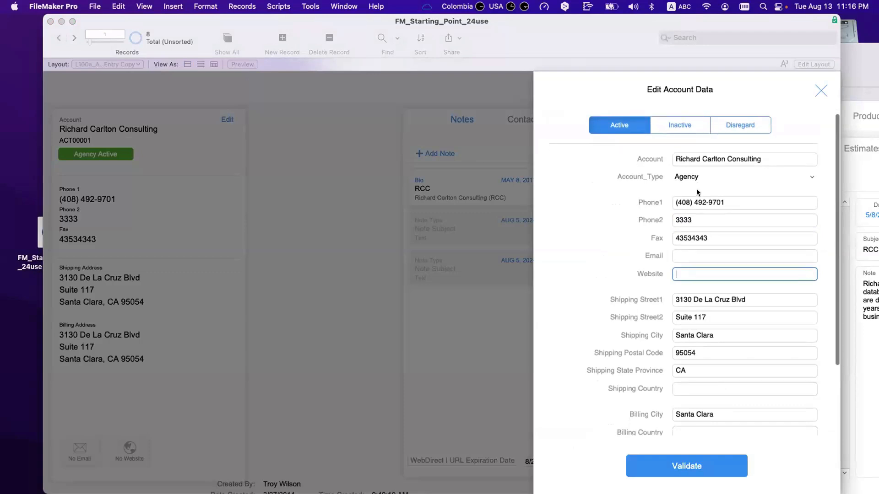
Check the card's shipping country and billing fields, validate the data and close the card
click(708, 299)
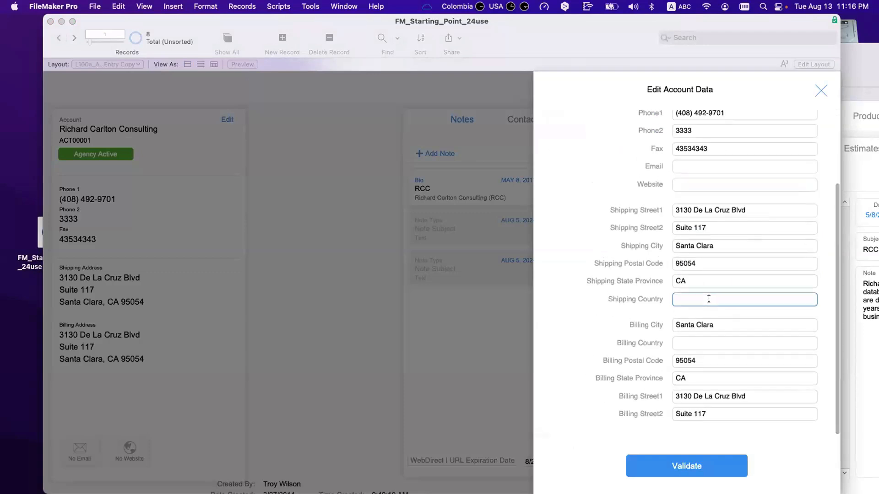
click(708, 325)
click(713, 343)
click(704, 360)
click(706, 376)
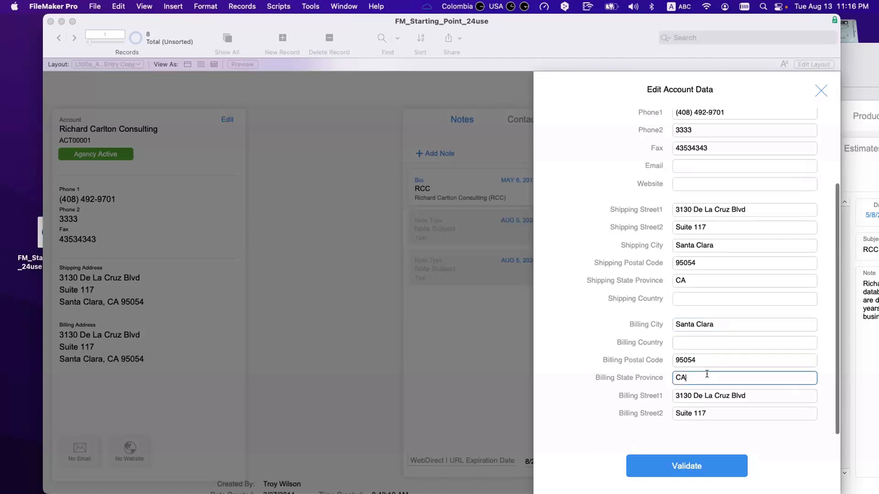
click(693, 464)
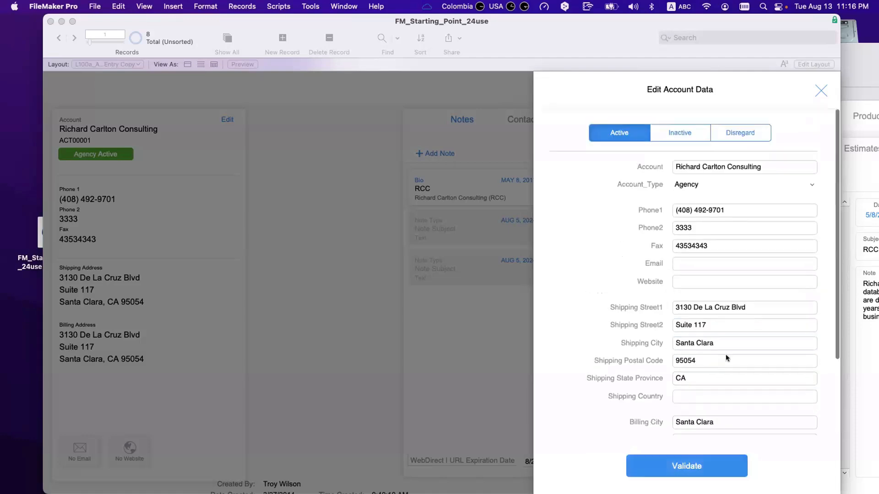
click(820, 91)
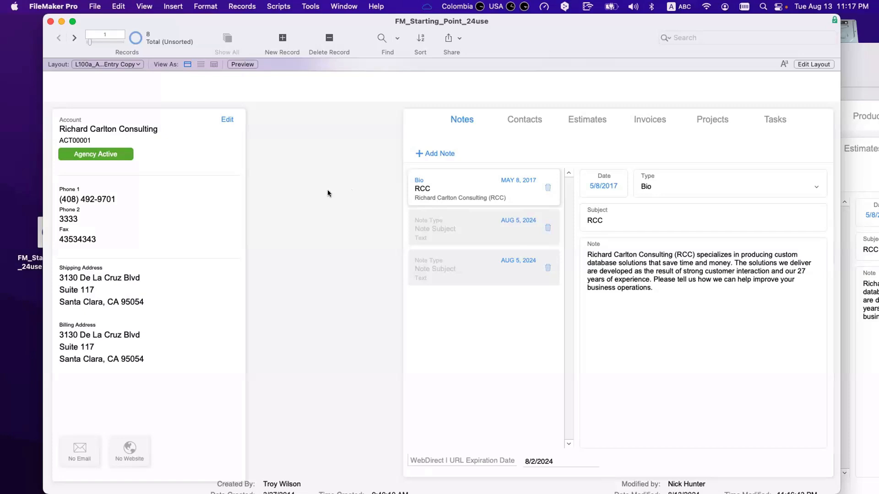
Reopen the Edit Account Data card and look over its full list of fields
click(228, 120)
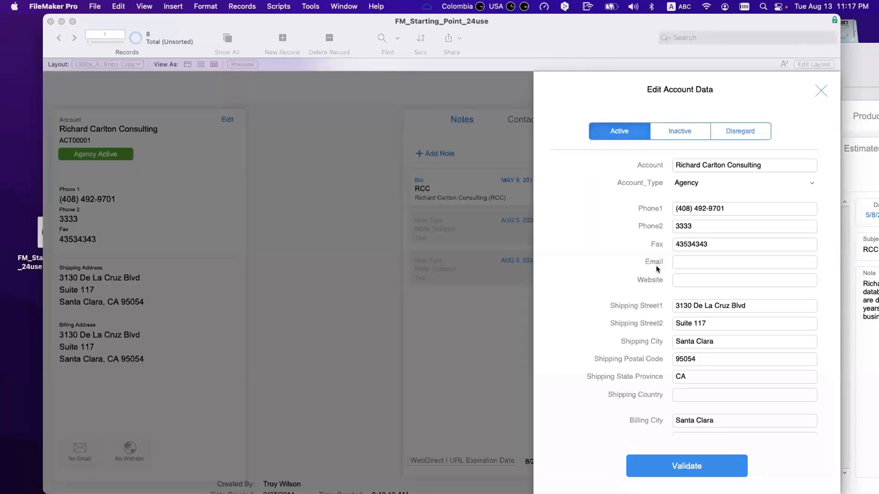
scroll(655, 265, down, 5)
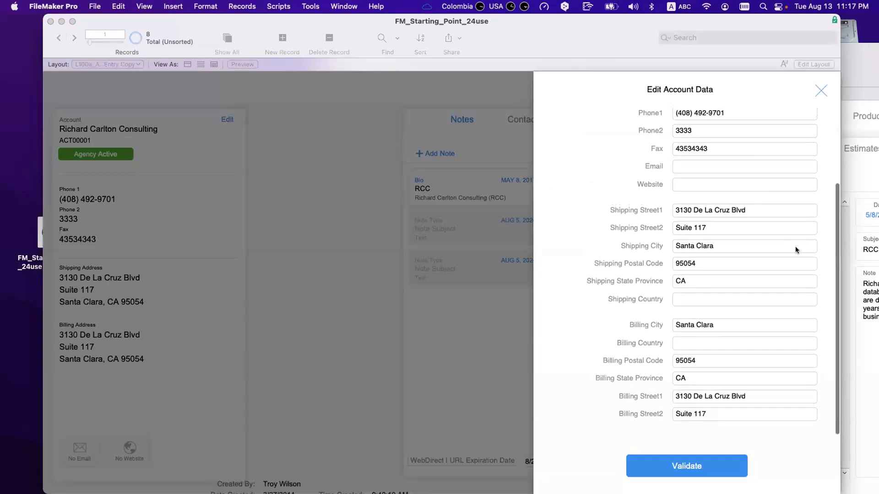
scroll(666, 238, up, 4)
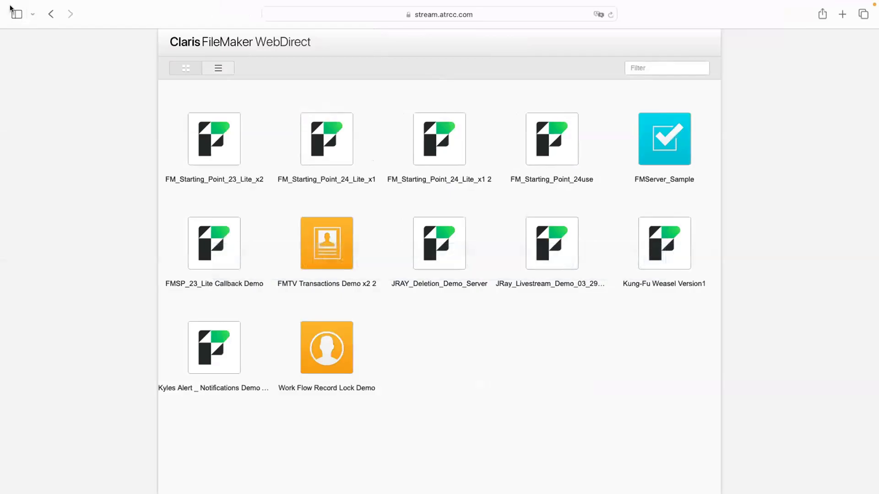
Switch to the WebDirect session in the browser, go back to the account page and compare it with the FileMaker window
click(50, 14)
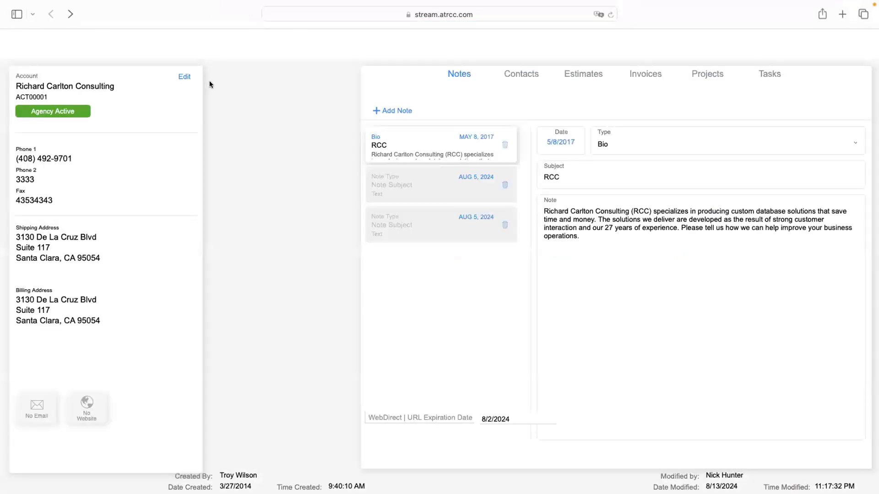
key(ctrl+Left)
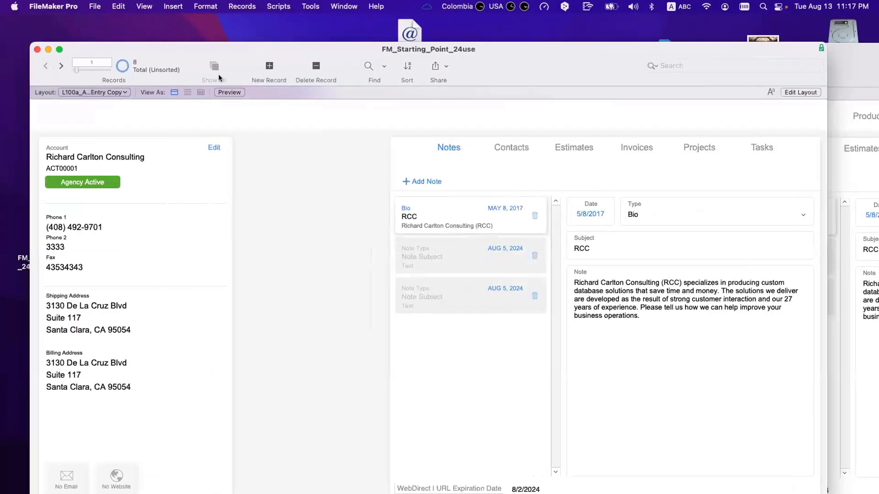
key(ctrl+Right)
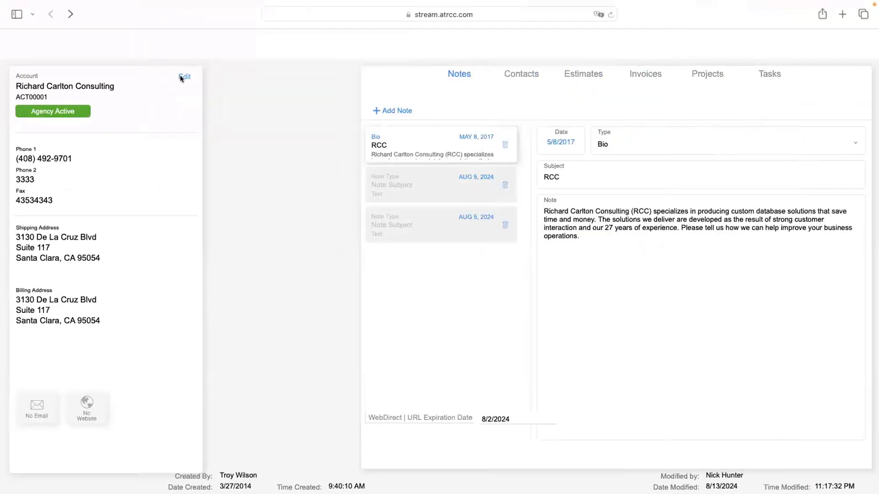
Open the Edit Account Data card in WebDirect, look through its fields and shipping entries, and close it
click(183, 76)
scroll(742, 308, down, 3)
scroll(742, 307, up, 3)
scroll(743, 308, down, 3)
scroll(742, 307, up, 2)
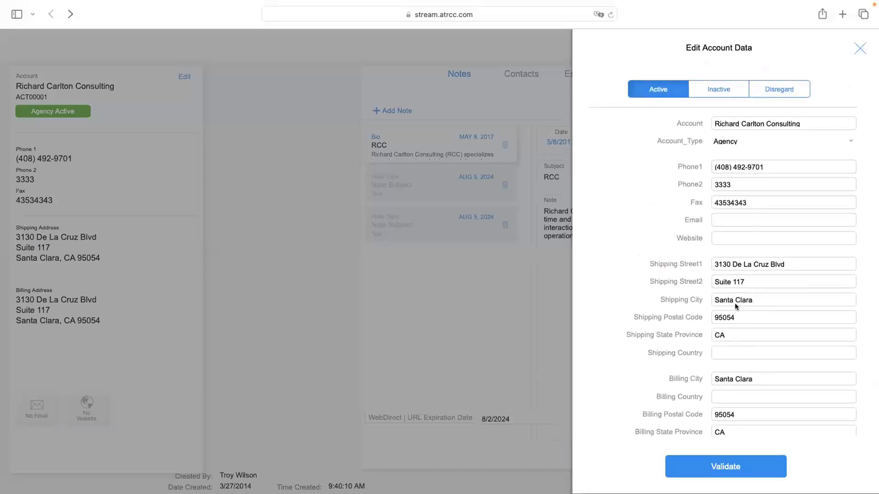
click(737, 300)
click(742, 318)
click(742, 334)
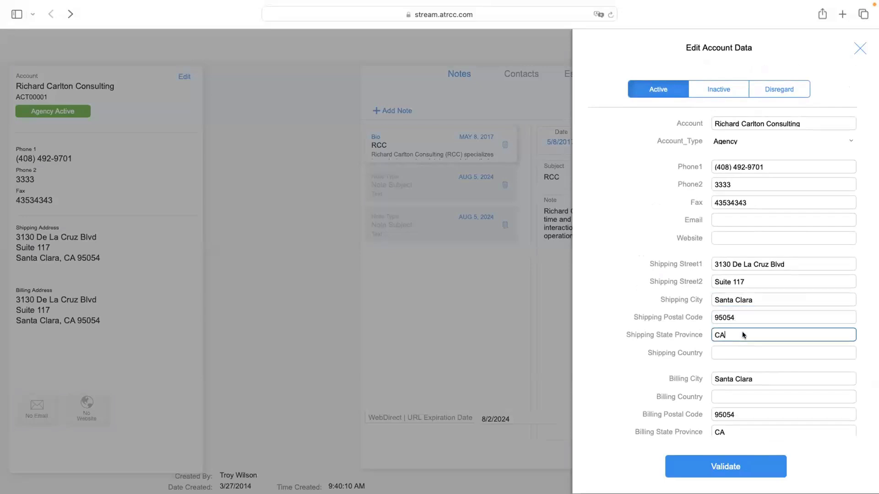
click(651, 239)
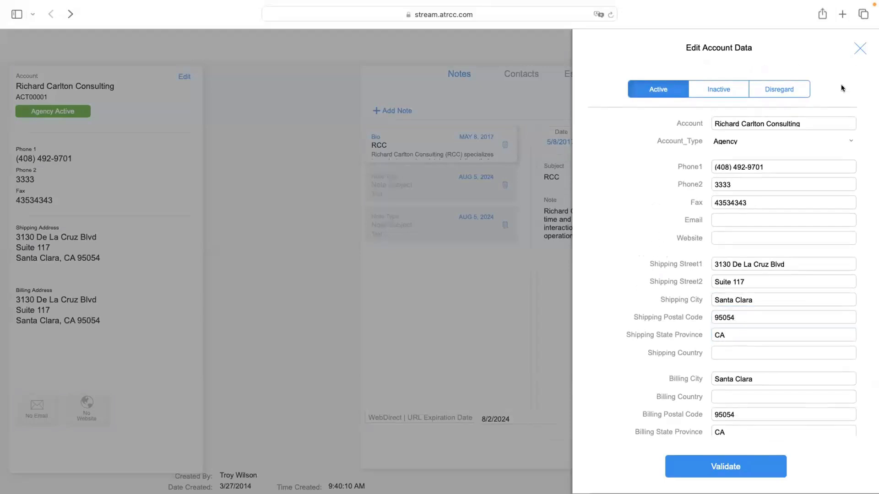
click(308, 146)
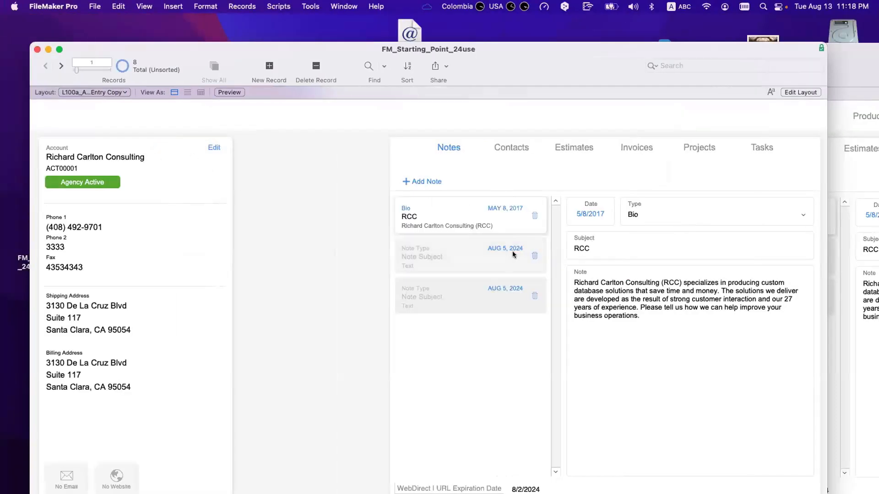
In the FileMaker window, view a blank August note's details and return to the RCC bio note
click(477, 290)
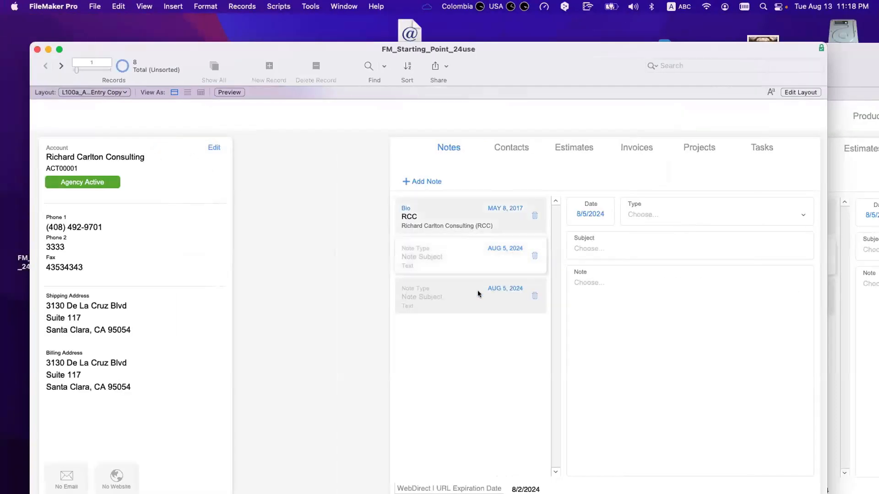
click(471, 215)
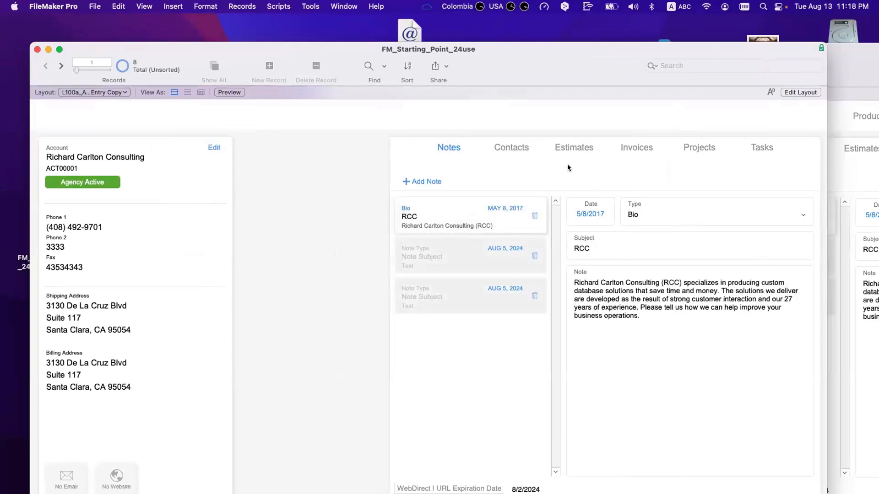
In Layout mode, move the whole notes module with its tabs left, closing the wide gap beside the account card
drag(364, 53, 336, 31)
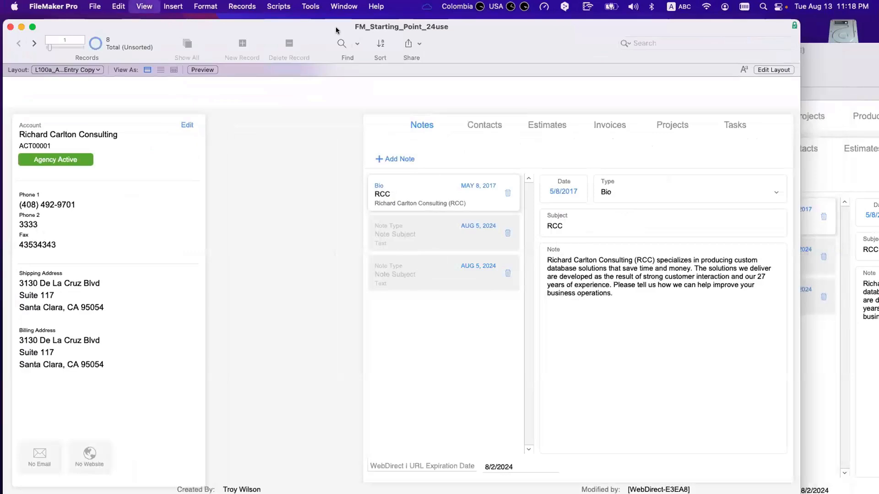
key(super+l)
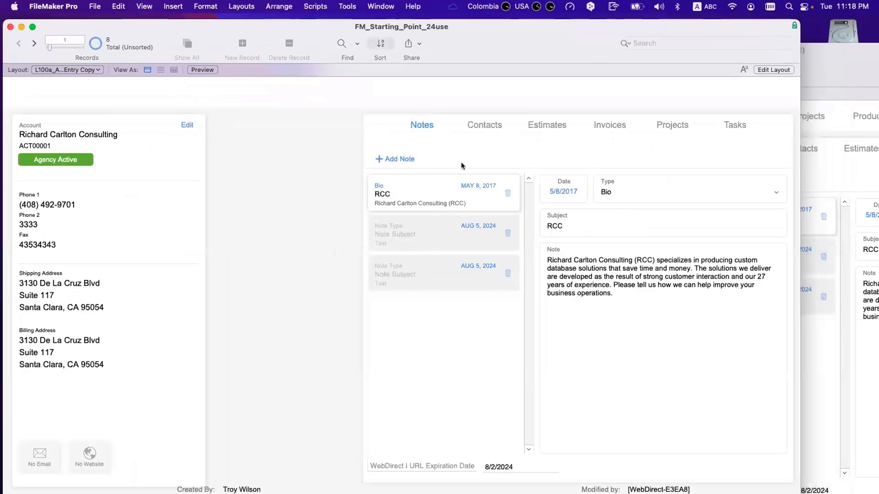
drag(495, 118, 418, 125)
scroll(473, 126, right, 7)
click(693, 169)
scroll(478, 160, left, 4)
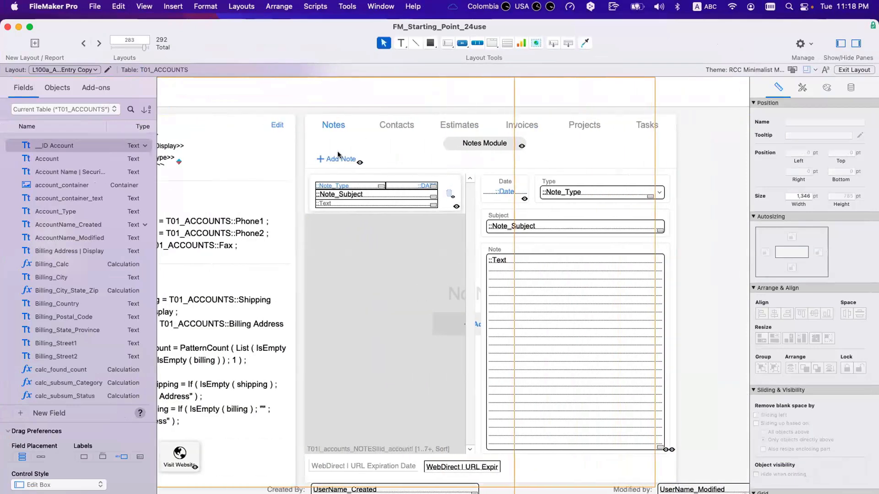
Nudge the notes module slightly right, check the new spacing in Browse mode, and return to Layout mode
drag(333, 124, 338, 124)
click(693, 148)
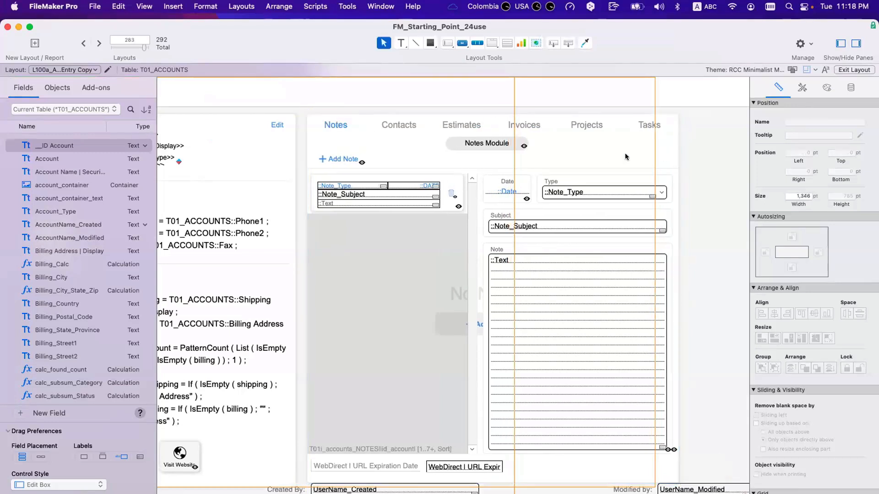
key(super+b)
key(super+b)
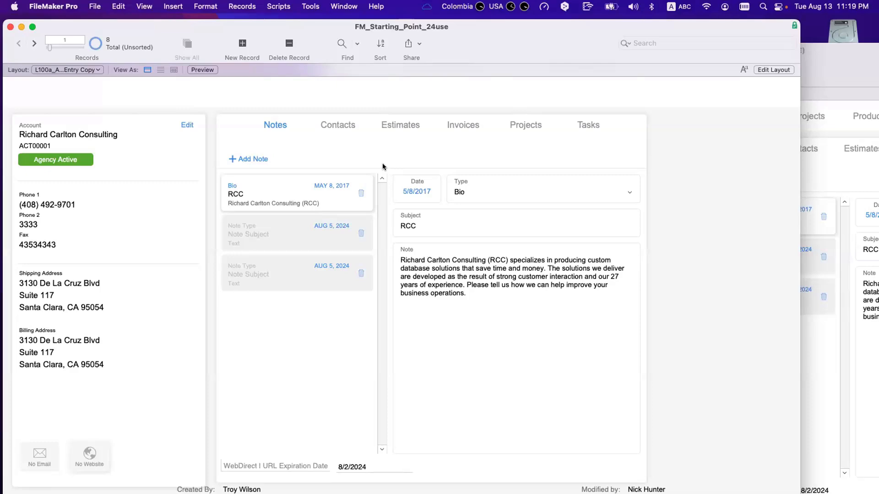
key(super+l)
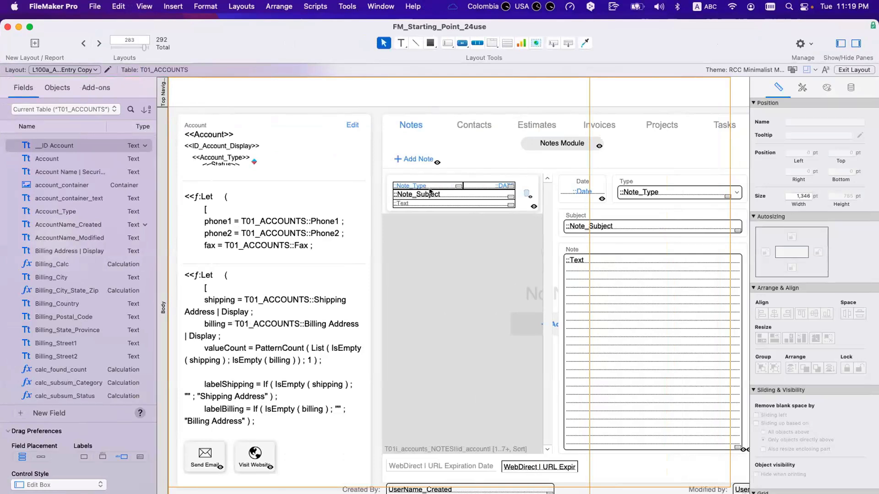
Select the full-row button in the first row of the notes portal and locate it among the layout's listed objects
click(442, 260)
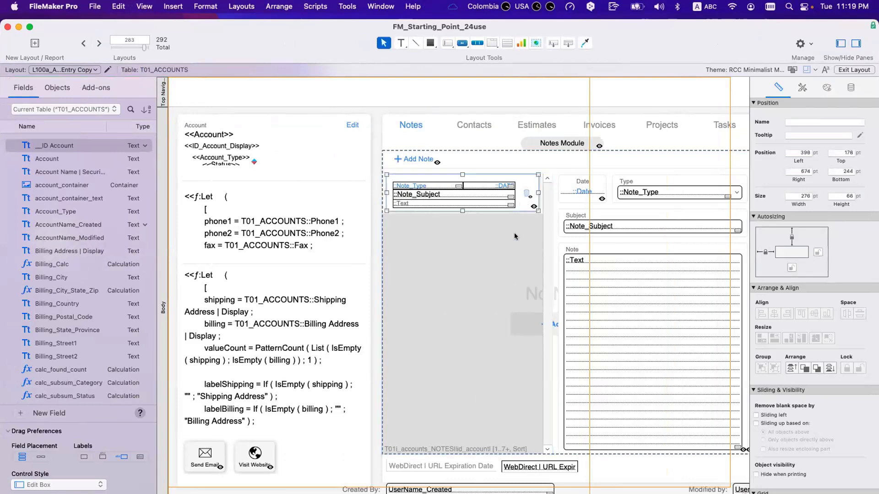
click(531, 208)
click(54, 88)
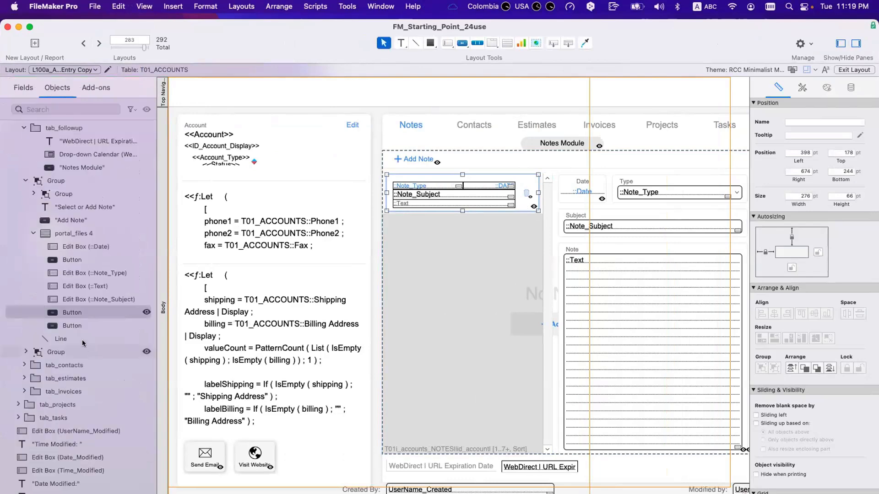
click(80, 315)
Check the setup of the frontmost full-row button in the notes portal and hide that button from the layout editing view
double_click(517, 201)
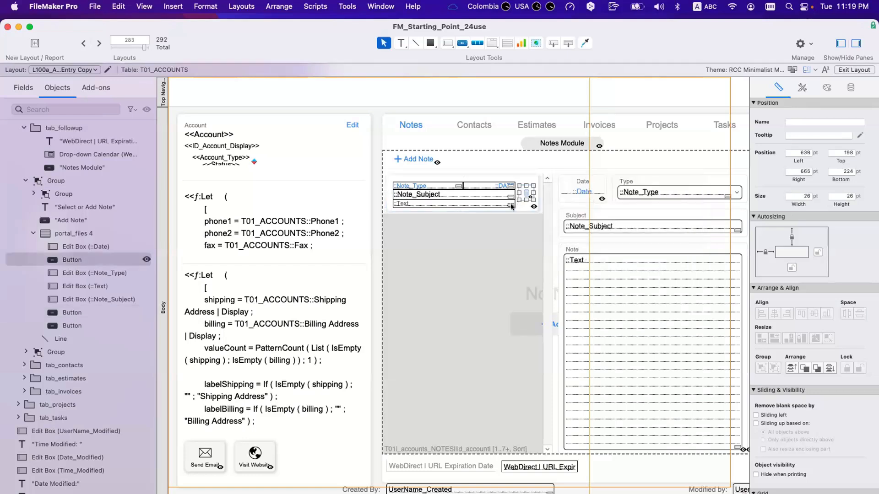
click(522, 207)
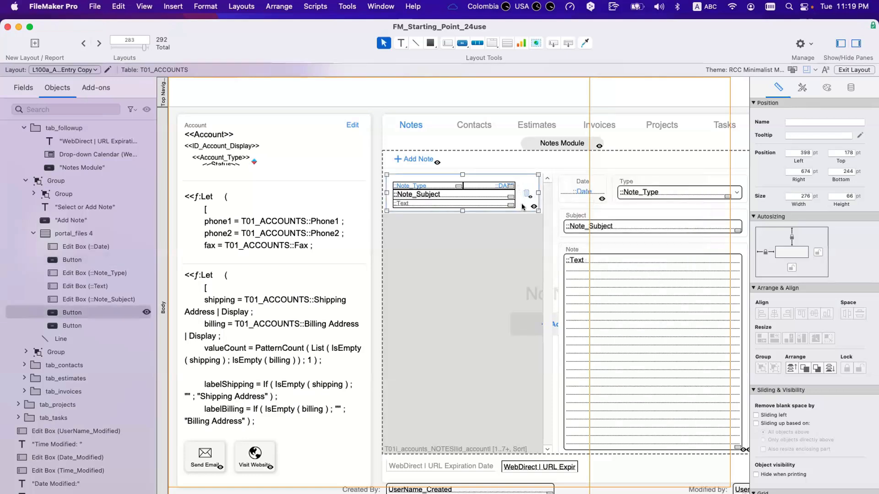
double_click(522, 207)
click(472, 212)
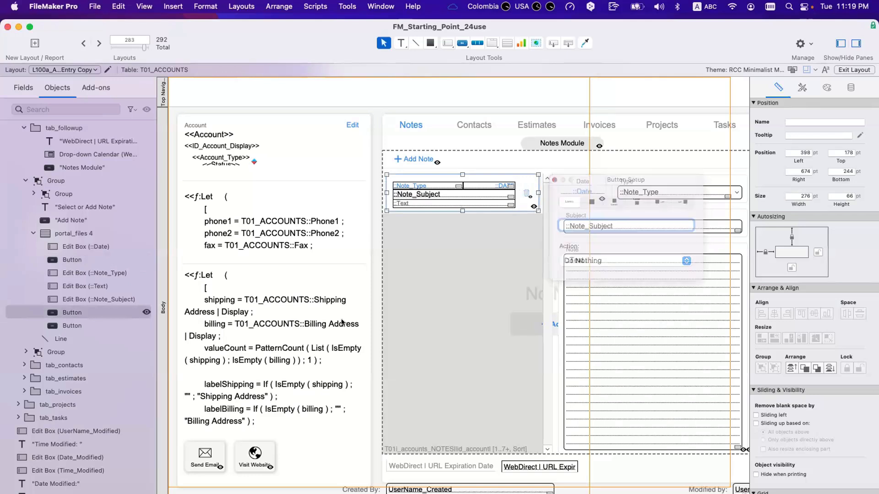
click(147, 312)
View the script action and parameter assigned to the rear full-row button in the notes portal, and close its setup
click(523, 204)
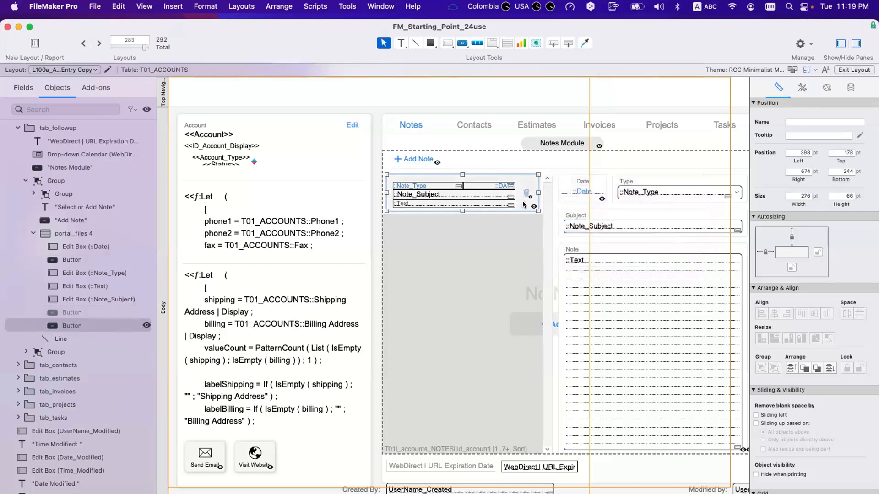
double_click(523, 204)
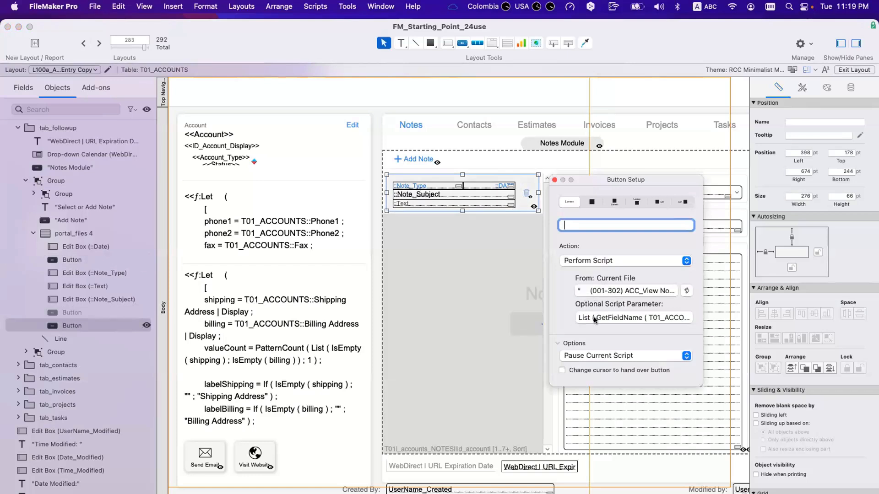
click(521, 183)
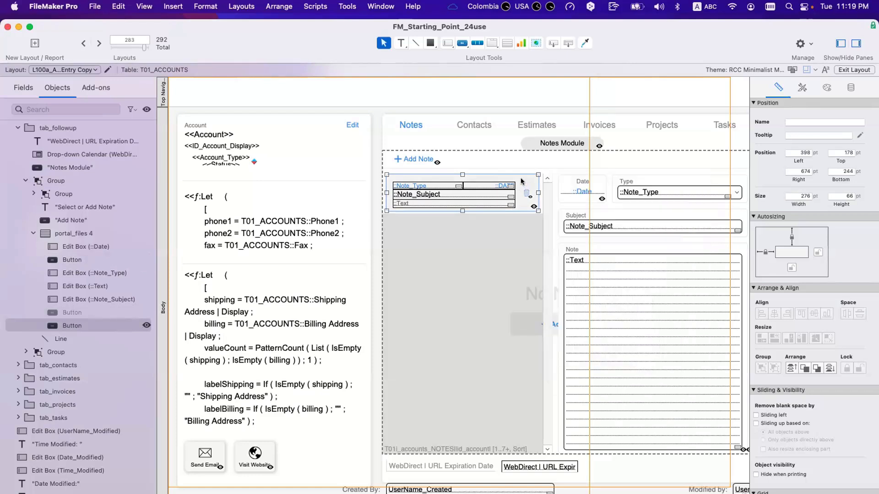
Select the portal row's Text, Note_Subject, Note_Type and Date fields together on the layout, and the full-row button behind them
click(489, 204)
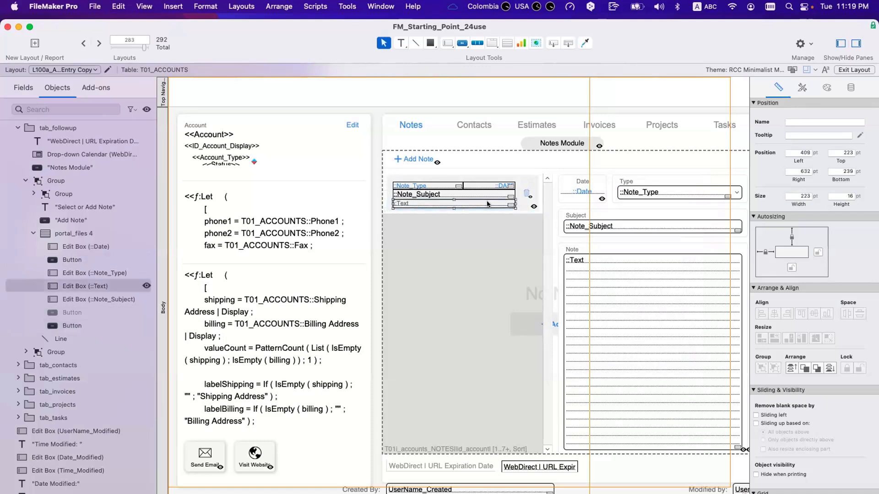
shift+click(481, 197)
shift+click(452, 187)
shift+click(481, 184)
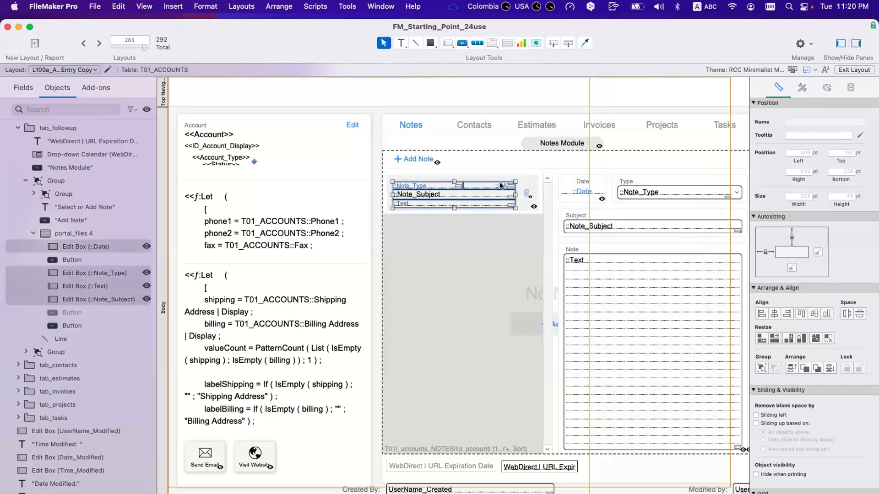
click(104, 324)
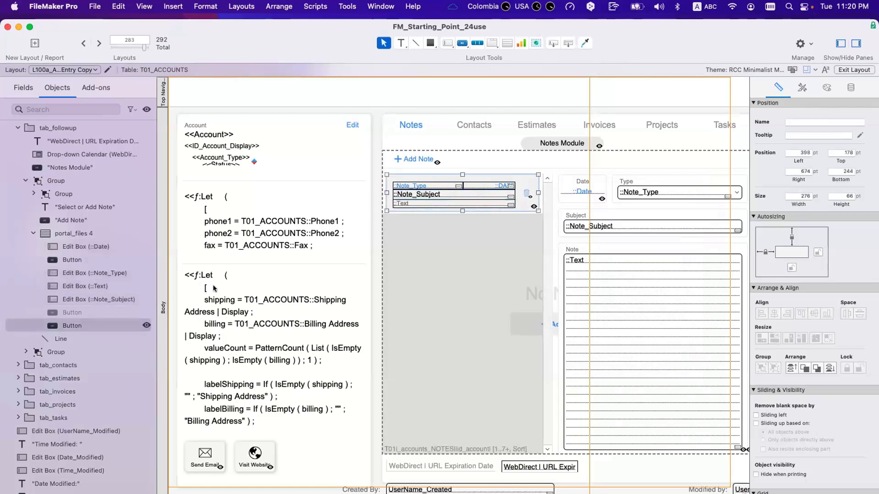
Compare stacking order in the object list by highlighting the portal's four edit boxes and the rear full-row button
click(105, 323)
click(88, 298)
super+click(90, 286)
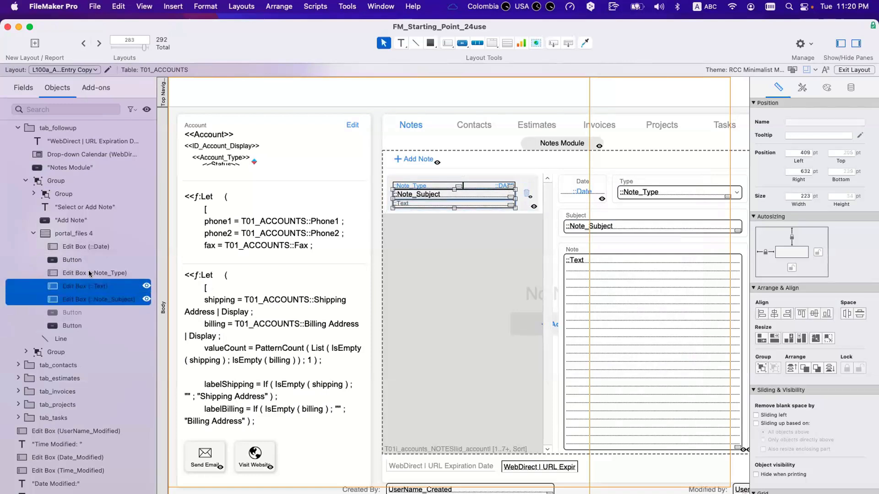
super+click(90, 274)
super+click(95, 247)
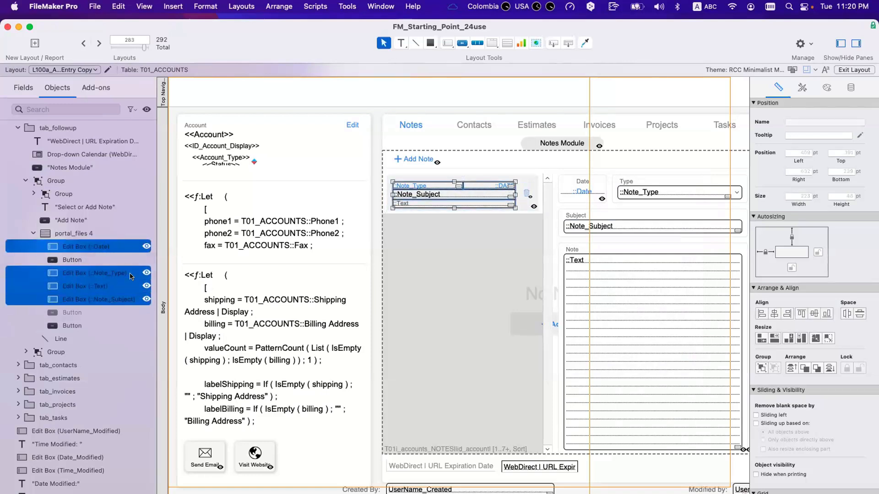
click(98, 326)
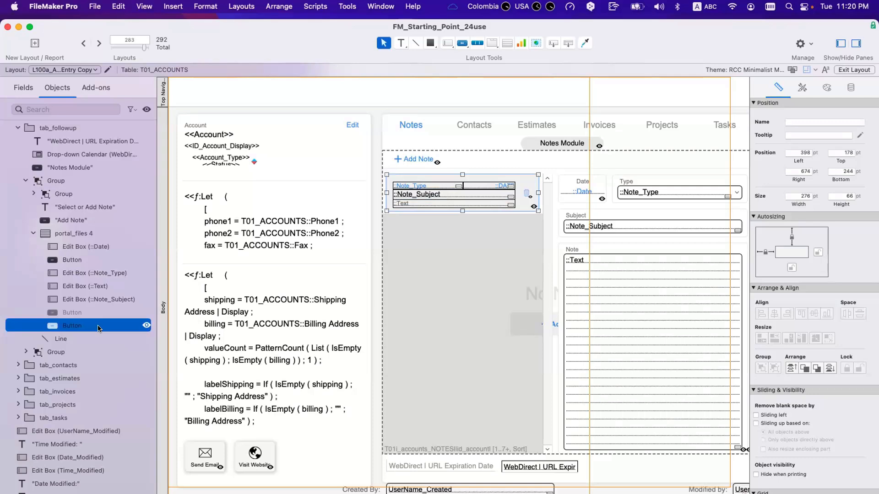
Test the row button in Browse mode by opening the first blank August note, and return to Layout mode
key(super+b)
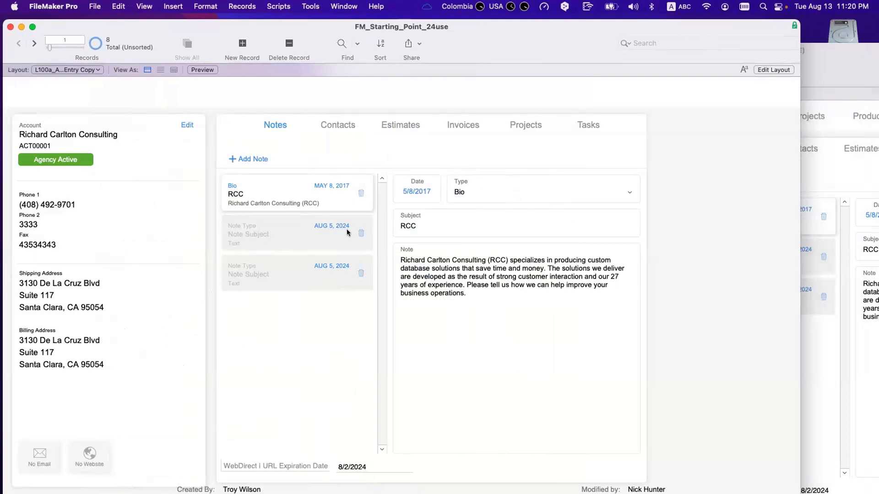
click(267, 236)
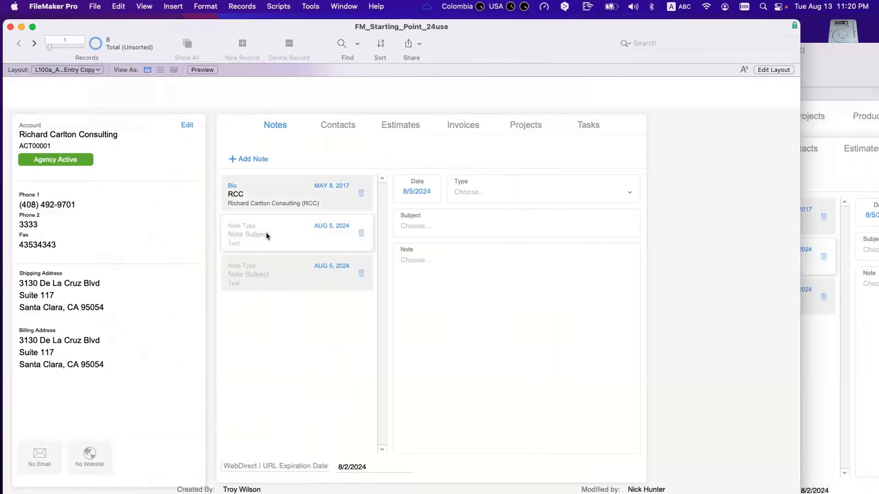
key(super+l)
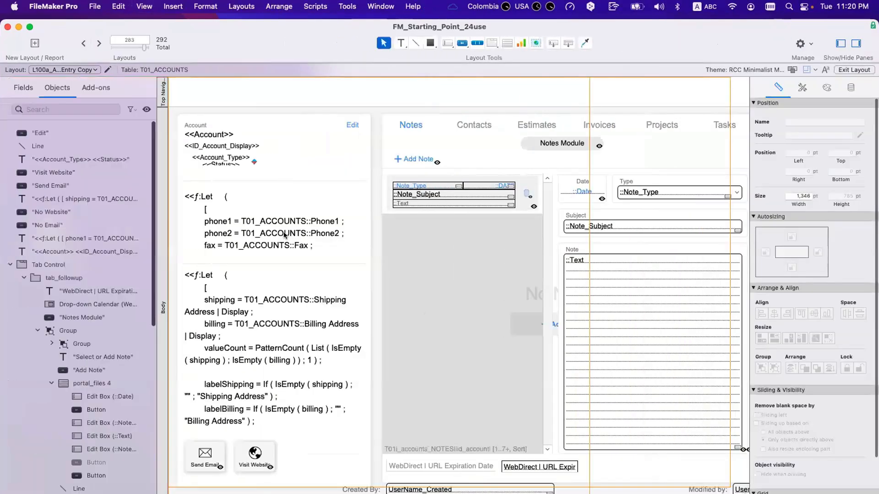
Allow Browse mode entry for the portal row's Note_Subject field and test it on the RCC note and the last August note
click(411, 195)
click(411, 195)
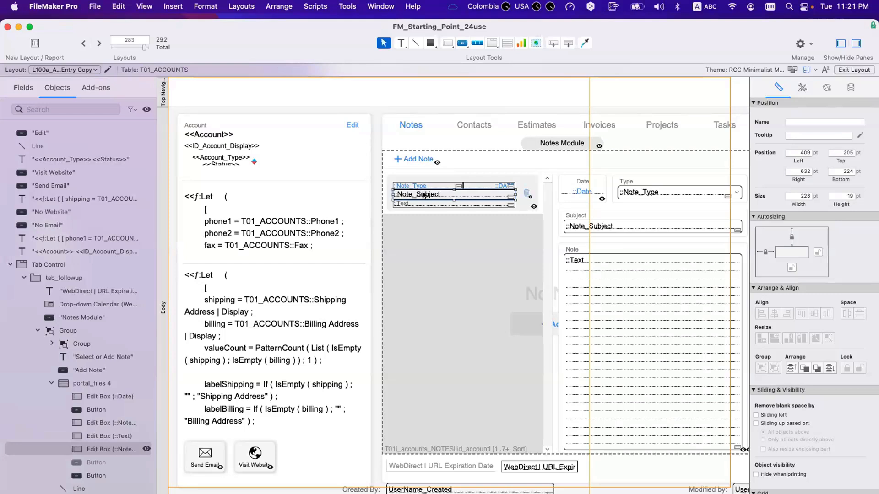
click(850, 87)
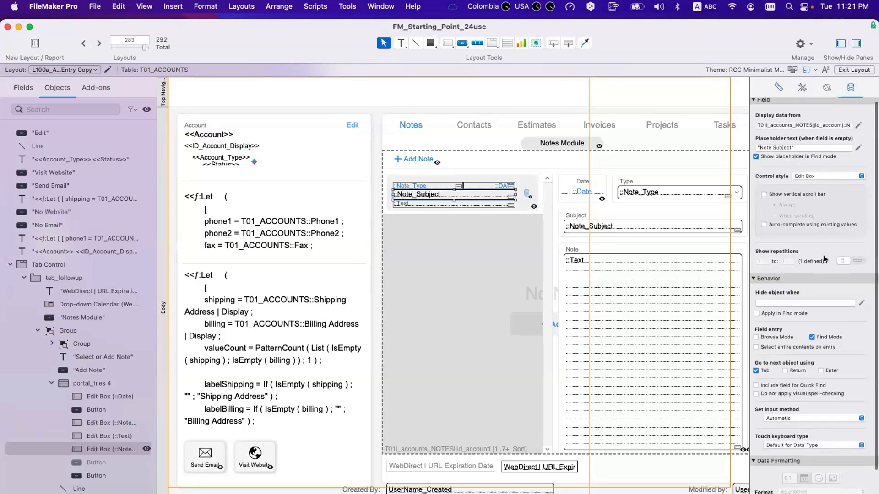
click(768, 339)
key(super+b)
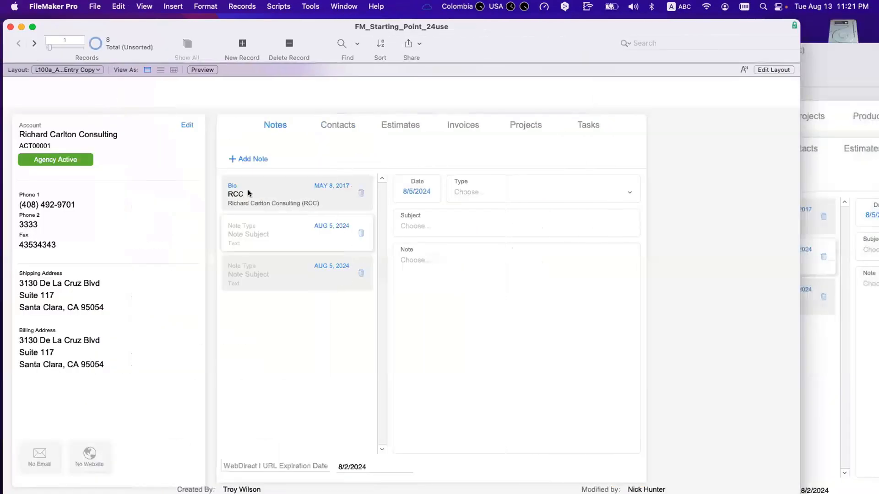
click(245, 192)
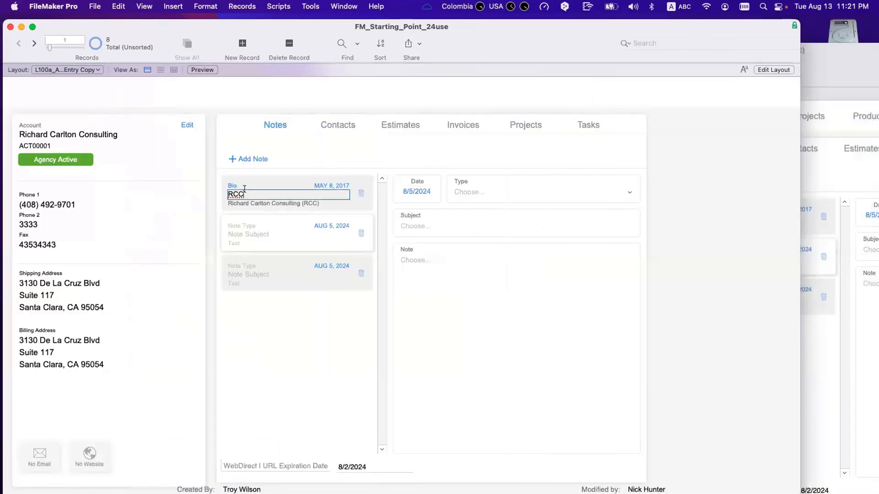
click(251, 274)
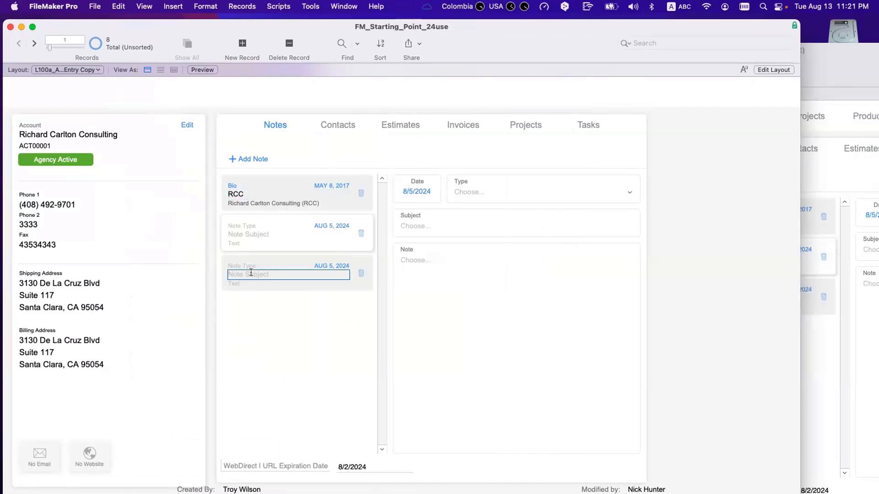
Turn off Browse mode entry for the portal row's Note_Subject field and test the row button on the RCC note
key(super+l)
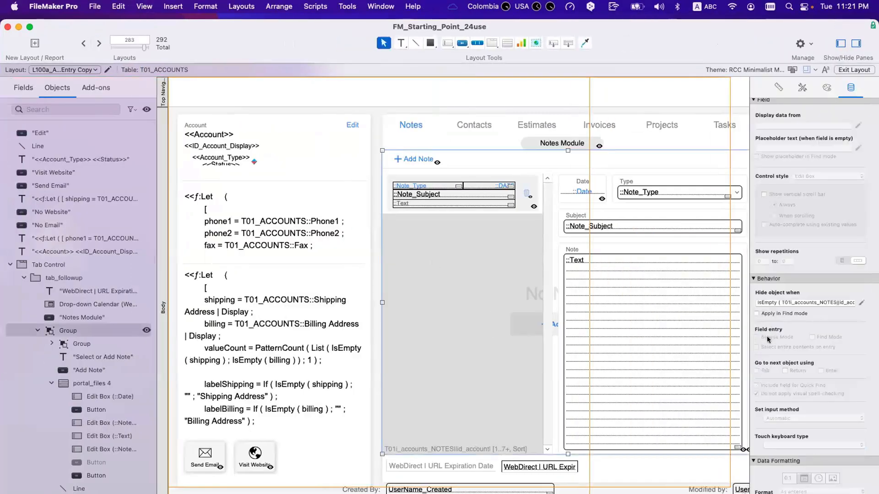
click(469, 195)
click(763, 338)
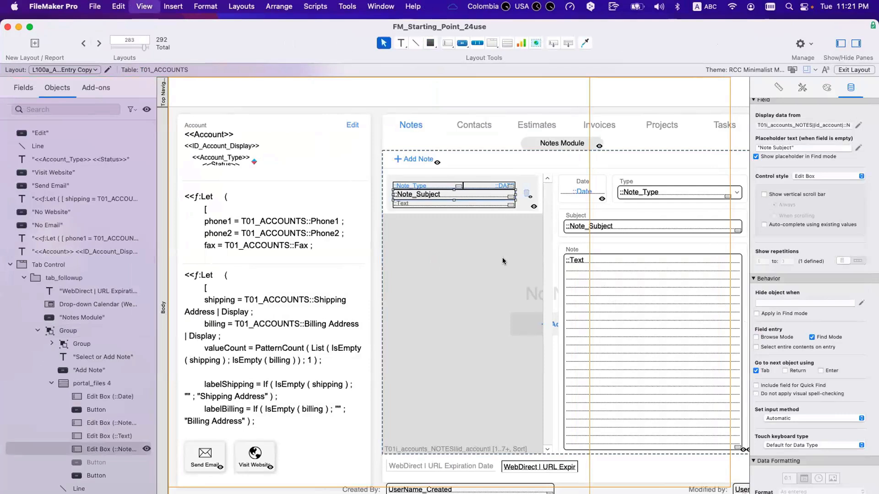
key(super+b)
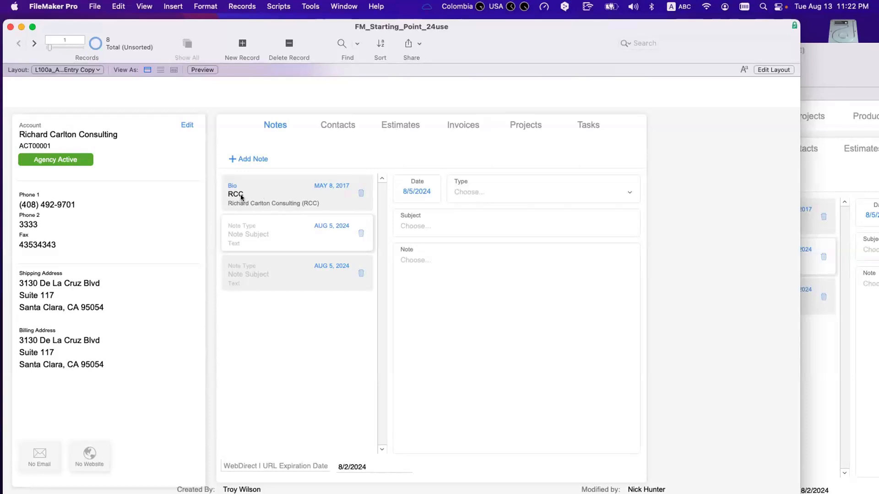
click(241, 194)
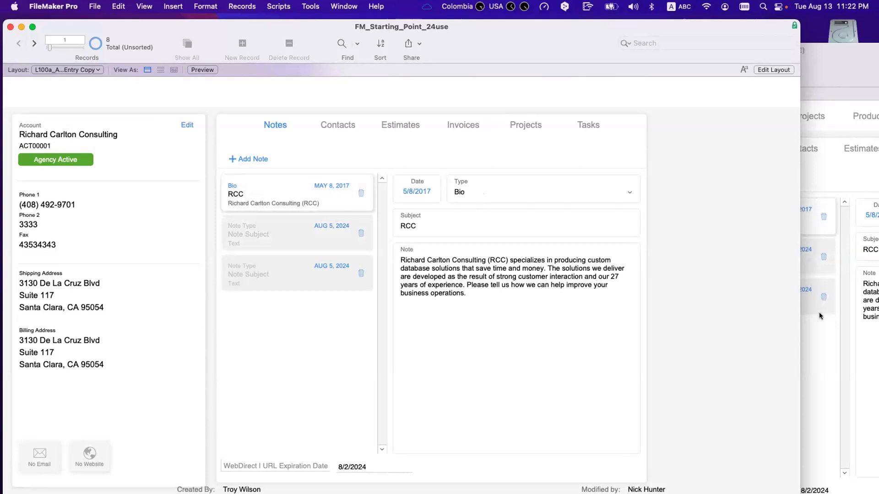
View the original account layout in the other FileMaker window, check the notes list in WebDirect, and return to FileMaker
click(839, 347)
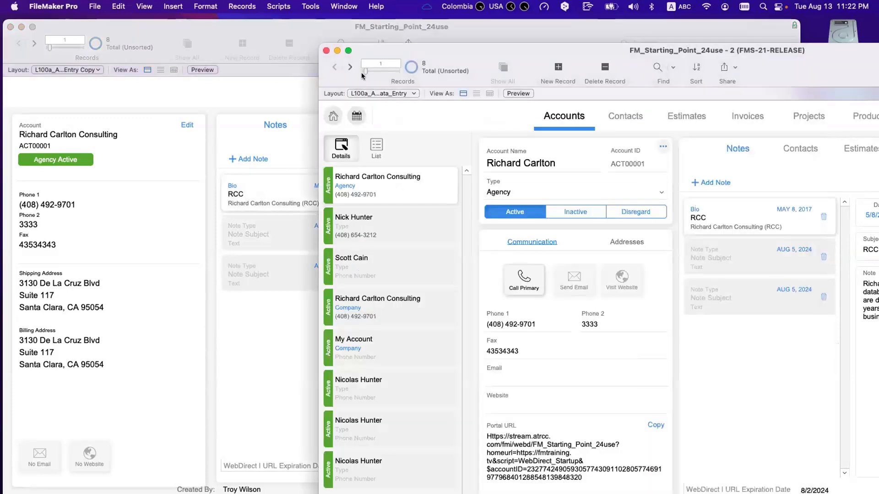
click(283, 37)
key(ctrl+Right)
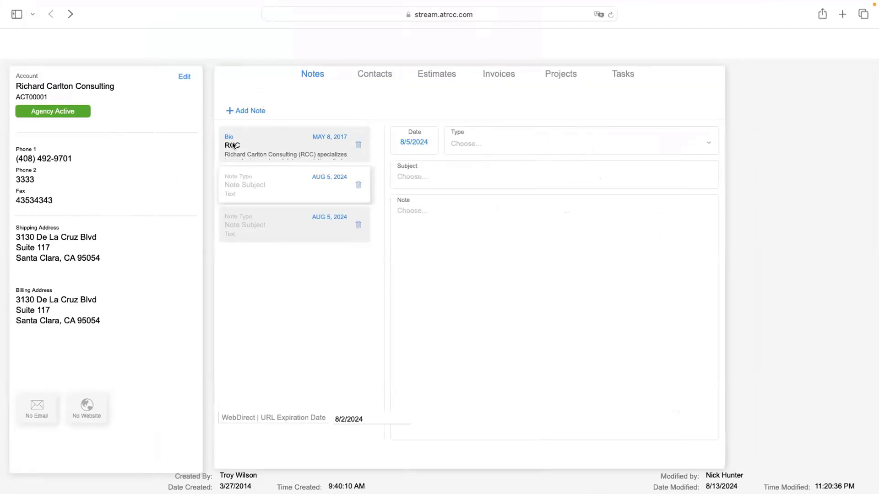
key(ctrl+Left)
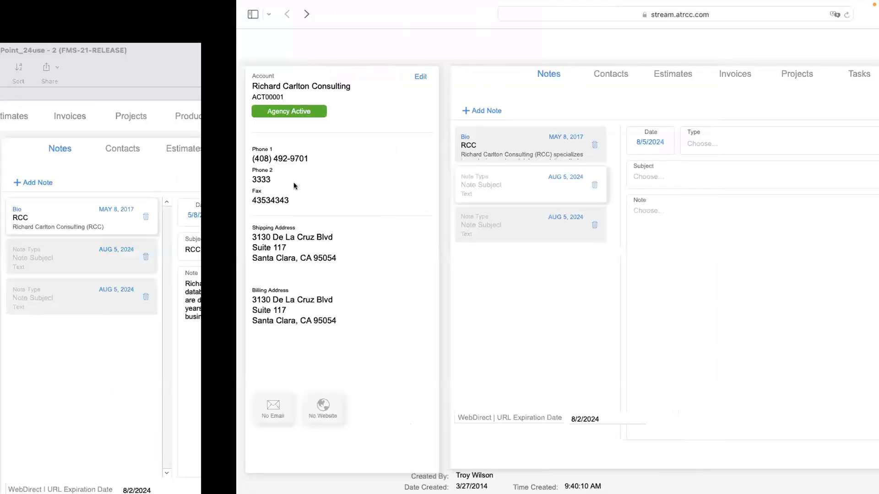
In Layout mode, examine the notes portal row's Date field and the full-row button behind the fields
key(super+l)
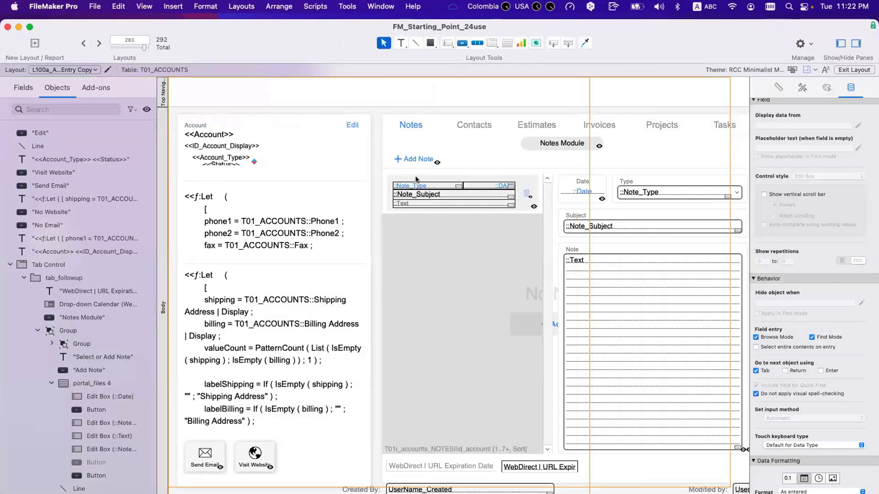
click(415, 175)
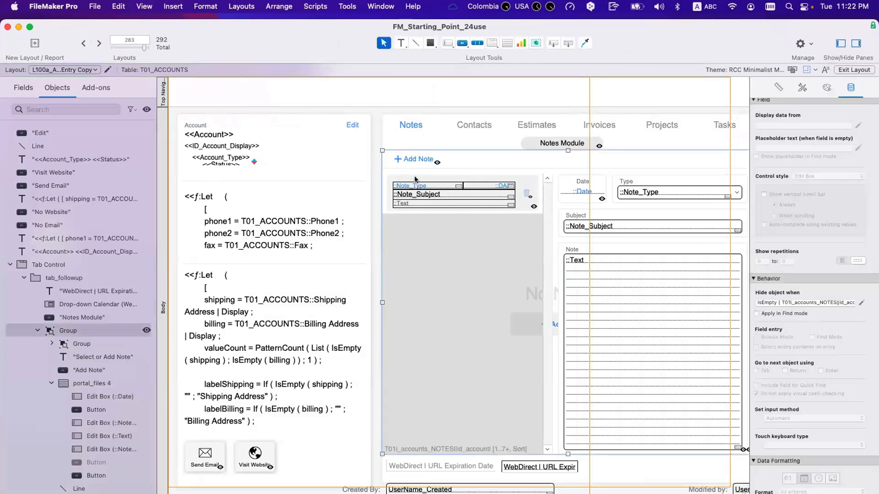
click(414, 176)
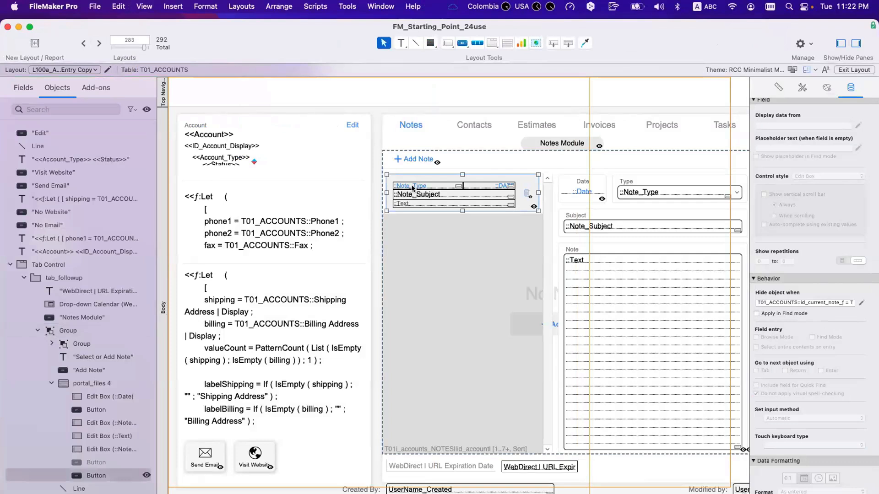
click(415, 193)
click(471, 203)
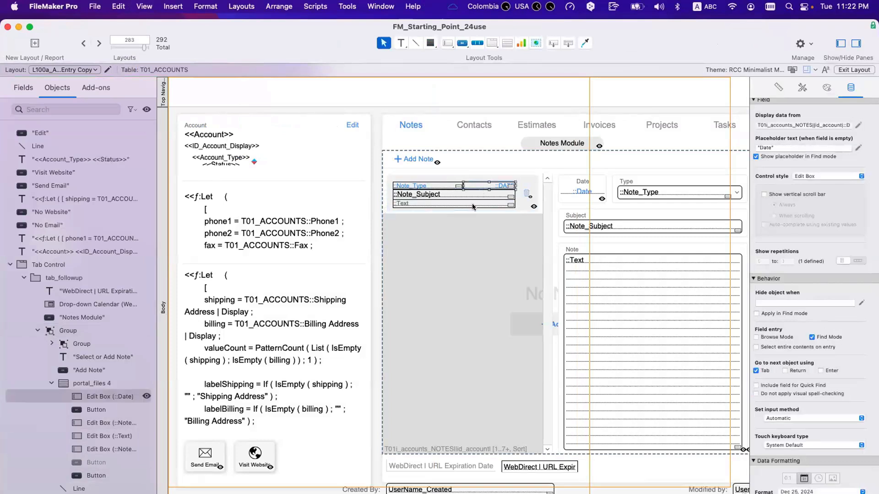
click(472, 203)
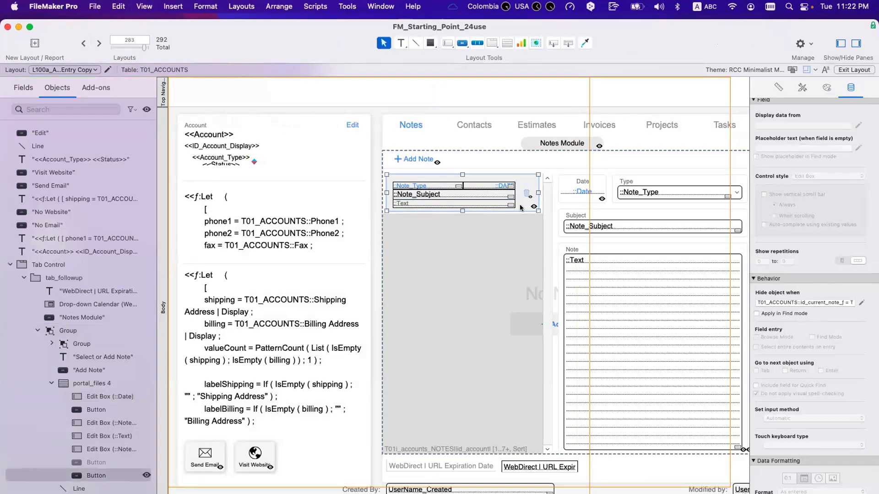
scroll(446, 176, right, 2)
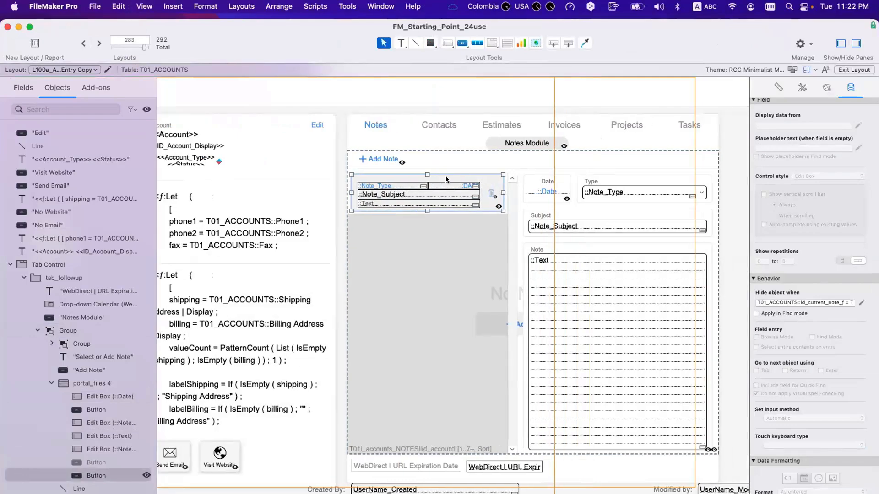
Test the row button on both August notes in WebDirect and return to the FileMaker layout
key(ctrl+Right)
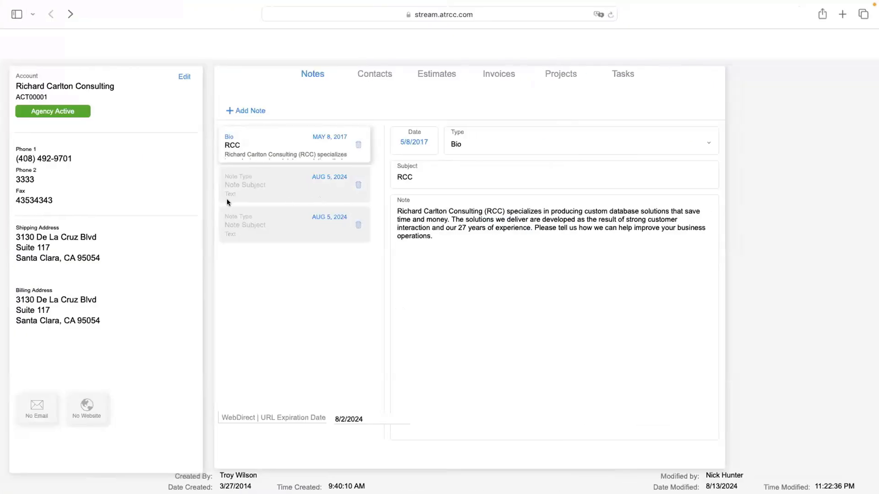
click(230, 200)
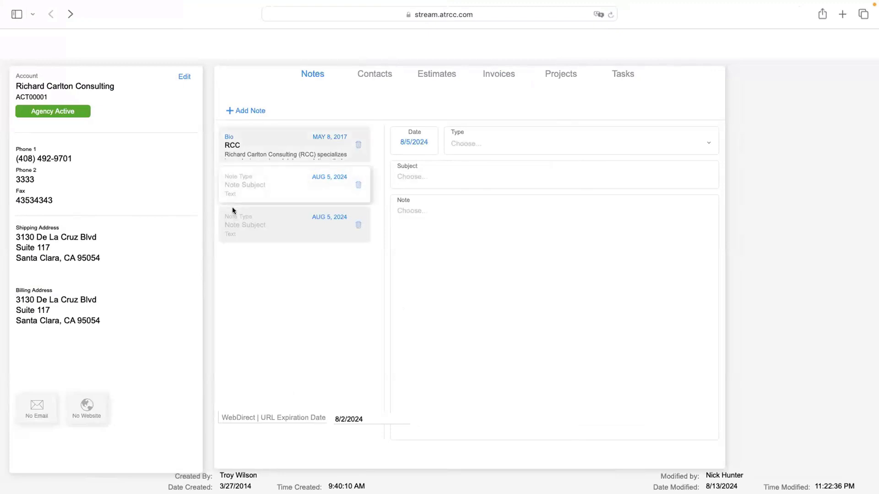
click(232, 208)
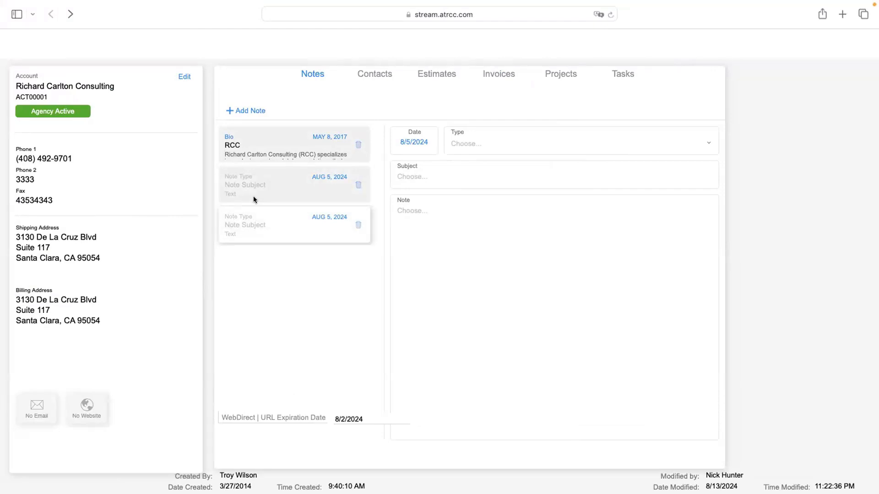
key(ctrl+Left)
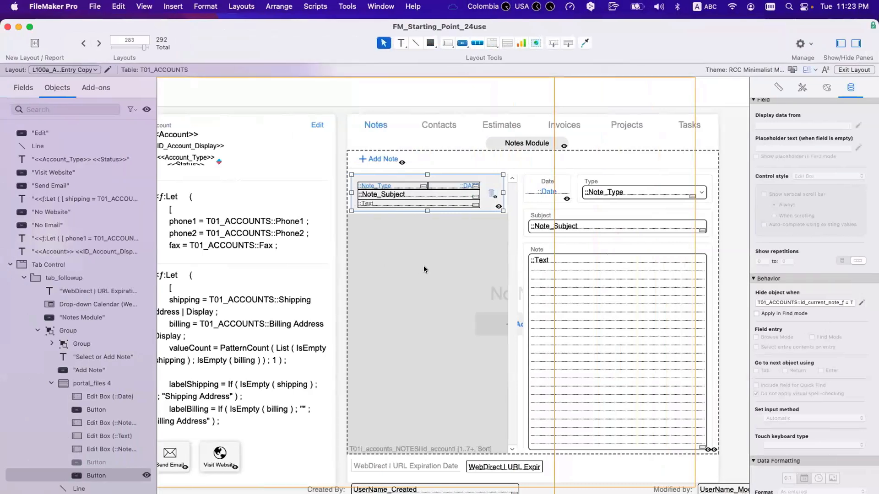
Duplicate the notes portal's full-row button into the empty area just below the first portal row
click(424, 267)
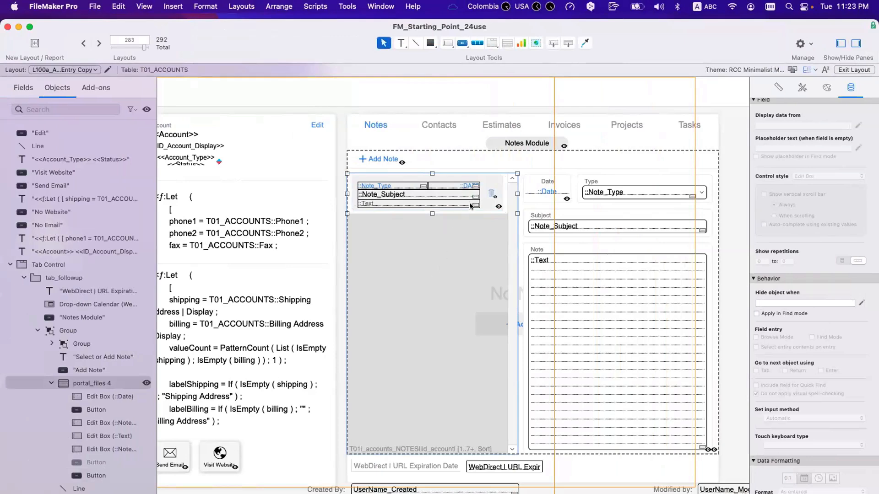
click(486, 208)
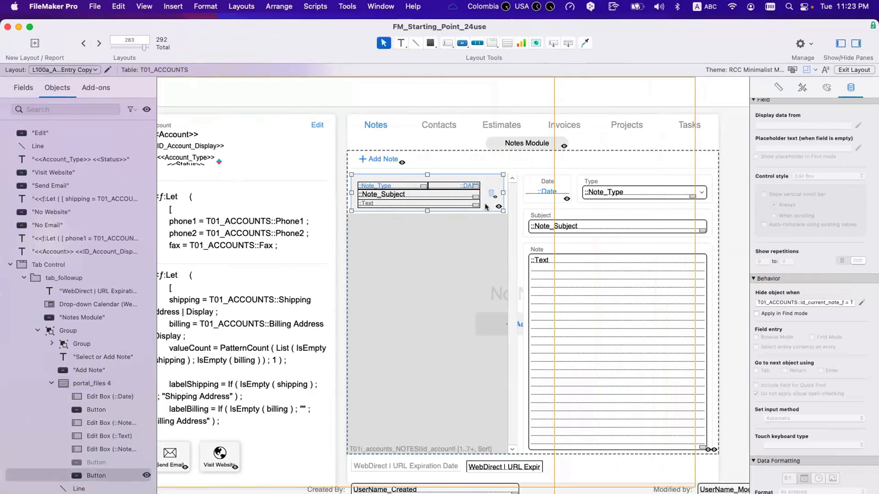
drag(485, 204, 488, 249)
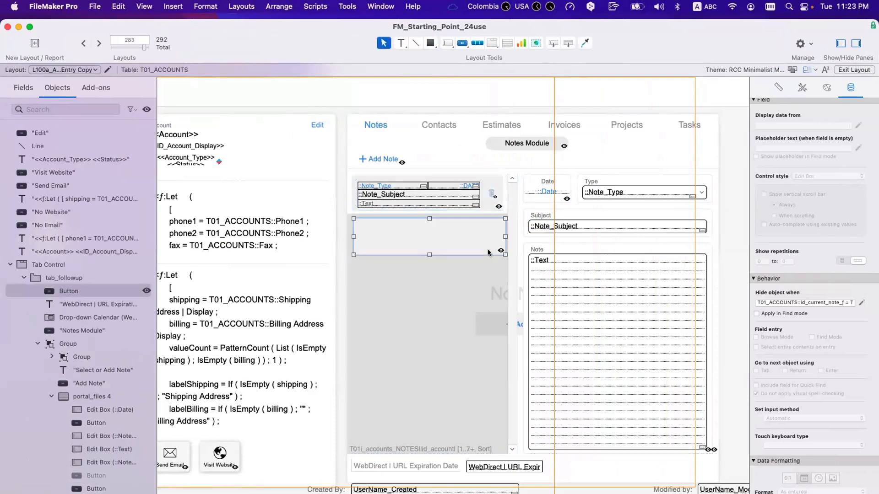
Set the original full-row button's action to Do Nothing, keeping its hide condition
click(486, 207)
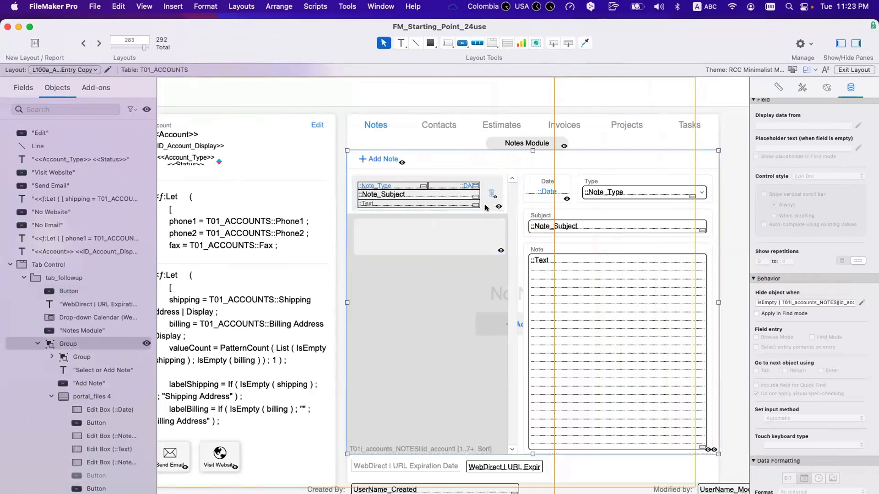
click(486, 208)
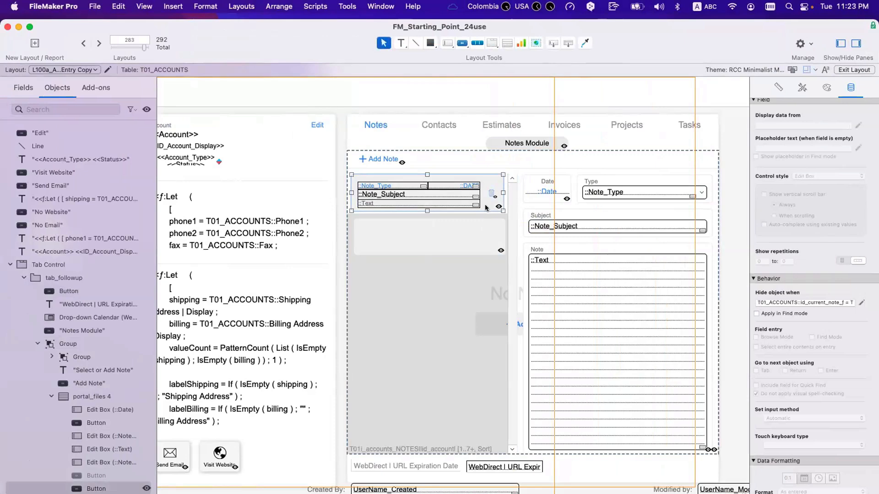
double_click(486, 207)
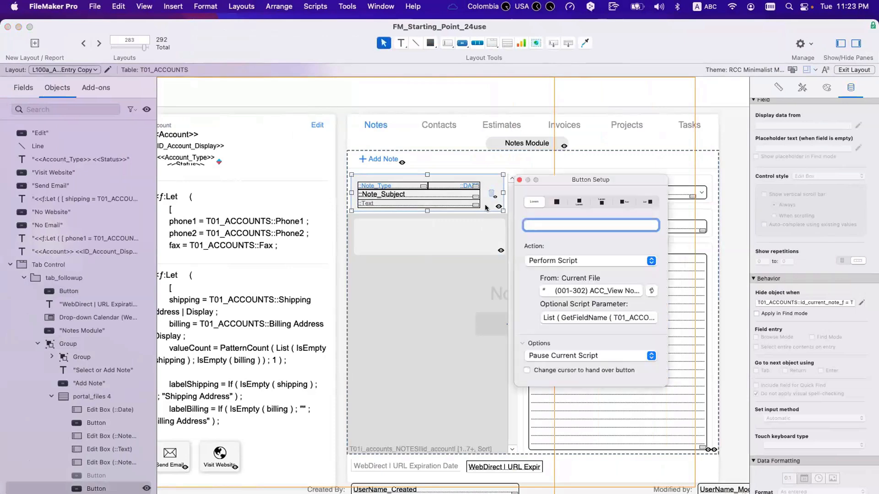
click(548, 260)
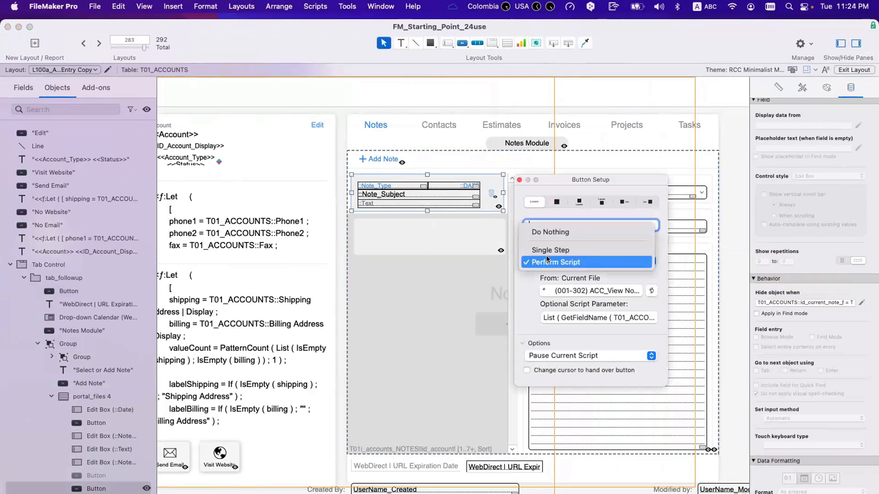
click(544, 233)
click(520, 180)
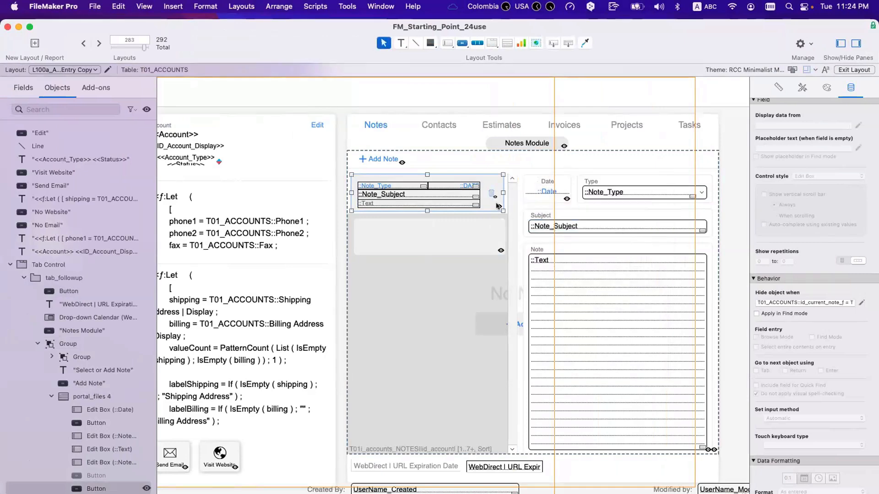
click(857, 304)
key(Escape)
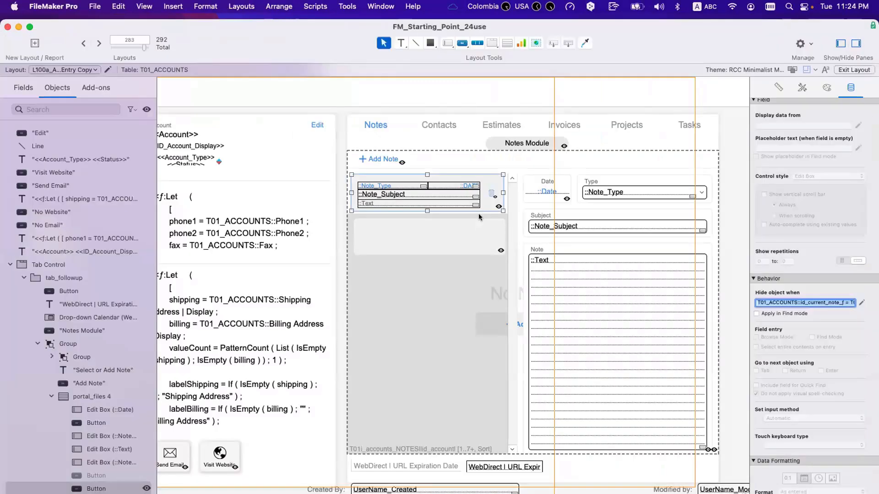
click(487, 200)
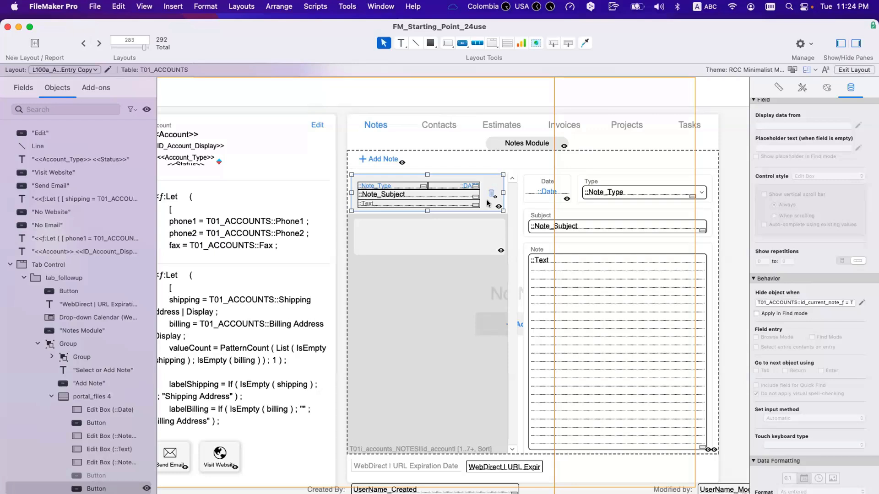
Check the duplicated button's script action, make its fill transparent, and review its other states, including In Focus
click(444, 234)
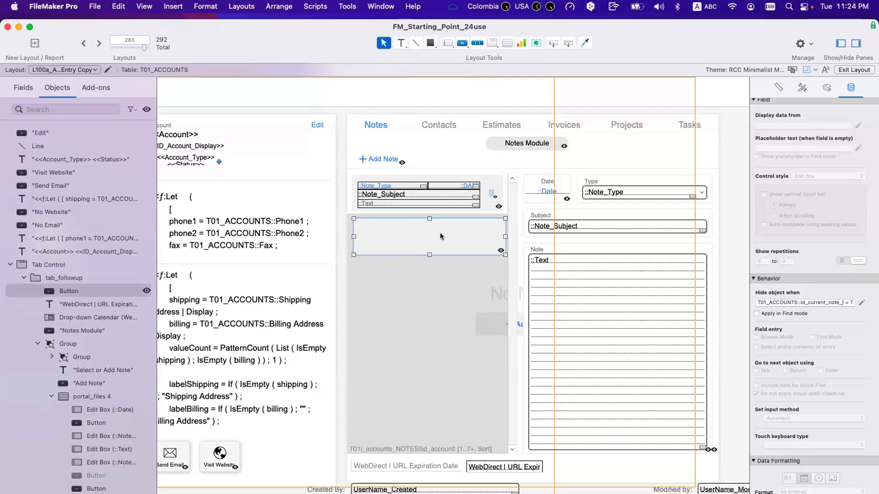
double_click(441, 236)
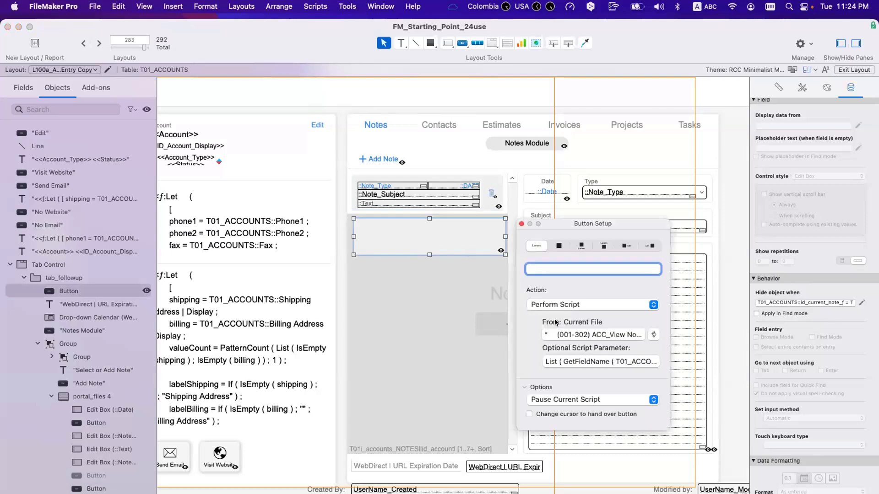
click(523, 223)
click(827, 87)
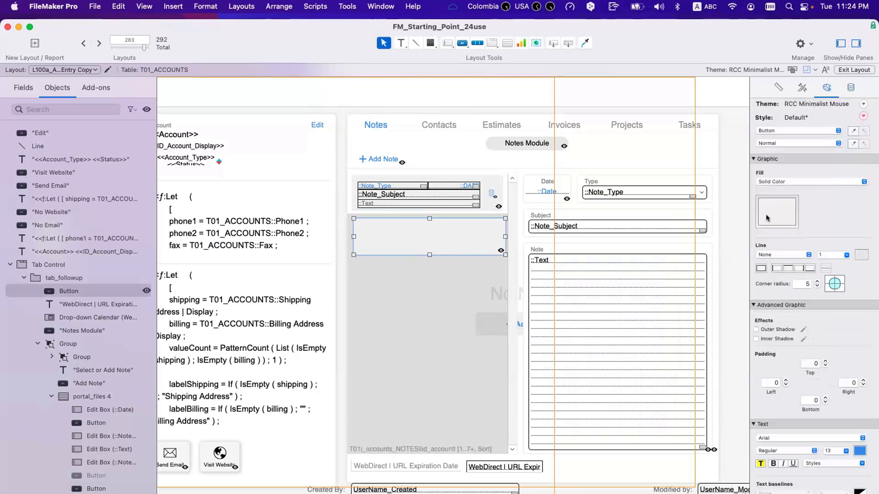
click(768, 219)
click(734, 289)
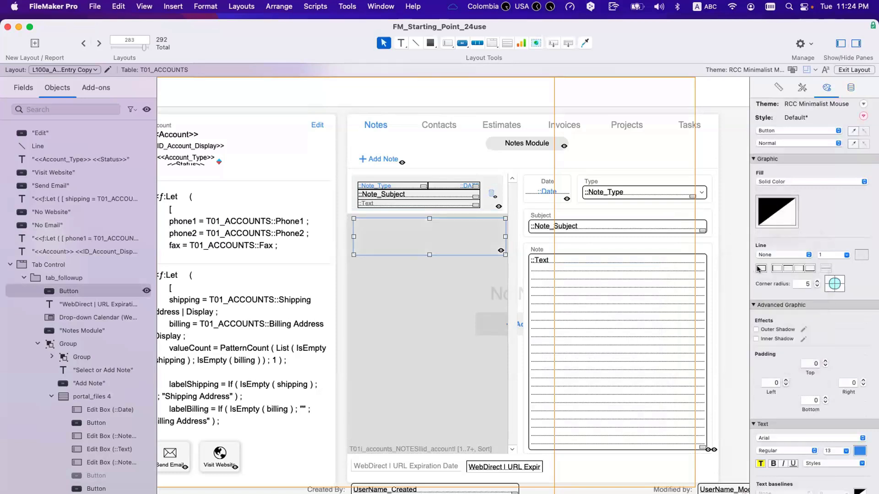
click(815, 143)
click(819, 161)
click(789, 142)
click(796, 153)
Move the transparent button over the first portal row, aligned with the original button and in front of the fields
drag(451, 235, 450, 196)
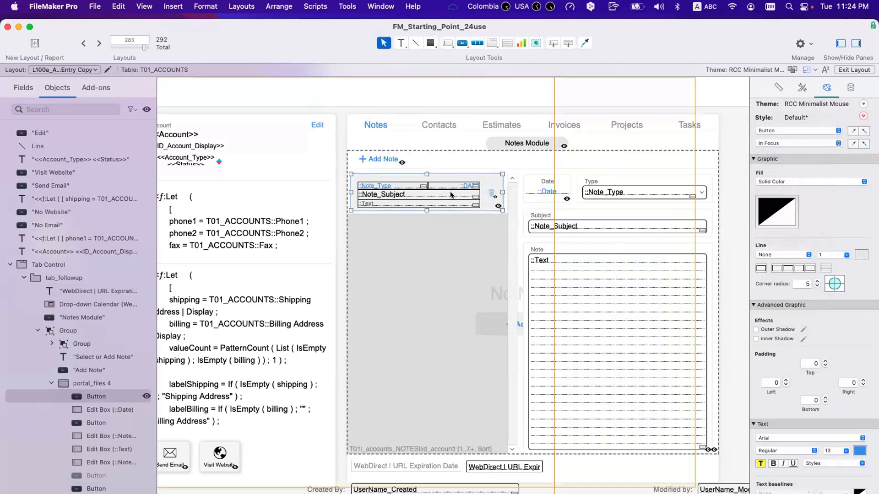
key(Down)
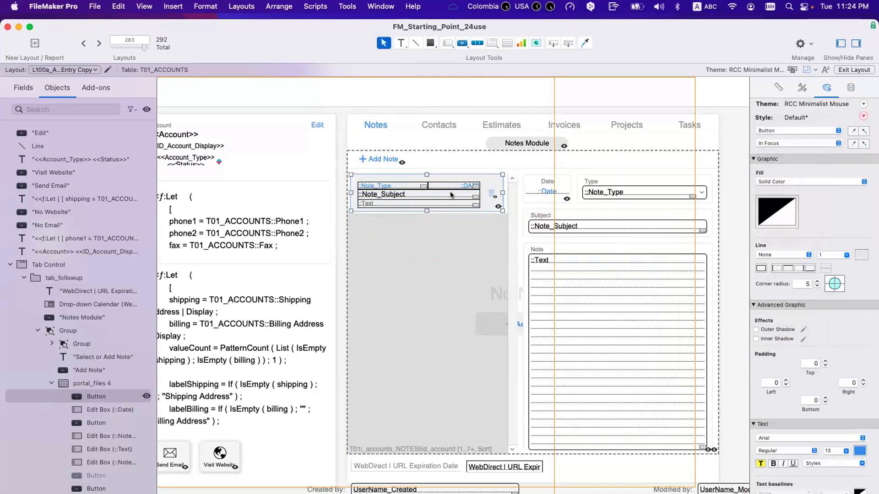
click(84, 393)
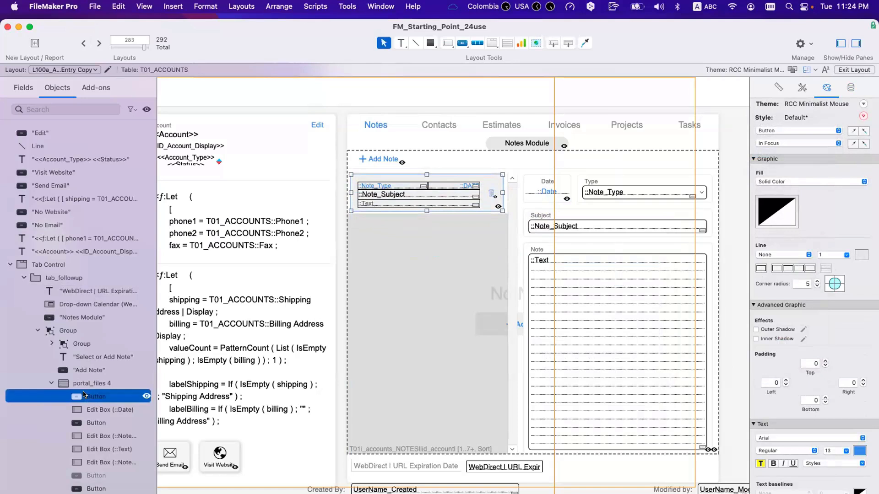
Hide the front transparent button on the layout and check the action assigned to the rearmost row button
scroll(89, 403, down, 3)
click(97, 415)
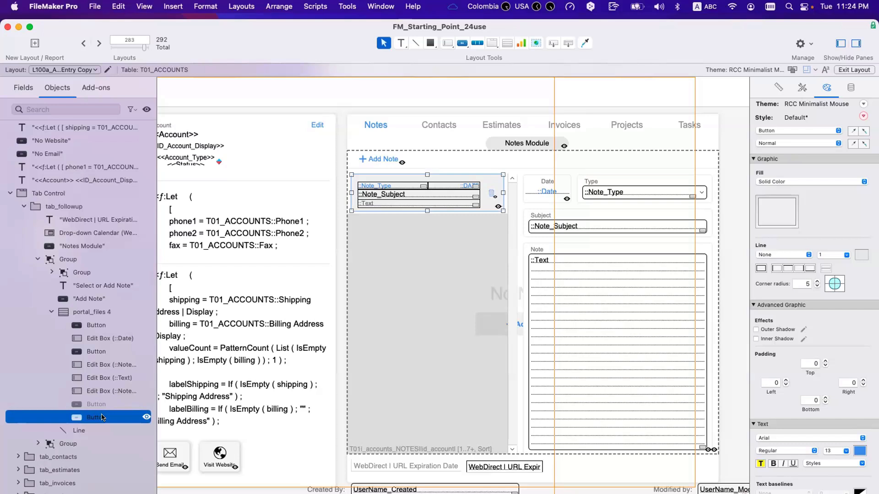
right_click(100, 419)
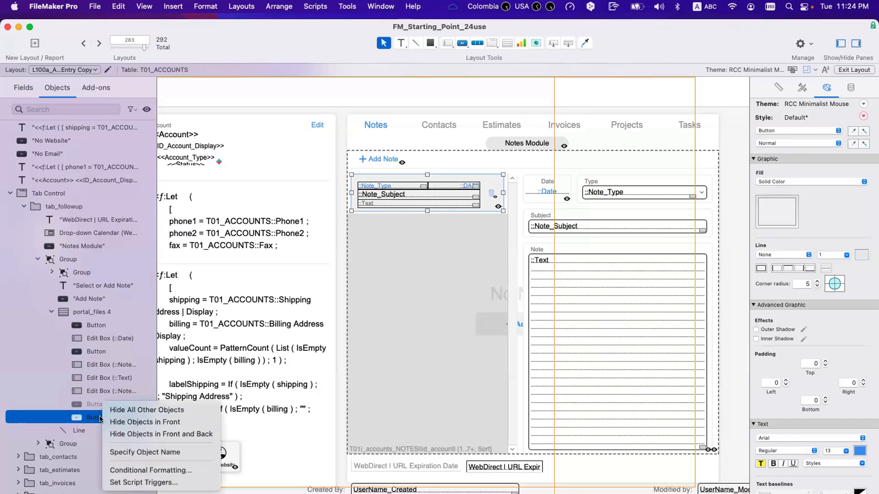
click(126, 350)
click(146, 325)
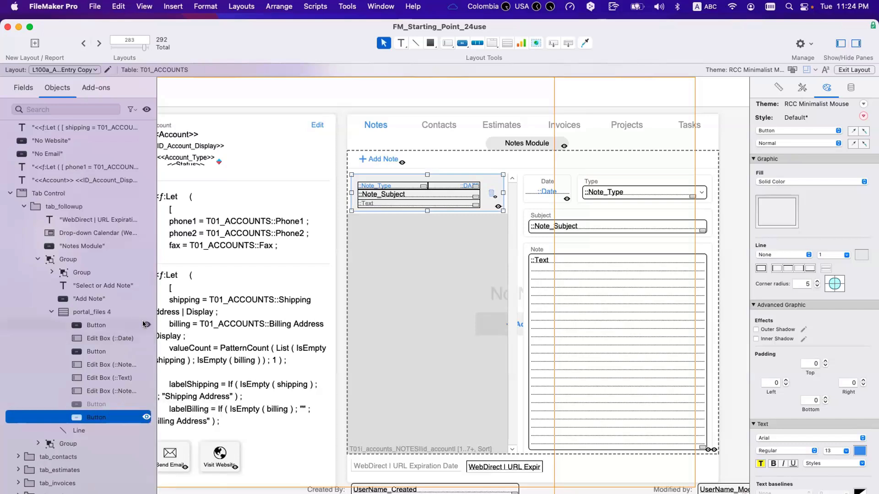
click(490, 209)
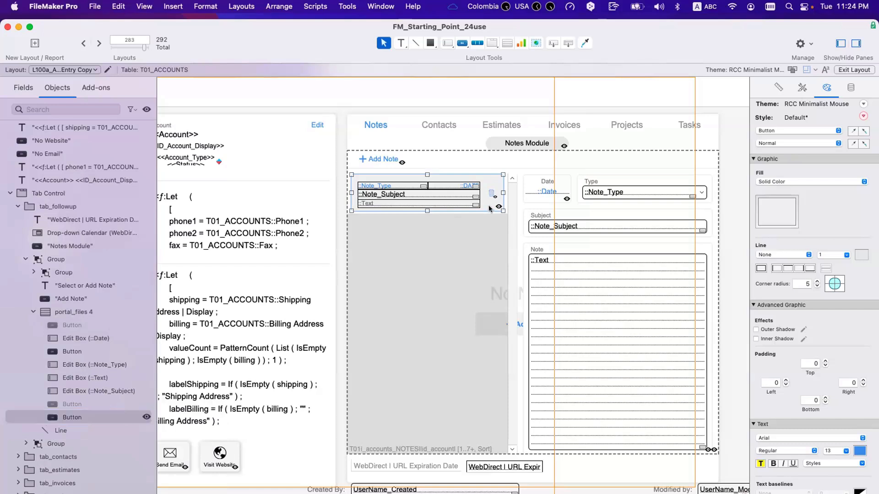
double_click(490, 208)
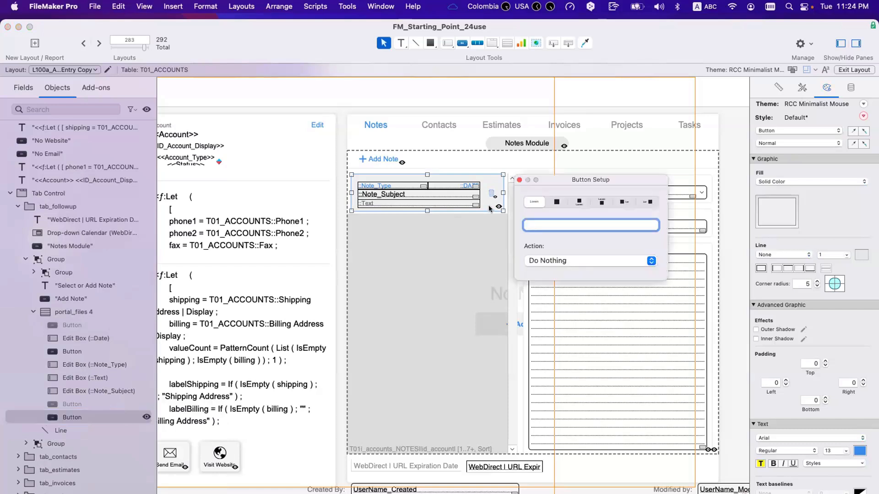
click(520, 180)
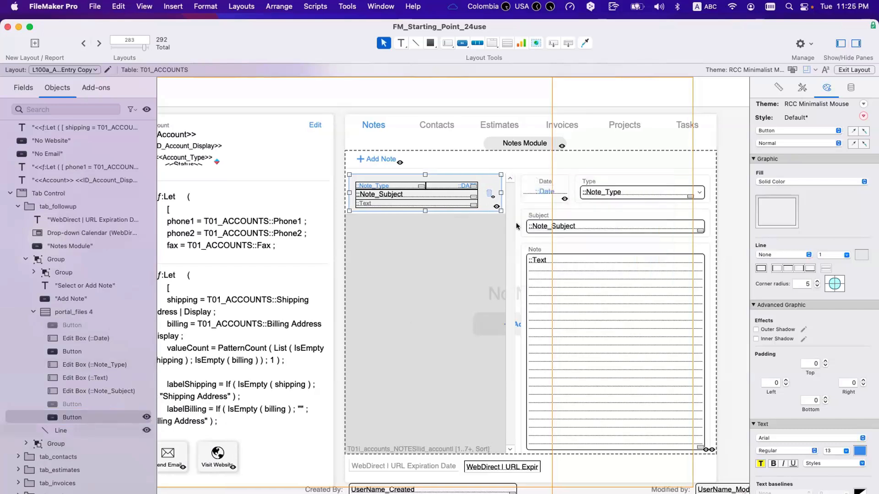
Check the front transparent button's script action and select the Date, Note_Type, Text and Note_Subject fields behind it
scroll(123, 322, down, 1)
click(123, 323)
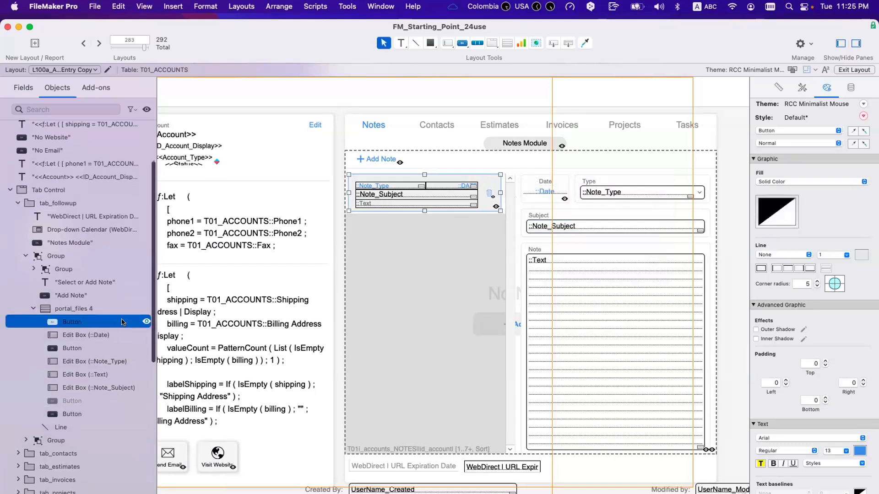
click(483, 202)
double_click(483, 202)
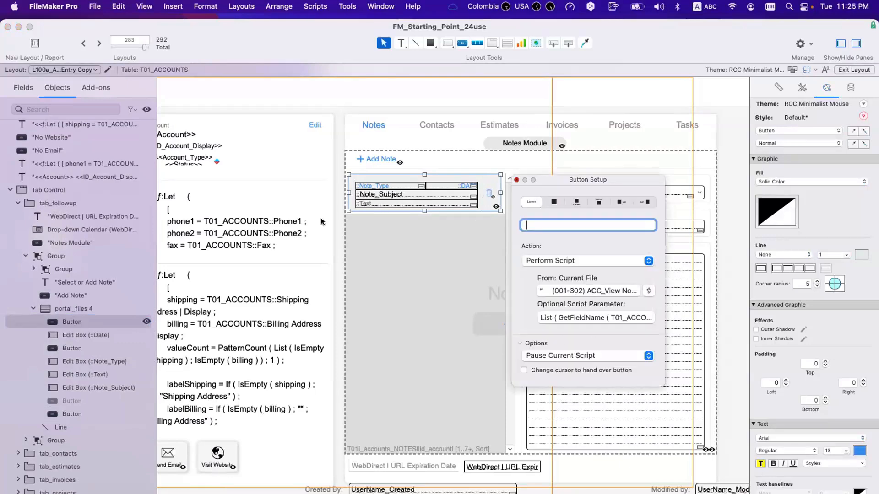
click(389, 191)
click(76, 334)
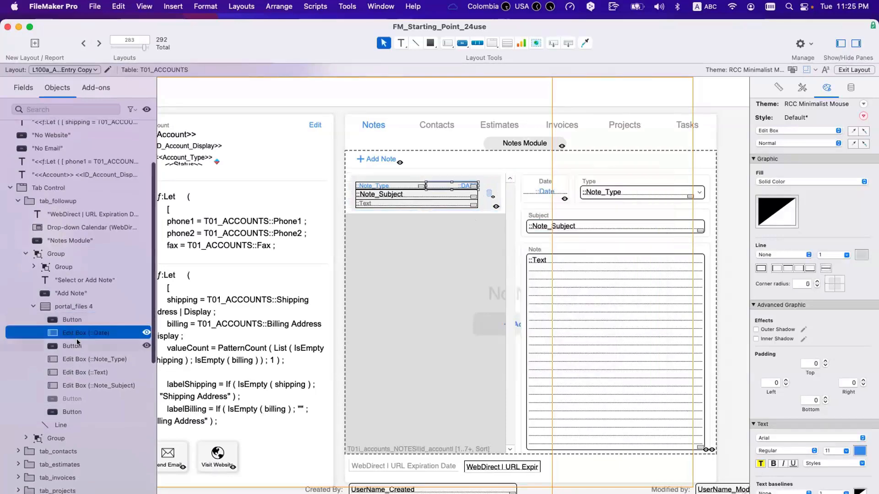
super+click(80, 359)
super+click(82, 372)
super+click(83, 385)
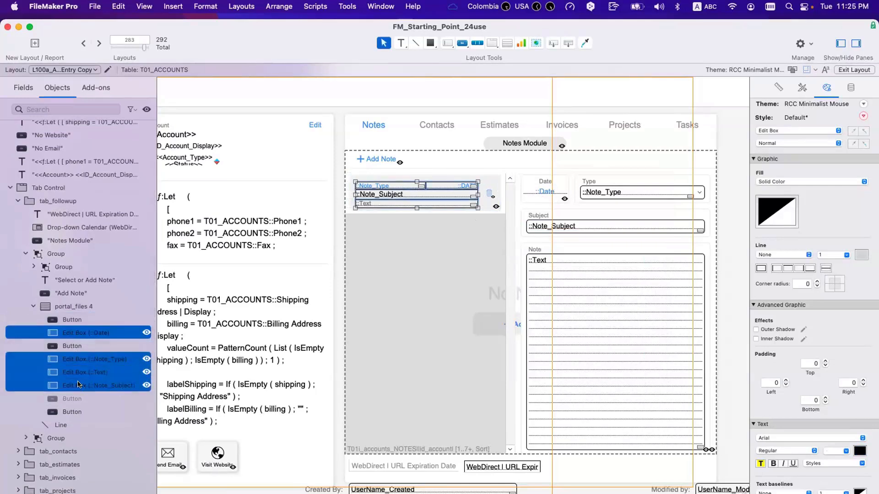
Name the front row button of the notes portal "transparent"
click(77, 321)
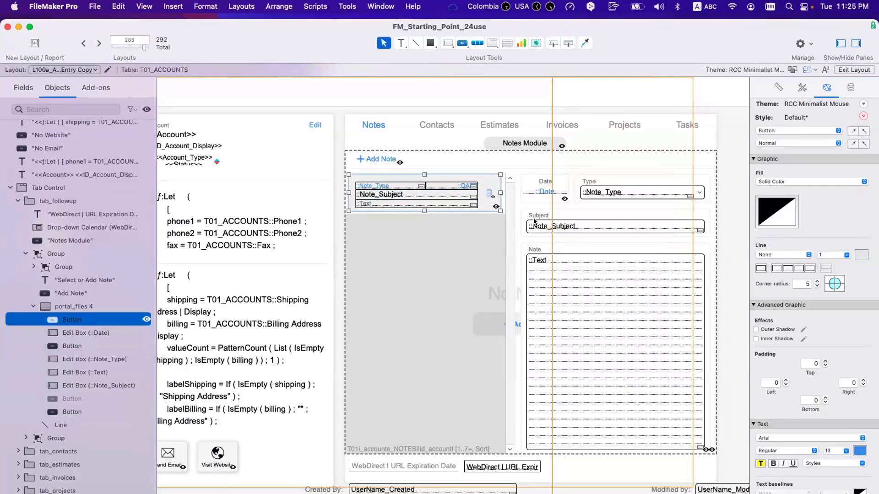
click(774, 88)
click(806, 118)
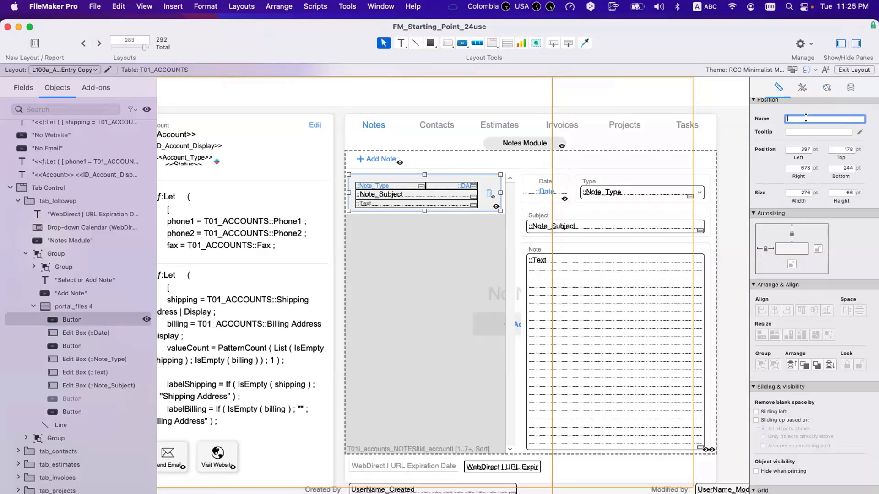
text(transparent)
key(Return)
Name the rearmost row button of the notes portal "grey"
click(104, 412)
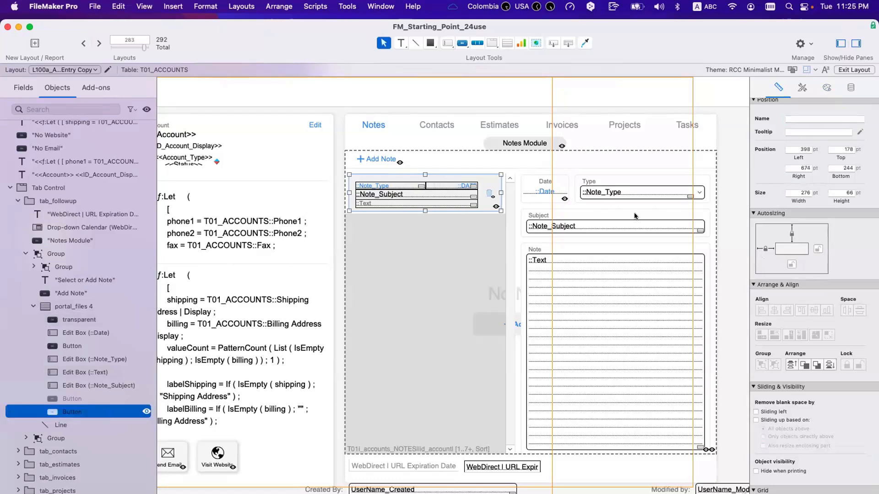
click(812, 120)
text(grey)
key(Return)
Name the middle background button of the notes portal row "white"
click(87, 398)
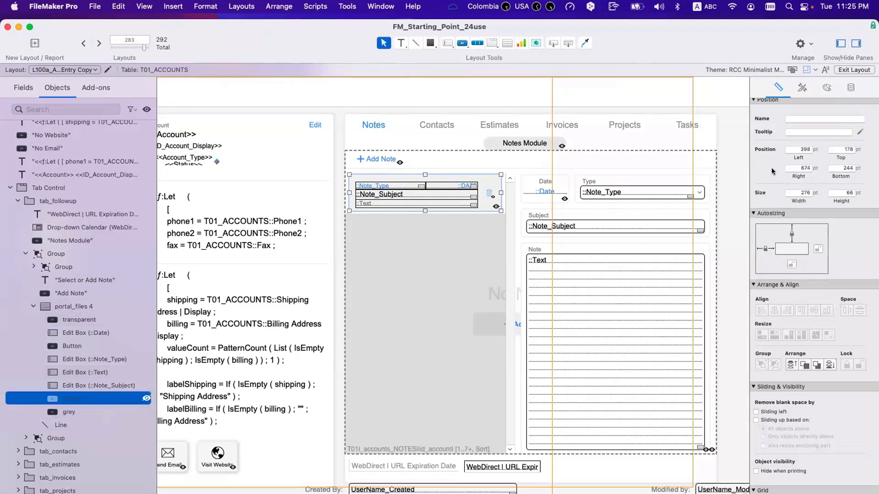
click(806, 120)
text(white)
key(Return)
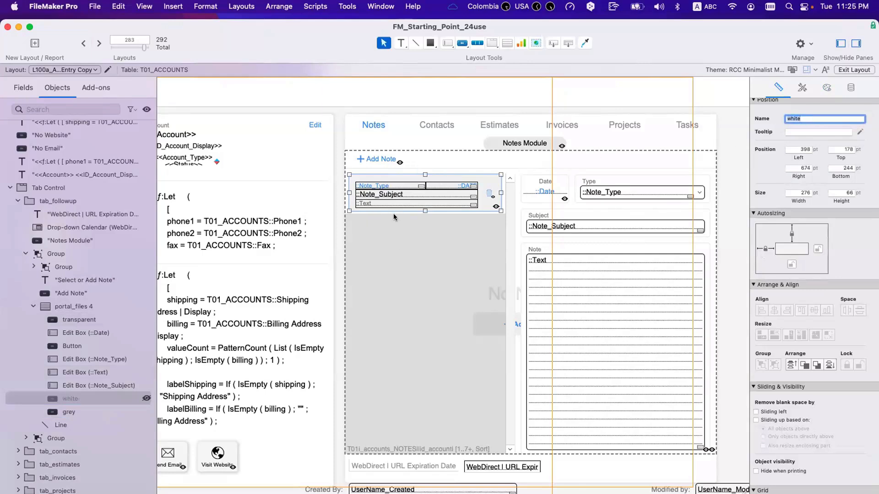
scroll(394, 217, right, 1)
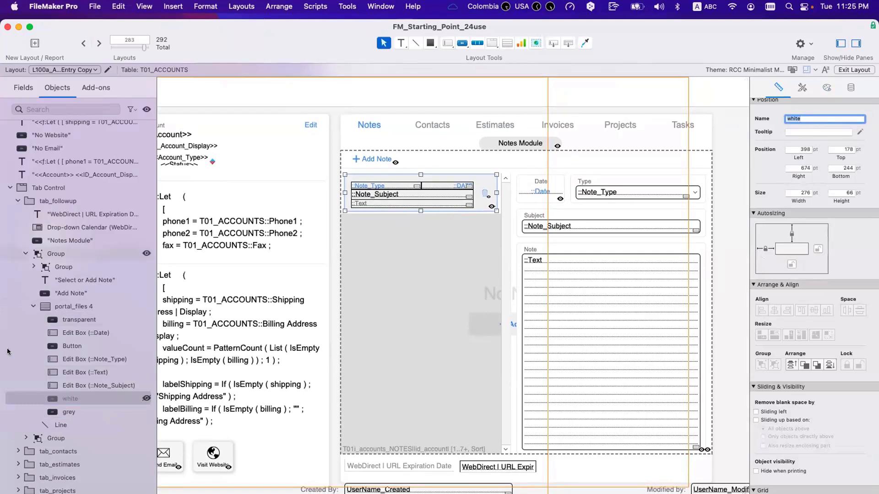
Make the white row button visible on the layout again and check the stacking of the transparent, white and grey buttons
click(61, 413)
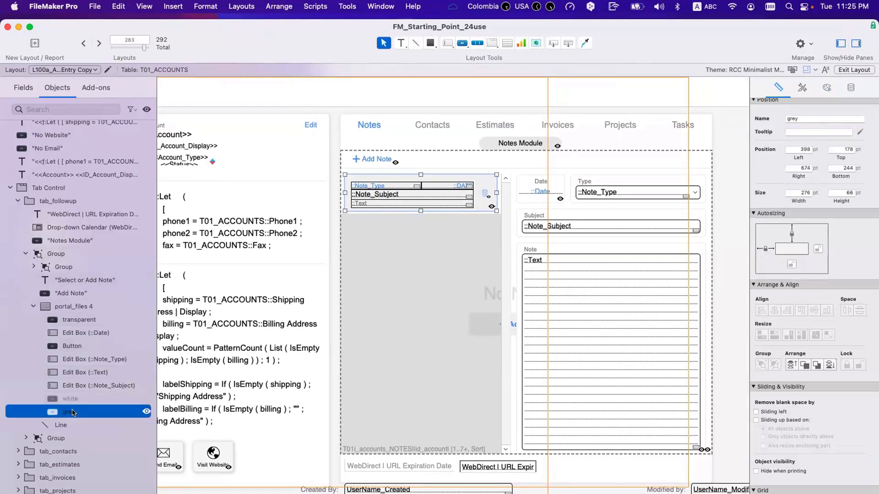
click(147, 399)
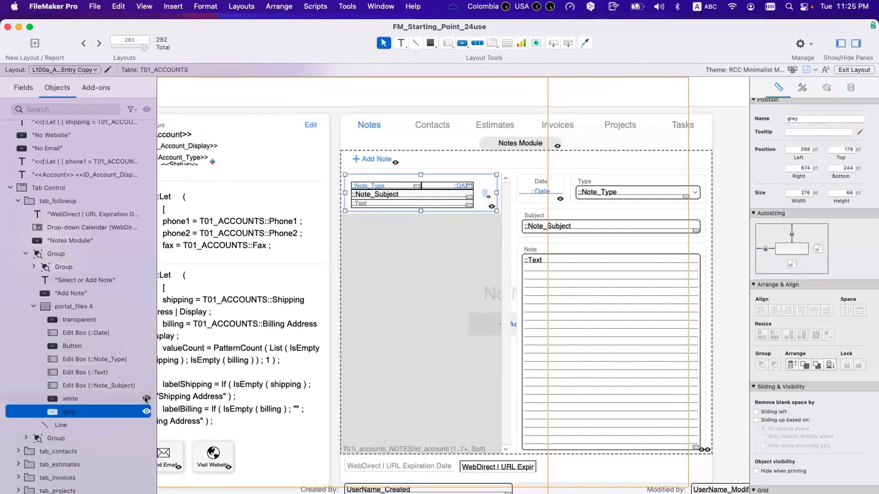
click(122, 314)
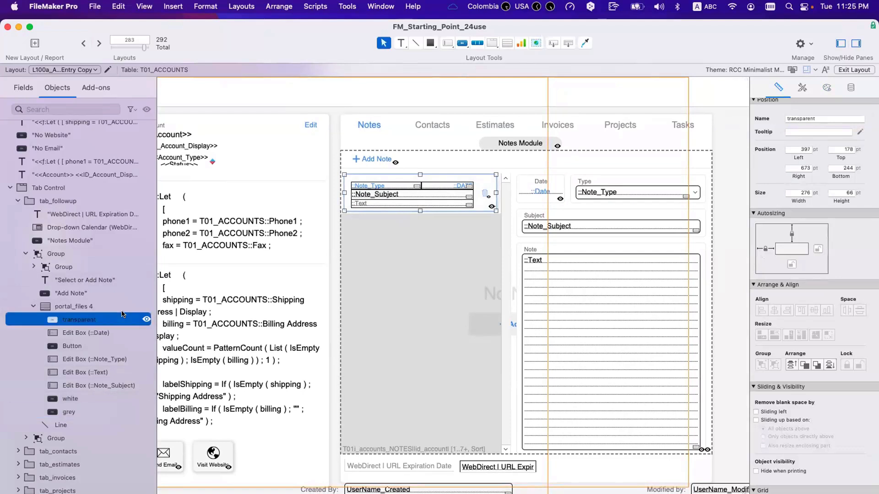
click(79, 402)
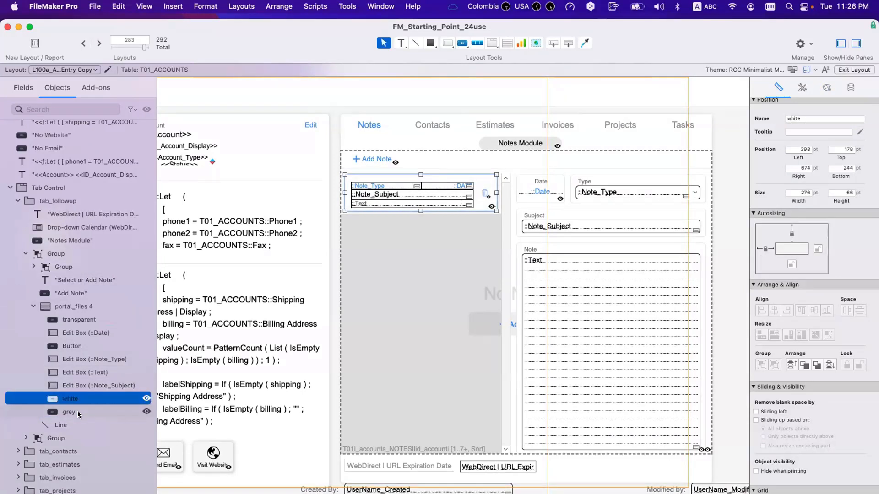
shift+click(77, 413)
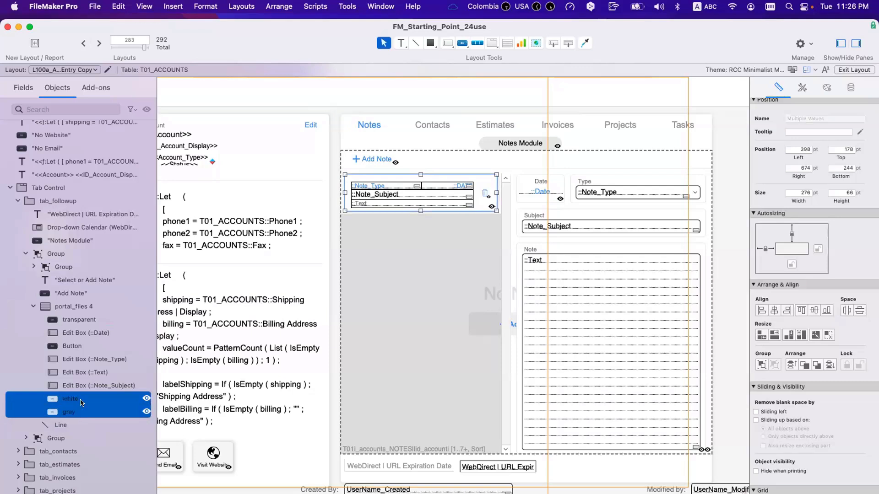
scroll(75, 404, down, 2)
click(82, 309)
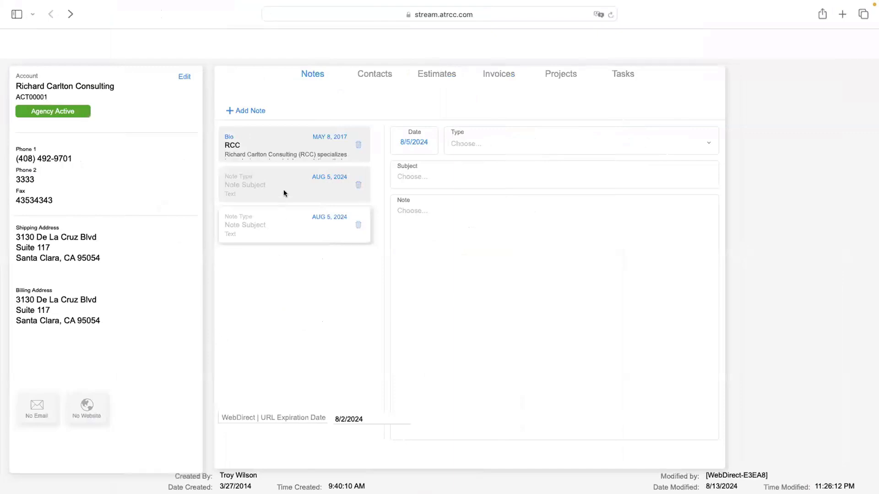
Return the layout to Browse mode, then test note selection in the WebDirect browser page with the RCC note and the last note
key(ctrl+Left)
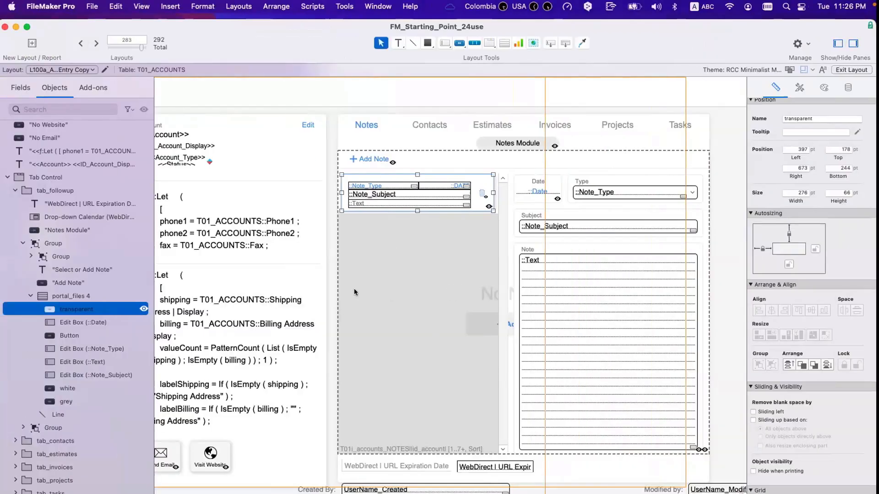
key(super+b)
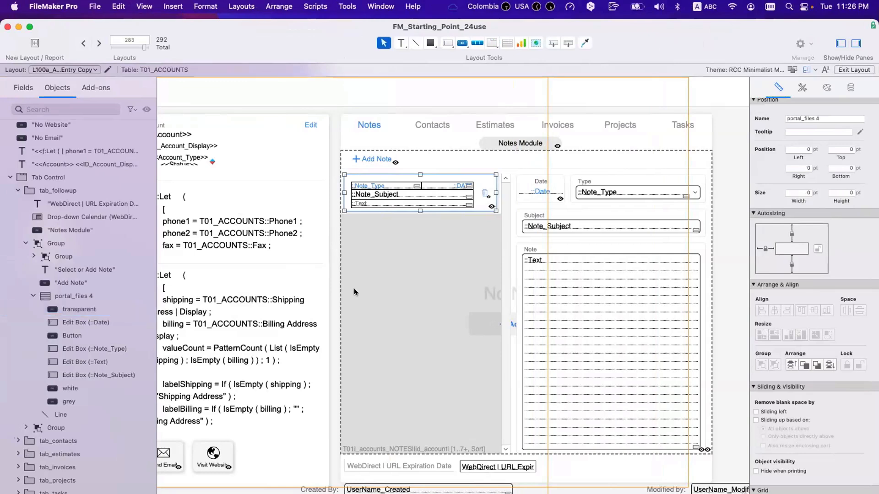
key(ctrl+Right)
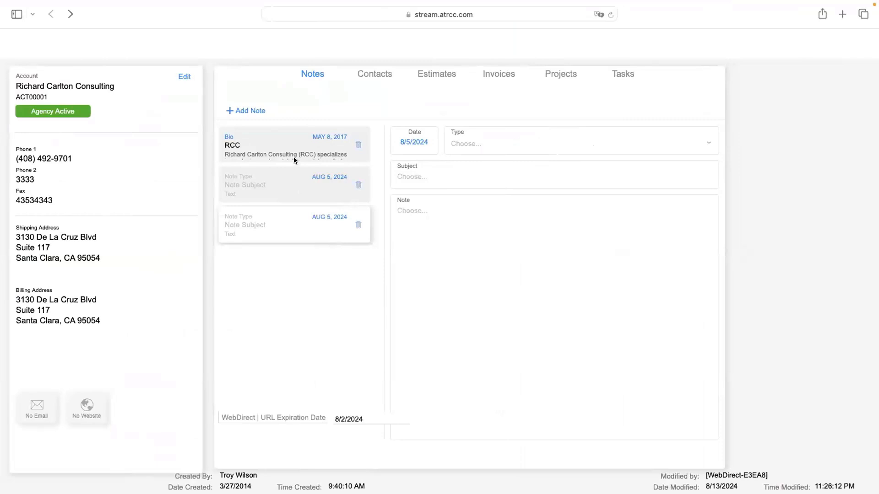
click(296, 132)
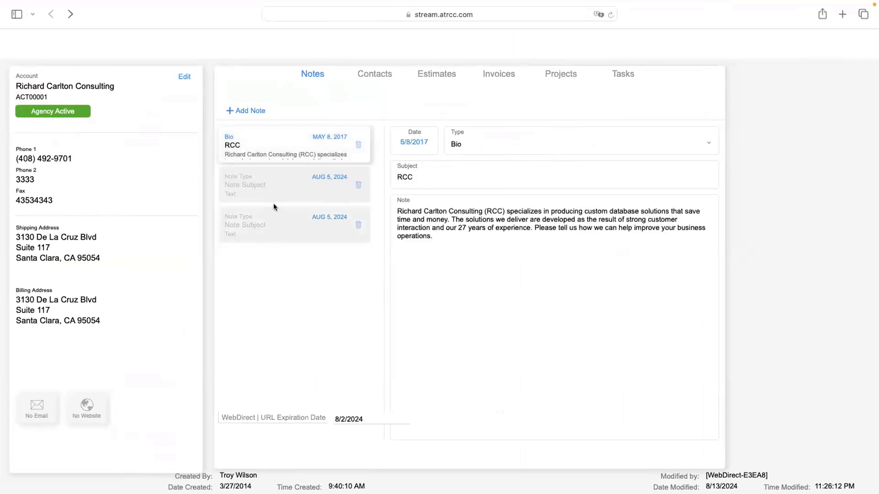
click(263, 208)
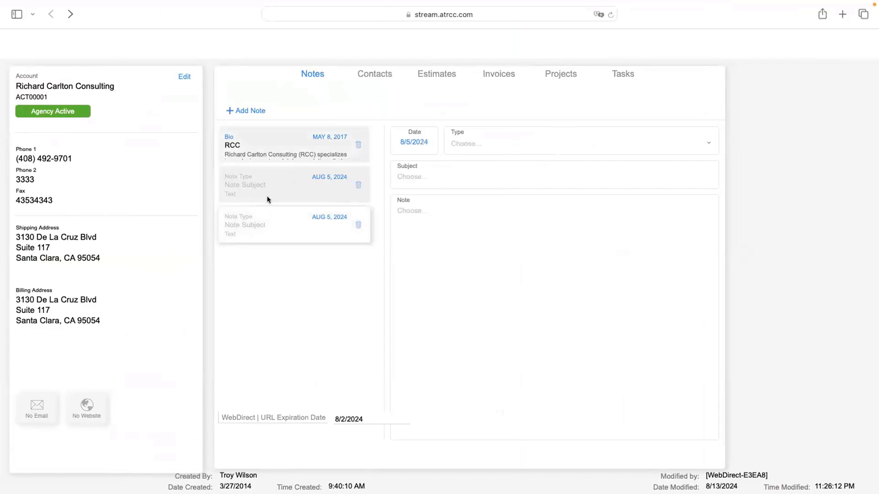
key(ctrl+Left)
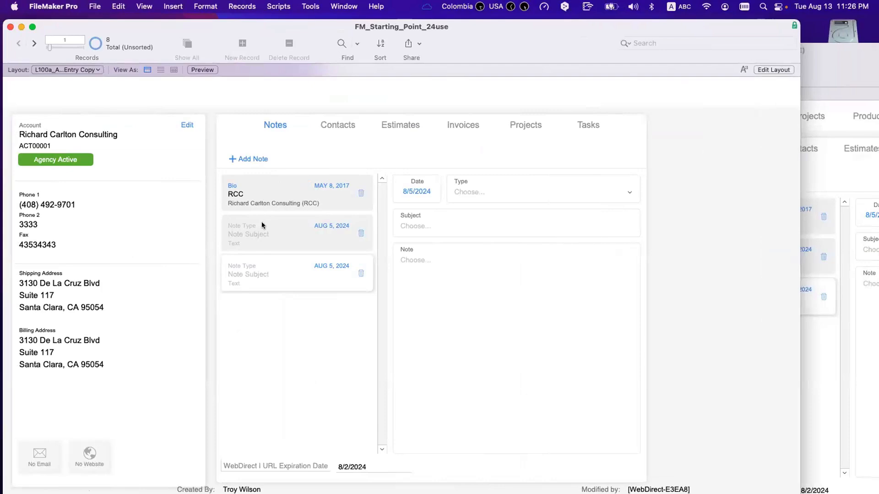
Clear the Hide object when condition of the front notes row button and return to Browse mode
key(super+l)
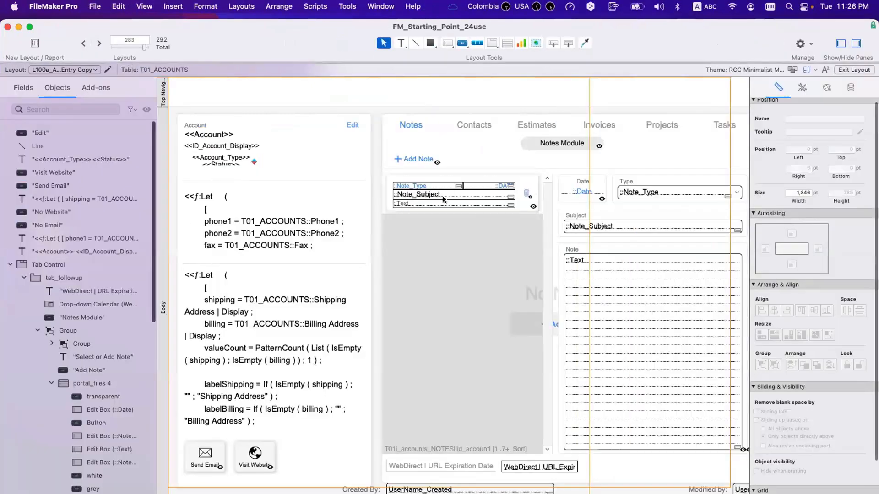
click(447, 196)
click(481, 200)
click(851, 87)
triple_click(788, 303)
key(BackSpace)
click(591, 267)
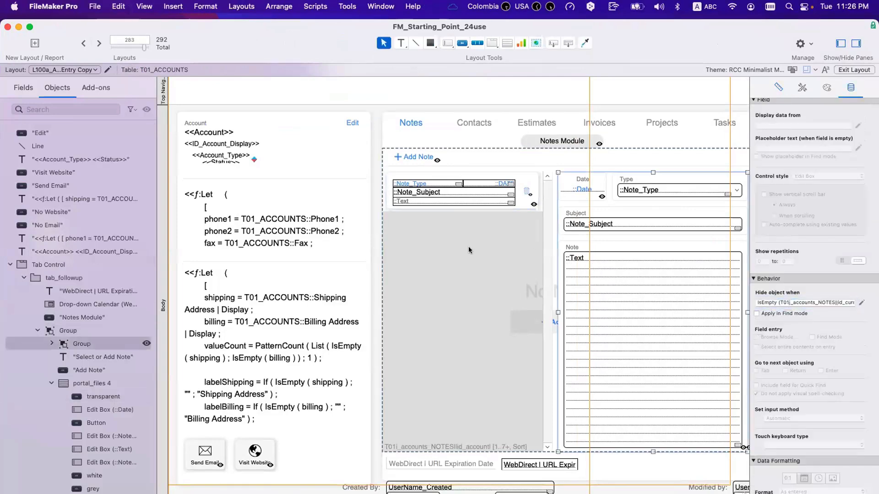
key(super+b)
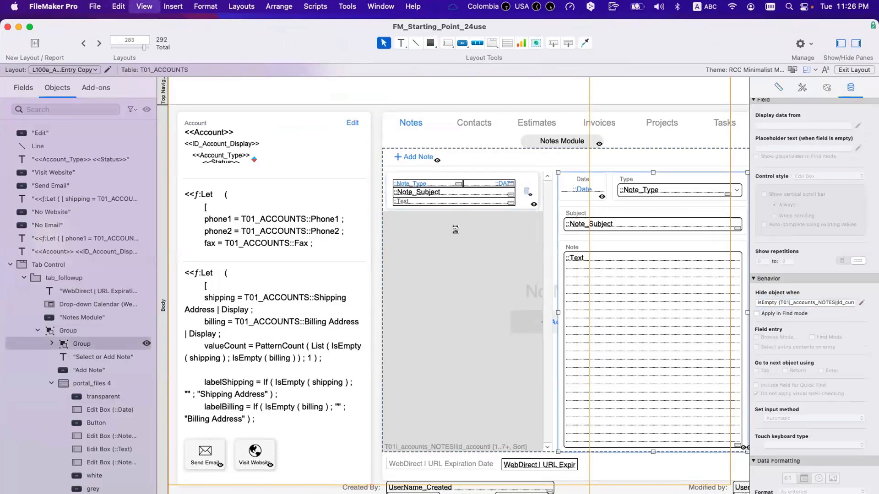
key(super+b)
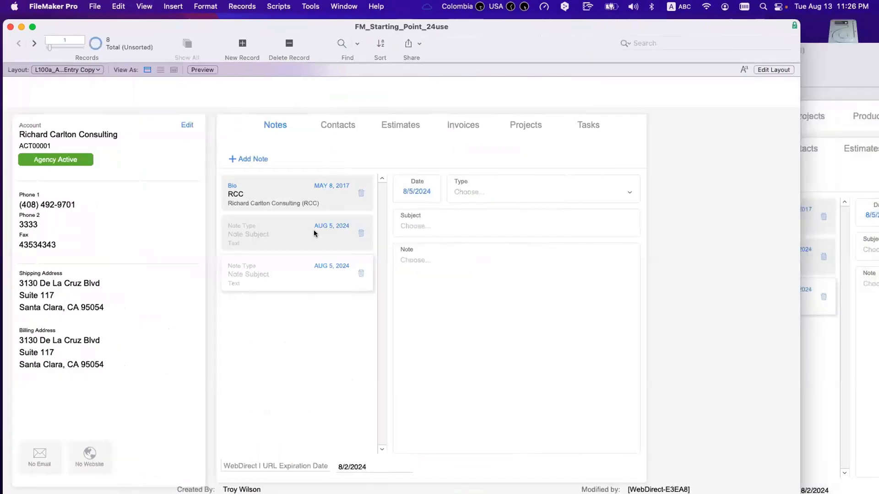
Open the Script Debugger, set it aside from the notes list, and trigger the RCC note's row button
click(310, 6)
click(328, 19)
drag(468, 75, 588, 82)
click(298, 191)
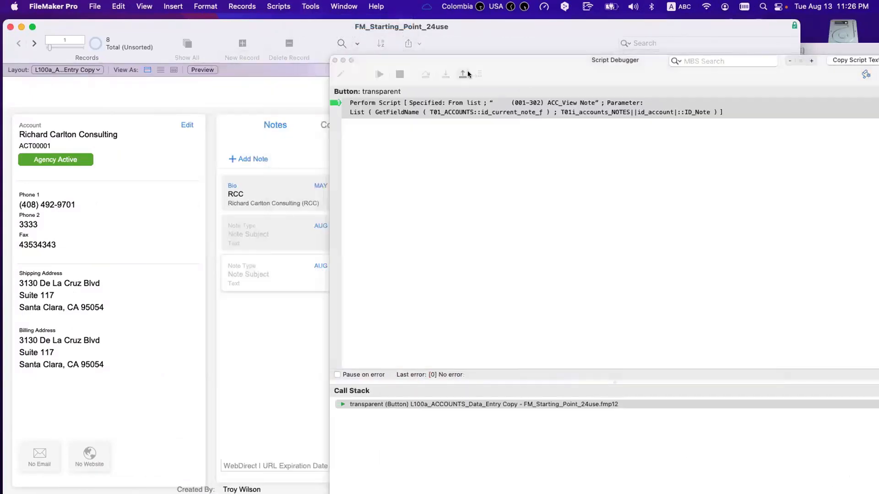
Step through the ACC_View Note script past its Set Field step, then halt it and close the Script Debugger
click(442, 74)
click(442, 74)
click(443, 75)
click(442, 74)
click(443, 74)
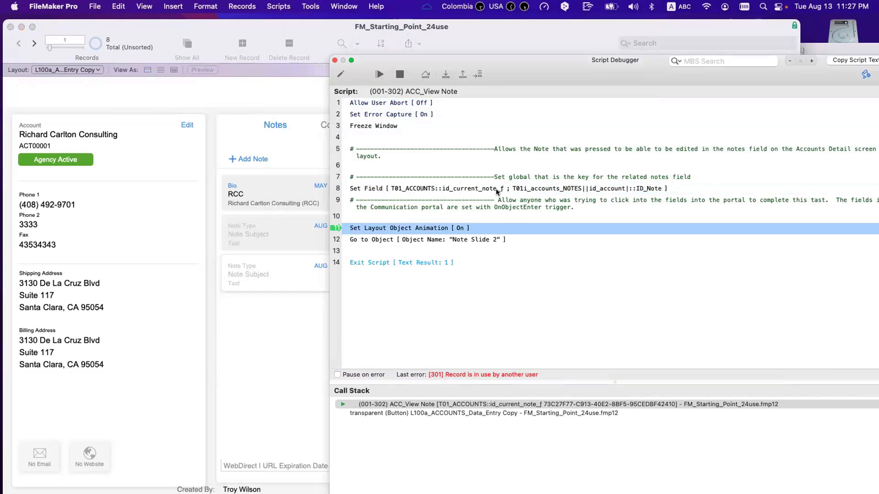
click(399, 73)
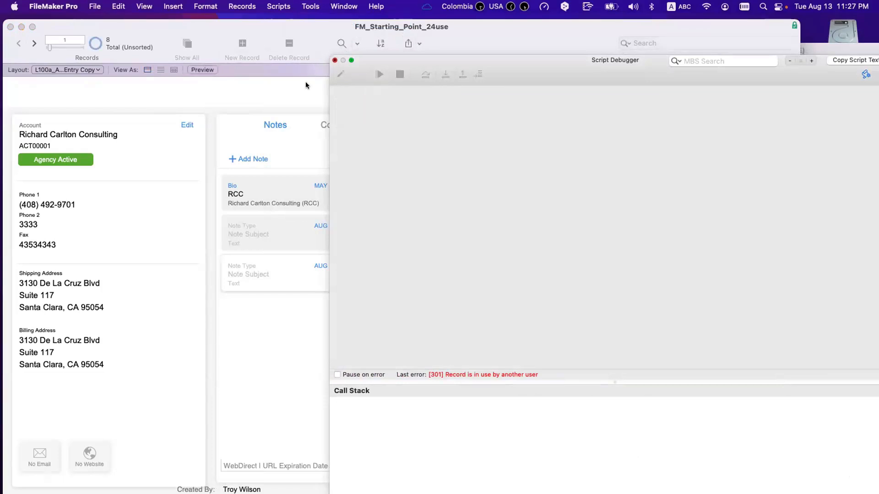
click(333, 60)
View the account's contacts, return to its notes, and test selecting each of the three notes in turn
click(330, 124)
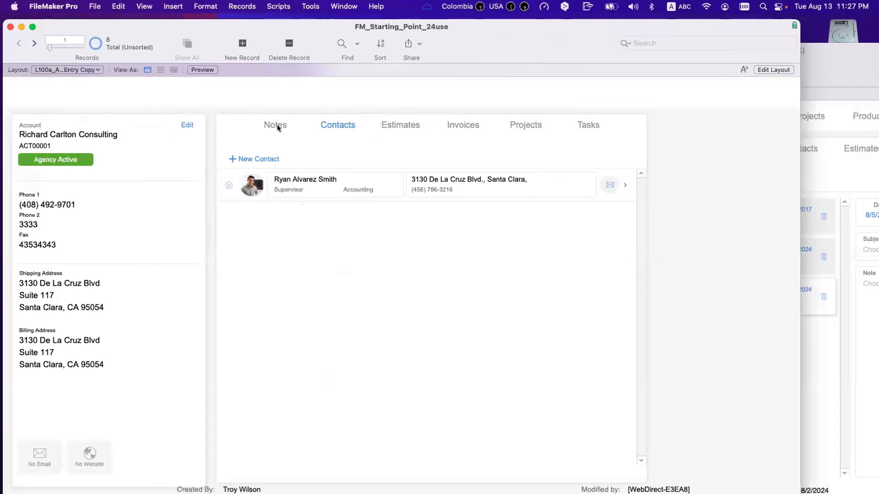
click(276, 125)
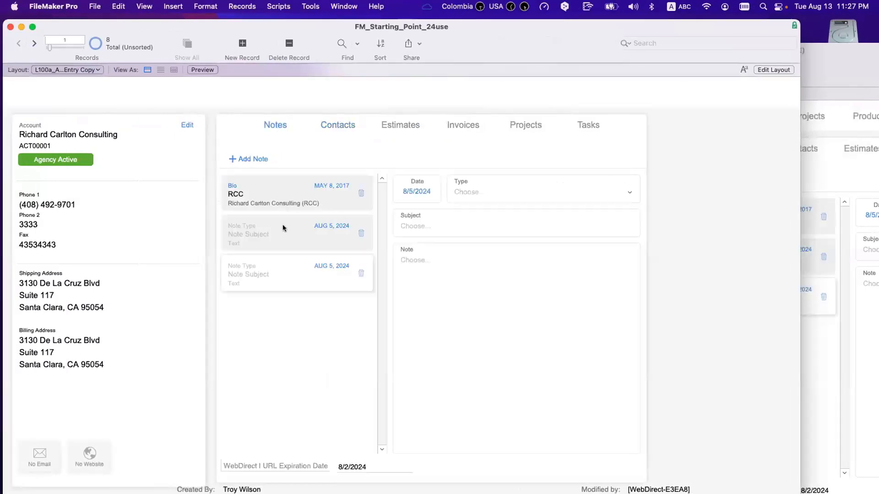
click(280, 185)
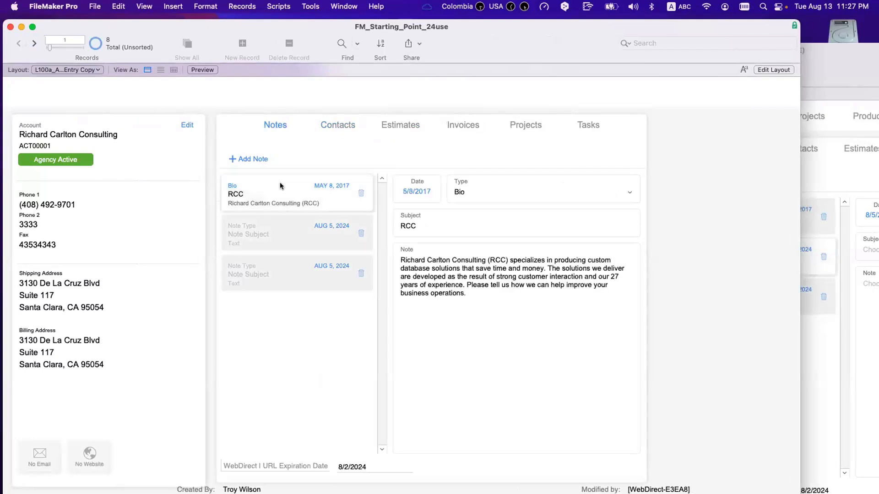
click(284, 231)
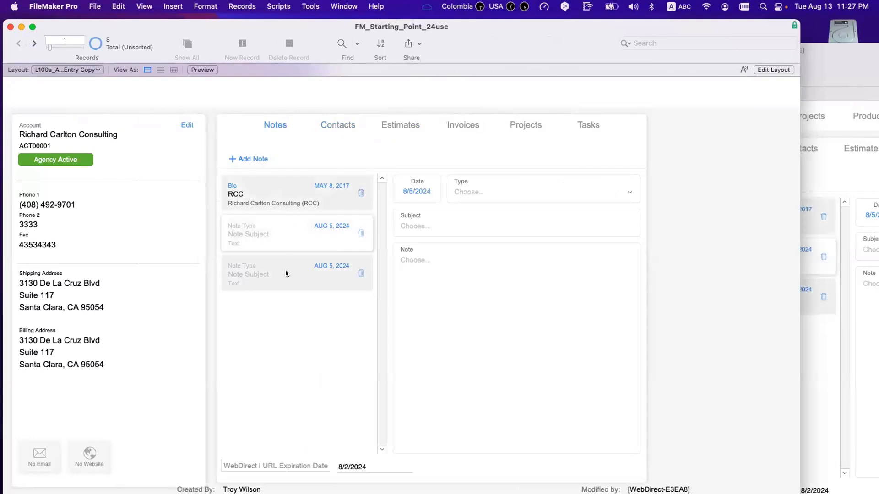
click(285, 274)
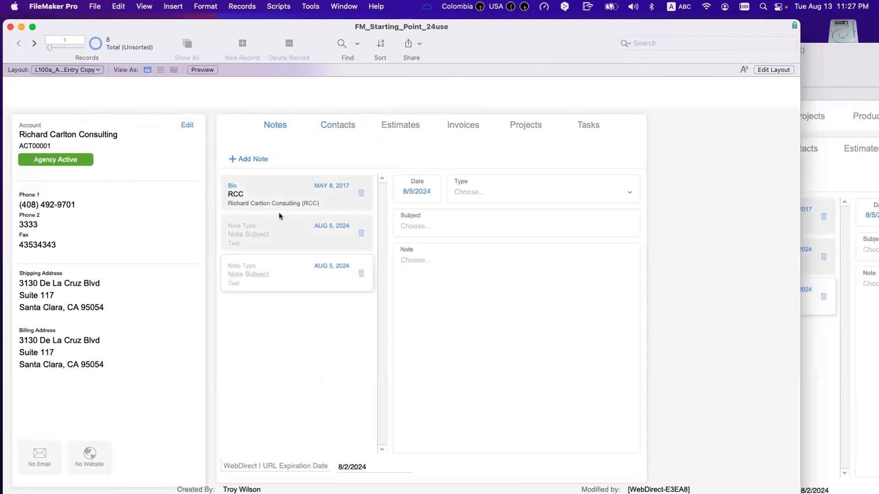
Bring the second FM_Starting_Point_24use window to the front and move it aside
click(849, 172)
double_click(604, 51)
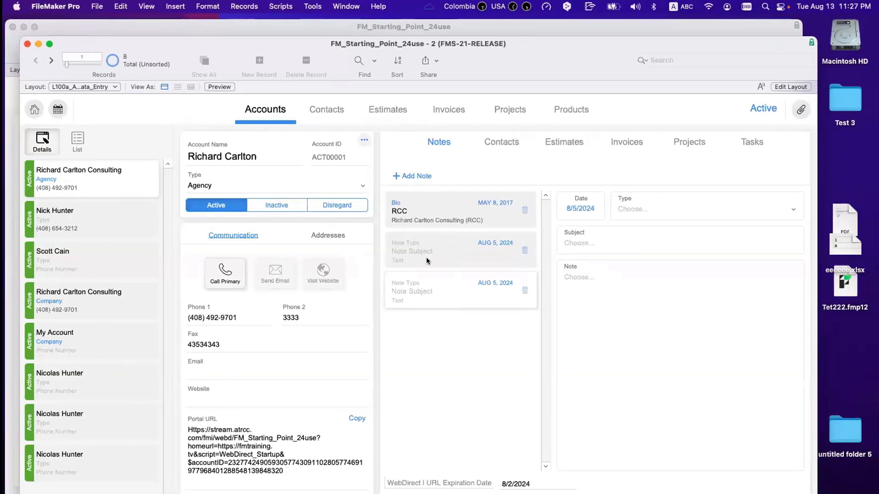
drag(179, 44, 480, 102)
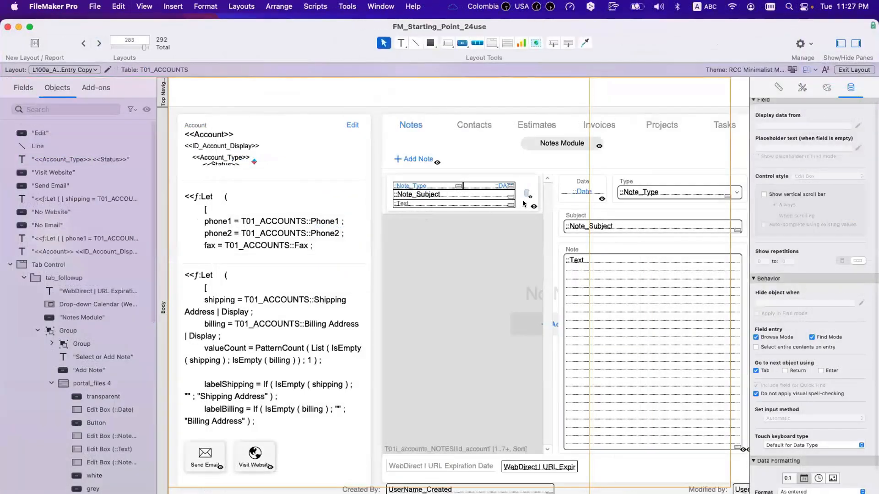
Check the transparent row button's setup in Layout mode, then save the layout and return to Browse mode
click(525, 203)
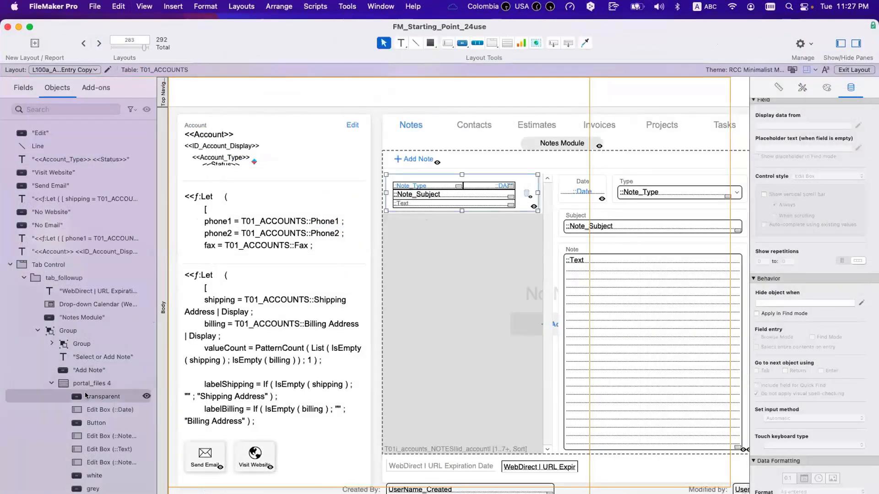
scroll(84, 390, down, 1)
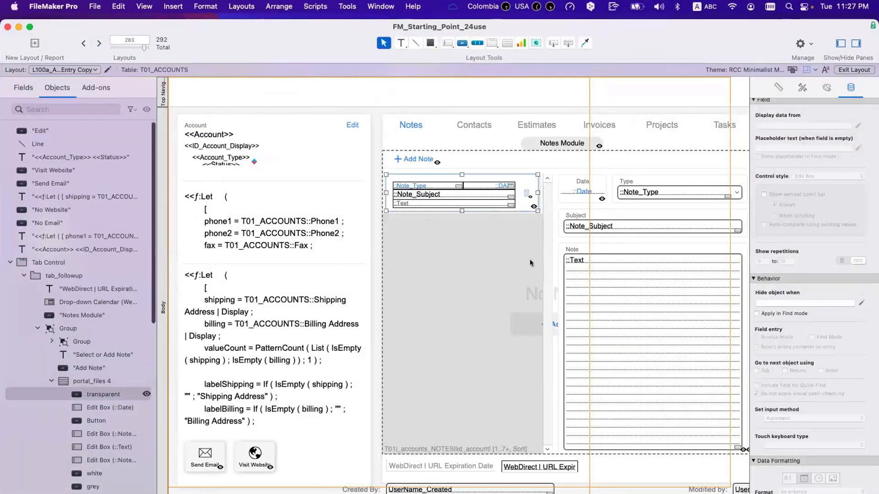
double_click(525, 207)
key(Escape)
key(super+s)
key(super+b)
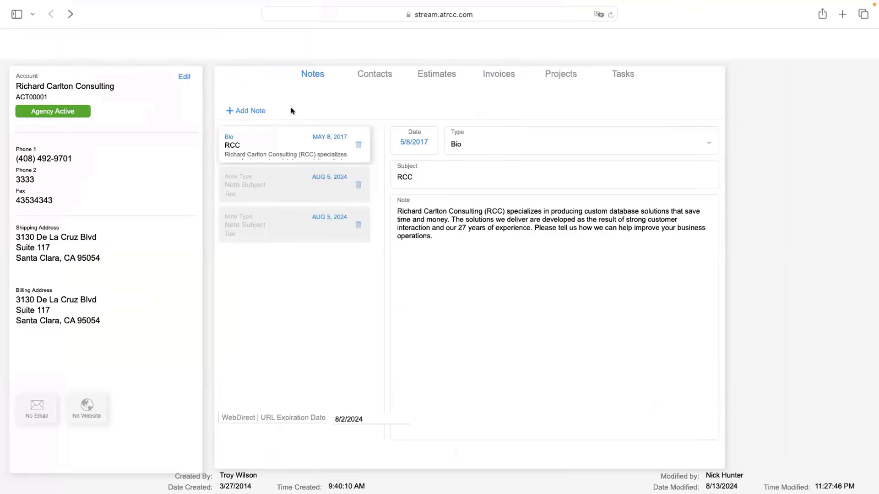
key(super+t)
key(super+w)
key(ctrl+Left)
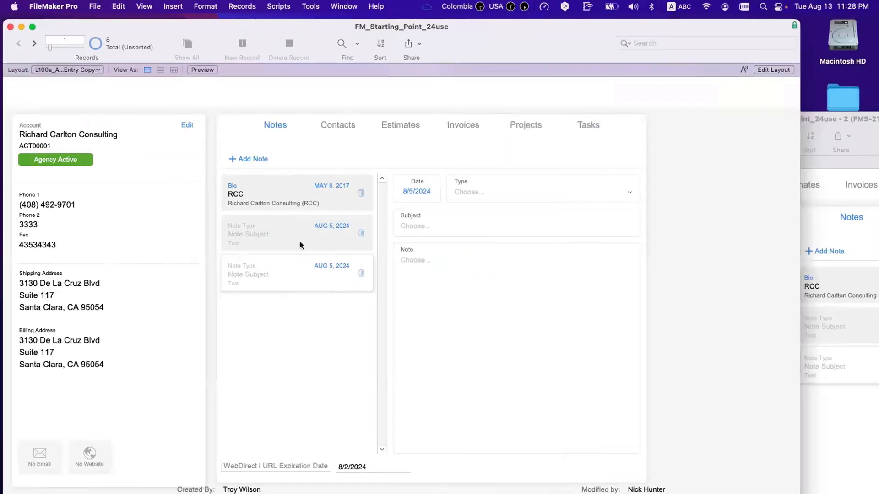
Review the ACC_View Note script behind the transparent row button in Layout mode, checking its Go to Object step, and close it without changes
click(303, 246)
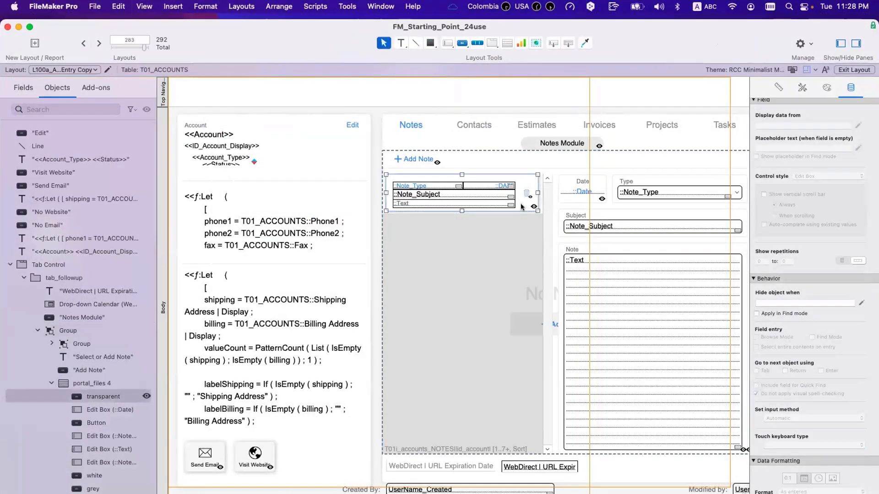
double_click(521, 207)
click(784, 305)
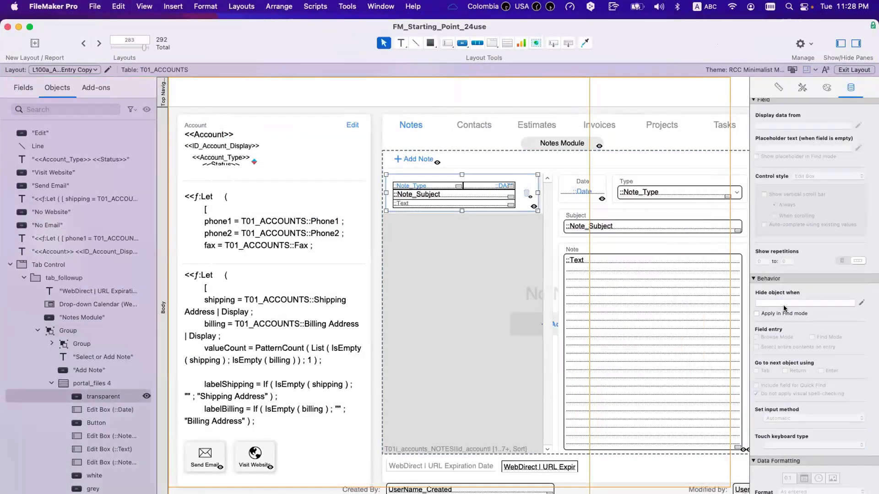
double_click(521, 208)
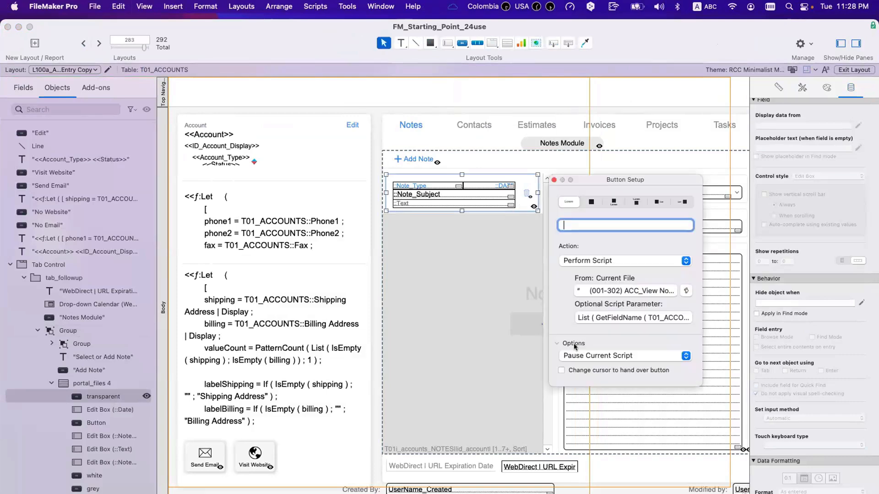
click(617, 290)
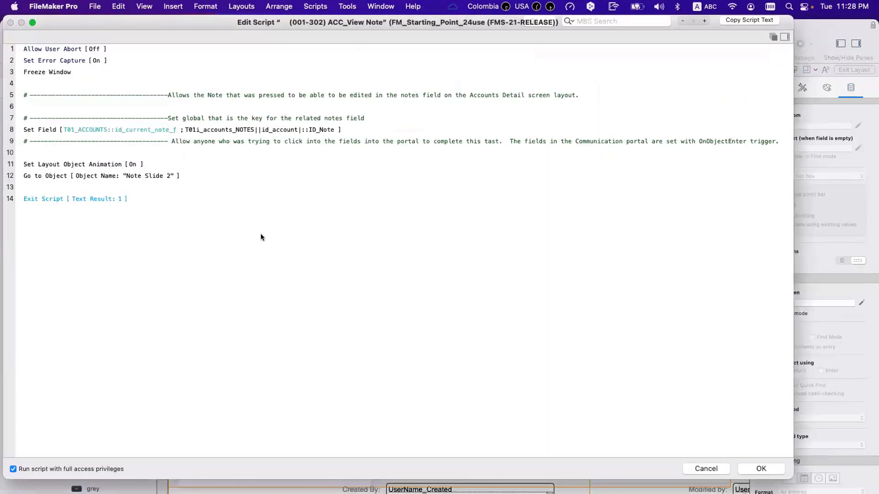
click(59, 165)
click(56, 177)
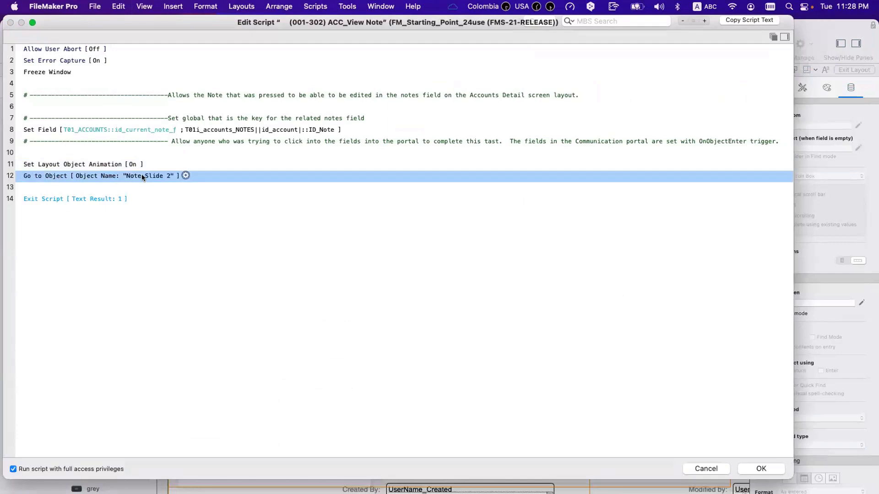
key(Escape)
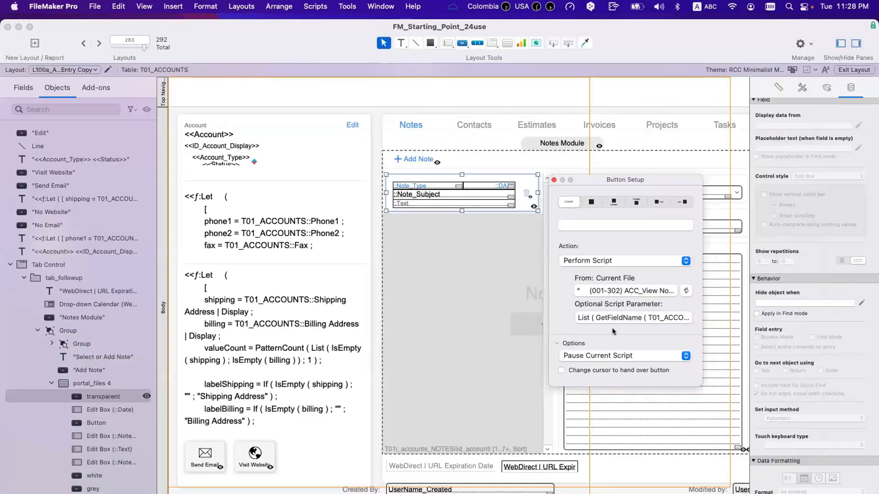
Make the cursor change to a hand over the transparent row button, save the layout and return to Browse mode
click(606, 371)
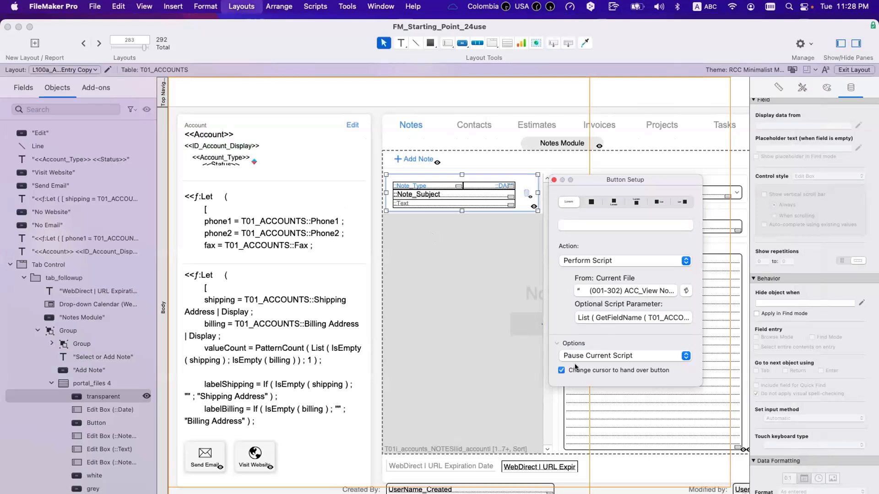
key(super+s)
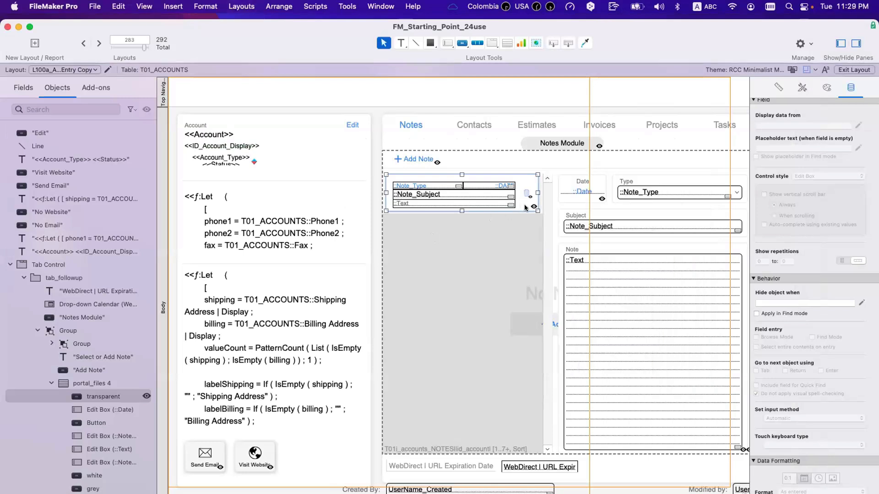
key(super+b)
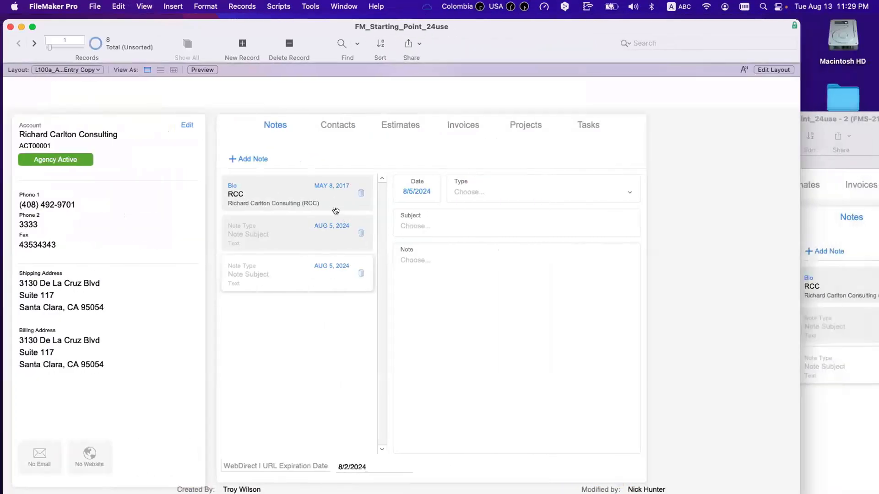
Switch to the WebDirect session in the browser and test selecting each of the account's three notes
key(ctrl+Right)
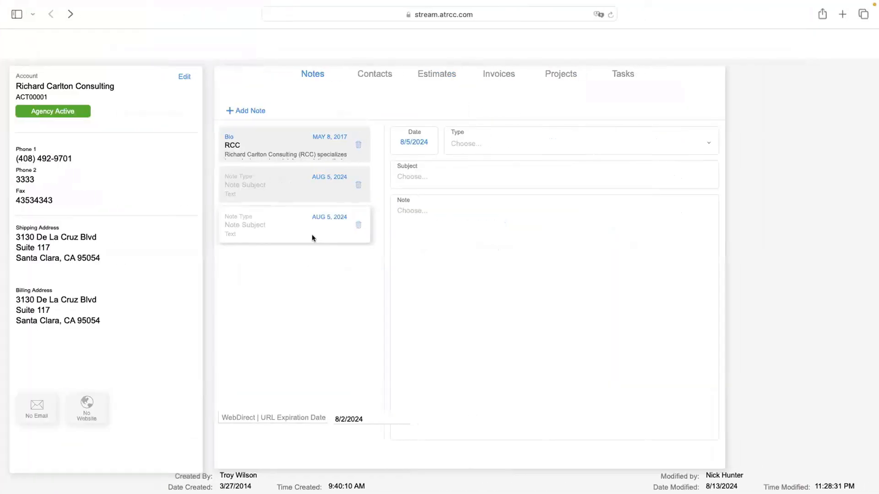
click(289, 191)
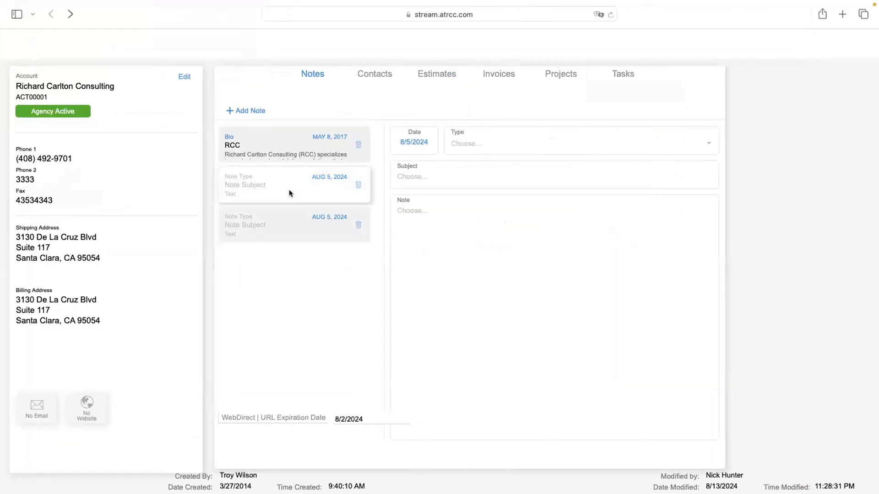
click(302, 150)
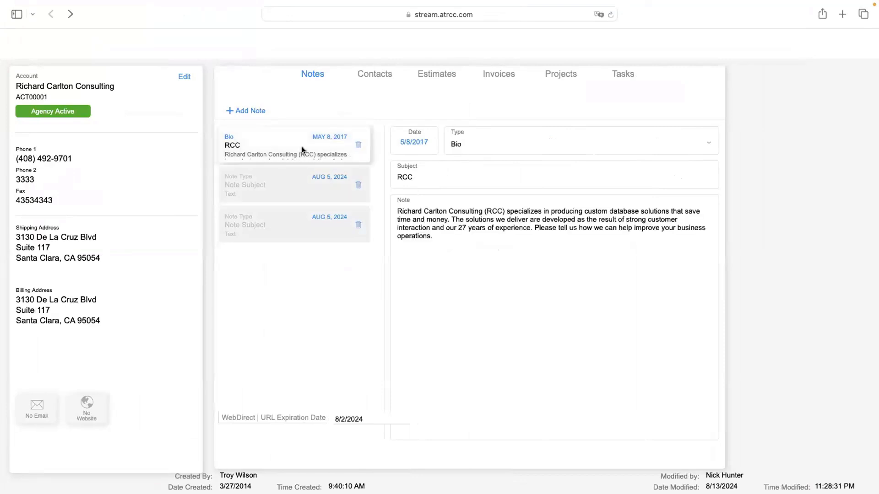
click(303, 181)
click(303, 215)
click(307, 188)
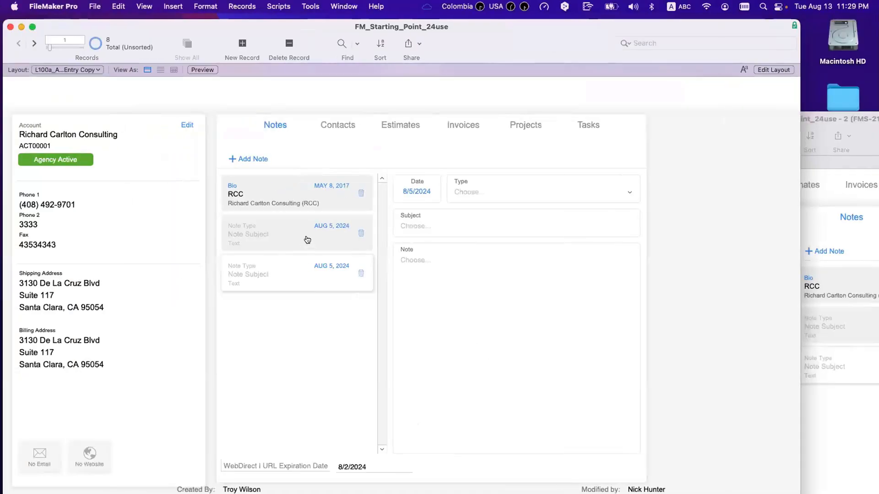
Test note selection alternately in FileMaker Pro and the WebDirect browser session, ending on the RCC note in FileMaker Pro
click(307, 245)
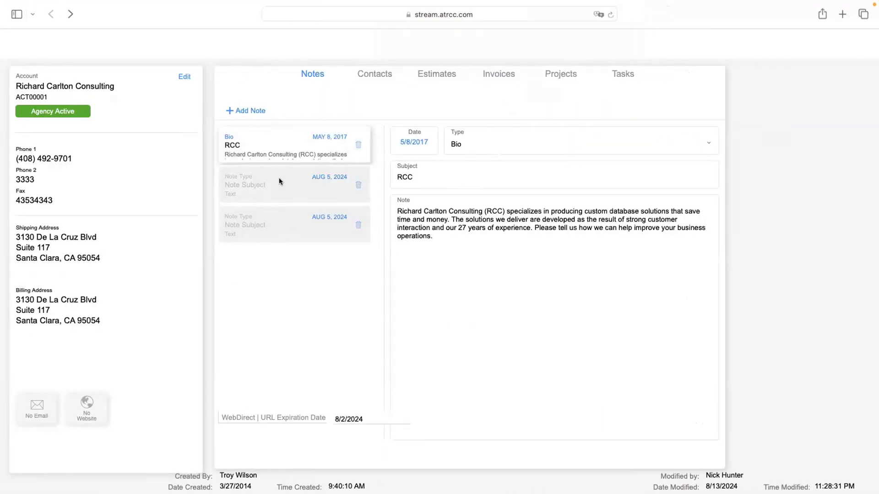
click(280, 179)
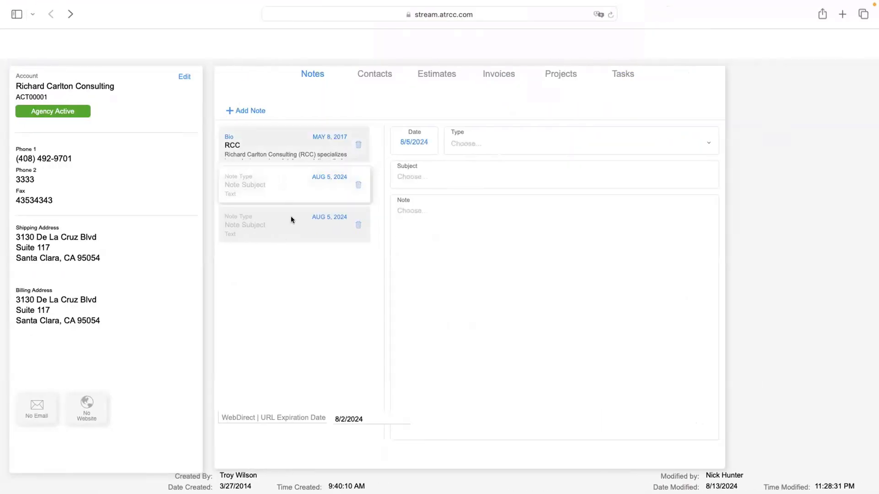
click(291, 217)
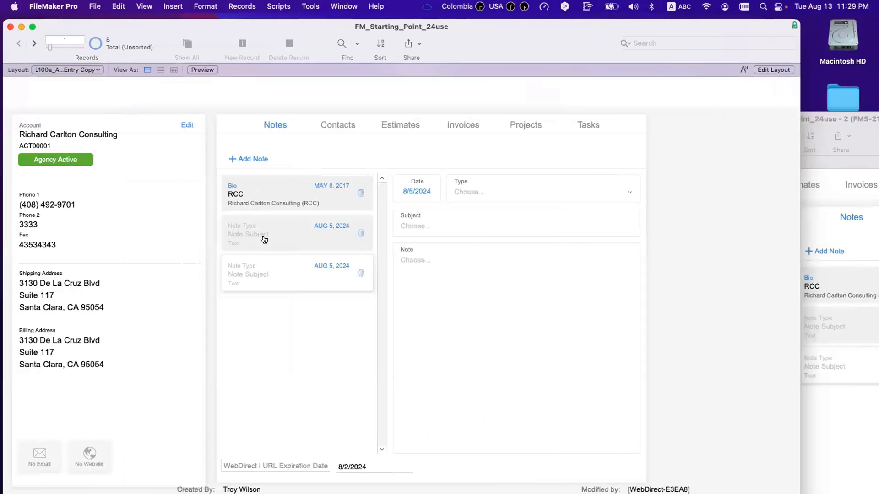
click(266, 240)
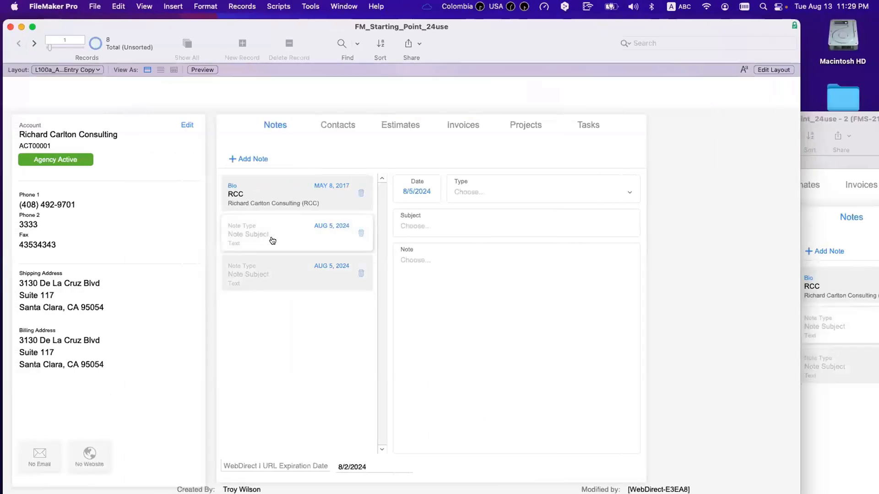
click(282, 192)
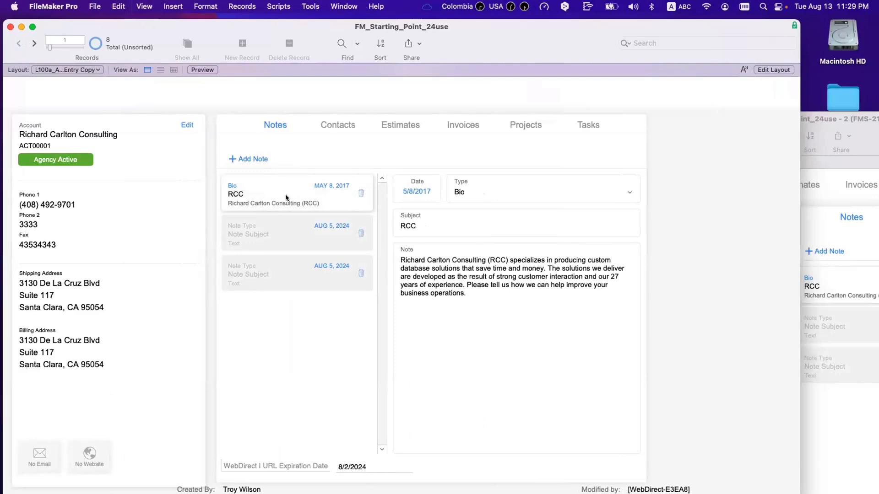
Reopen the transparent row button's script from Layout mode and examine its Set Field step, then close the script
key(super+l)
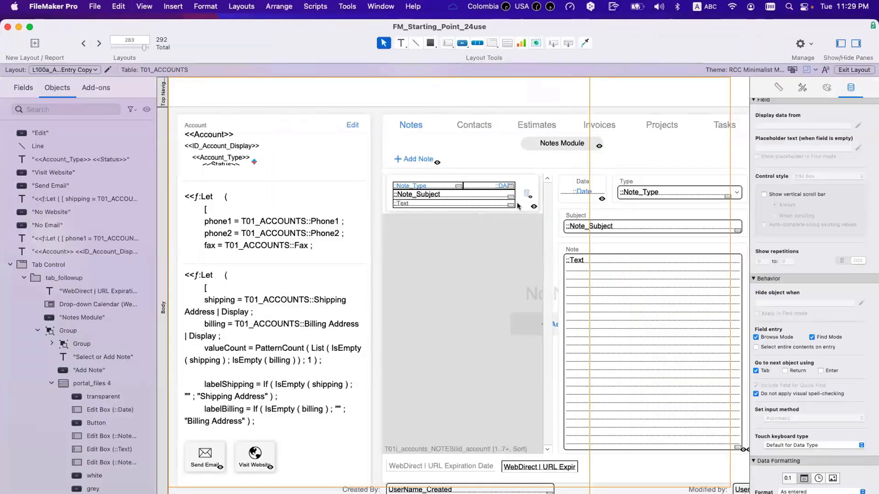
click(517, 206)
click(518, 206)
double_click(518, 206)
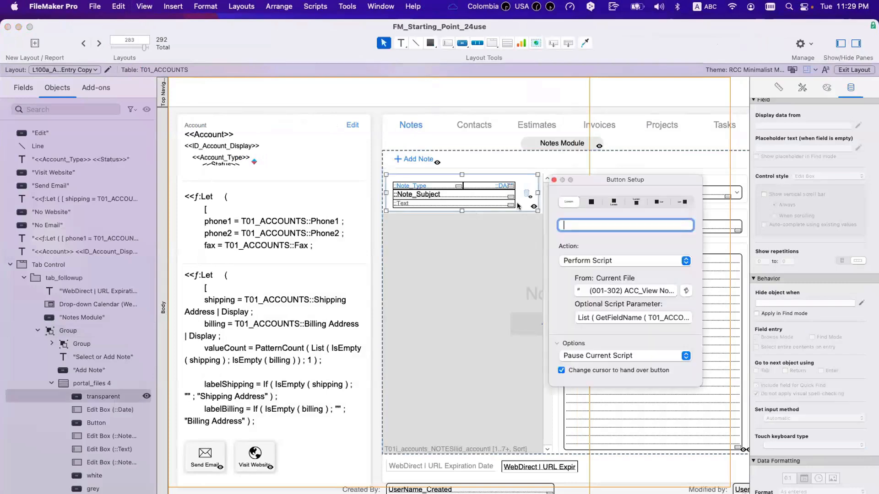
click(618, 295)
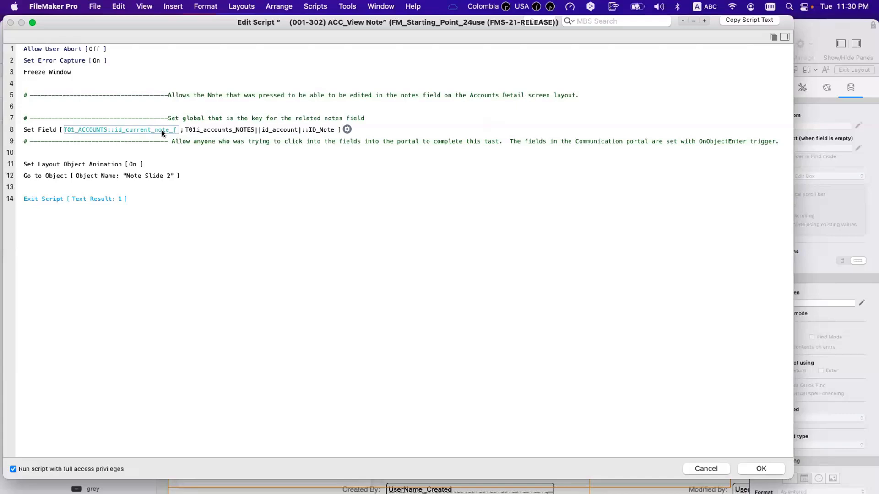
key(Escape)
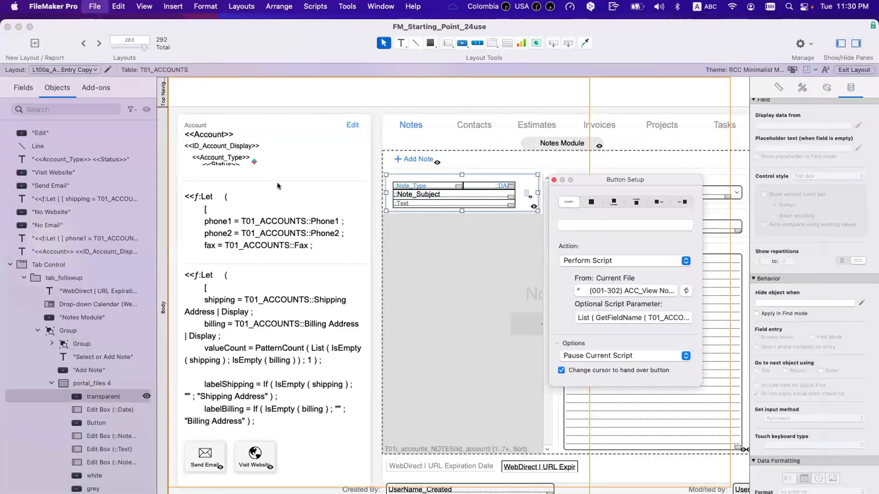
Examine the id_current_note_ƒ field of the ACC_Accounts table in Manage Database, then cancel
key(super+shift+d)
click(280, 201)
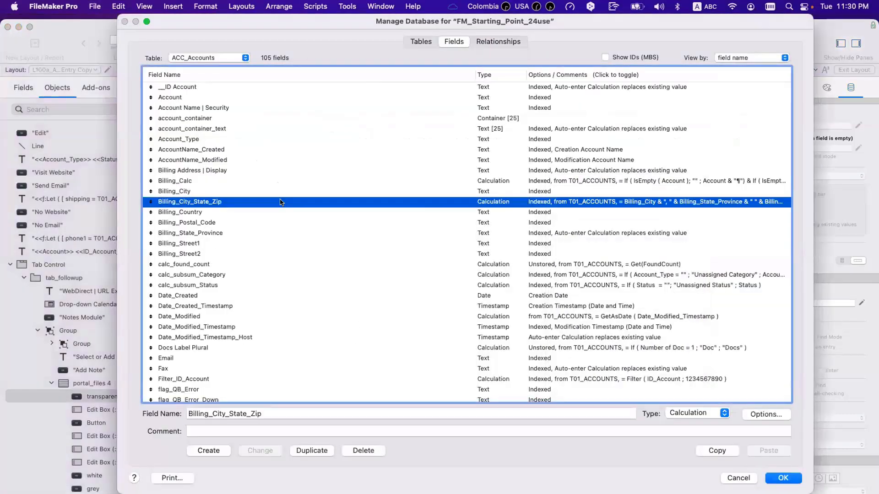
text(id)
scroll(206, 220, down, 5)
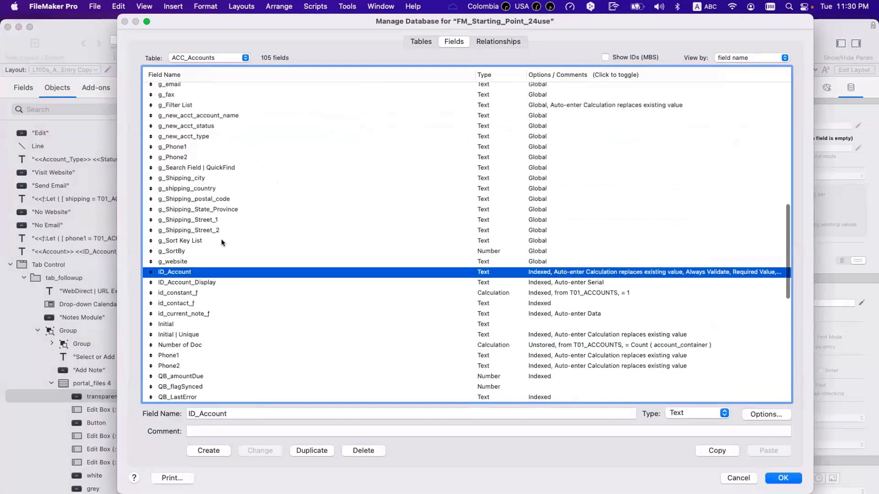
scroll(221, 239, down, 1)
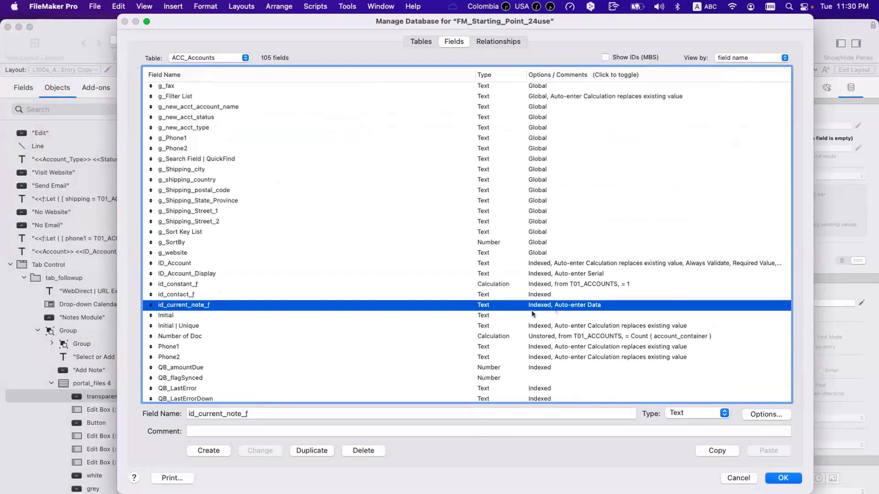
scroll(555, 312, down, 1)
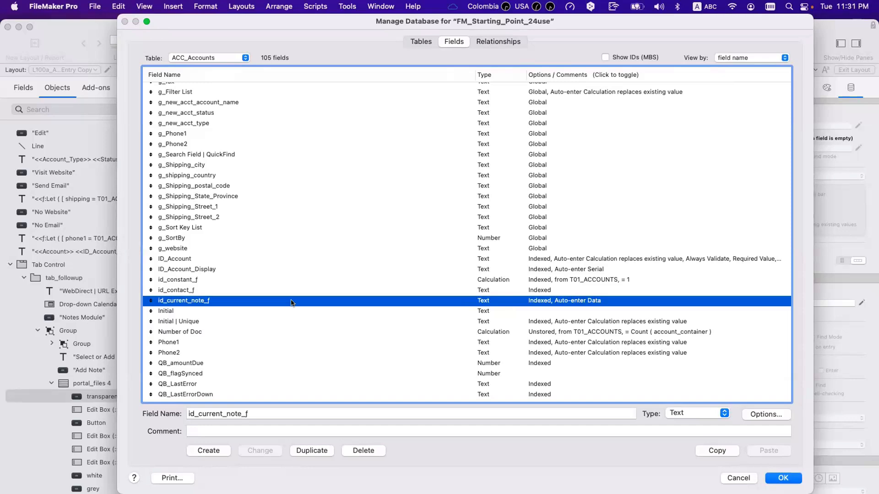
key(Escape)
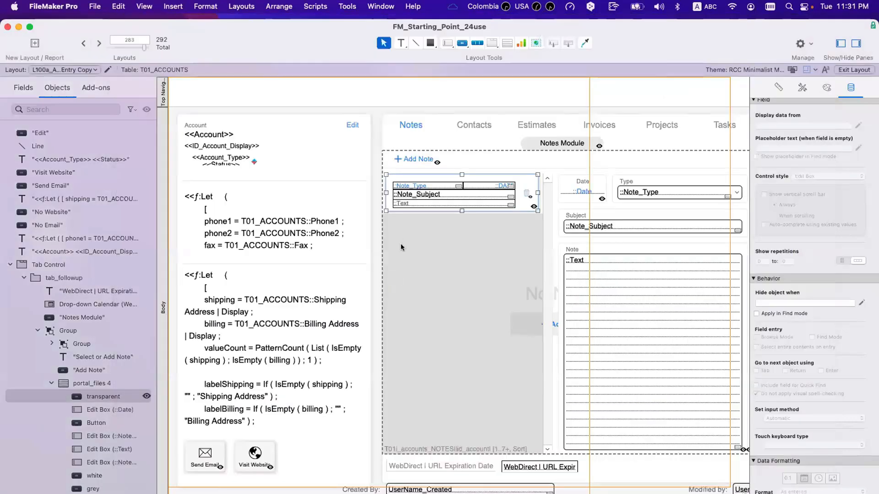
Open the Script Workspace, move its window aside and bring the layout window back to the front
key(super+shift+s)
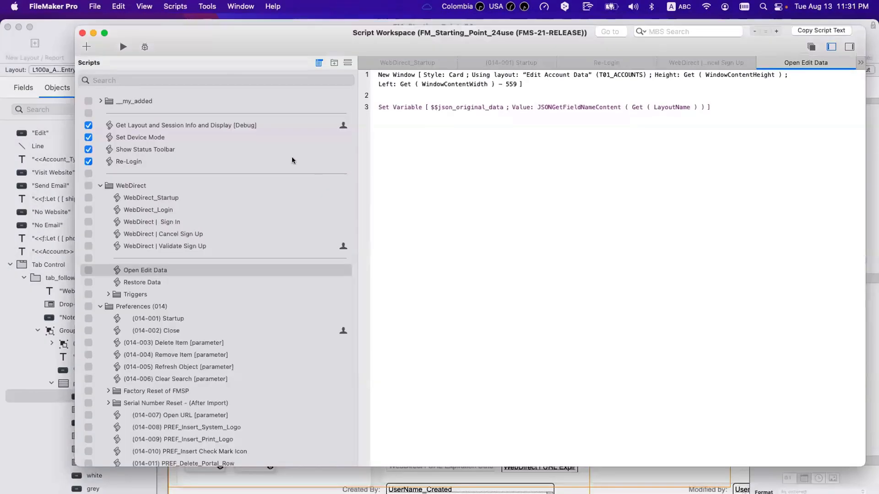
drag(232, 42, 593, 343)
click(437, 265)
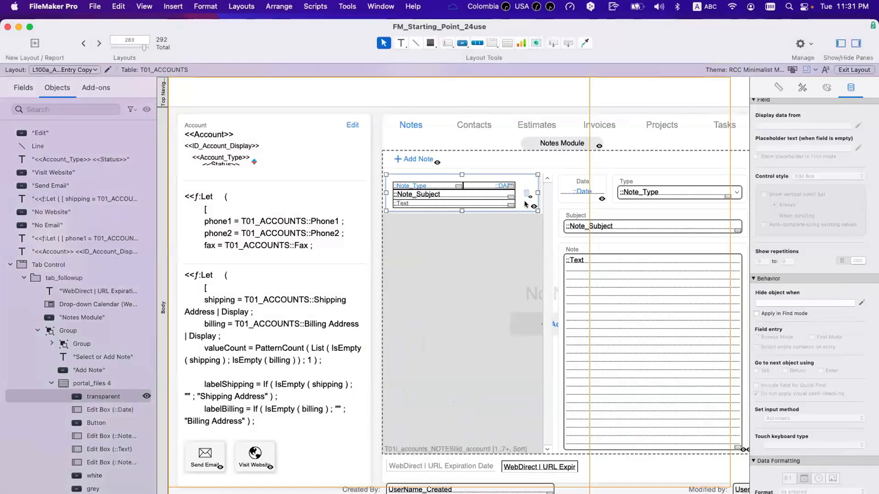
Recheck how the ACC_View Note script sets the current note key, then close the script without changes
double_click(525, 204)
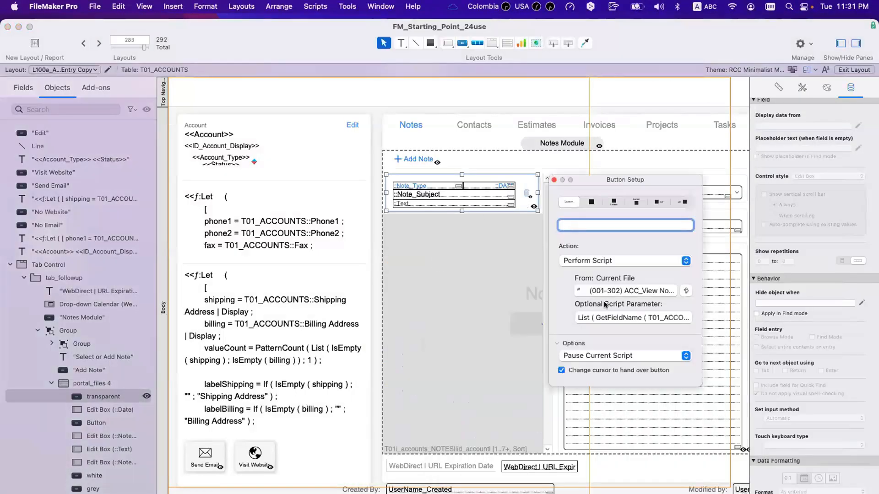
double_click(625, 290)
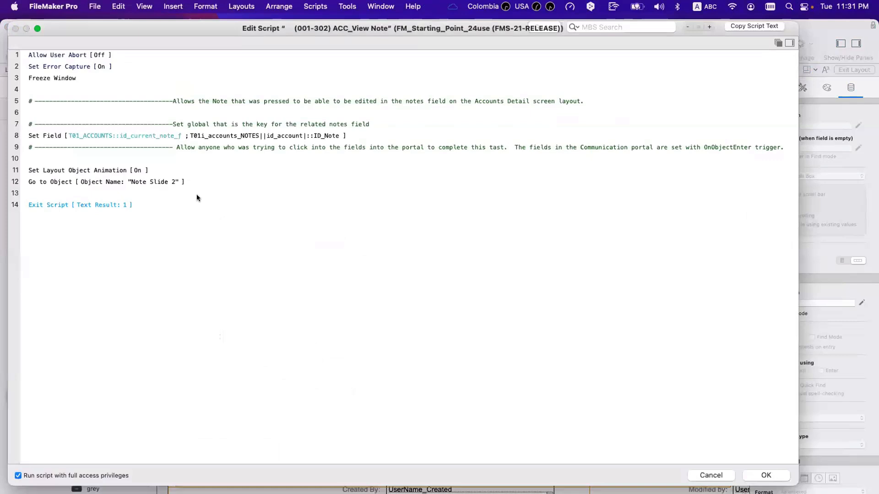
click(195, 129)
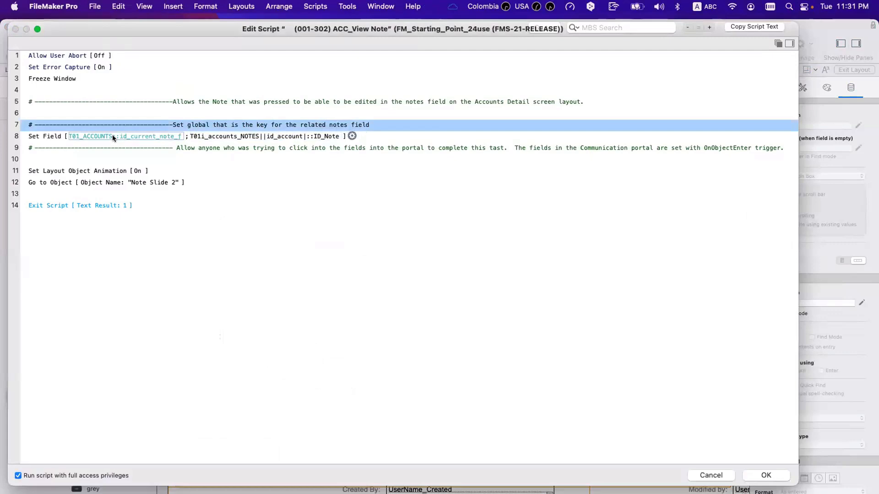
key(Escape)
Return to Browse mode and test selecting the second note in the account's notes list
click(382, 271)
key(super+b)
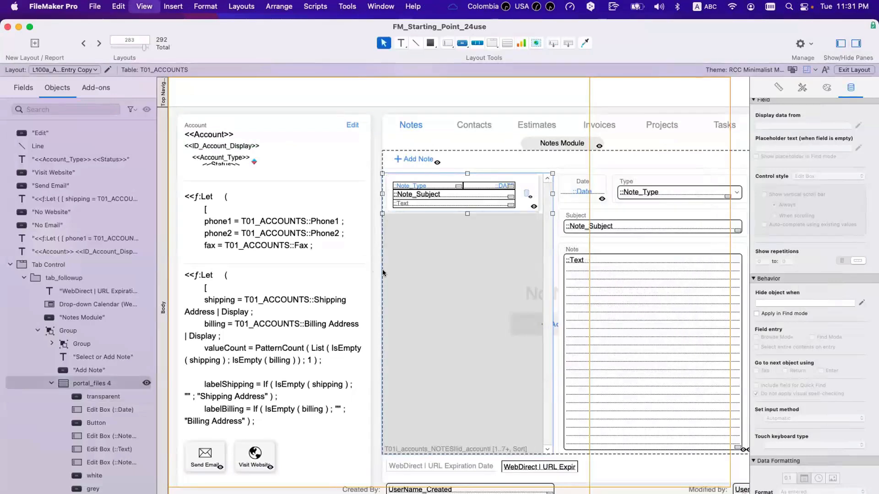
key(super+b)
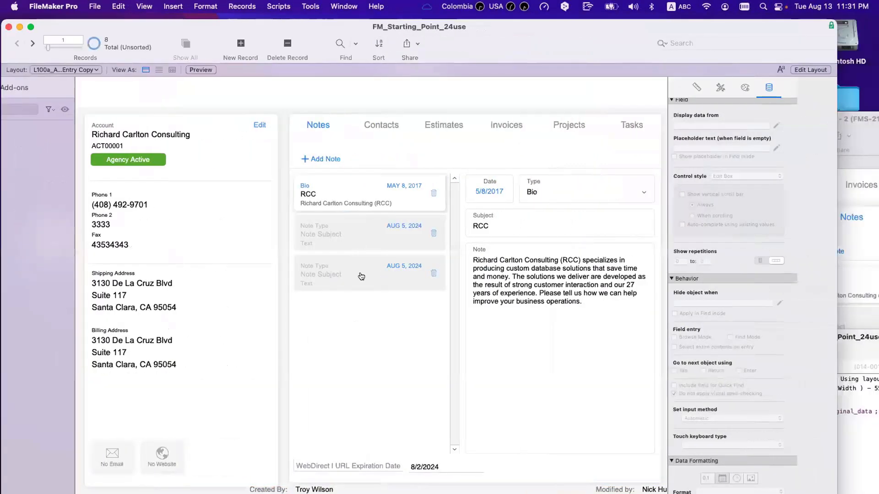
click(319, 250)
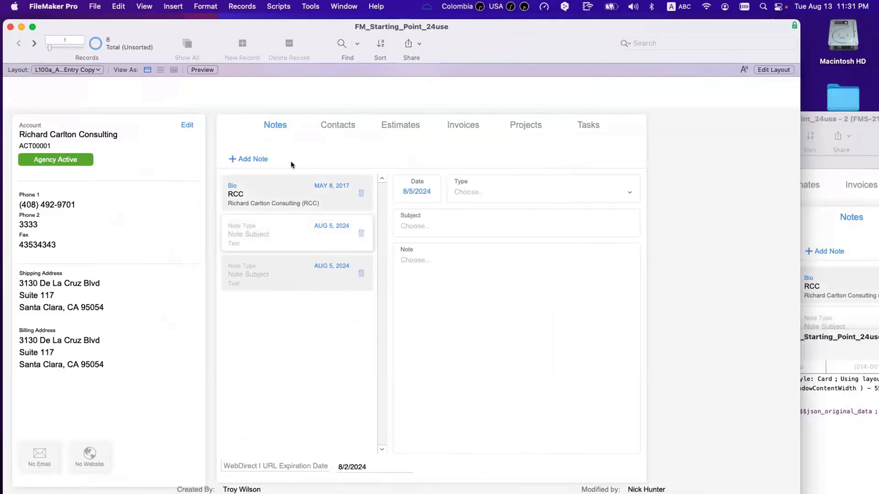
Return to Layout mode and turn Set Error Capture off in the ACC_View Note script used by the notes row button
scroll(225, 139, down, 1)
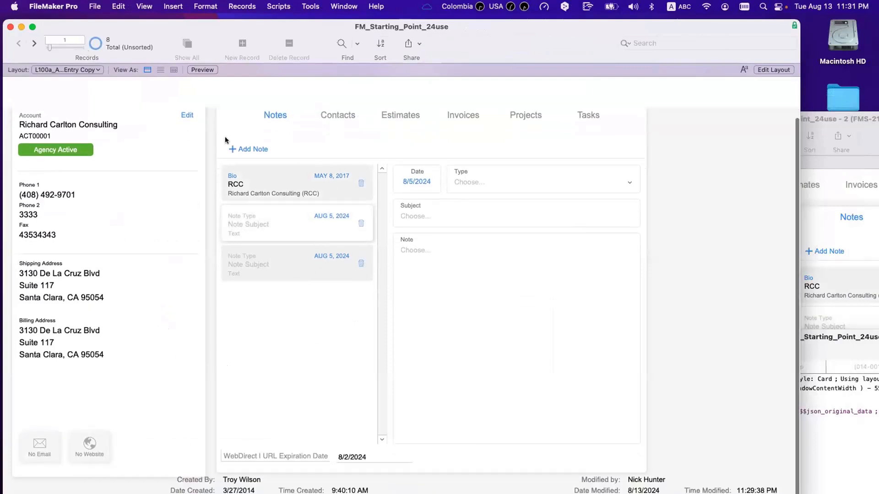
scroll(300, 220, up, 1)
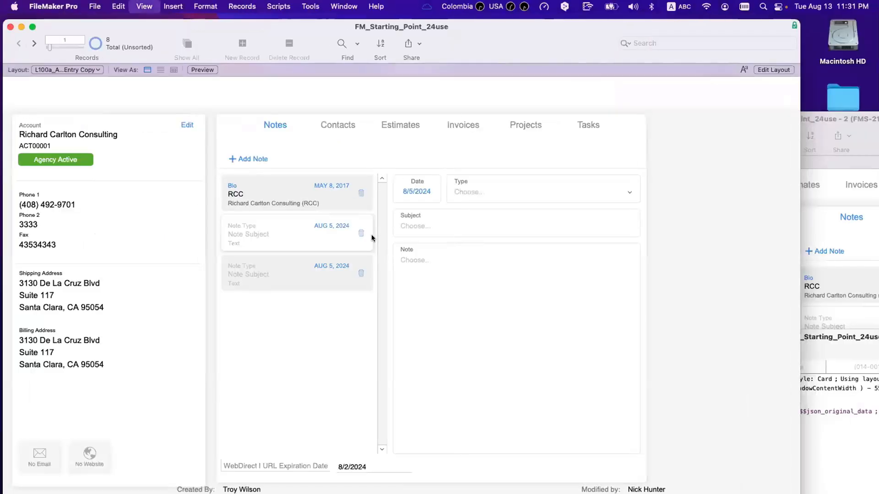
key(super+l)
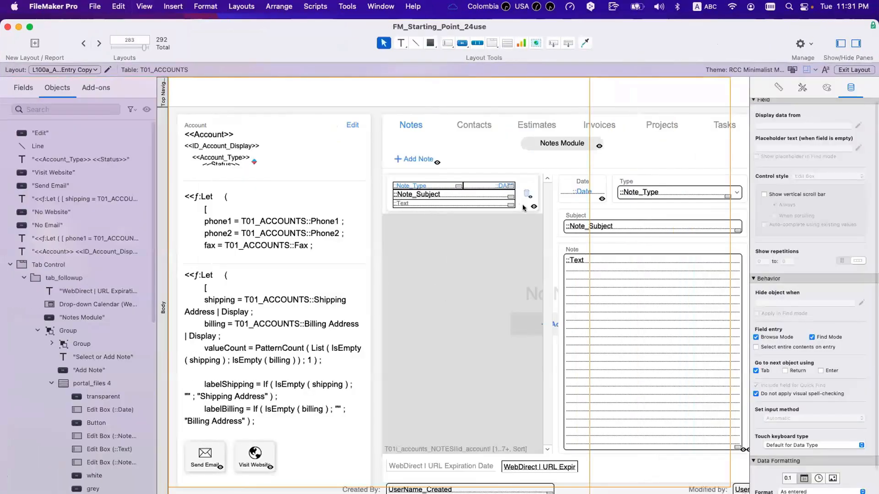
click(526, 209)
double_click(529, 210)
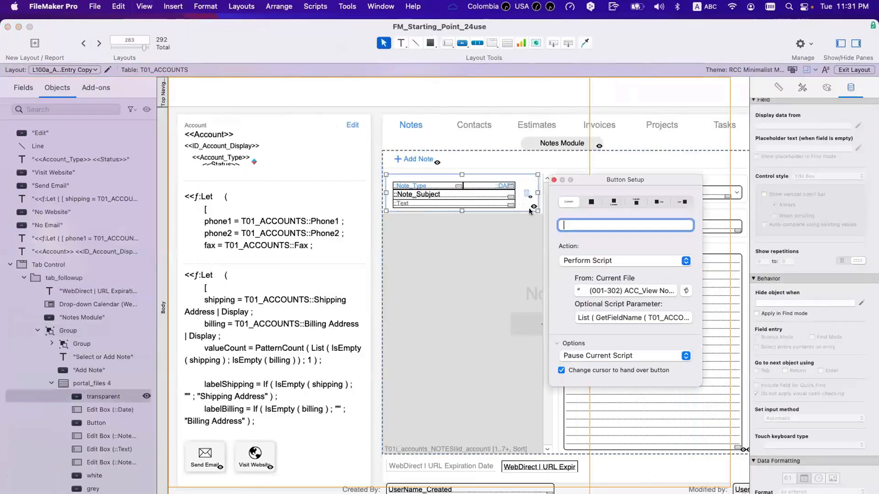
click(642, 292)
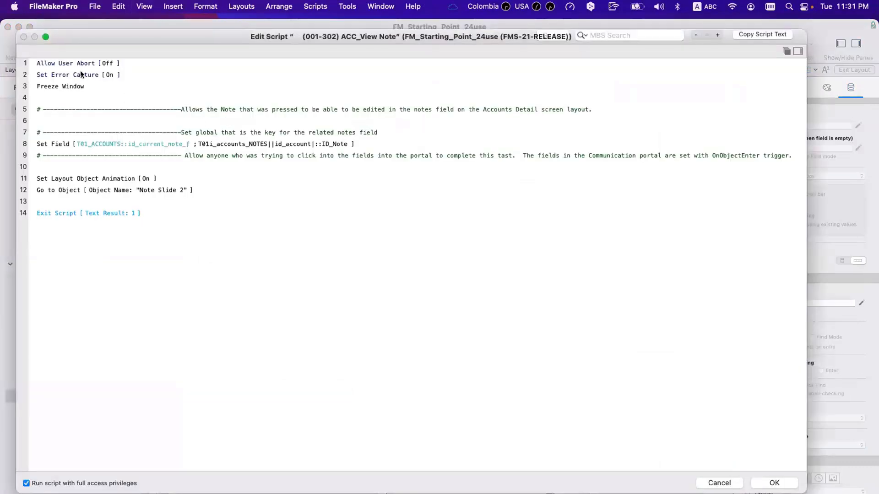
click(82, 75)
click(110, 75)
click(117, 85)
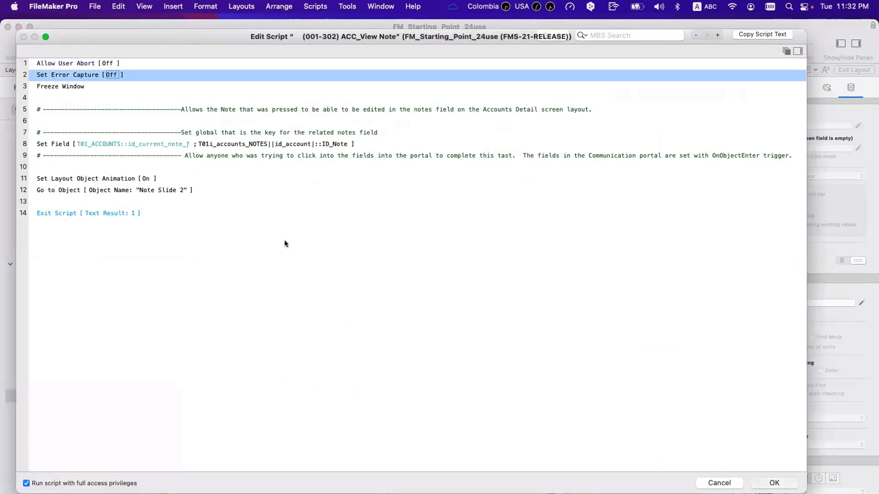
key(Escape)
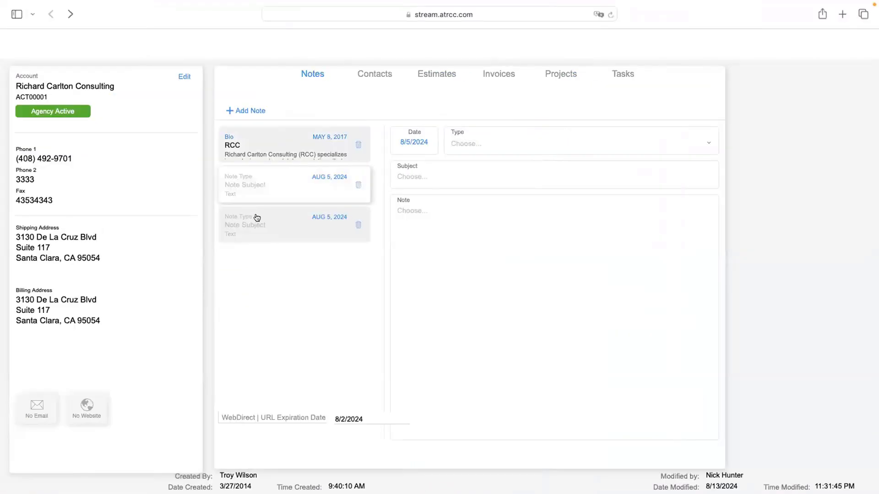
Switch to the browser to test selecting the second note, check the result there and return to the FileMaker layout
click(266, 185)
key(ctrl+Left)
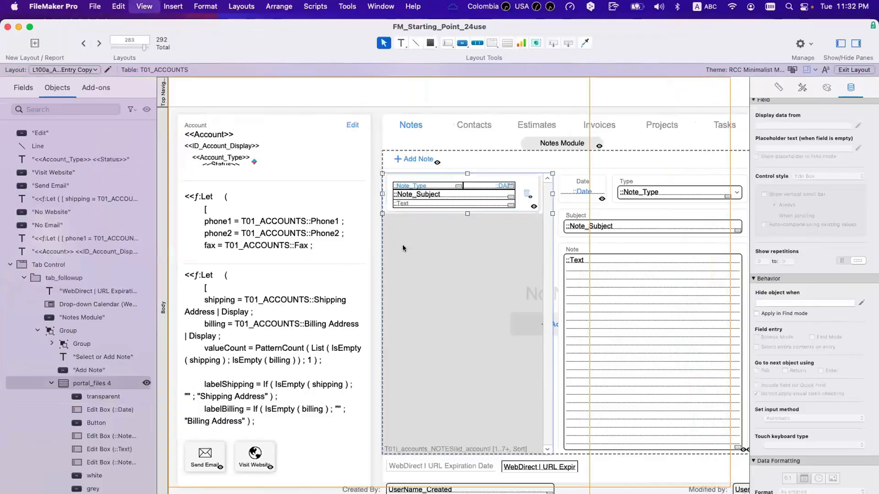
key(ctrl+Right)
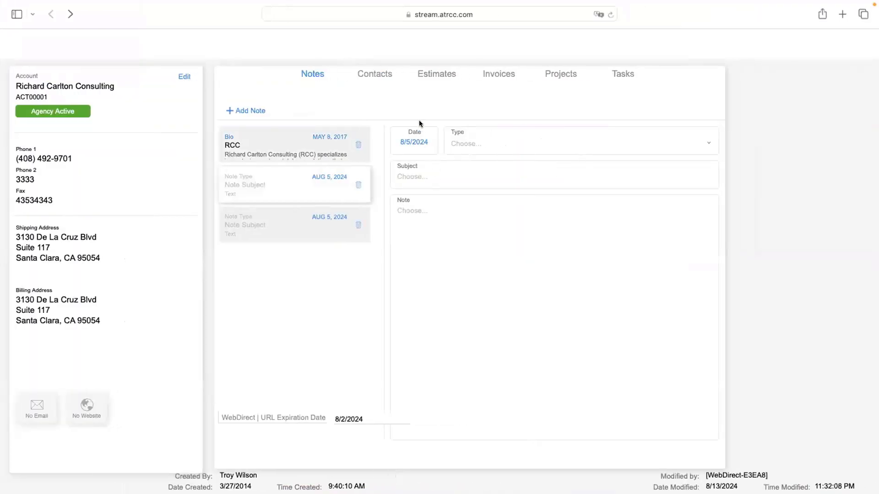
key(ctrl+Left)
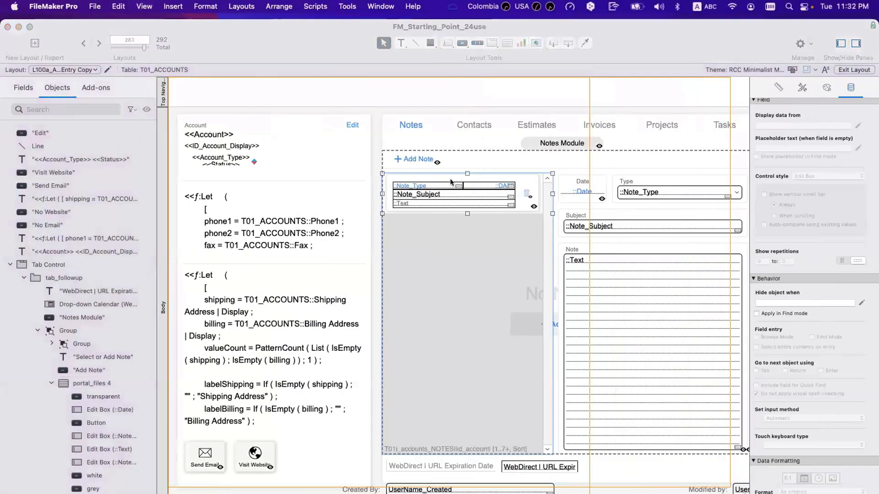
In Browse mode, select the RCC note, then try selecting the third note in the browser session
key(super+b)
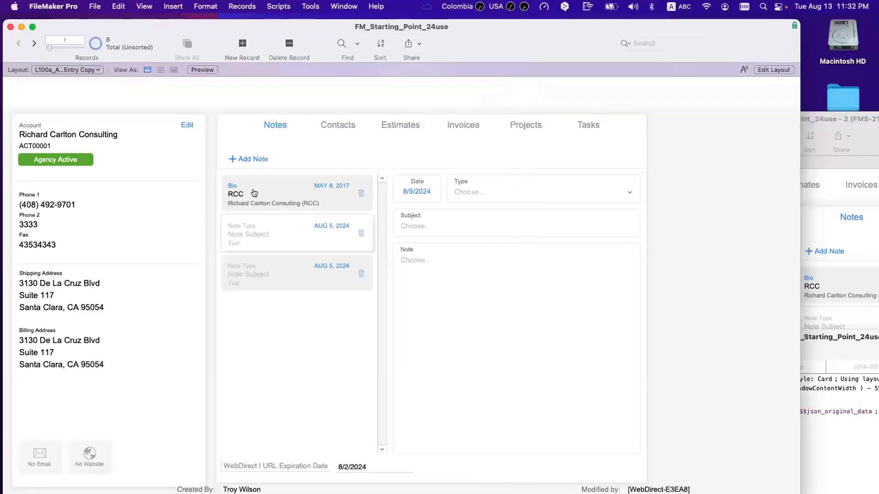
click(253, 193)
key(ctrl+Right)
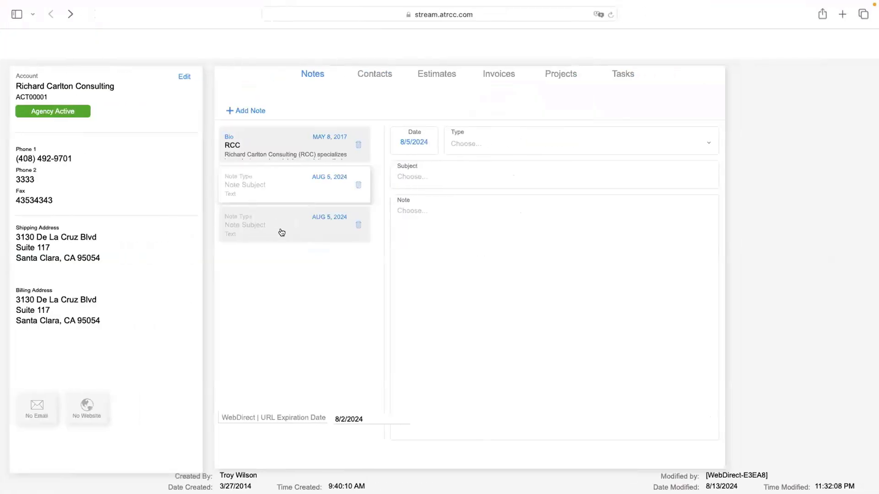
click(281, 232)
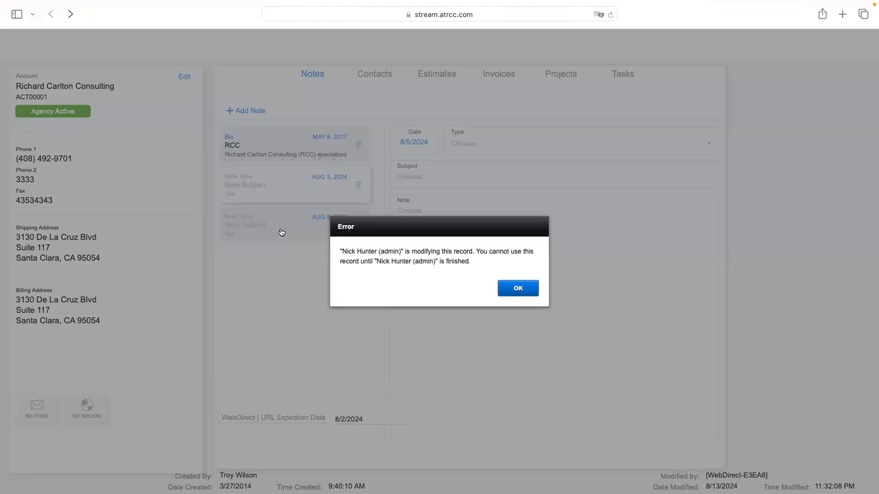
click(521, 293)
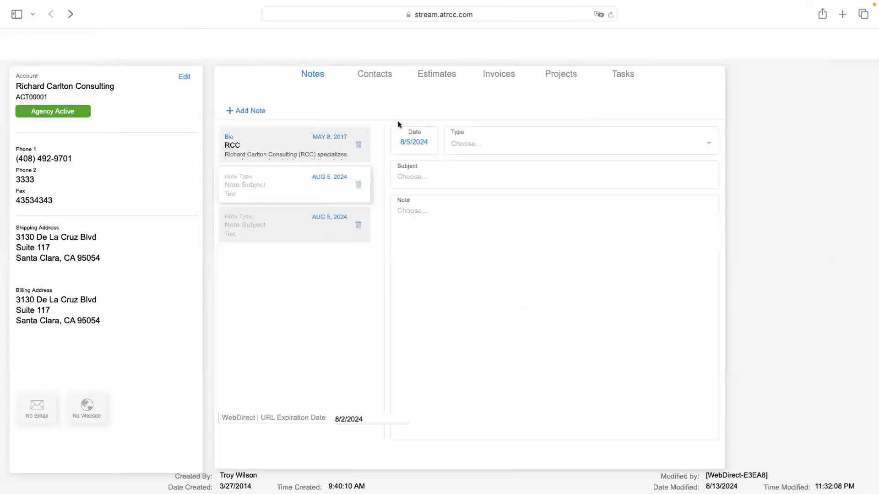
Take the browser window out of full screen and arrange it beside a narrowed FileMaker Pro window
mouse_move(54, 16)
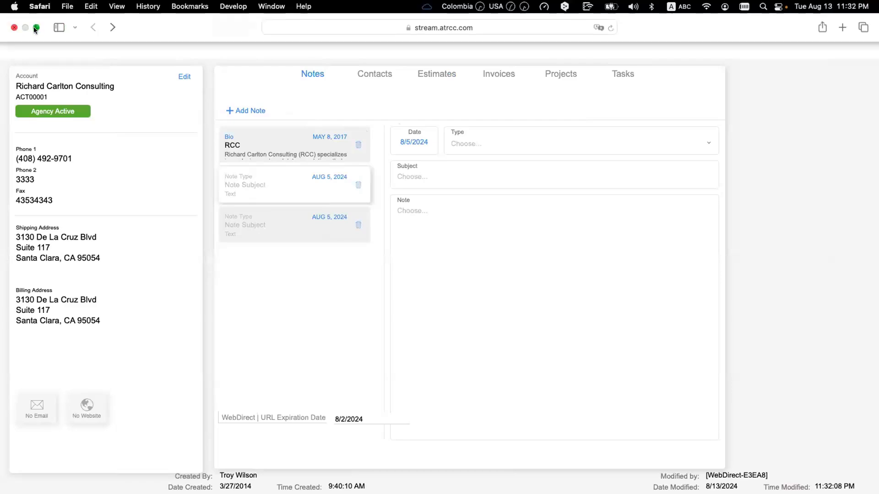
click(36, 28)
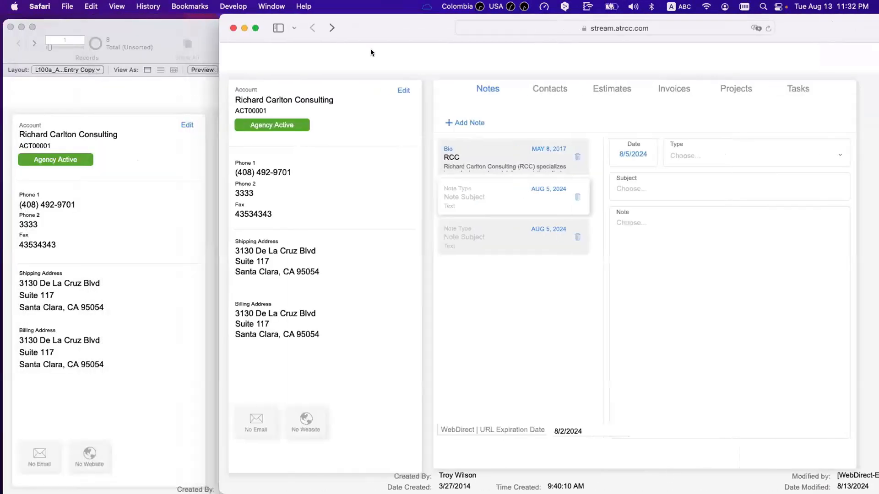
click(183, 85)
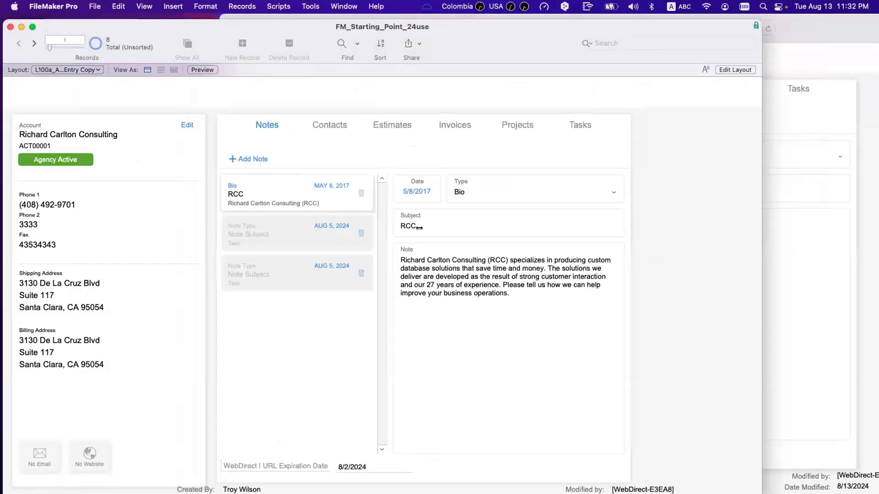
drag(419, 228, 406, 229)
click(406, 228)
drag(425, 33, 635, 51)
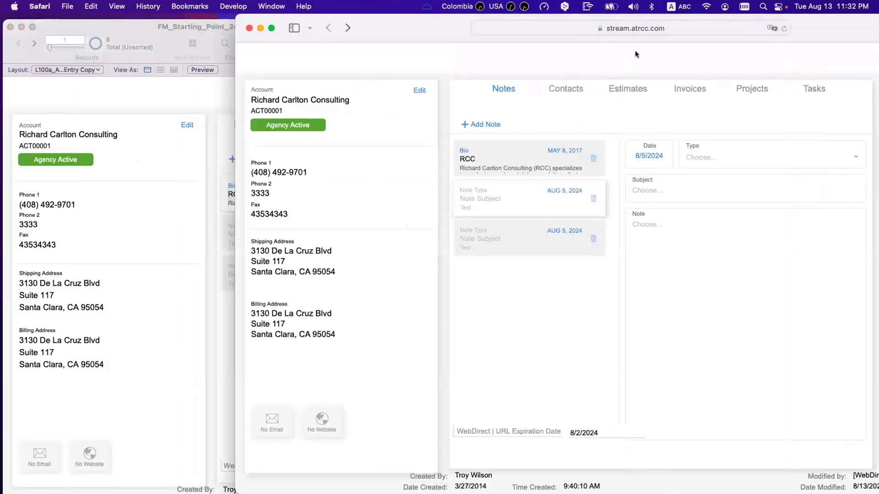
Select the second and then the third note in FileMaker Pro, and check the selection in the browser
click(294, 229)
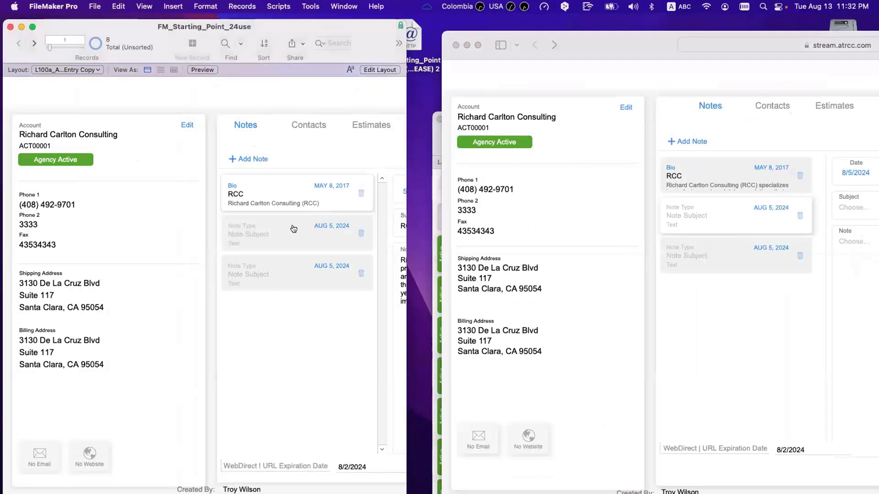
click(294, 229)
click(296, 264)
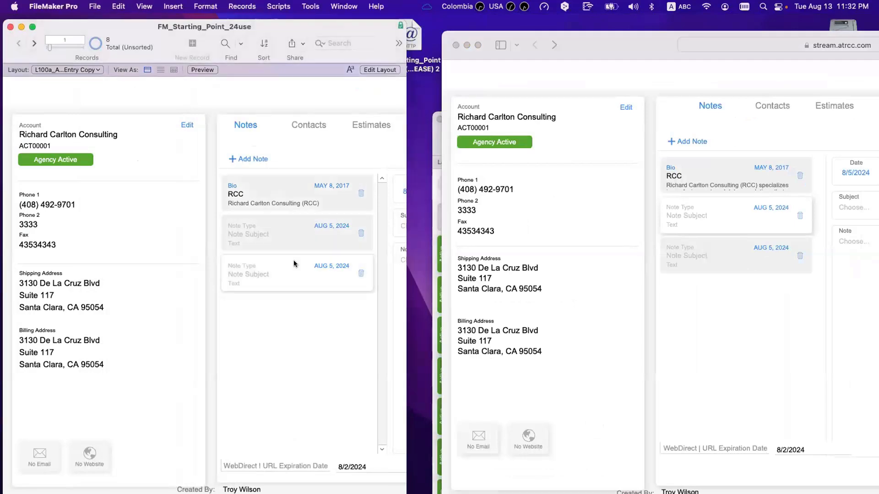
click(672, 96)
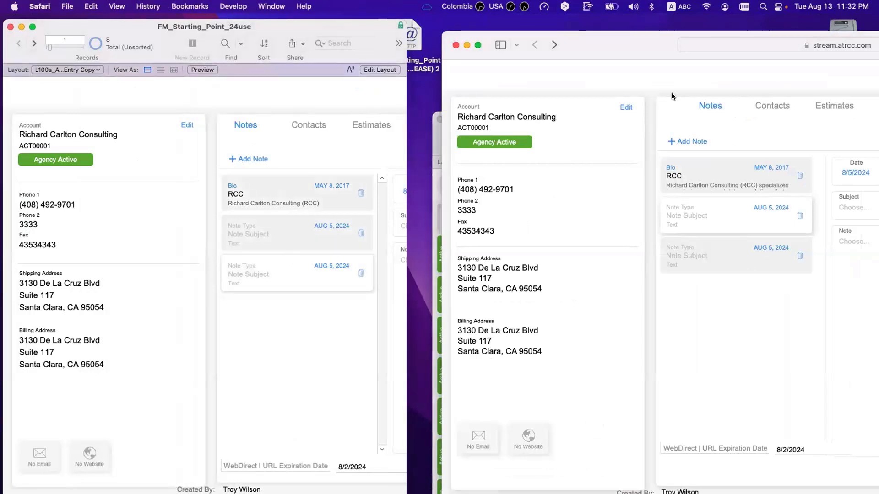
Commit the account record in FileMaker Pro, widen its window and move the browser window clear of it
click(326, 171)
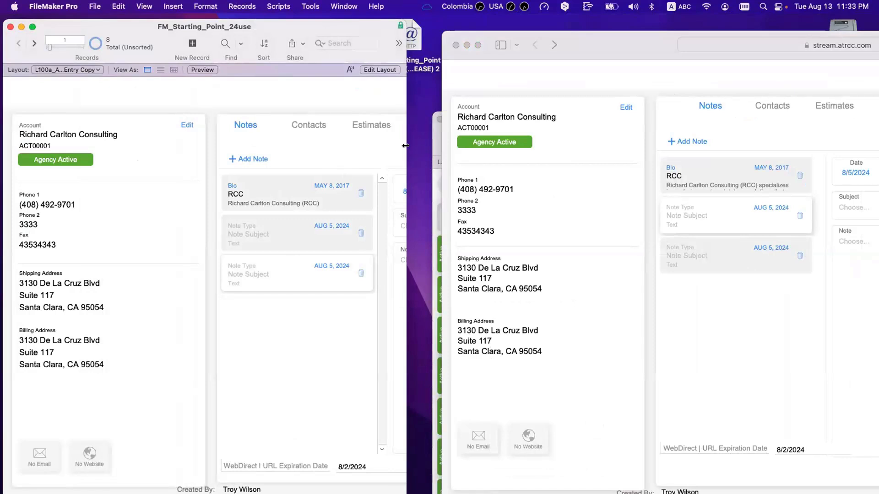
drag(406, 145, 469, 145)
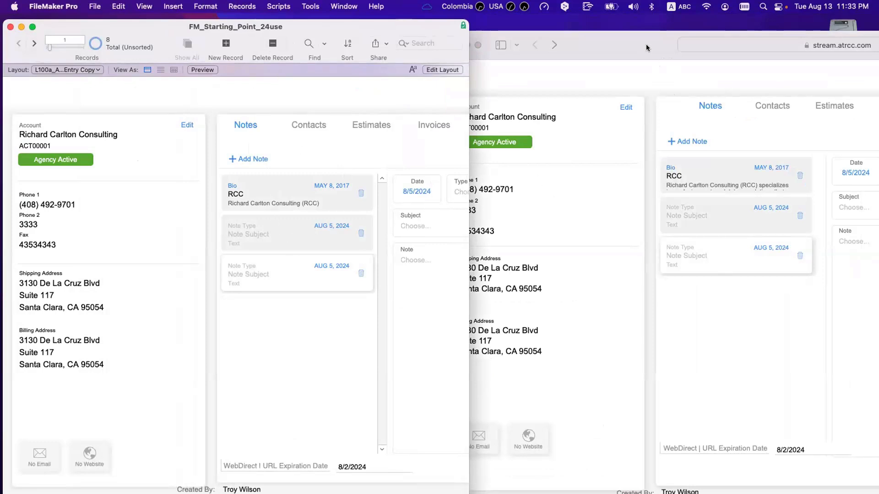
drag(646, 46, 686, 35)
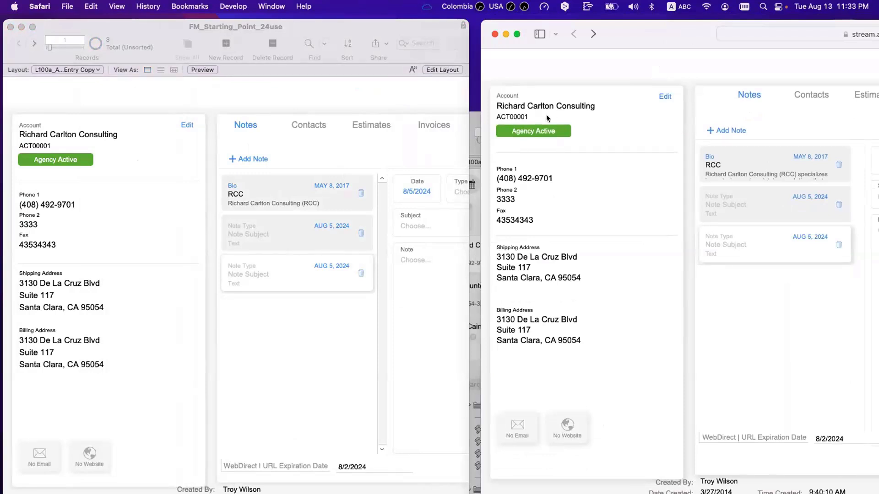
Select the RCC note in FileMaker Pro and the second note in the browser, comparing the selection across both windows
click(288, 203)
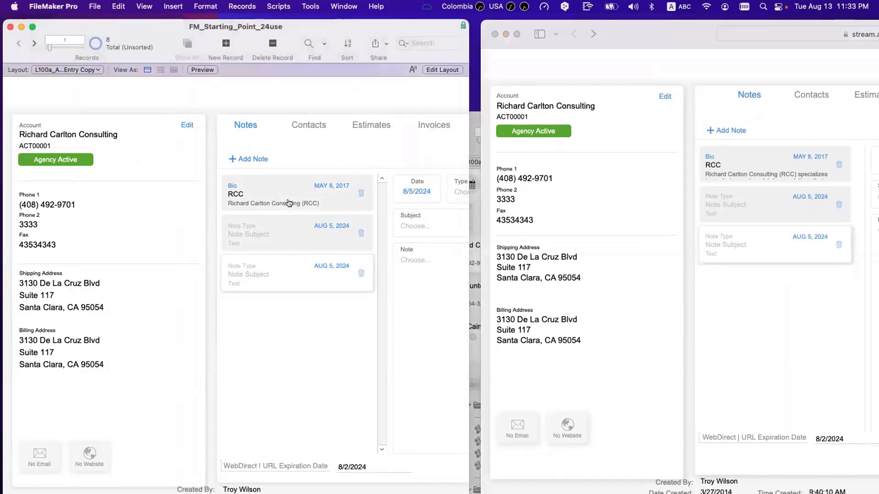
click(287, 198)
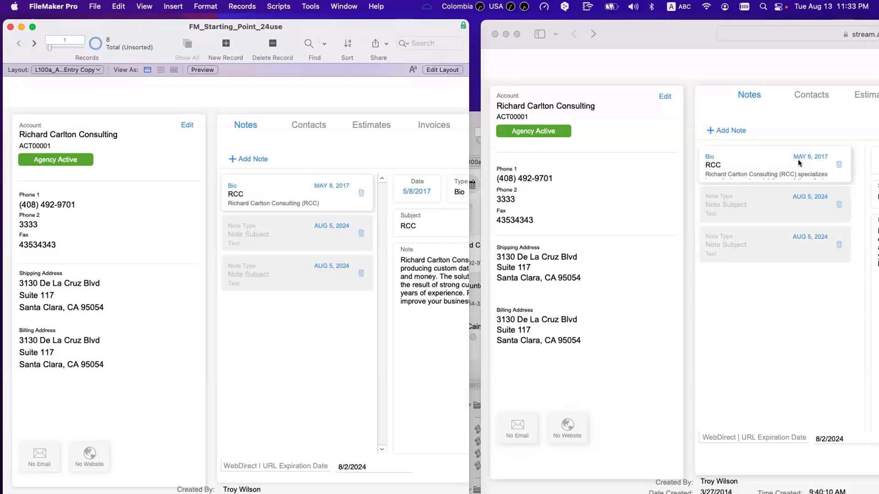
click(795, 142)
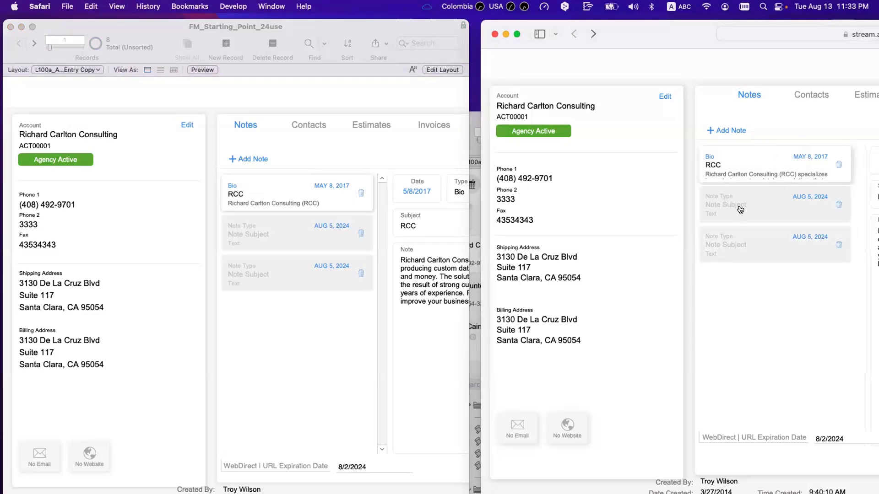
click(741, 209)
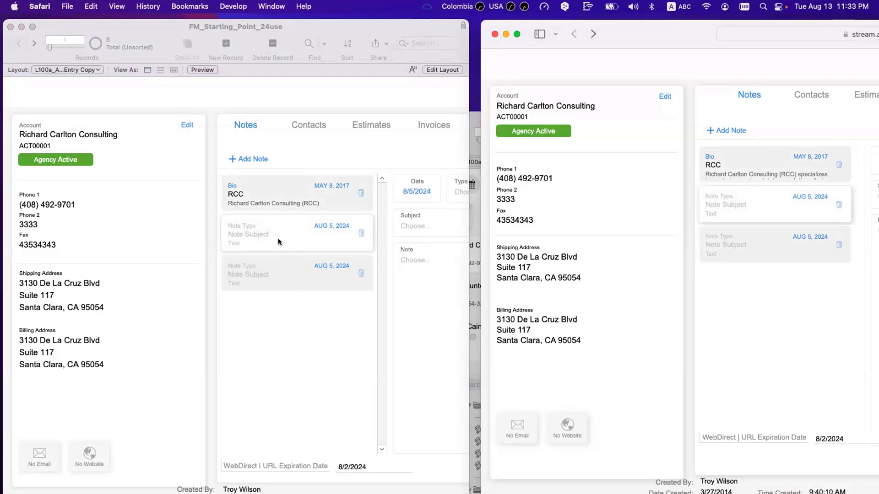
Open the database field definitions in FileMaker Pro and locate the id_current_note_ƒ field in the ACC_Accounts table
scroll(278, 242, right, 2)
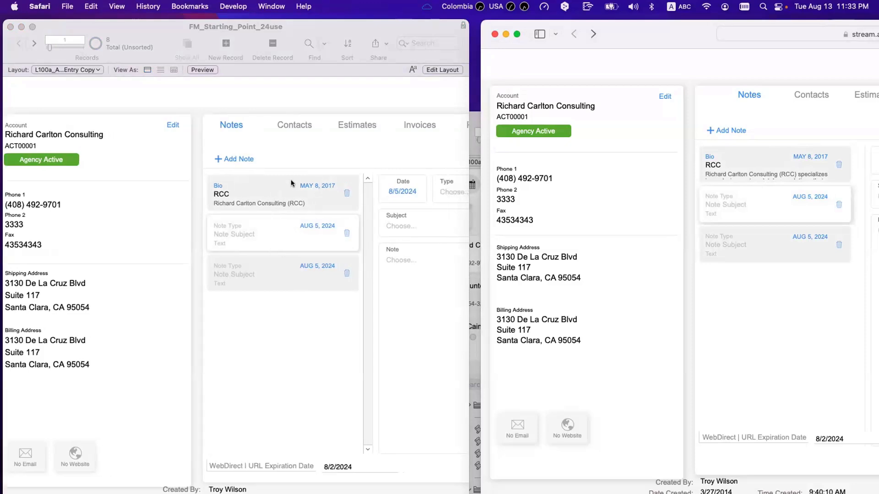
click(301, 163)
key(super+shift+d)
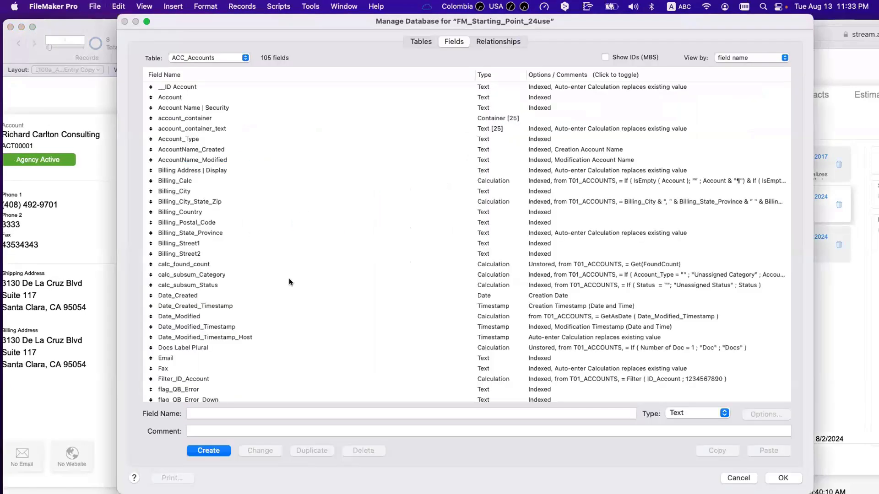
click(290, 282)
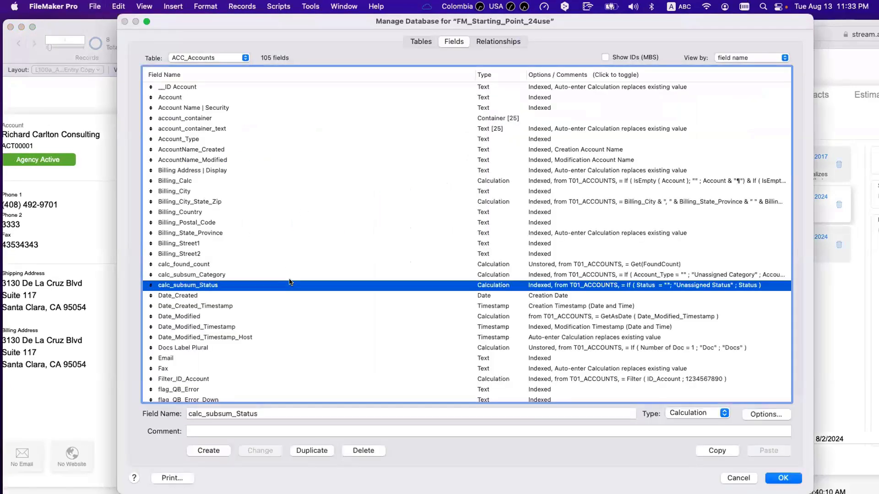
scroll(287, 311, down, 5)
click(289, 314)
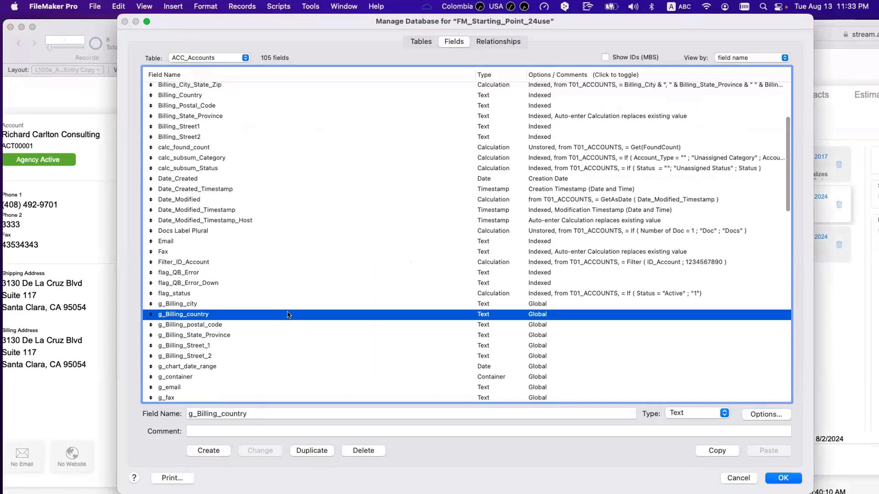
key(i)
scroll(229, 339, down, 4)
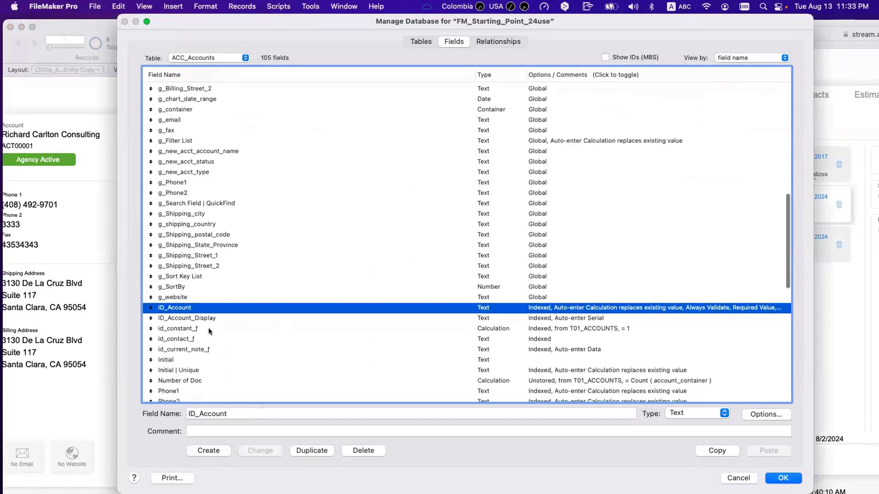
click(209, 350)
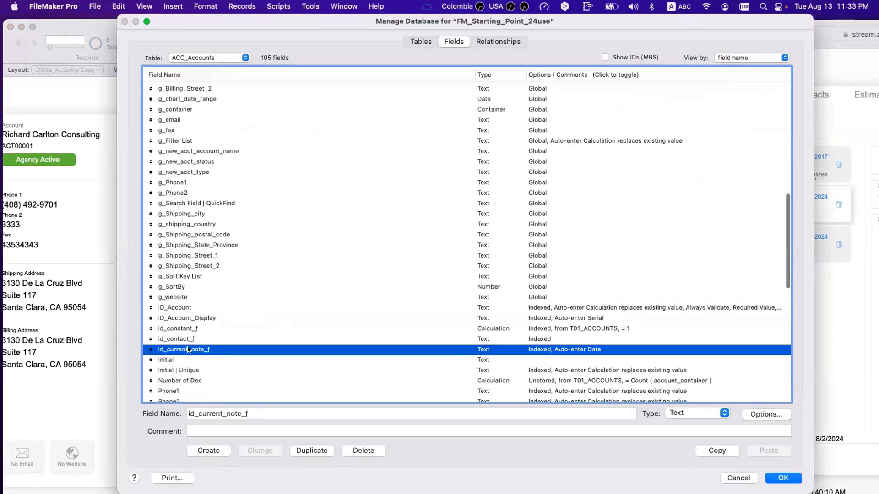
Turn on global storage for id_current_note_ƒ, accepting the loss of its existing data, and save the database changes
double_click(534, 350)
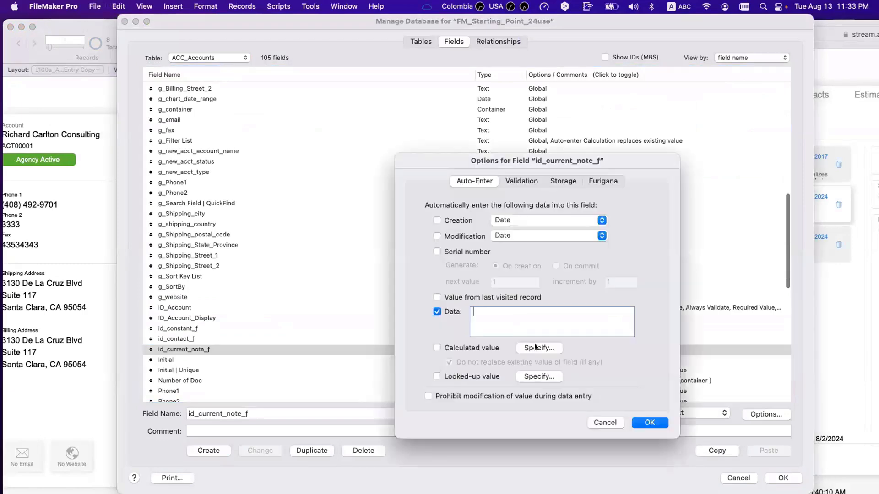
click(556, 180)
click(436, 243)
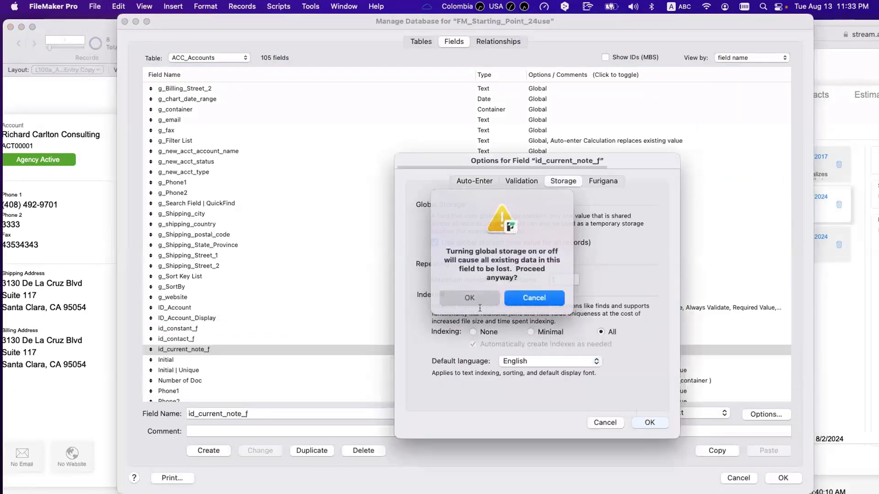
click(663, 423)
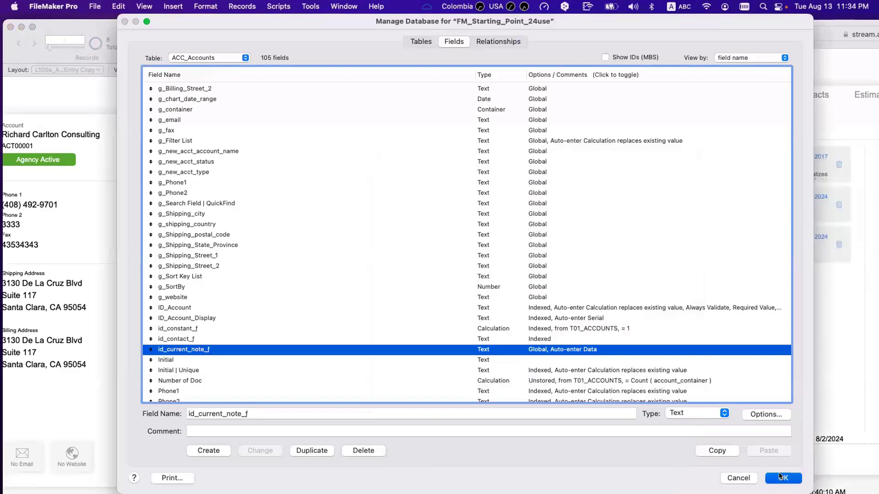
click(779, 477)
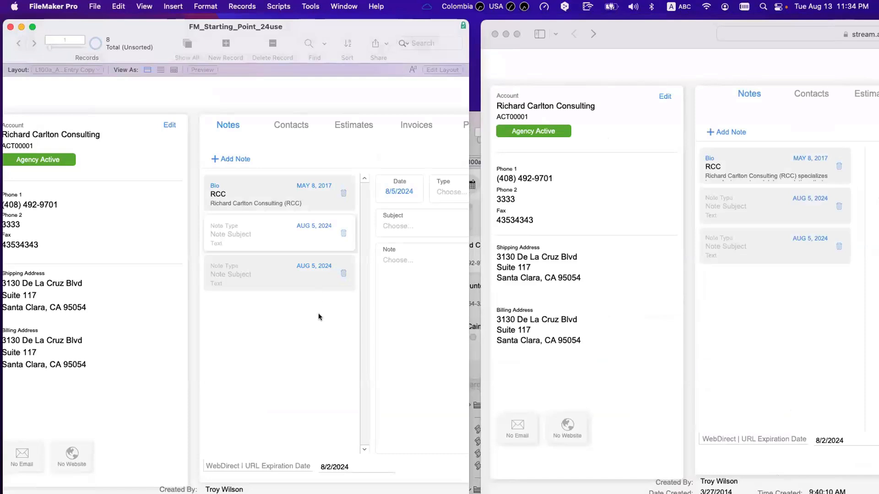
Select different notes in FileMaker Pro and in the browser, comparing the selection in both windows
click(296, 266)
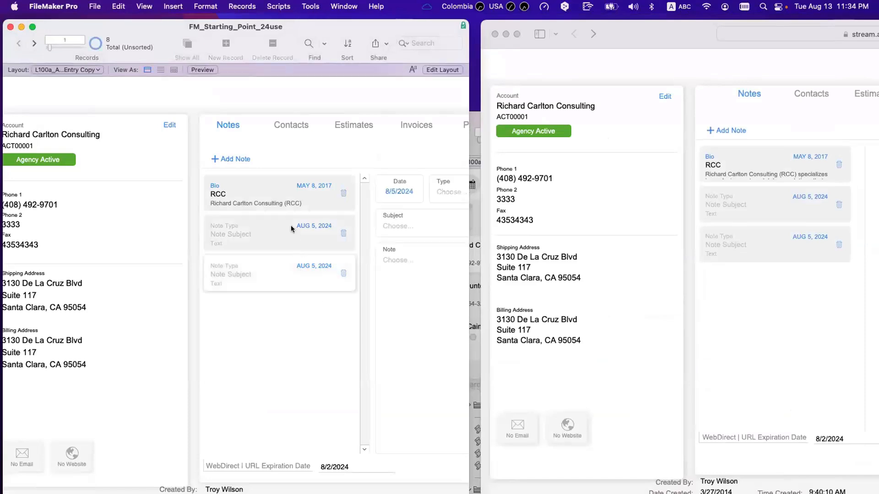
click(295, 197)
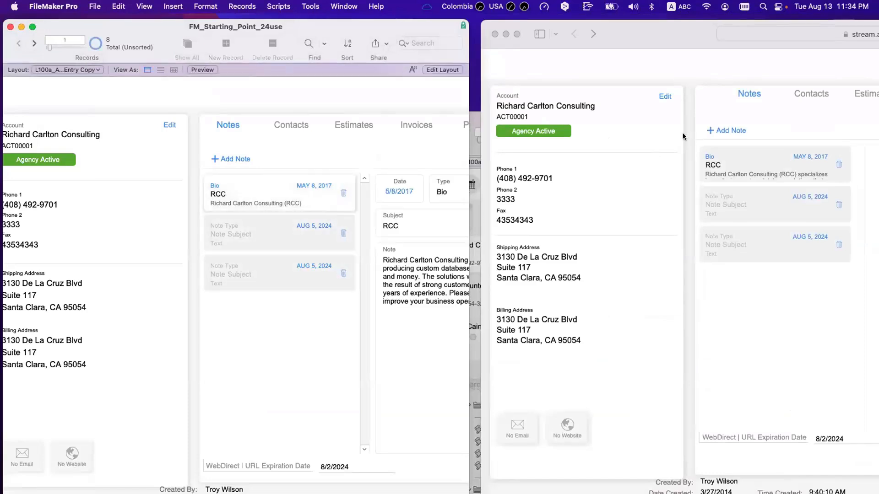
click(746, 219)
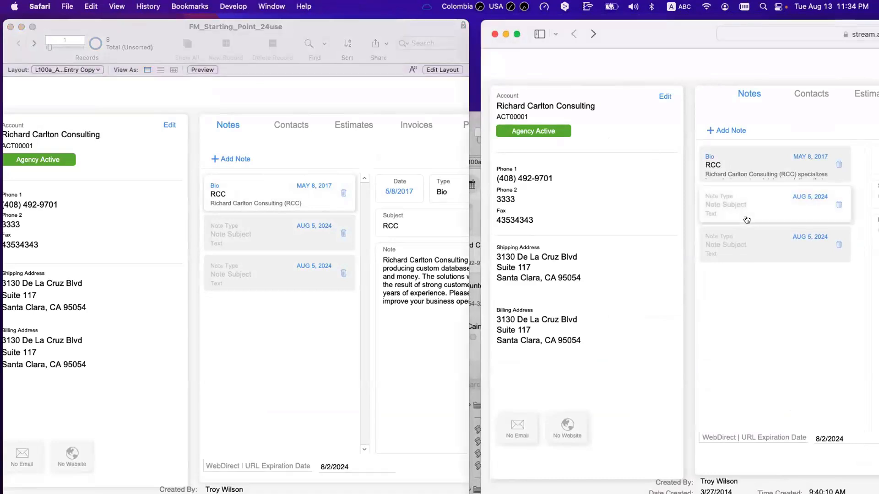
click(748, 240)
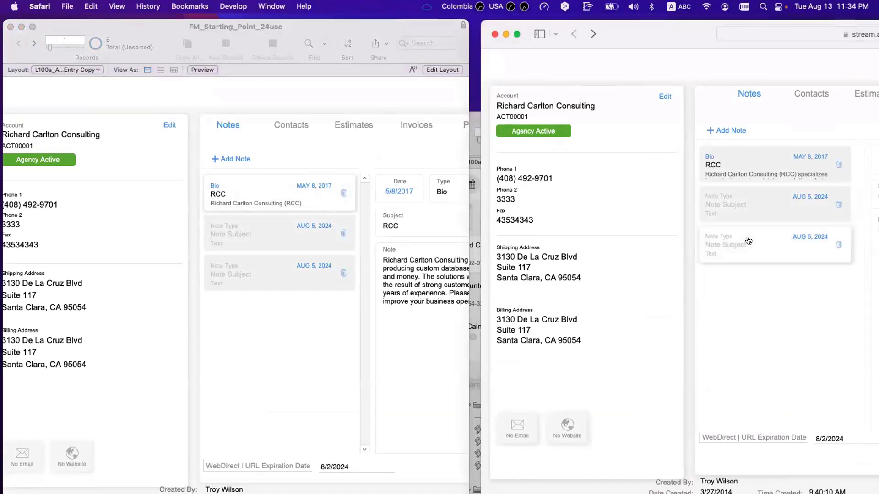
click(749, 202)
click(749, 163)
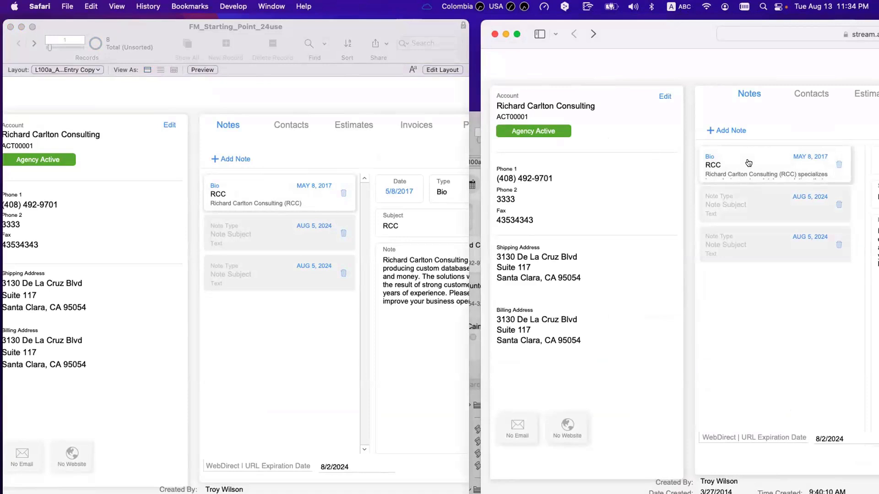
click(281, 232)
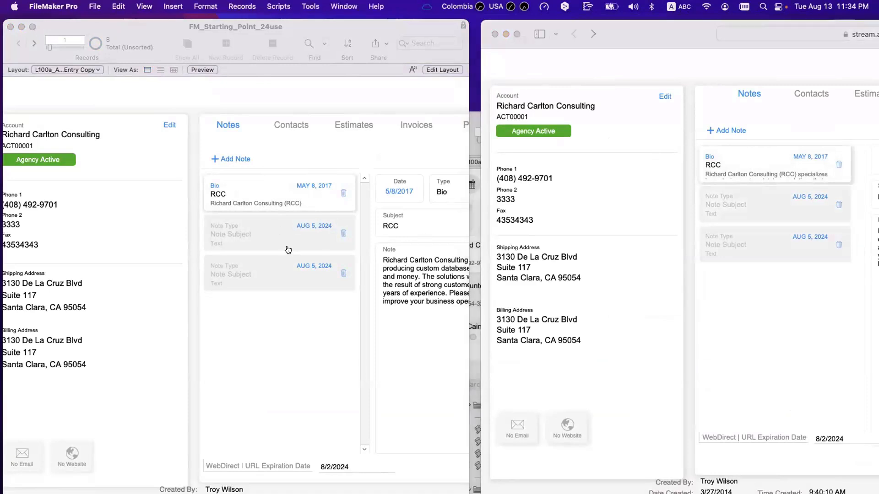
click(282, 273)
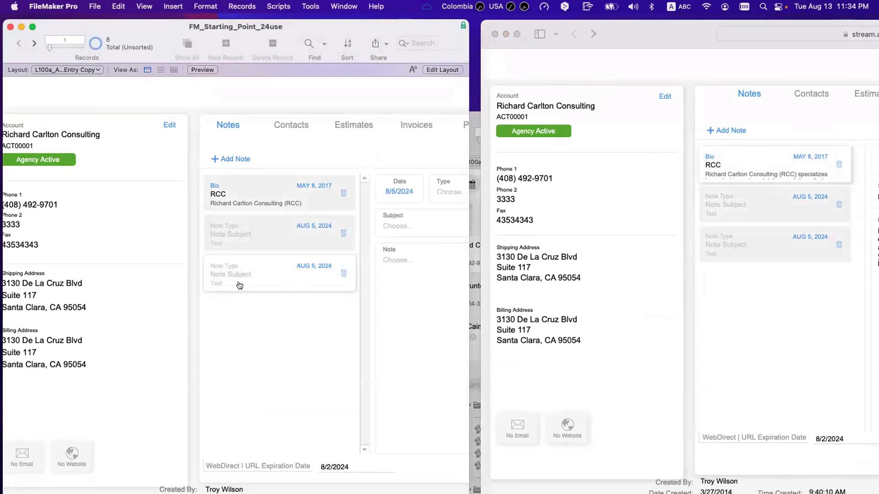
Move the browser window fully into view and open the same WebDirect address in a second tab
double_click(650, 36)
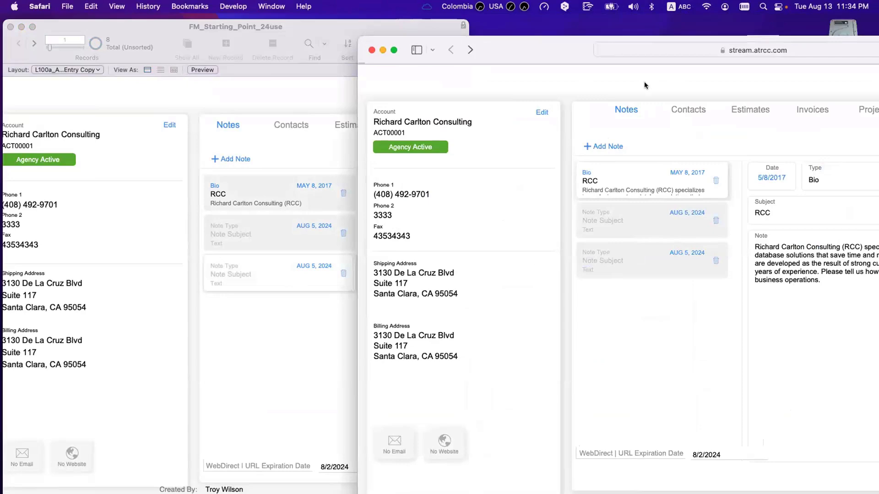
drag(540, 47, 312, 25)
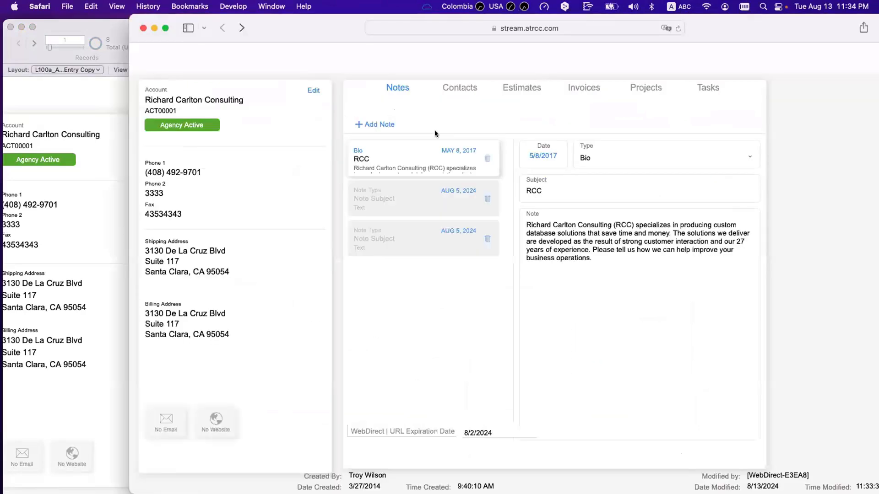
click(460, 32)
key(super+c)
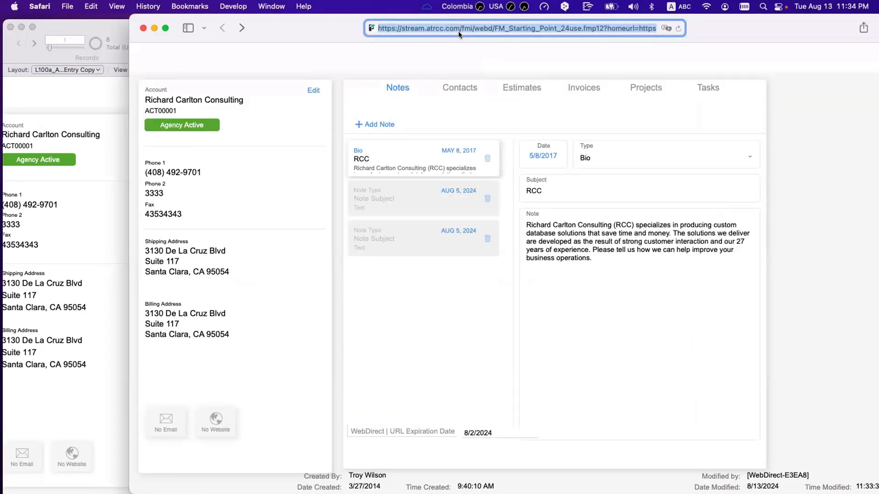
key(super+t)
key(super+v)
key(Return)
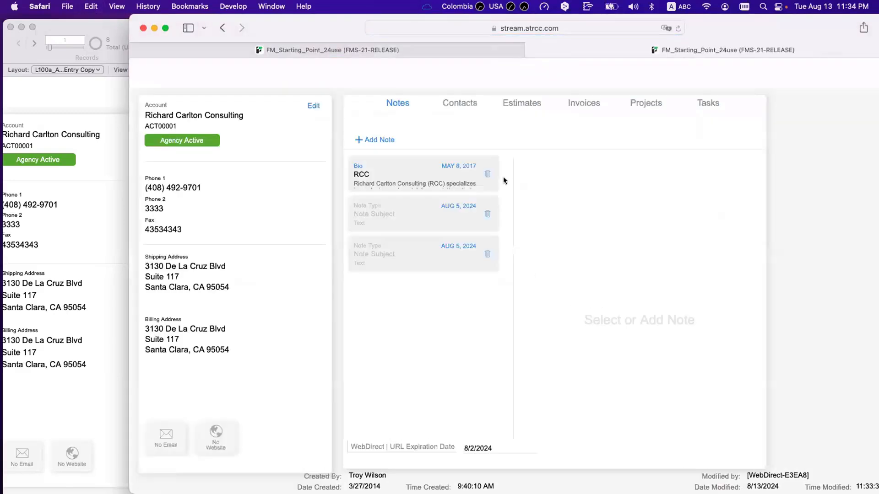
Select the RCC note in the second browser tab and the second note in the first tab, comparing both tabs
click(452, 170)
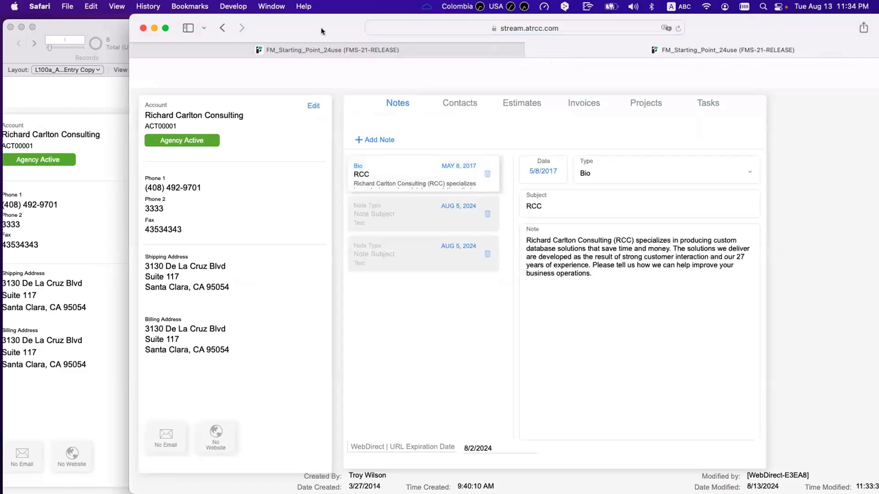
drag(323, 30, 643, 32)
drag(520, 24, 200, 24)
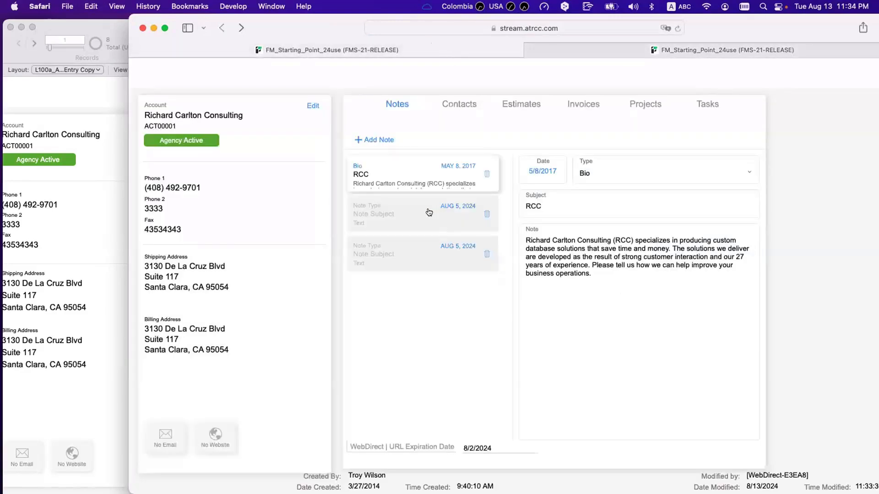
click(430, 215)
click(589, 53)
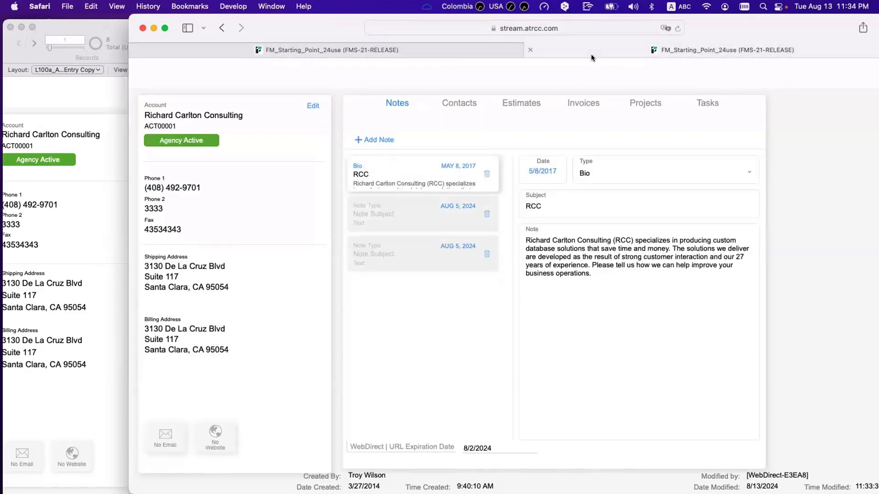
click(388, 53)
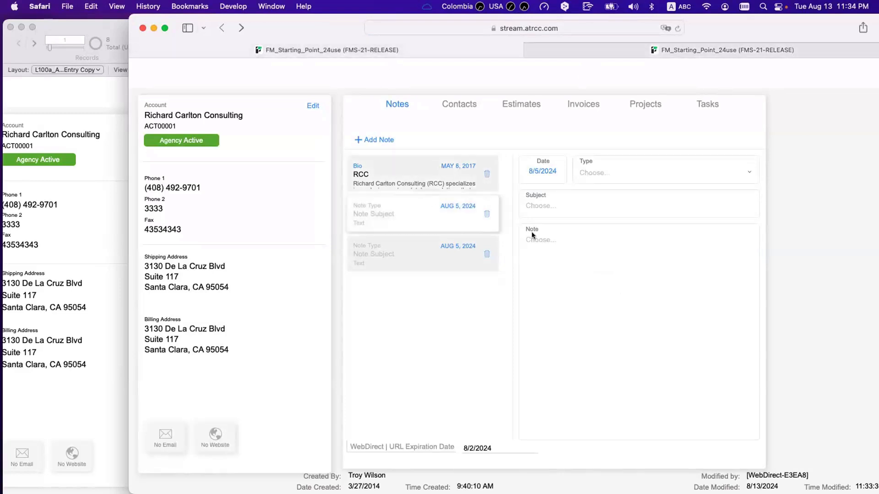
Compare the note selection in FileMaker Pro with the selections in the two browser tabs
click(65, 90)
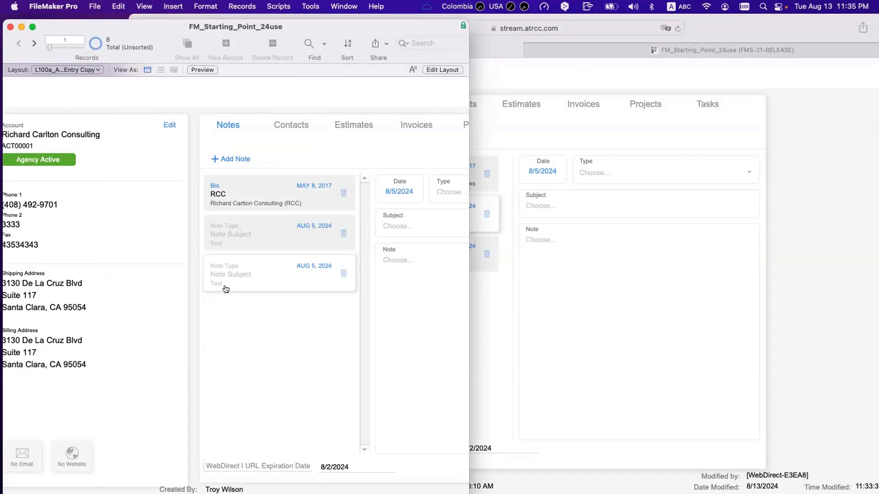
drag(152, 28, 243, 27)
scroll(130, 207, left, 2)
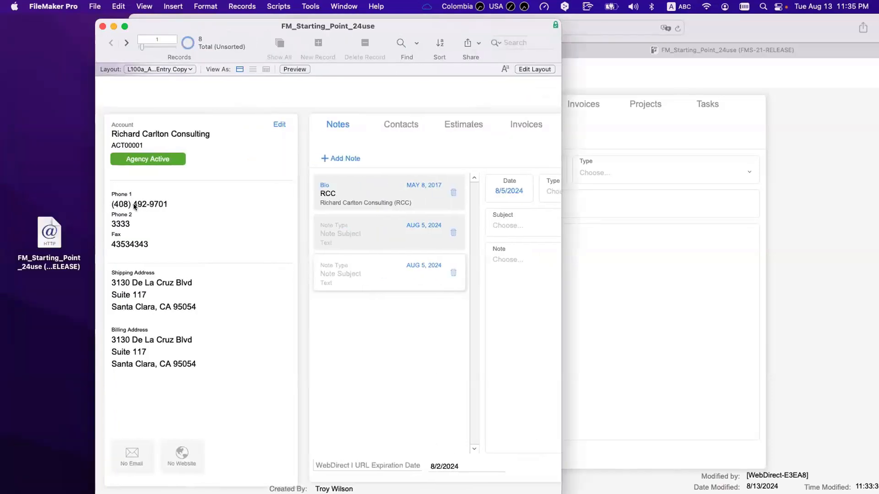
drag(296, 26, 201, 26)
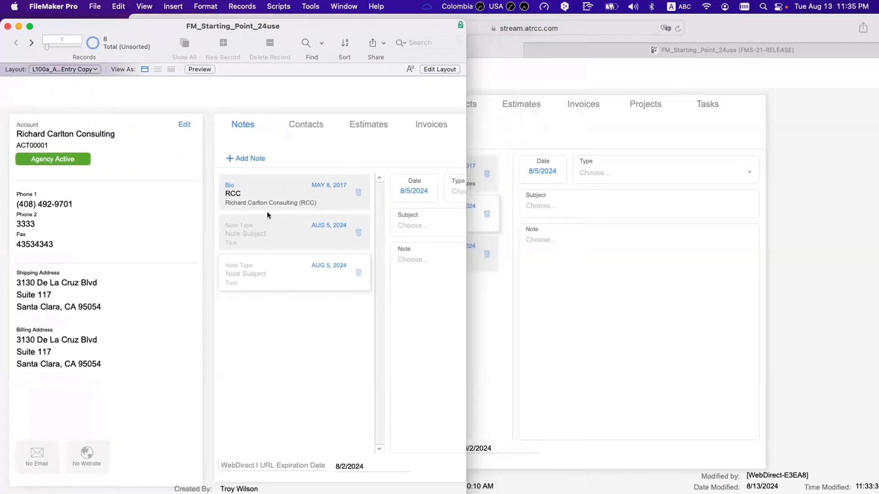
key(super+Tab)
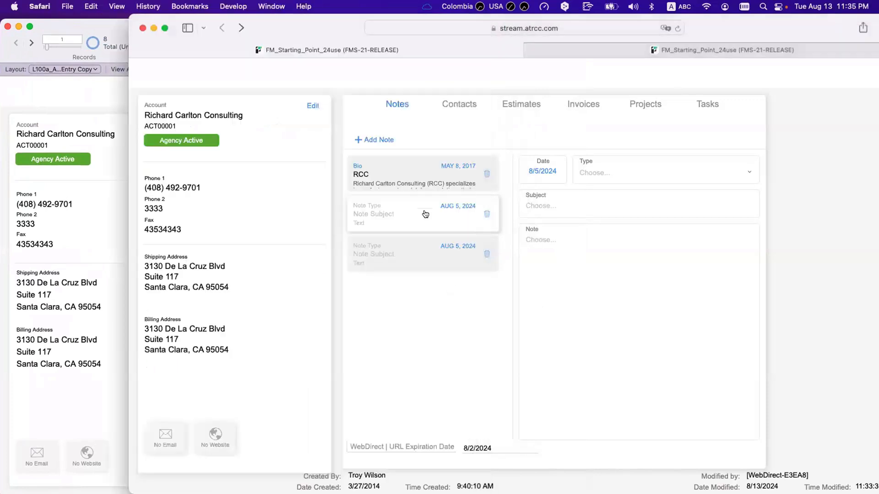
click(638, 55)
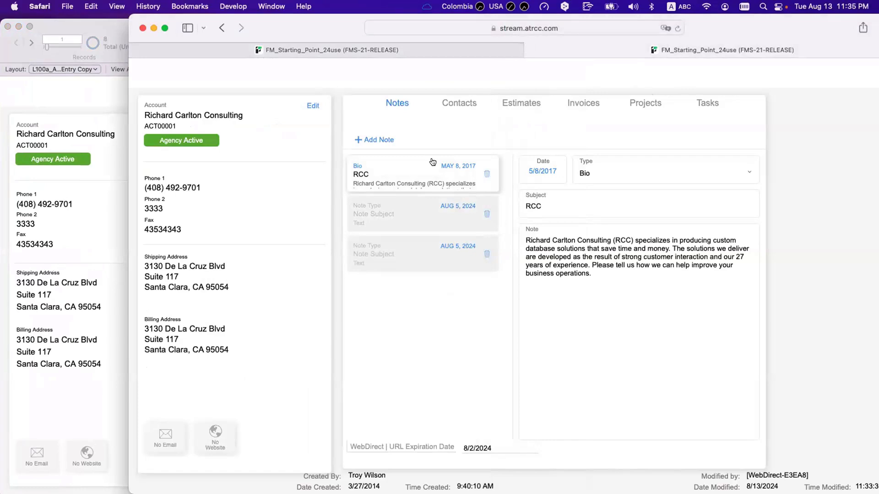
Switch the FileMaker Pro account layout to Layout mode and select the transparent button in portal_files 4 to examine its stacking order
drag(296, 19, 434, 46)
click(190, 75)
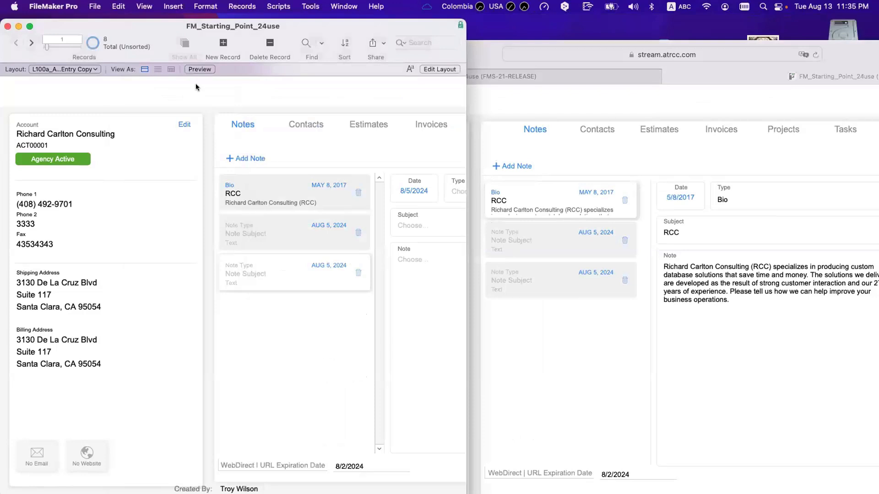
key(super+l)
scroll(90, 286, down, 5)
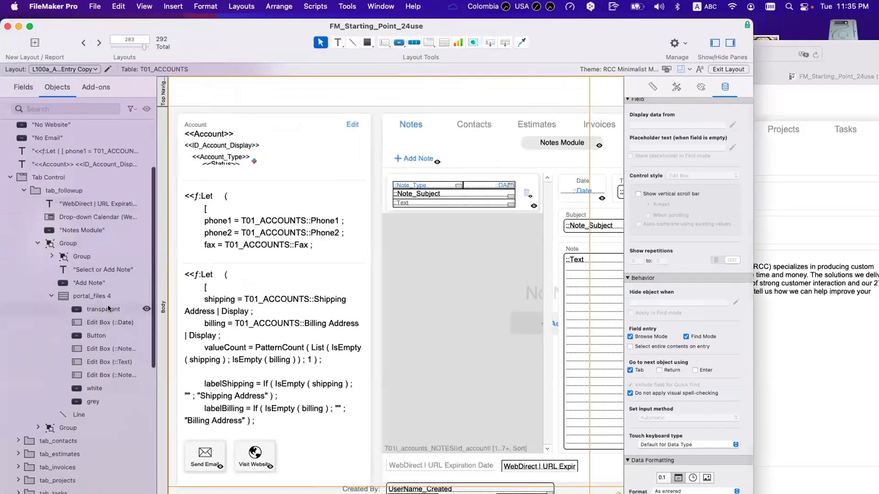
click(108, 309)
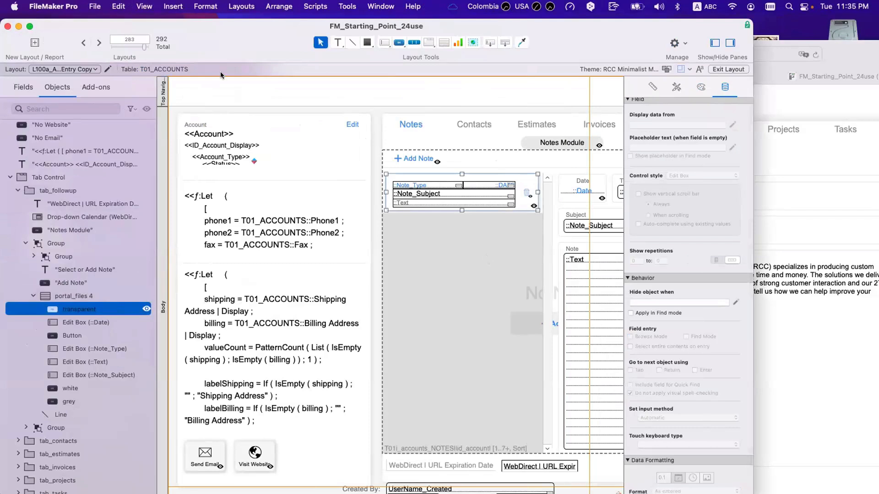
click(276, 6)
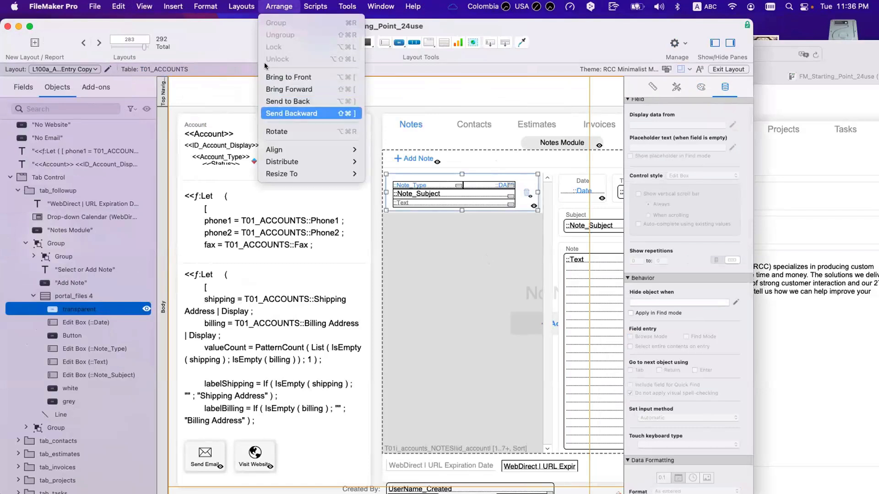
click(92, 332)
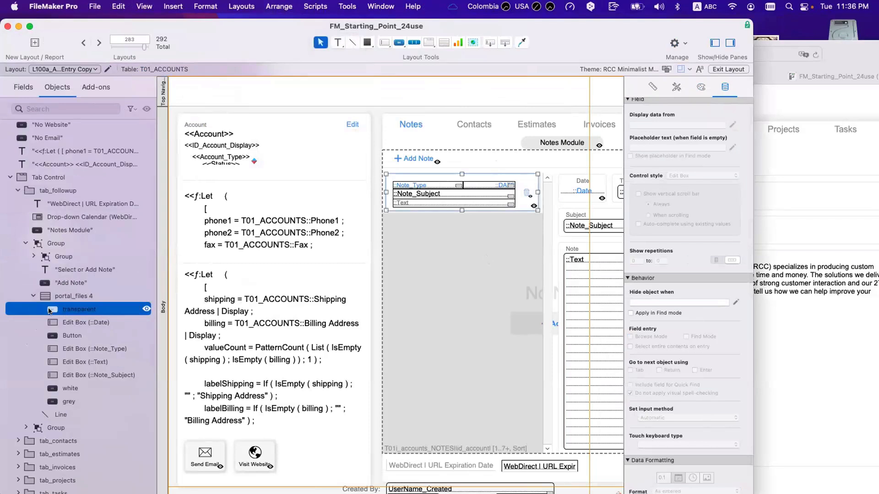
Try moving the transparent button below grey in portal_files 4, undo the move, and send the button to the back with Arrange
drag(50, 311, 66, 402)
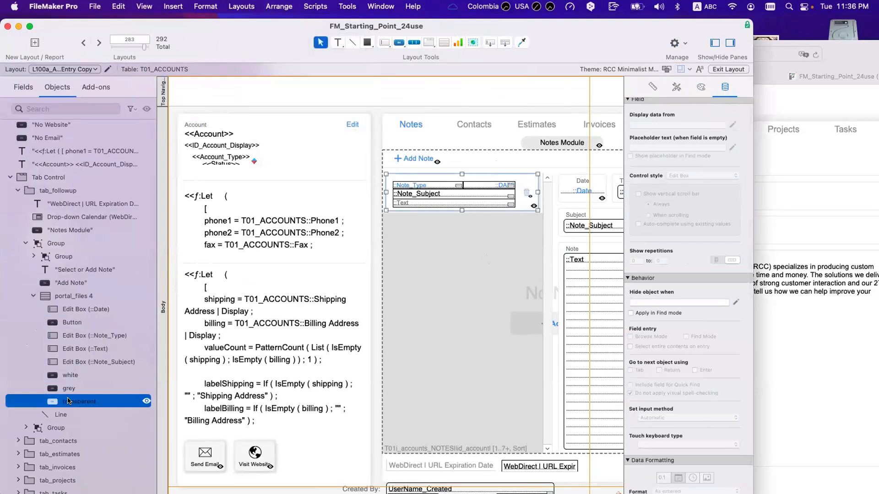
key(super+z)
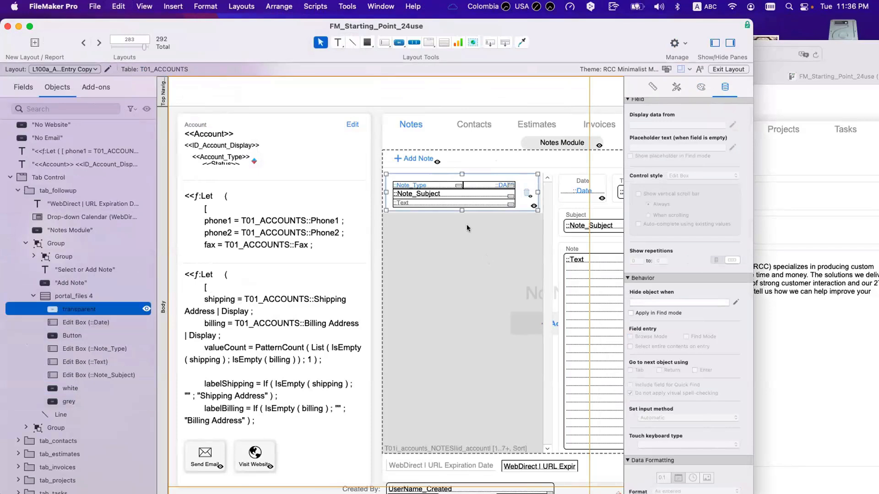
click(523, 202)
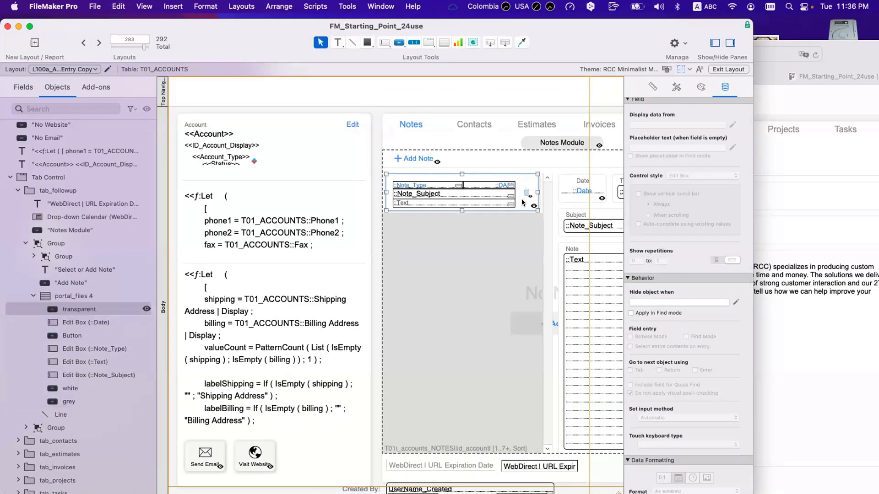
click(279, 6)
click(282, 101)
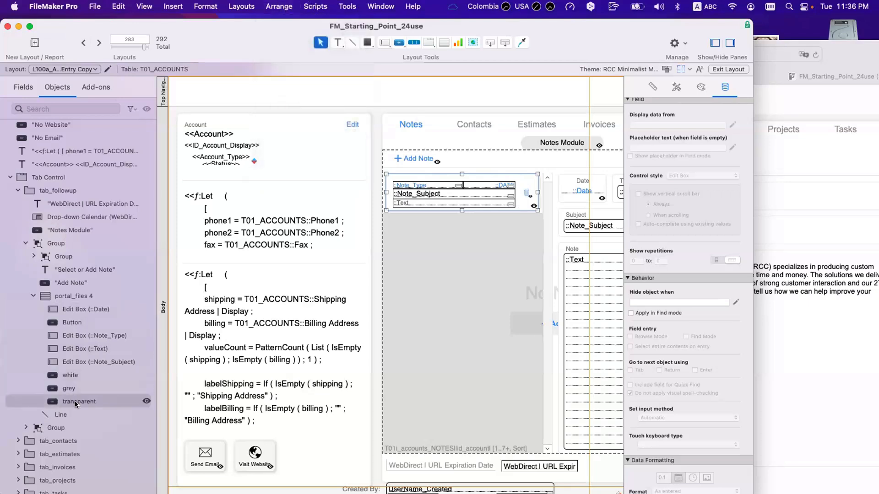
Bring the transparent button back to the front of portal_files 4
drag(72, 395, 95, 302)
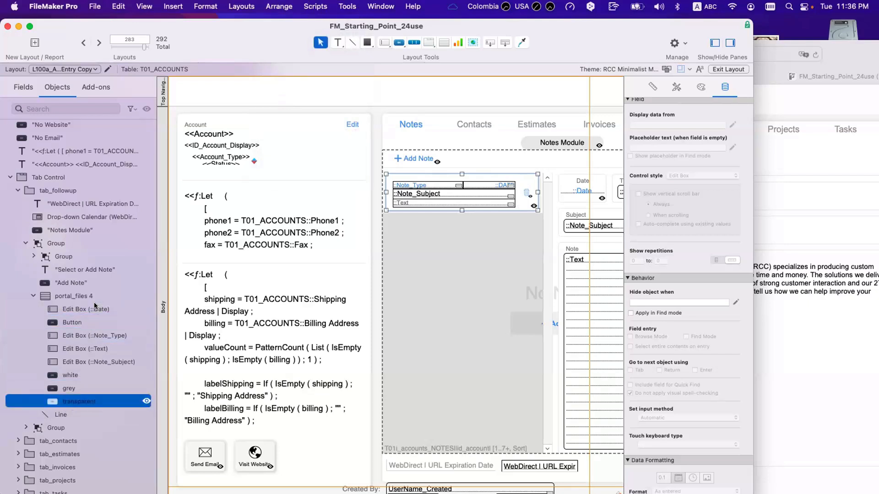
key(super+z)
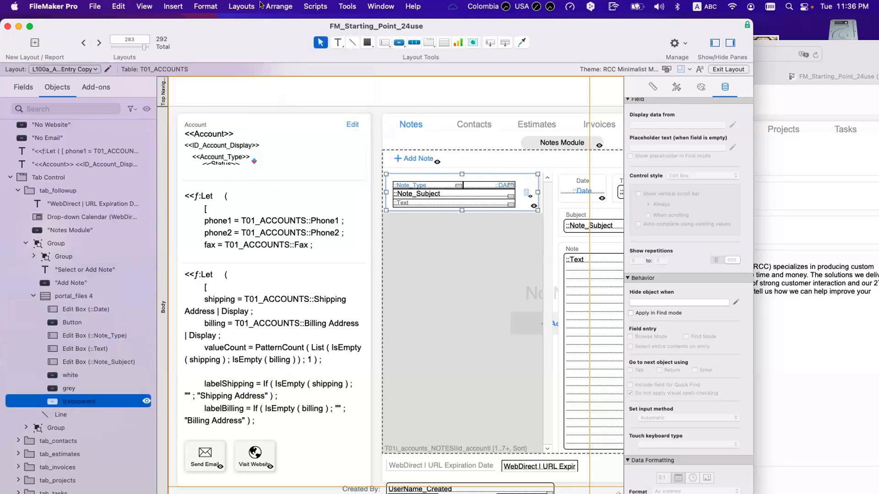
click(277, 7)
click(273, 76)
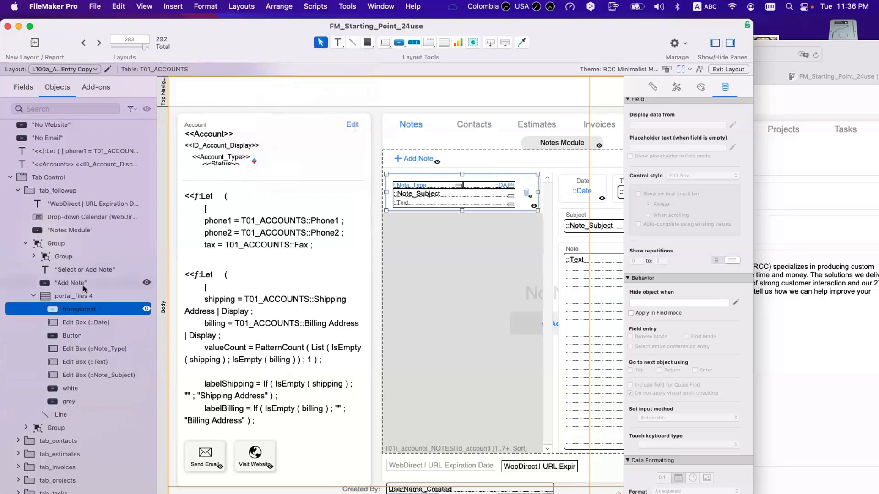
drag(68, 310, 92, 305)
Widen the object list and examine the stacking of the grey, white, edit box and transparent objects in portal_files 4
drag(156, 324, 180, 323)
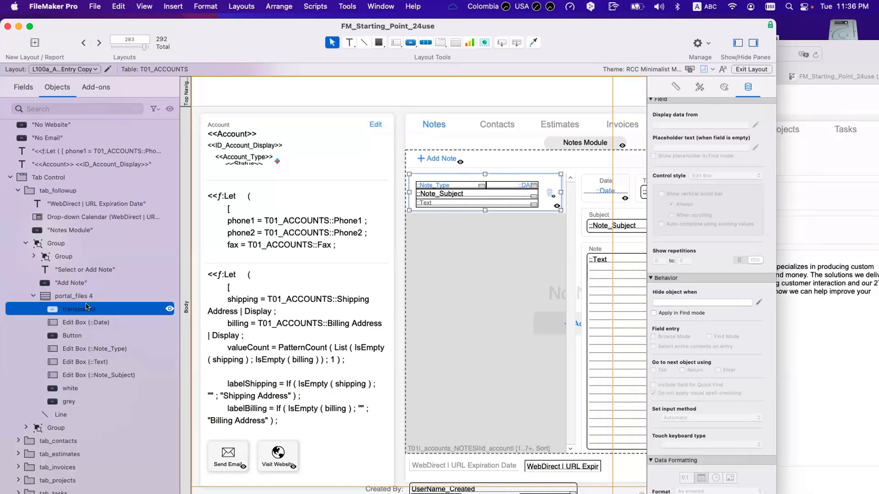
click(78, 402)
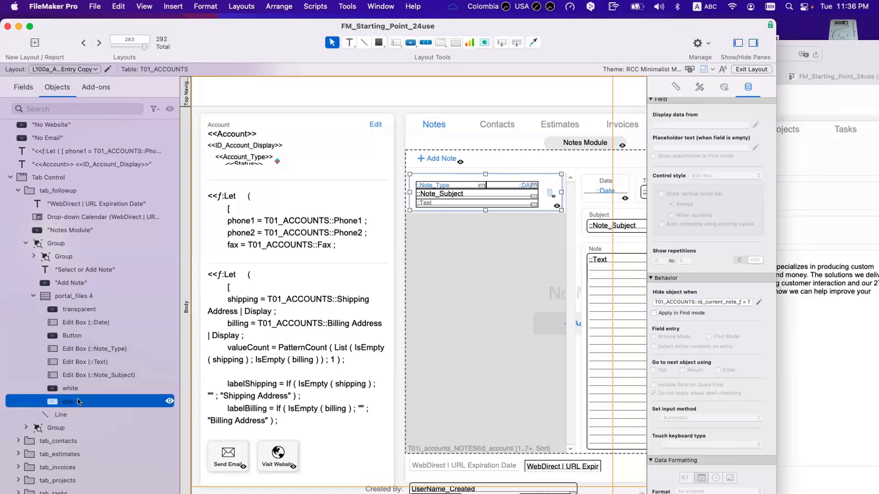
click(63, 297)
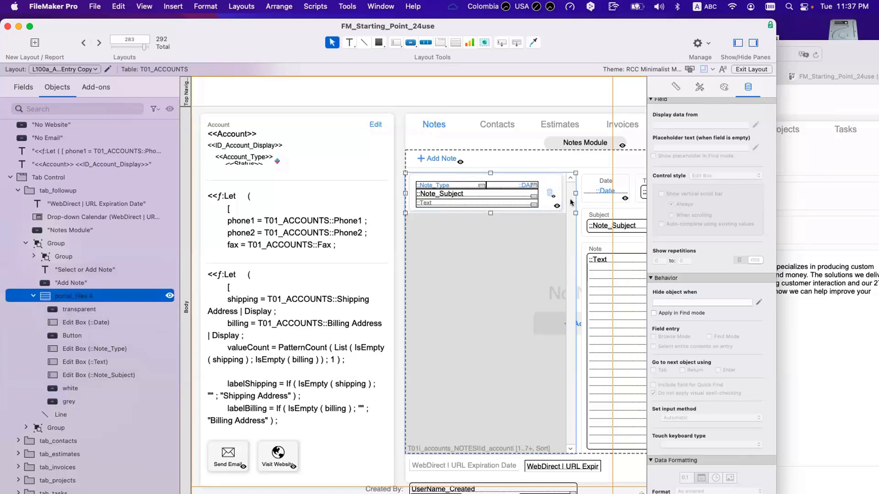
click(81, 399)
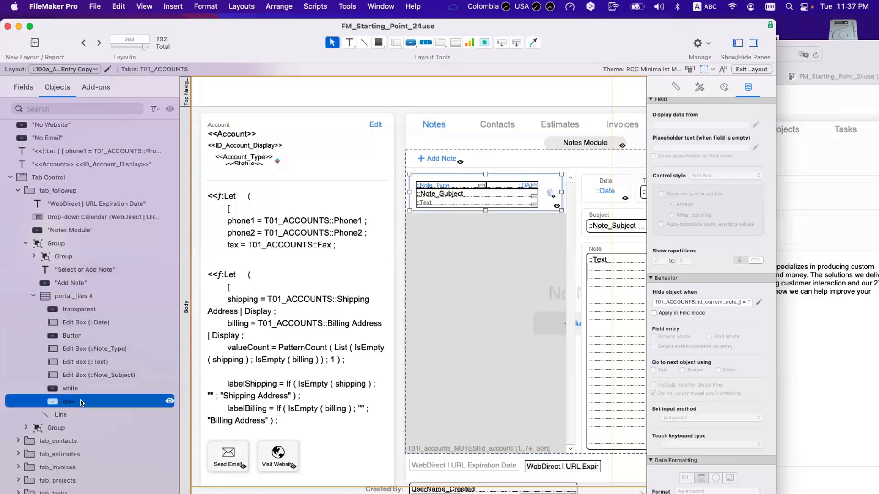
click(76, 388)
click(75, 376)
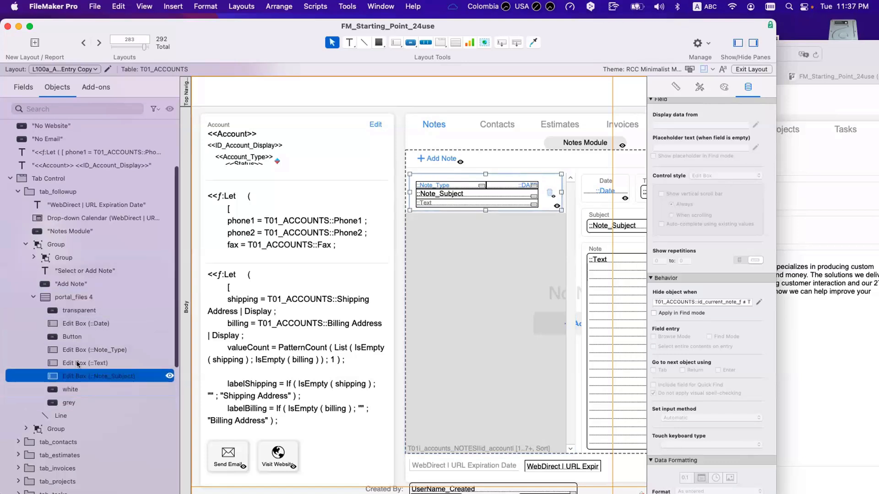
shift+click(75, 363)
shift+click(78, 351)
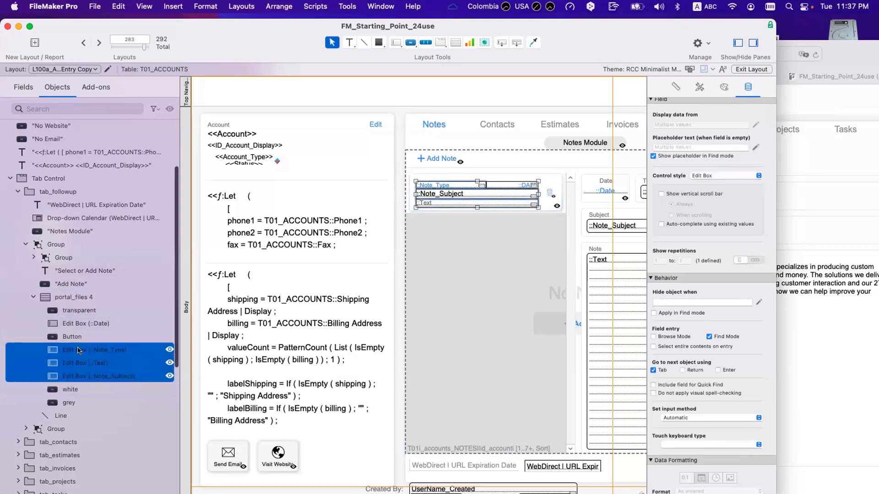
click(76, 311)
click(75, 324)
Rename the Button object in portal_files 4 as trash
click(77, 335)
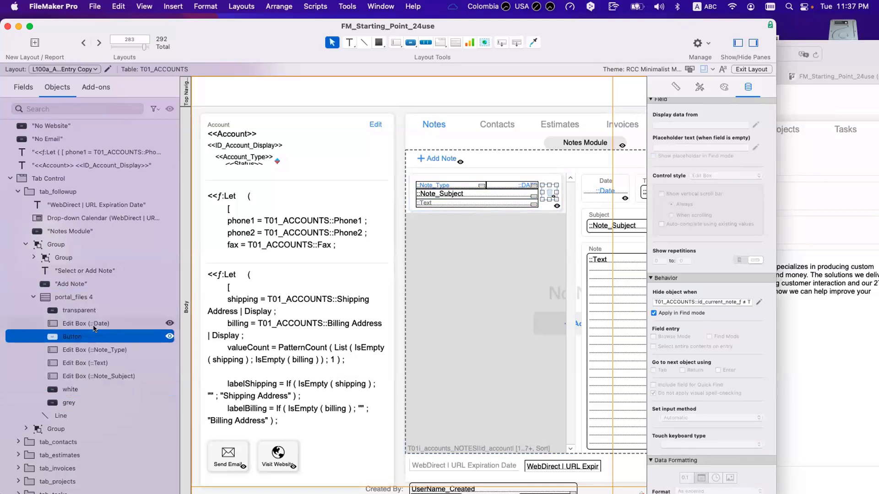
double_click(73, 337)
text(tras)
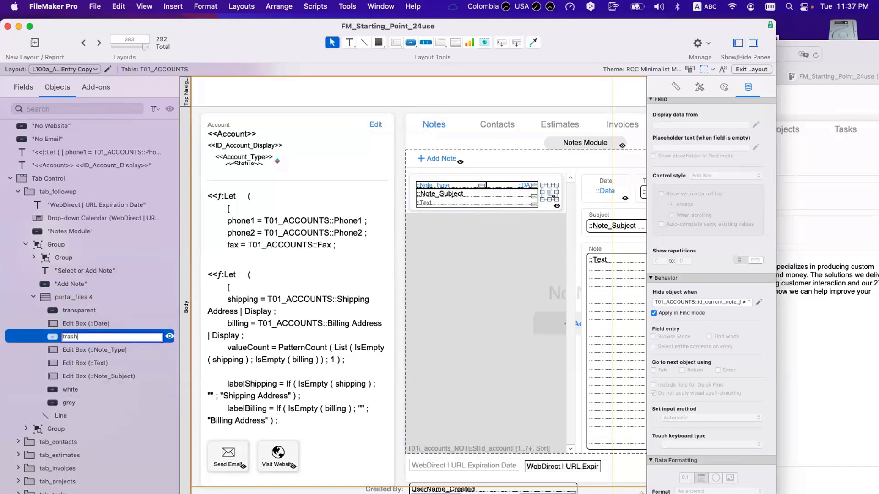
text(h)
key(Return)
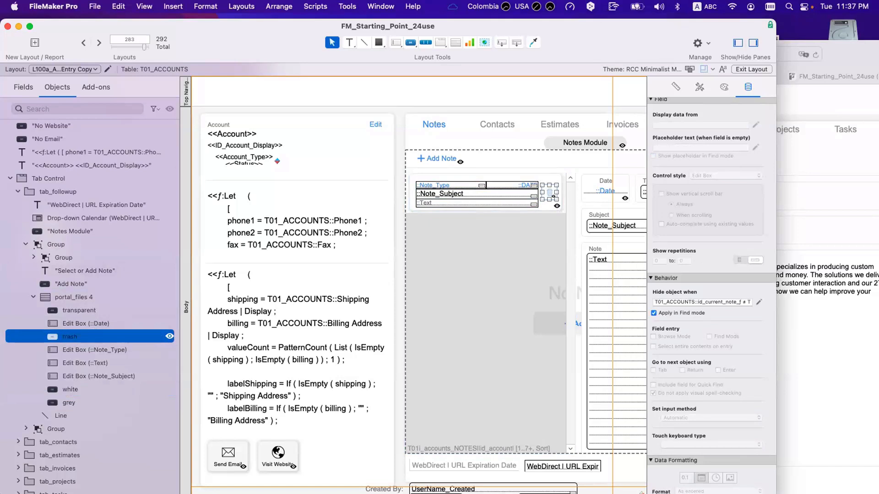
Check the transparent button's place above trash and test the third note's trash icon in Browse mode
click(71, 350)
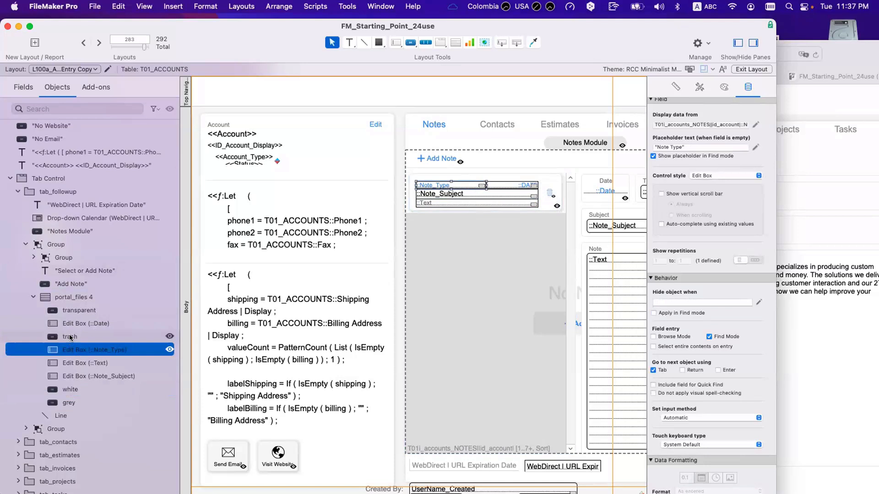
scroll(70, 338, up, 1)
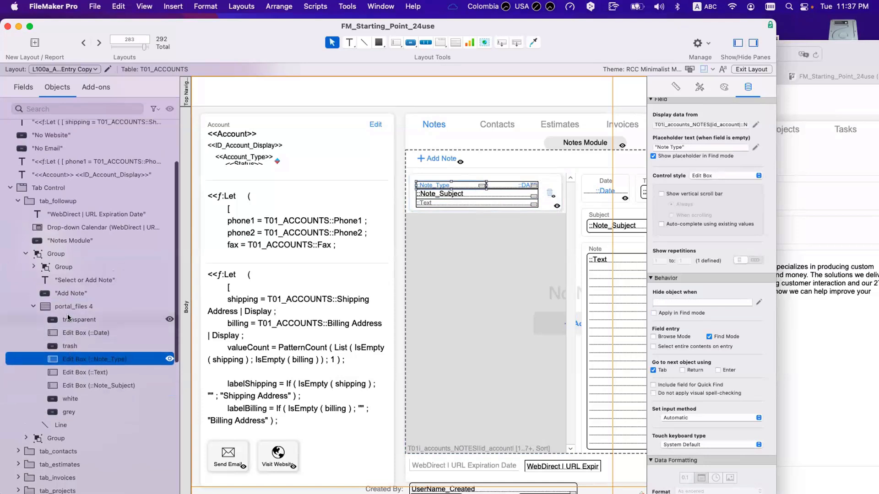
click(68, 317)
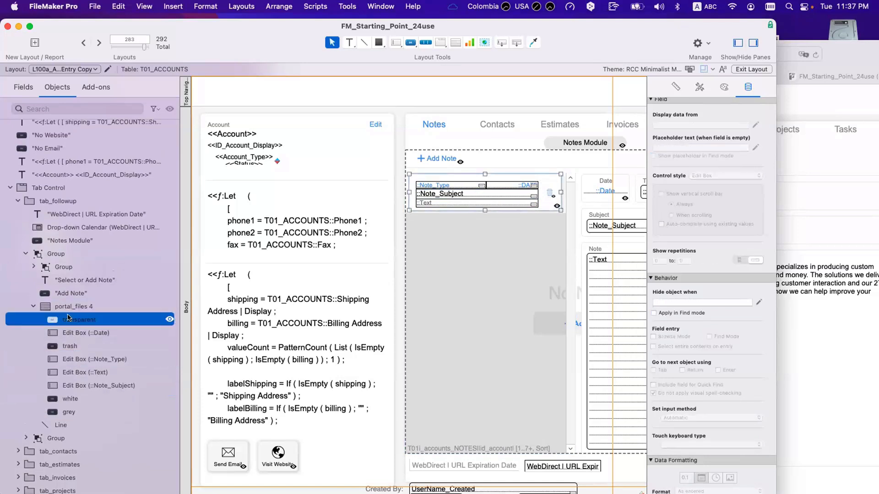
key(super+b)
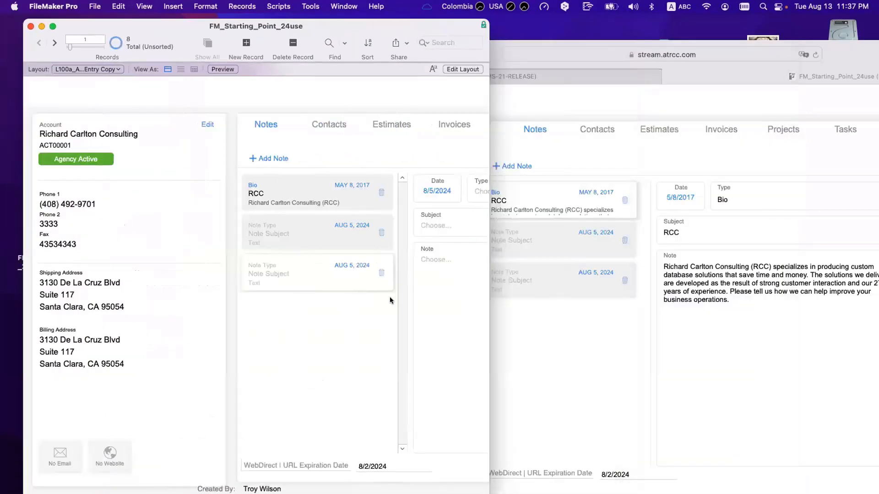
click(380, 273)
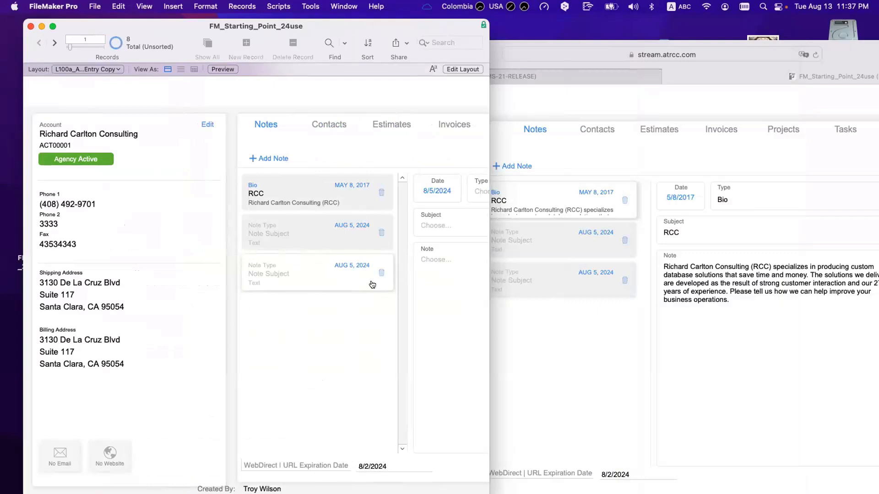
Return to Layout mode and move the trash button above transparent in portal_files 4, checking both buttons' order
key(super+l)
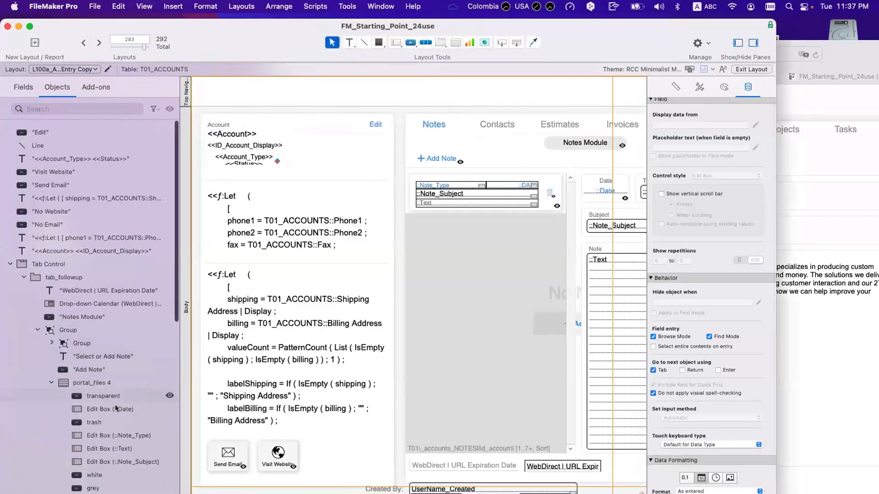
scroll(119, 389, down, 2)
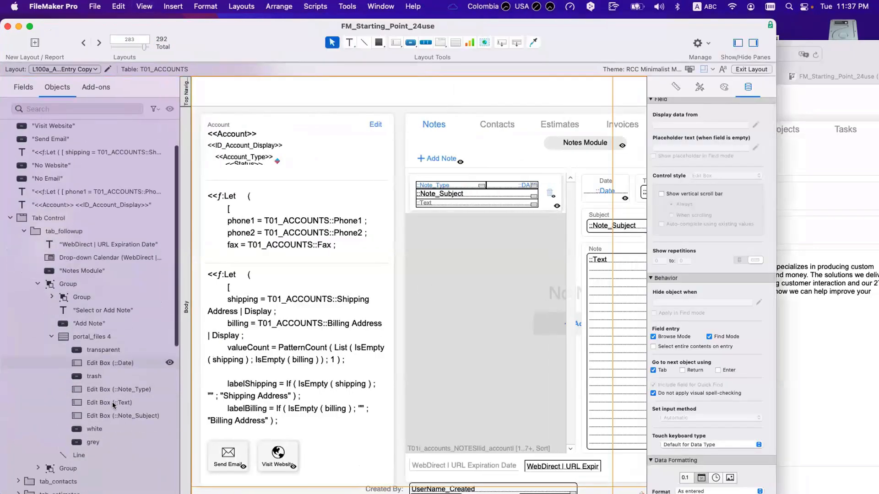
click(90, 375)
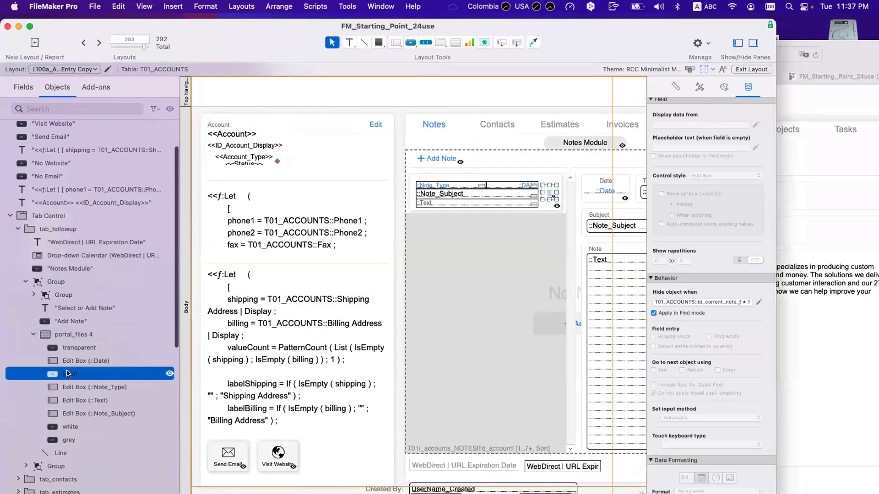
drag(74, 345, 73, 343)
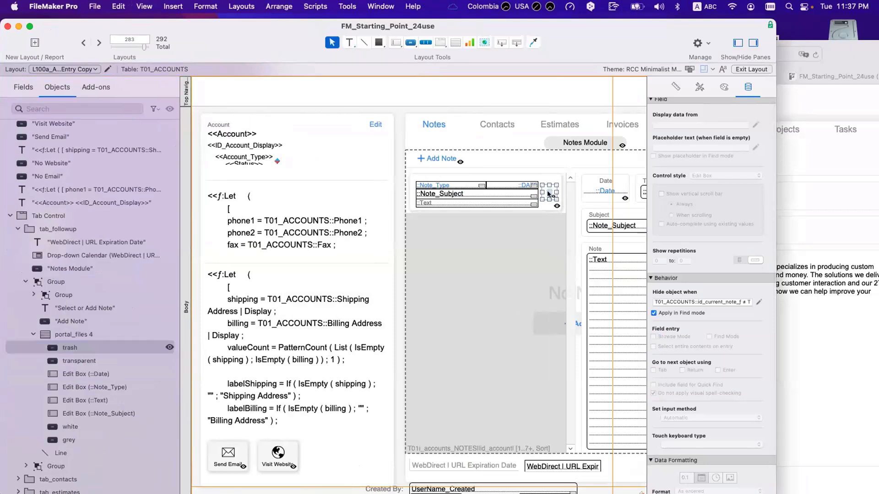
click(548, 204)
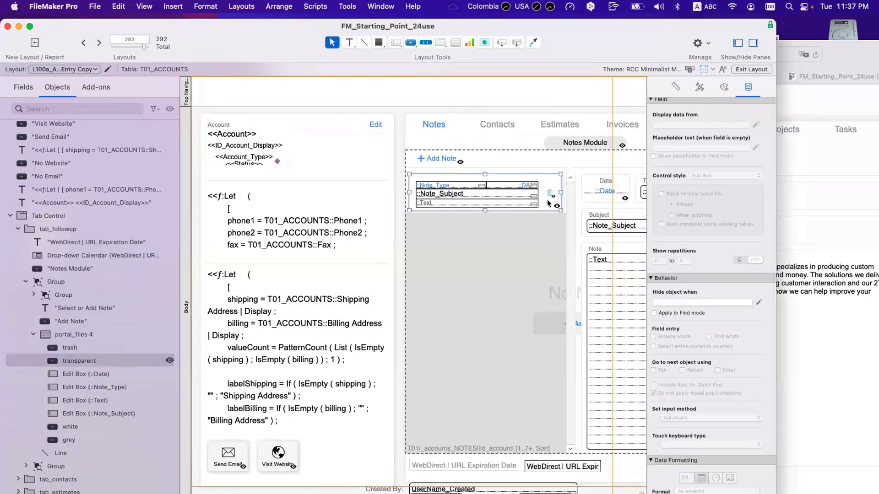
click(100, 349)
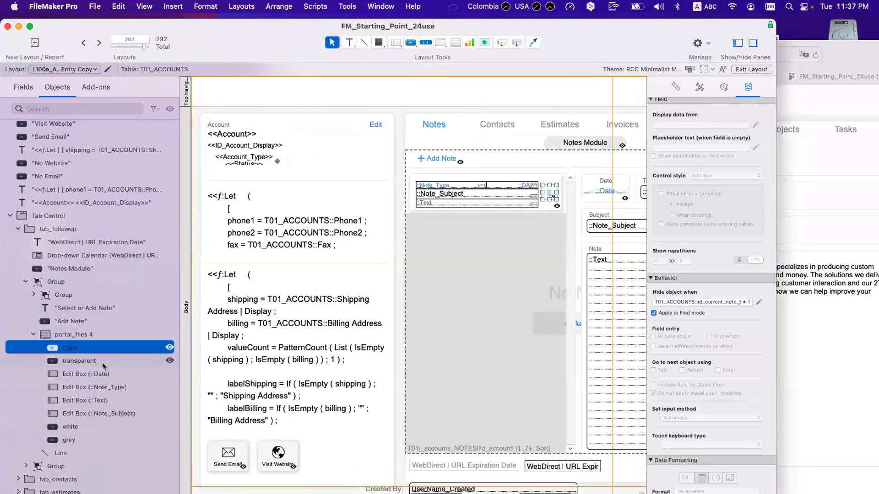
click(102, 362)
click(107, 345)
Switch to Browse mode, select the second note and test its trash icon, cancelling the deletion
key(super+b)
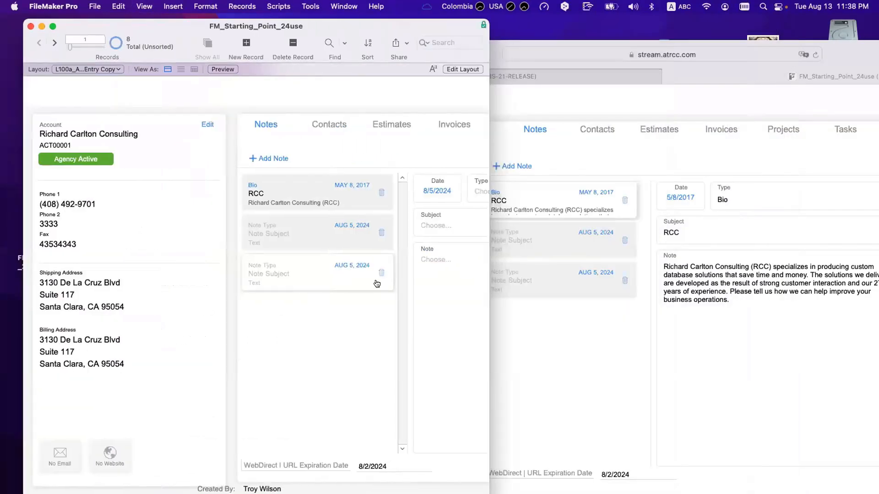
click(339, 236)
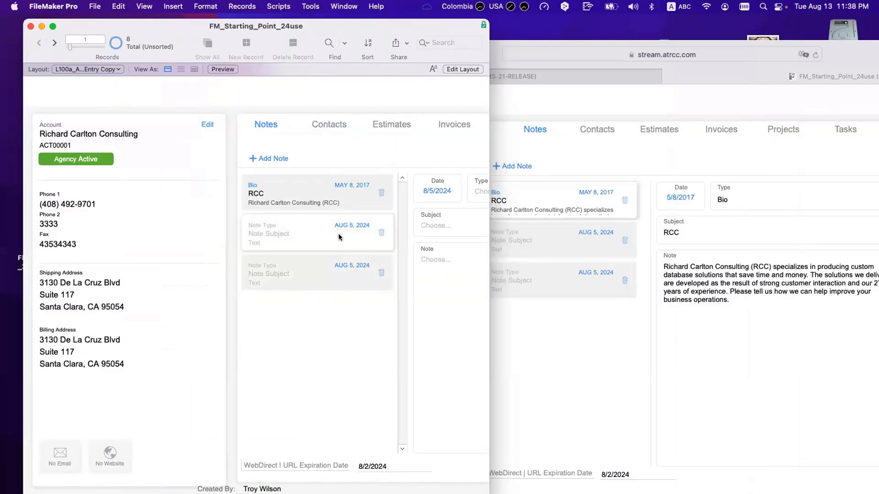
click(380, 234)
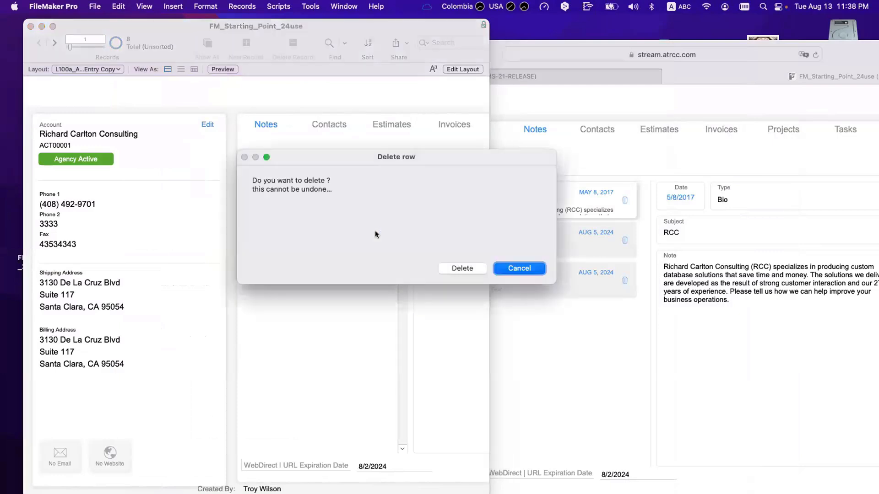
click(519, 268)
Test the trash icons of the third note and the RCC note, cancelling each deletion, and select the third note
click(382, 274)
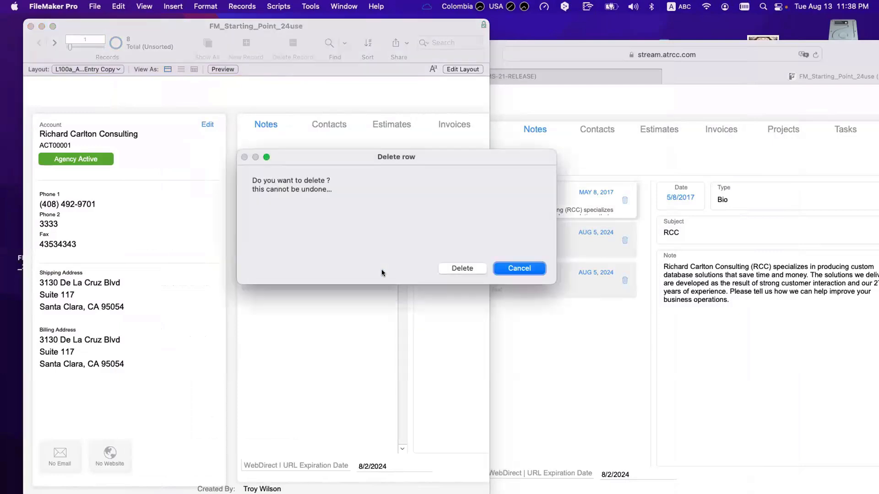
click(522, 270)
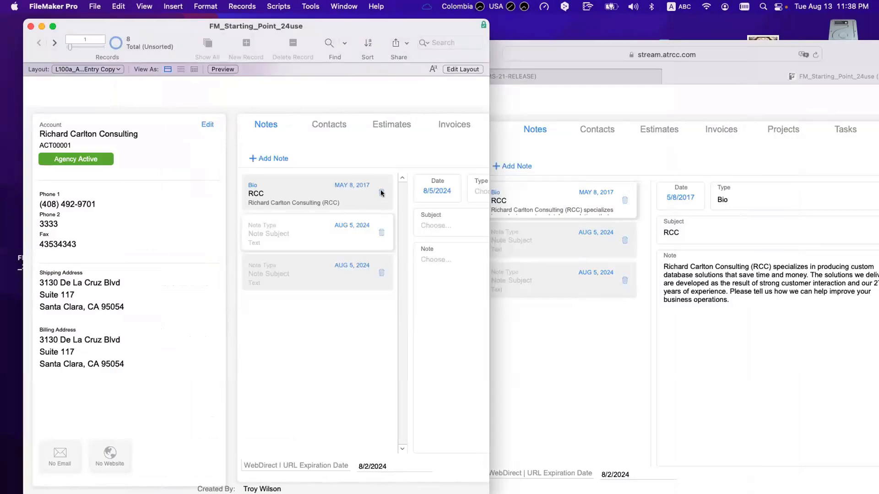
click(381, 193)
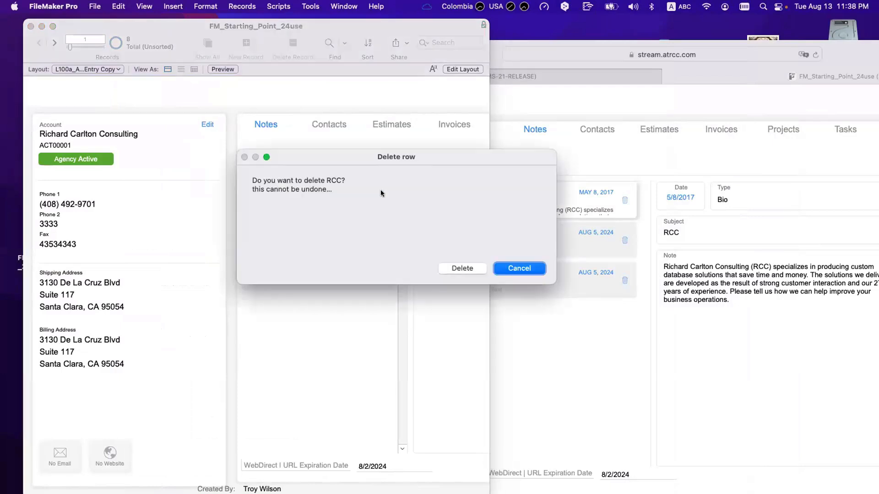
click(518, 270)
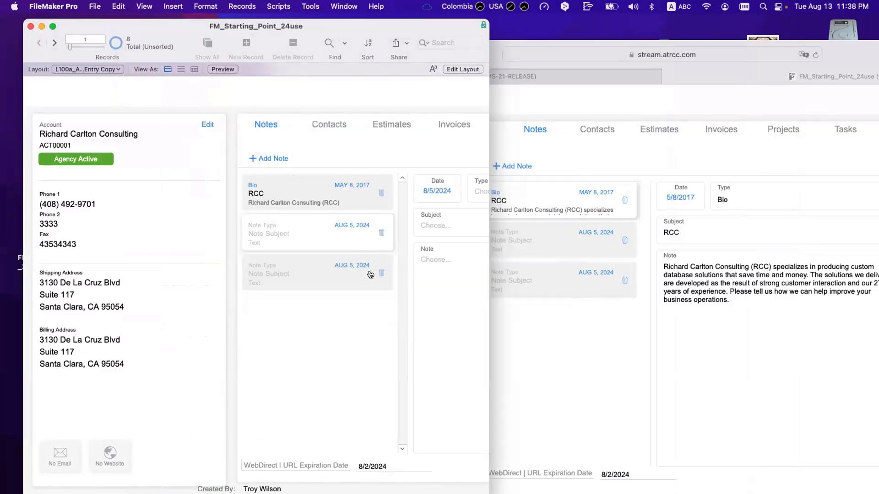
click(337, 277)
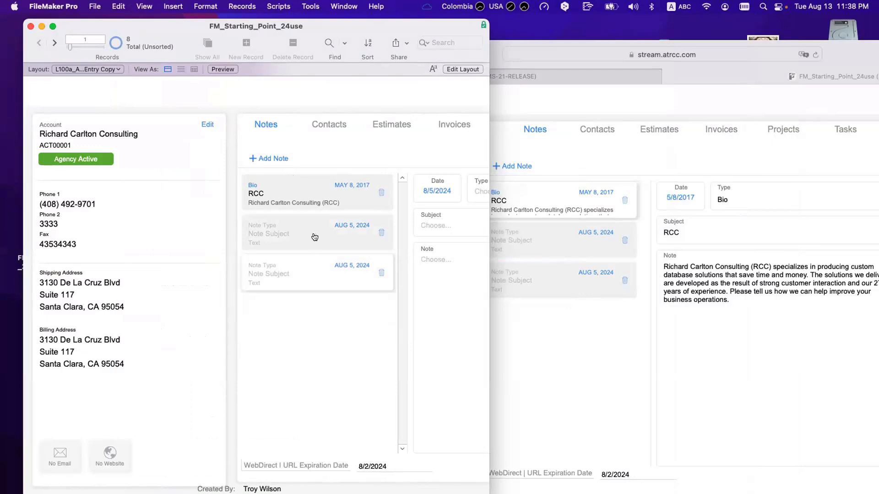
Select the second note and the RCC note, then switch to the WebDirect session in Safari and make it full screen
click(353, 248)
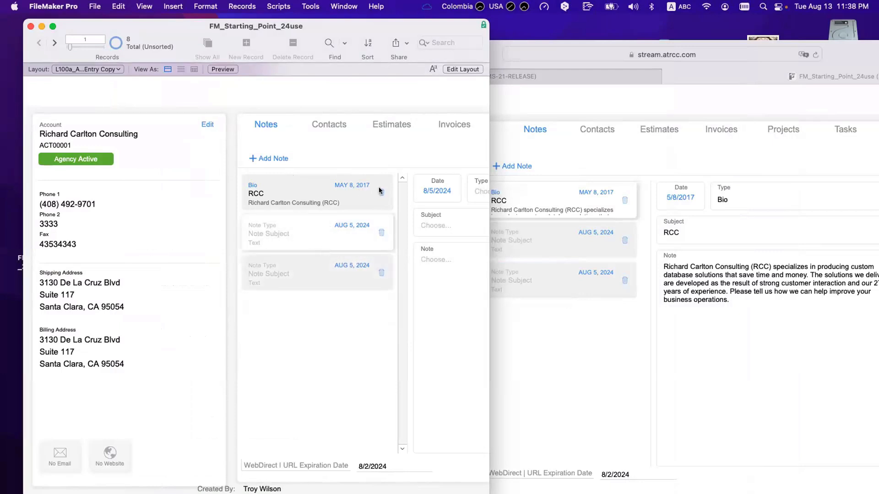
click(318, 202)
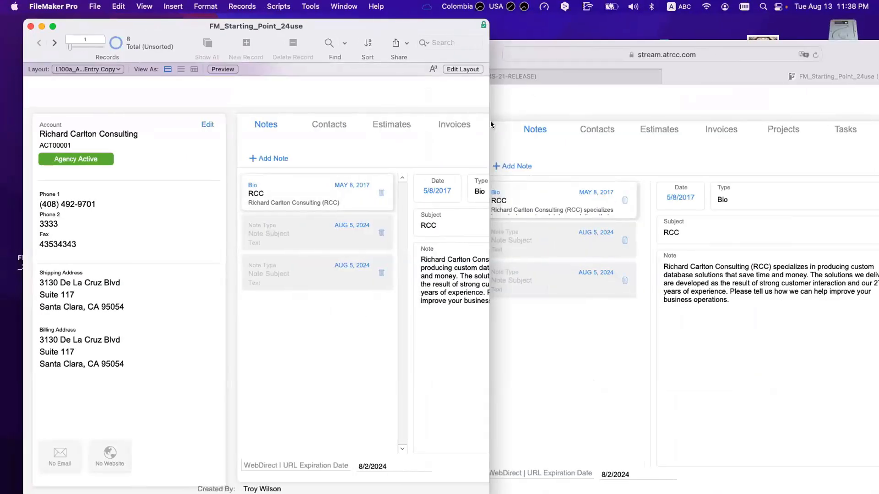
key(super+Tab)
click(202, 245)
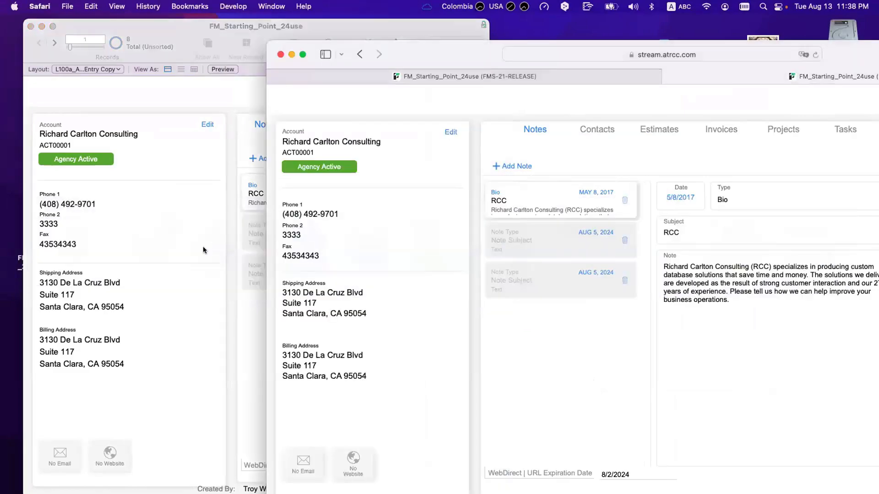
click(303, 54)
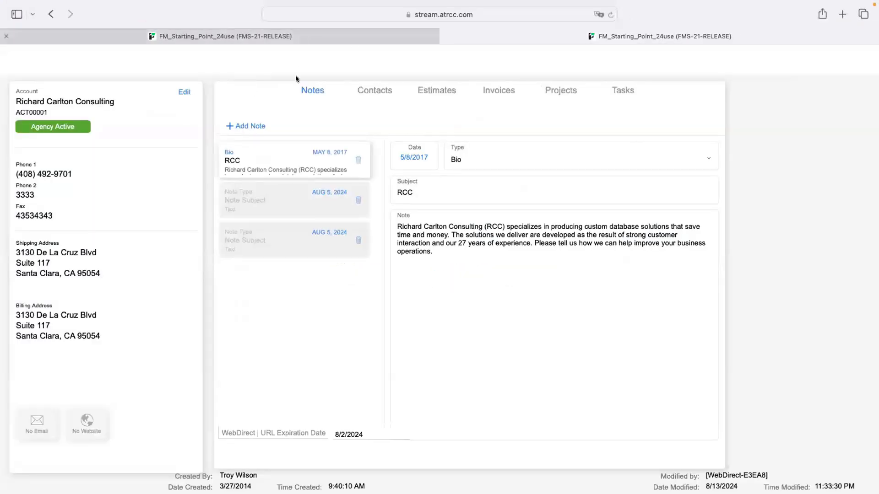
Select the second note in WebDirect, compare the selection with FileMaker Pro, and test that note's trash icon in WebDirect, cancelling the deletion
click(359, 201)
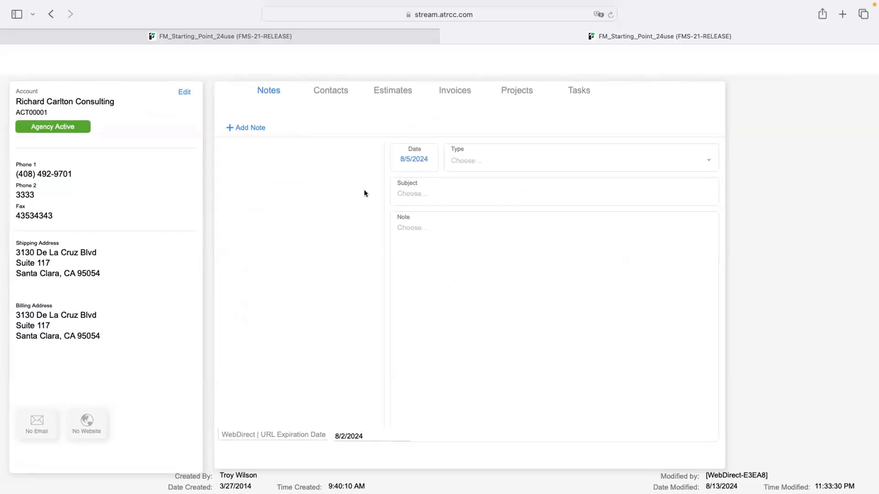
key(ctrl+Left)
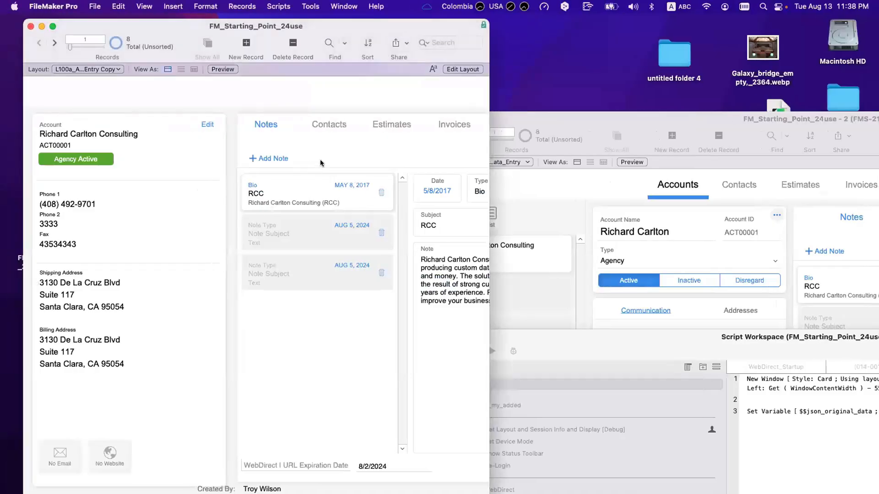
key(ctrl+Right)
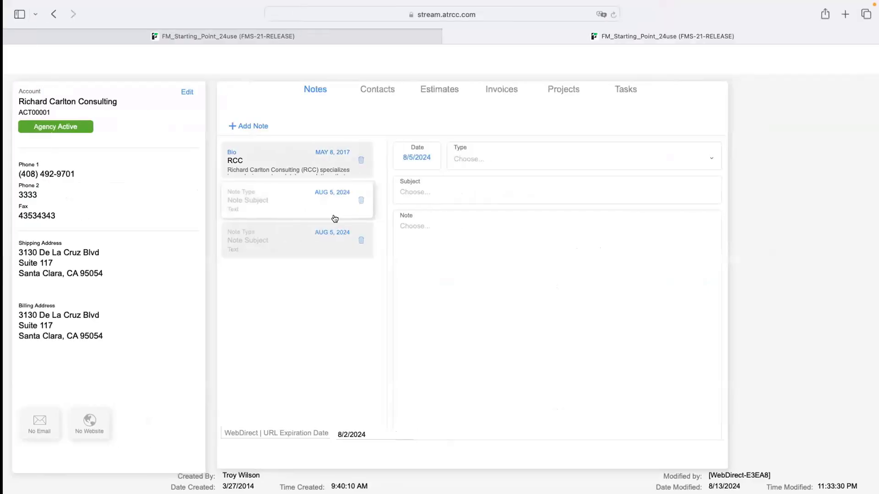
click(359, 200)
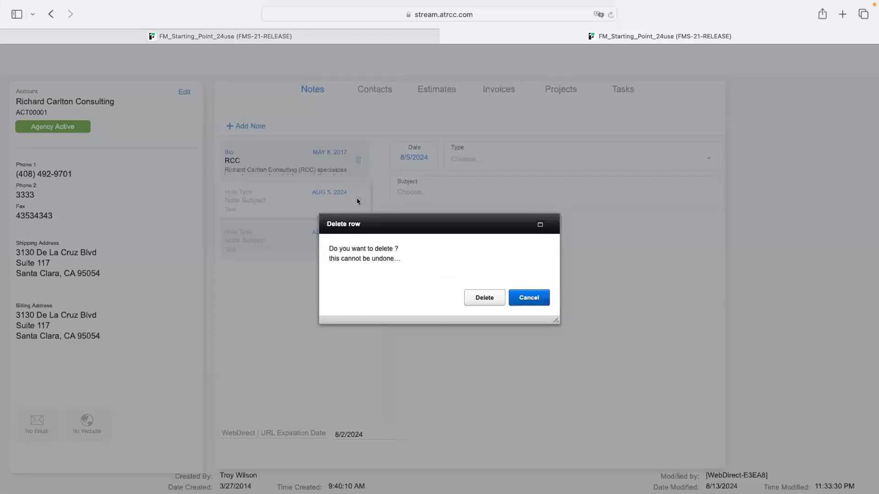
click(530, 299)
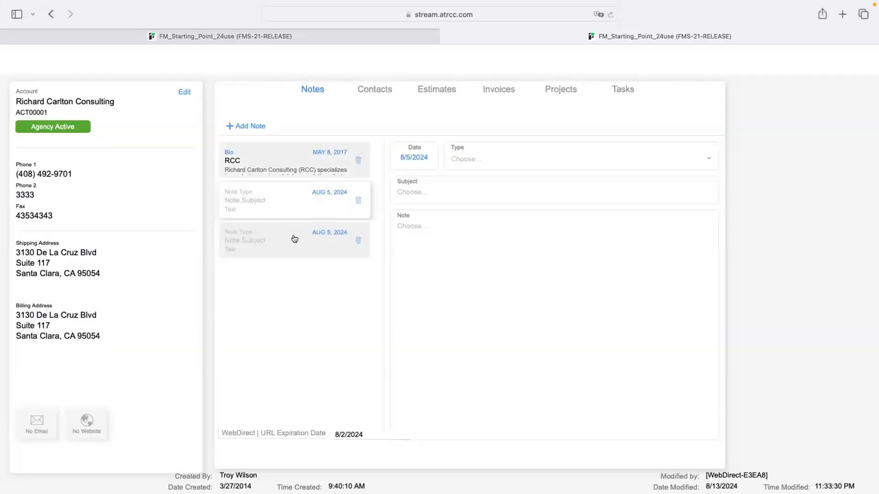
Test switching the selection between the notes in WebDirect and try the RCC note's trash icon, cancelling the deletion
click(294, 239)
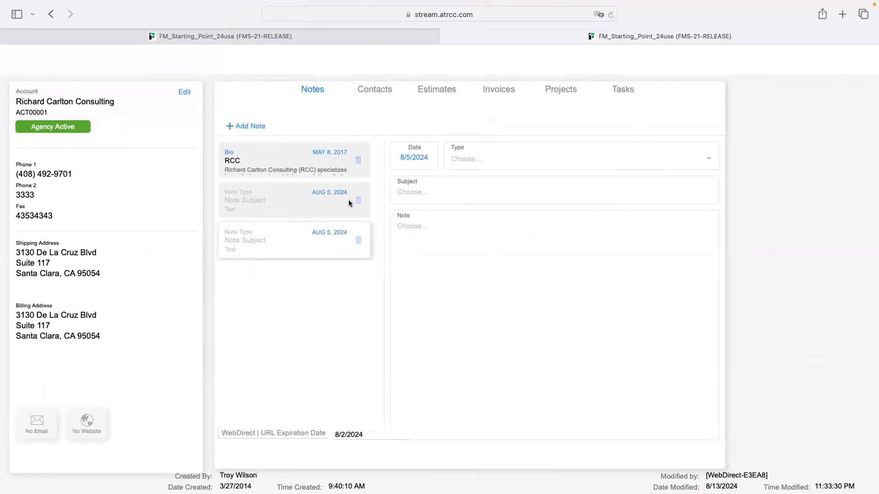
click(285, 163)
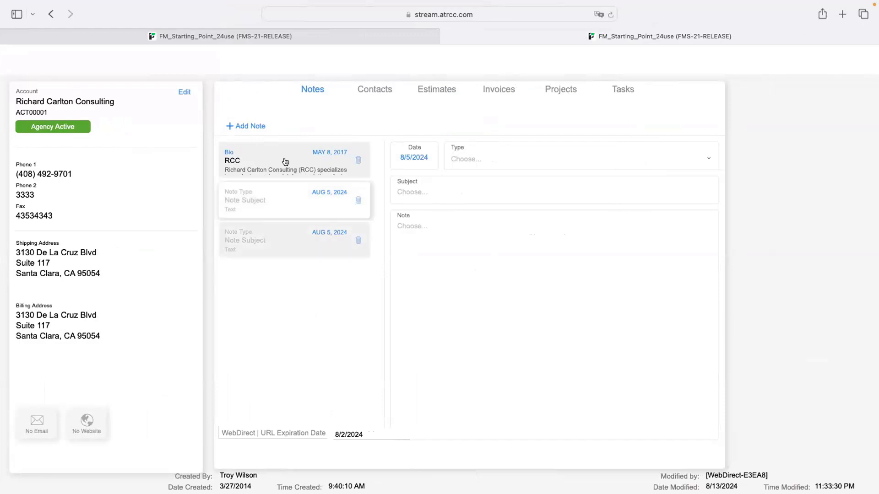
click(300, 231)
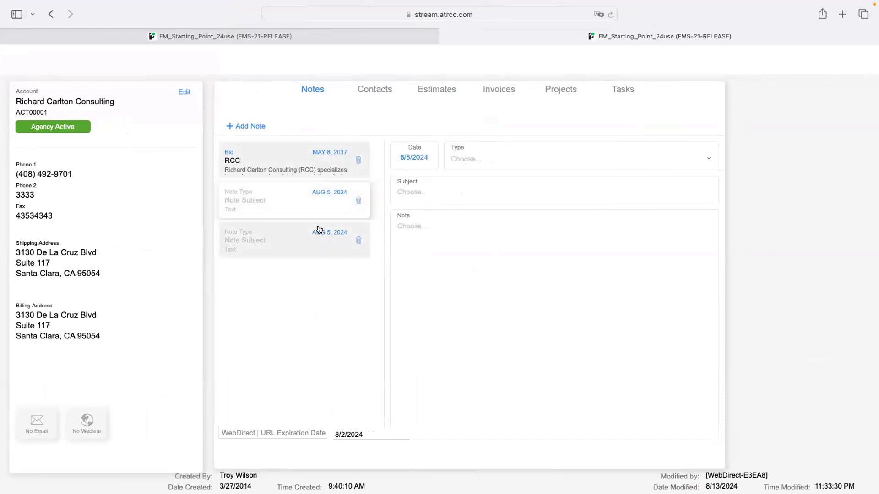
click(357, 162)
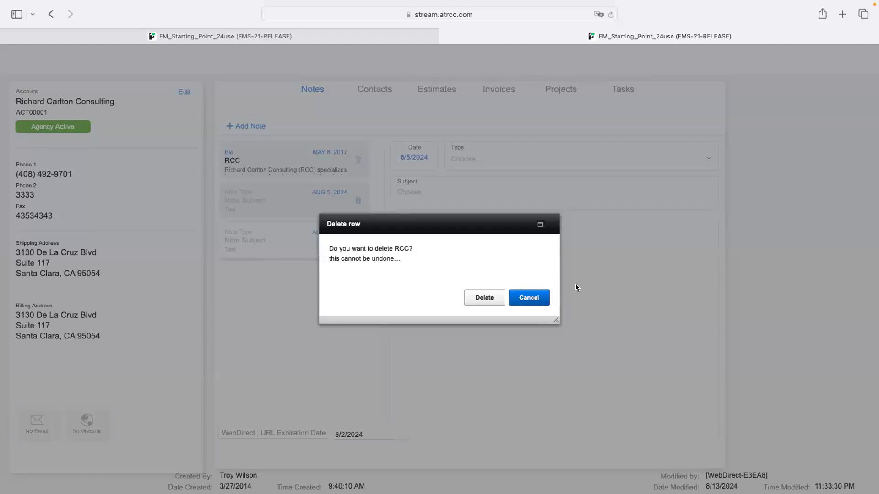
click(535, 300)
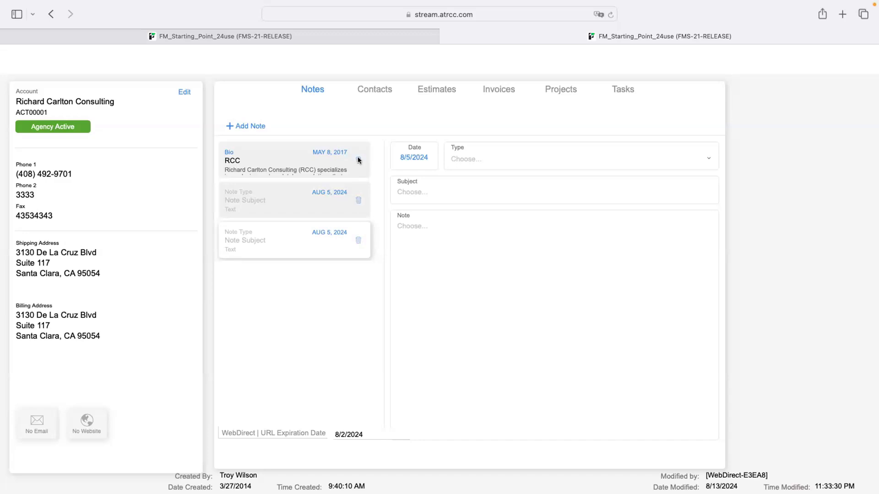
Select the RCC, second and third notes in turn to check the detail fields, finishing on the RCC note
click(297, 171)
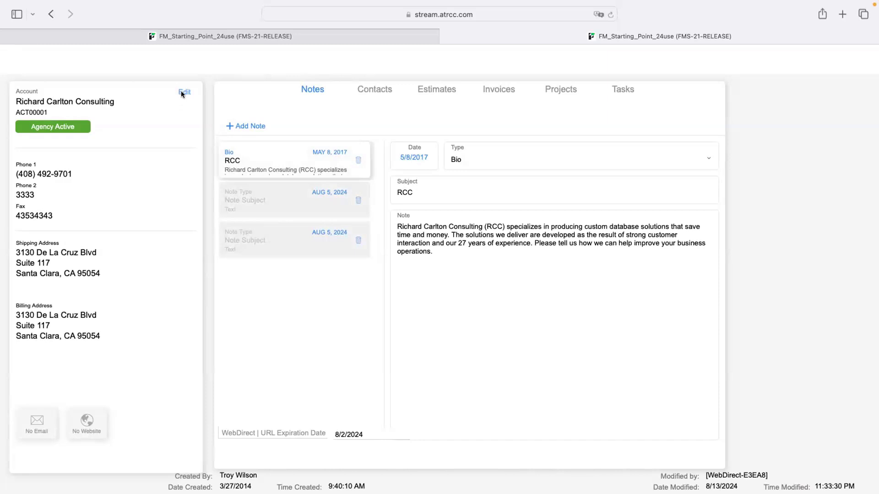
click(266, 197)
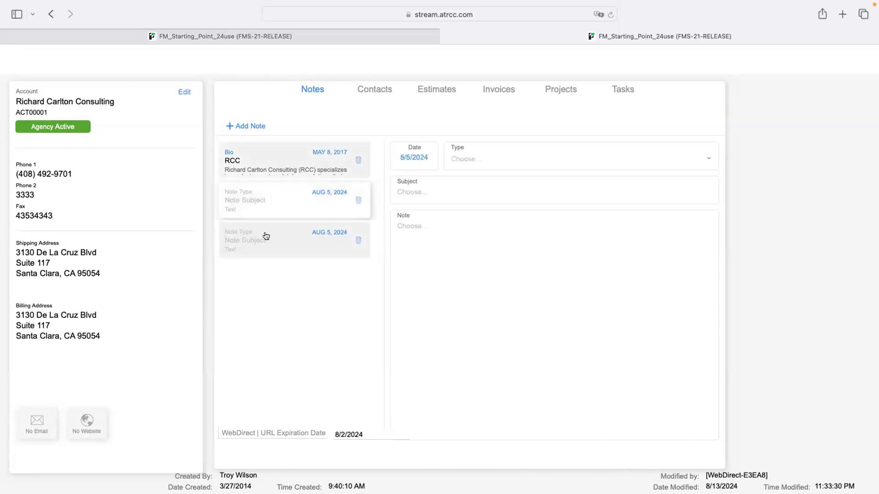
click(267, 236)
click(270, 204)
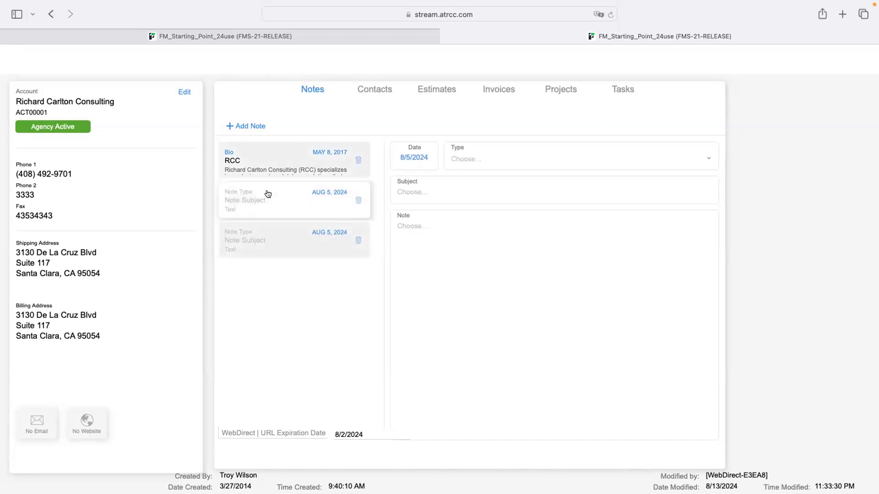
click(265, 165)
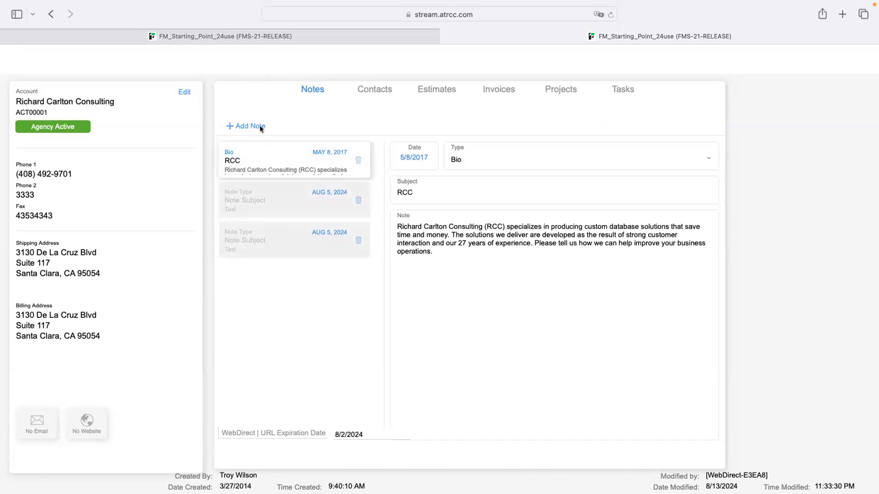
View the account's Contacts, return to Notes, and alternate between the second note and the RCC note, finishing on the second
click(384, 90)
click(311, 89)
click(310, 195)
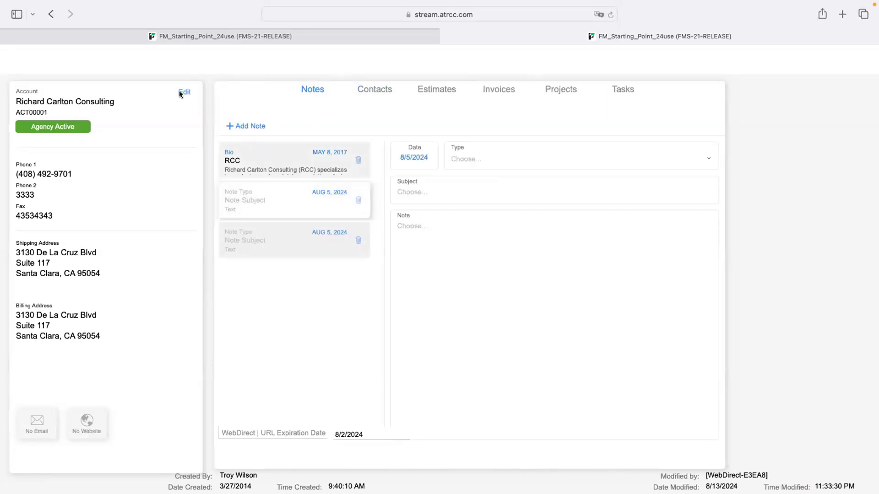
click(287, 153)
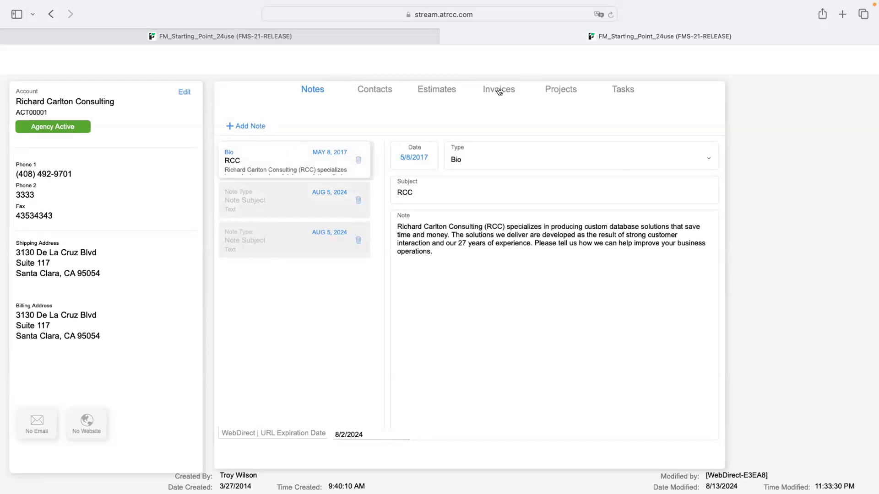
click(286, 196)
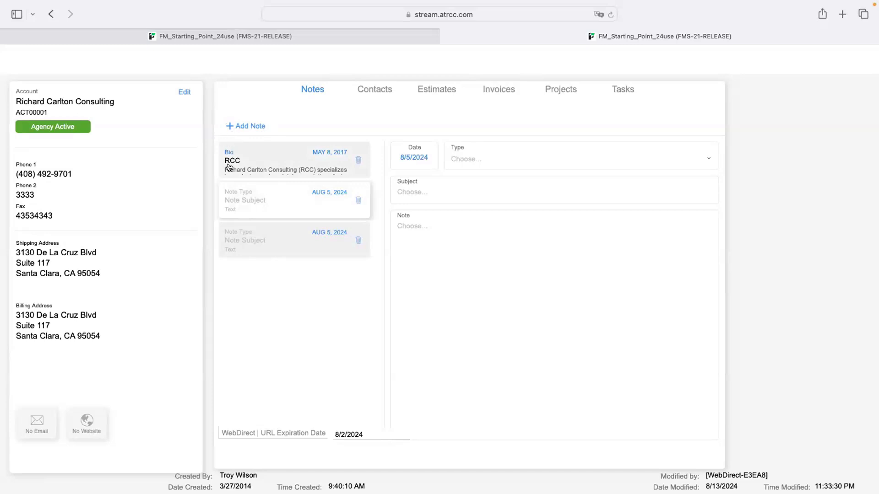
Switch to FileMaker Pro, widen the window, enter Layout mode and select the group that holds the notes portal
key(ctrl+Left)
drag(488, 330, 723, 329)
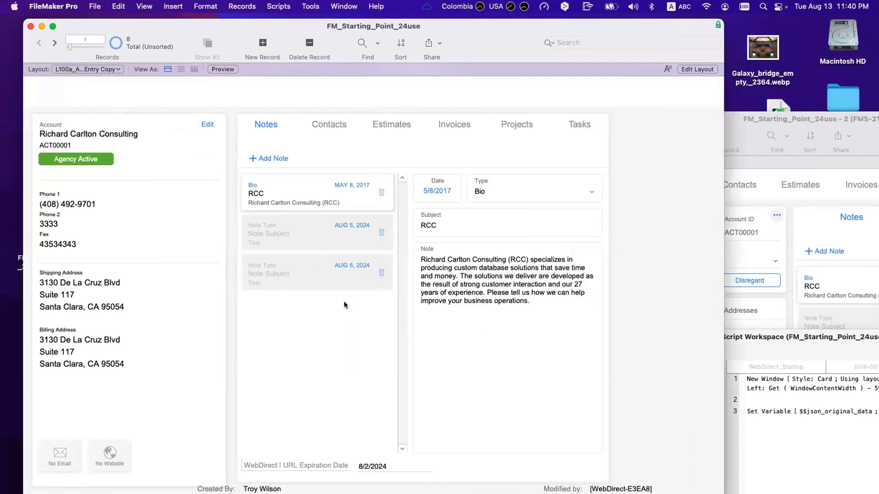
key(super+l)
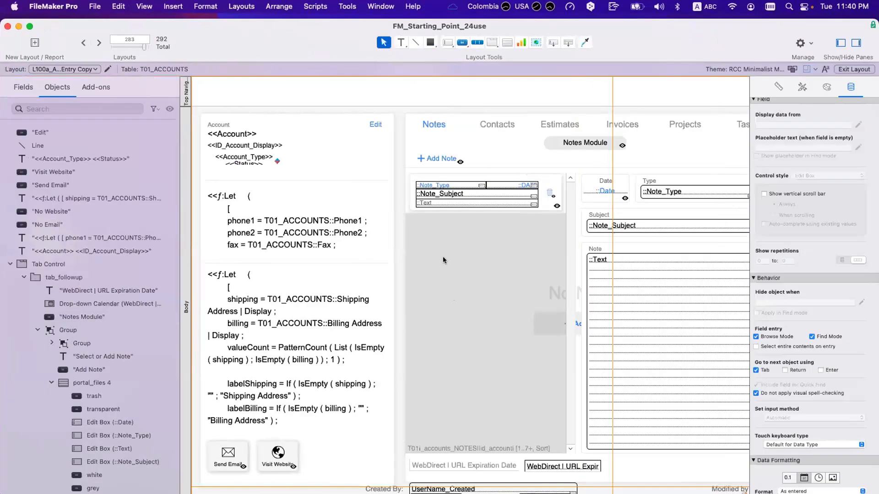
click(473, 242)
scroll(402, 216, right, 1)
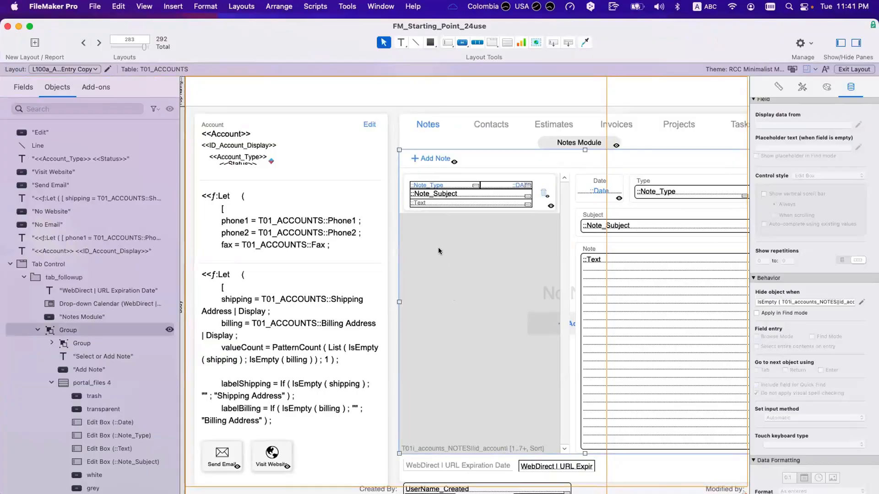
Switch to the WebDirect session in Safari and select the RCC, second and third notes in turn to check the highlighting
key(ctrl+Right)
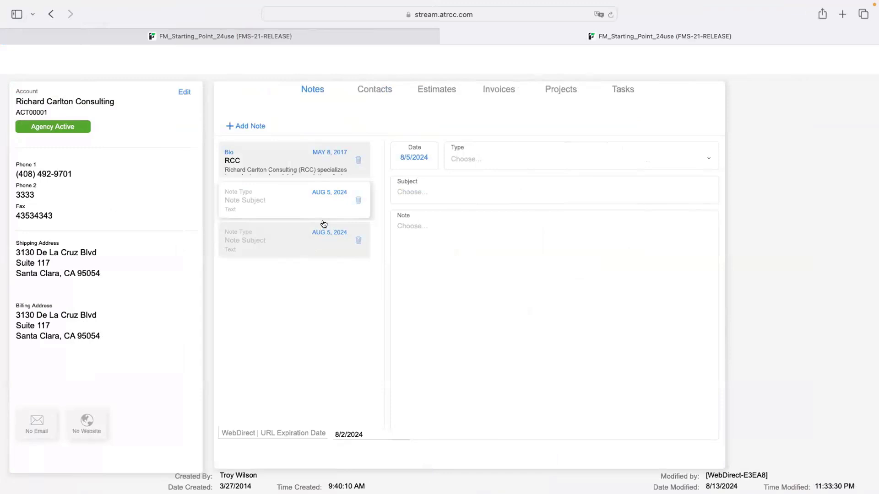
click(318, 175)
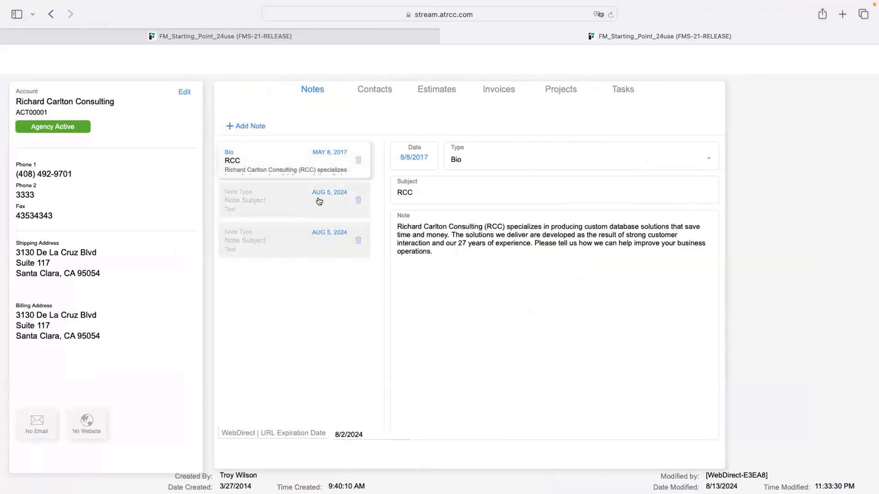
click(320, 200)
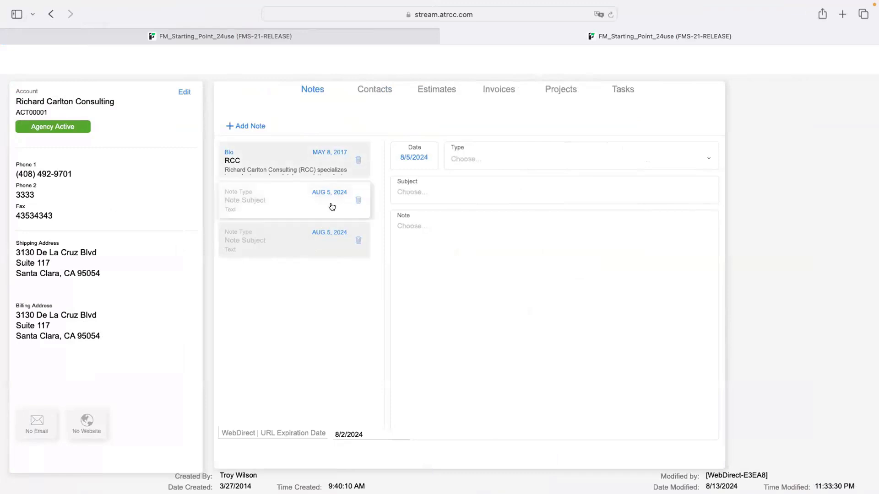
click(326, 247)
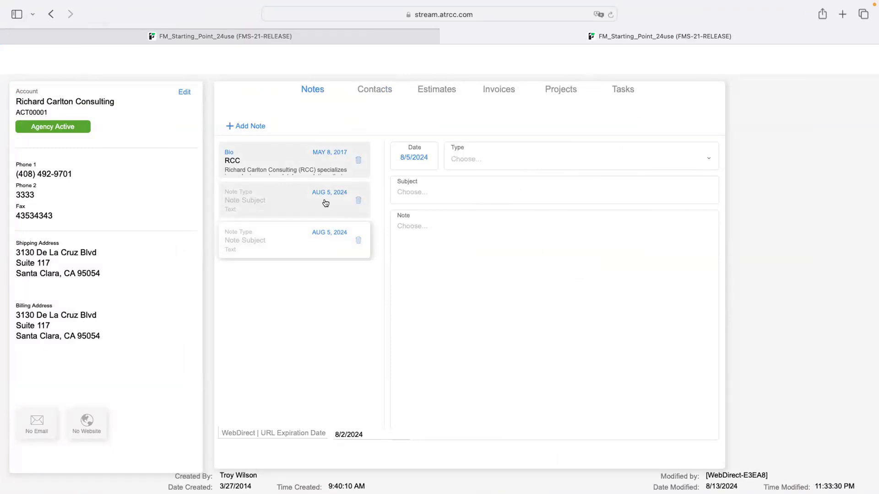
Return to the layout in FileMaker Pro, hide the transparent button of portal_files 4 and select the trash button
key(ctrl+Left)
click(541, 204)
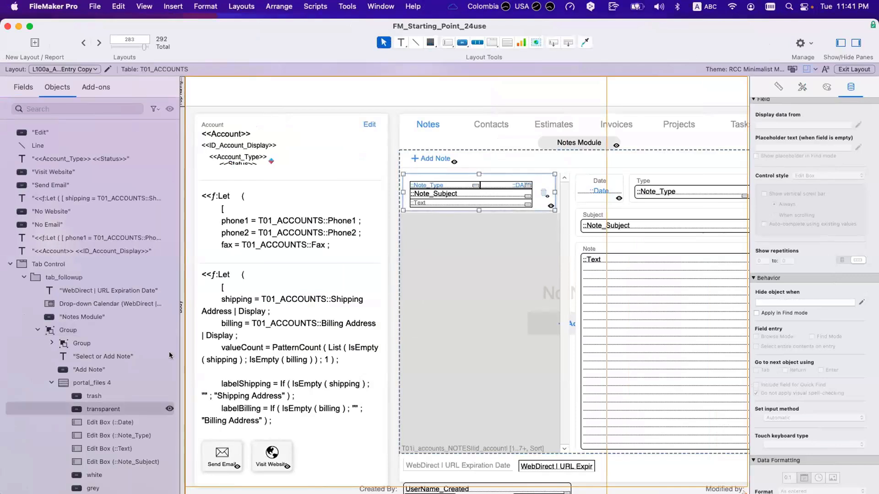
click(169, 410)
click(546, 192)
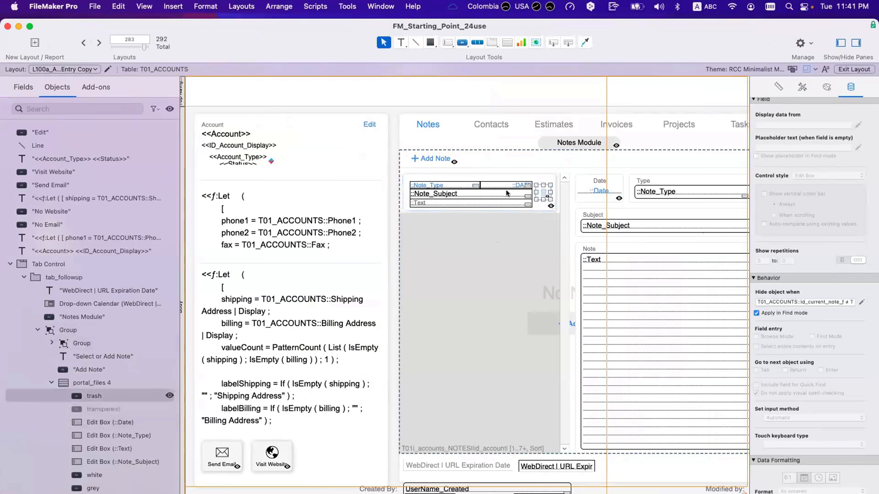
Move the trash button out of the notes portal row into the empty area beside the tab panel
scroll(468, 198, right, 5)
scroll(466, 197, right, 3)
drag(340, 194, 637, 206)
click(602, 205)
key(super+z)
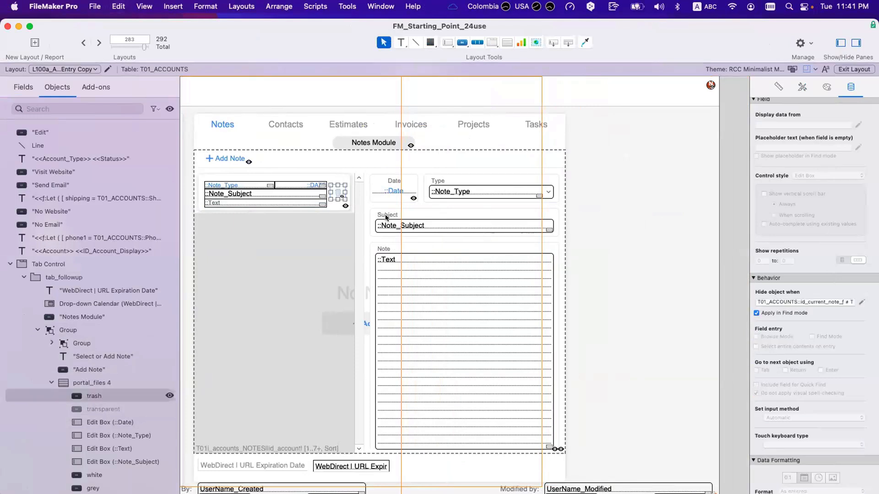
key(BackSpace)
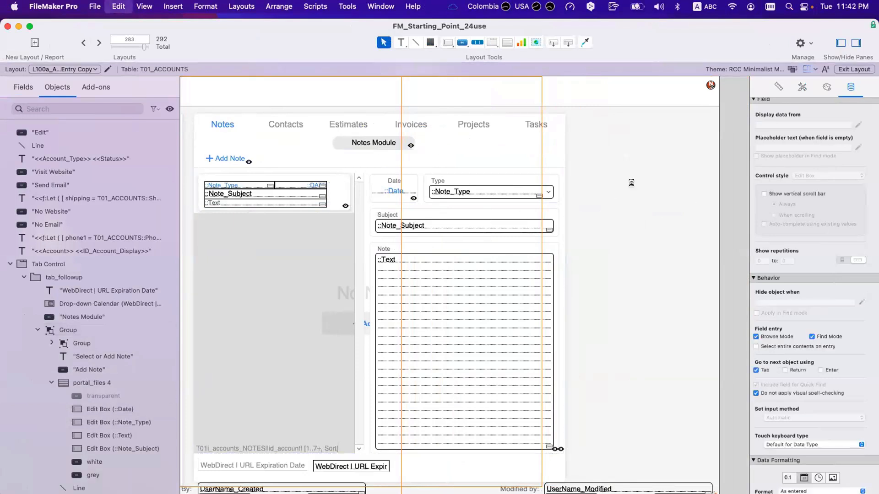
key(super+z)
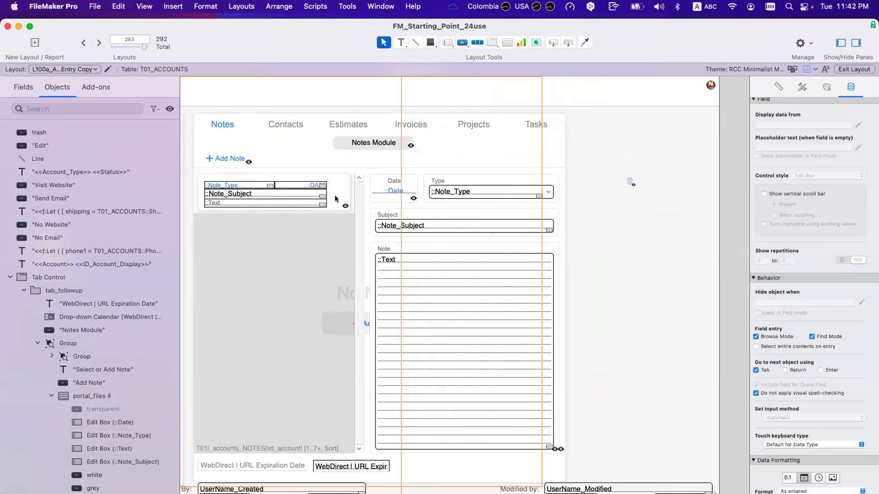
Hide the white button of the notes portal on the layout
click(333, 198)
click(334, 198)
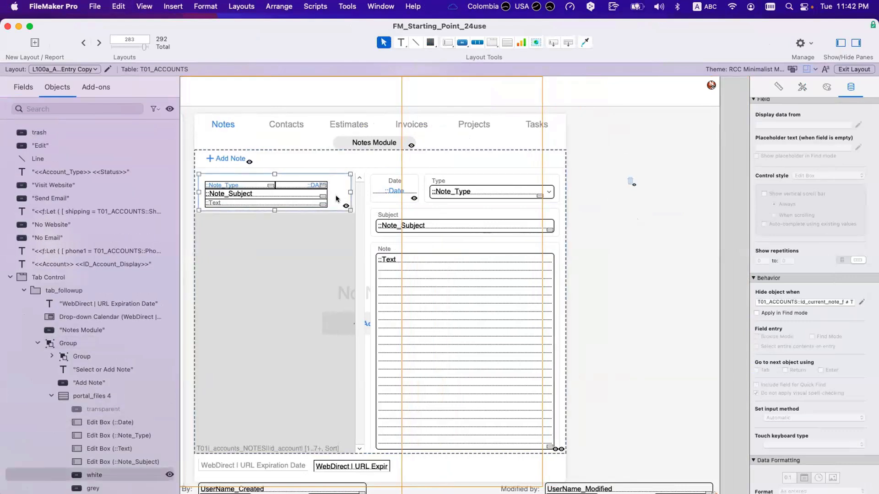
scroll(337, 199, left, 3)
scroll(135, 397, down, 4)
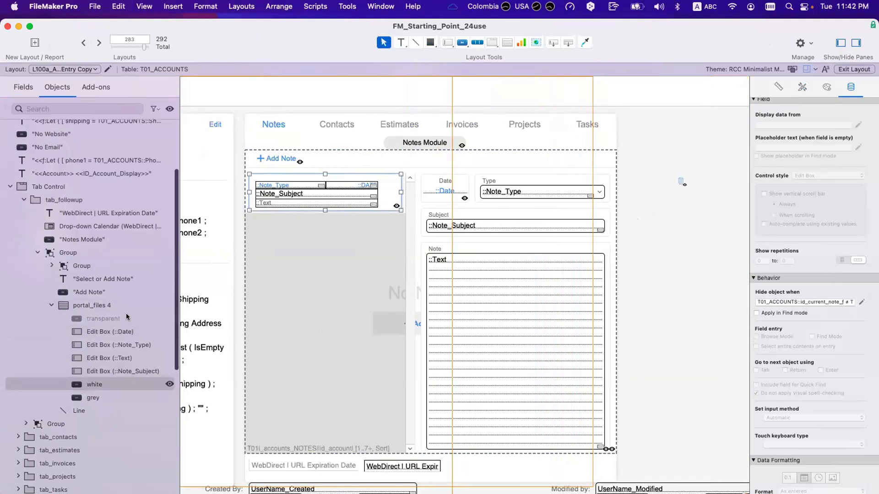
click(165, 317)
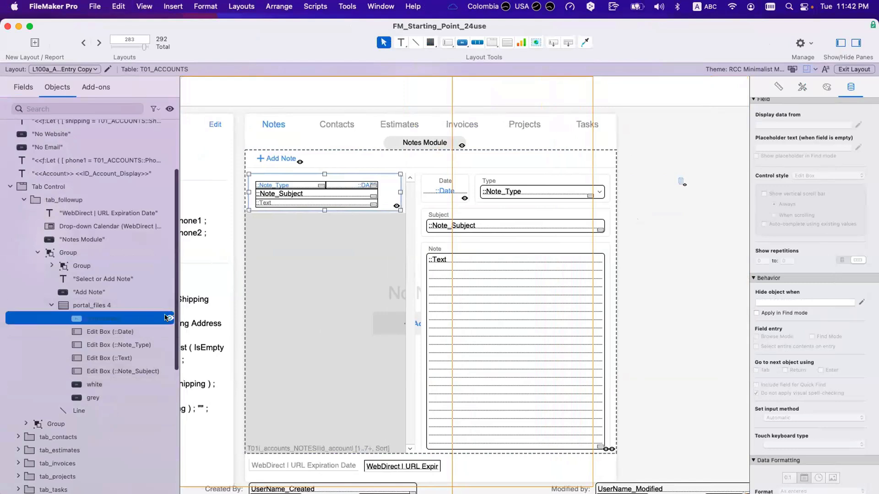
click(157, 388)
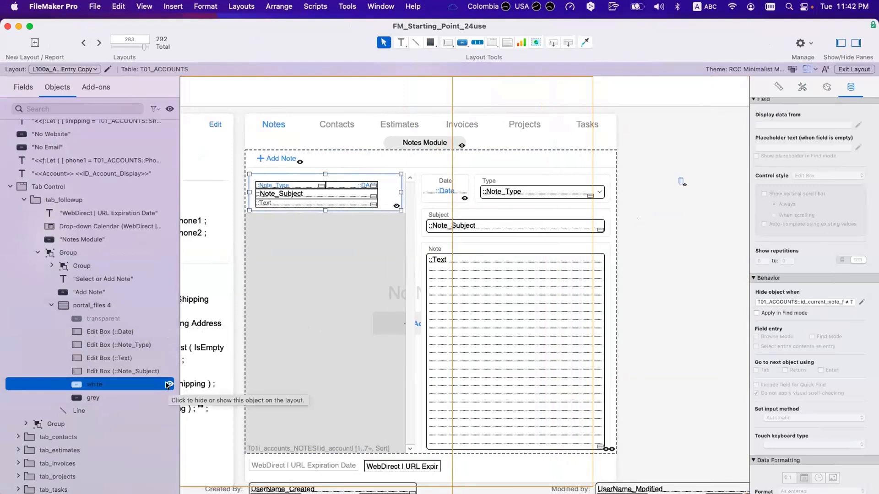
click(168, 385)
Give the grey portal button a solid right-chevron icon to the right of its label, sized 8 pt
click(103, 397)
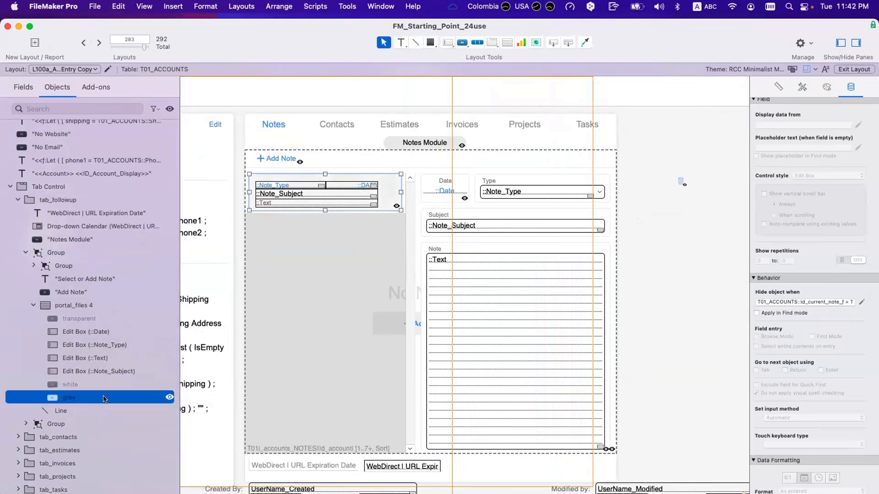
double_click(384, 196)
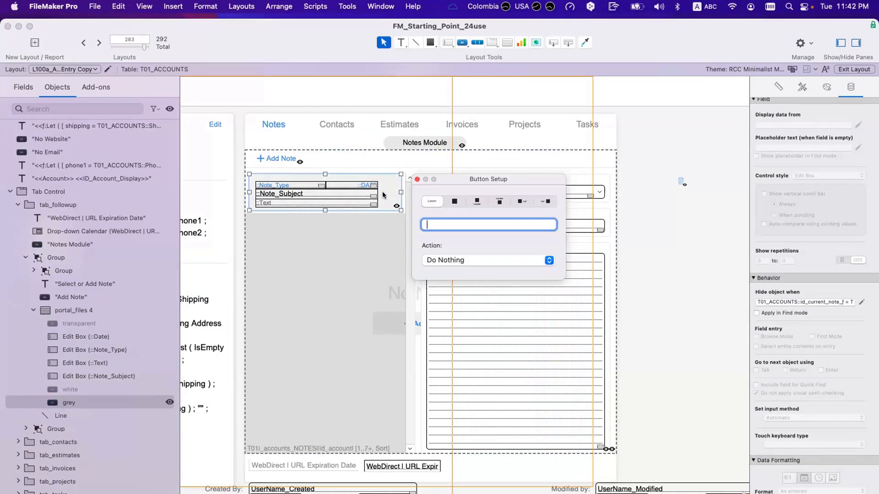
scroll(383, 195, left, 1)
click(540, 201)
scroll(460, 298, down, 5)
scroll(460, 298, down, 10)
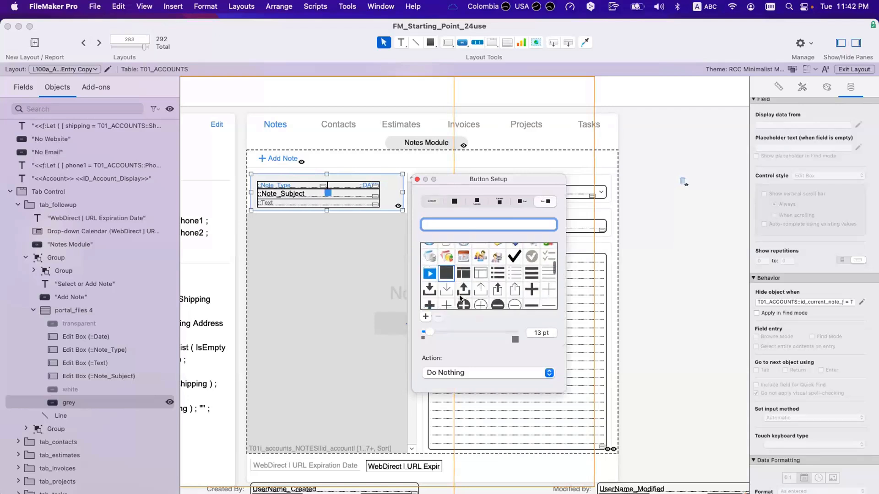
click(495, 285)
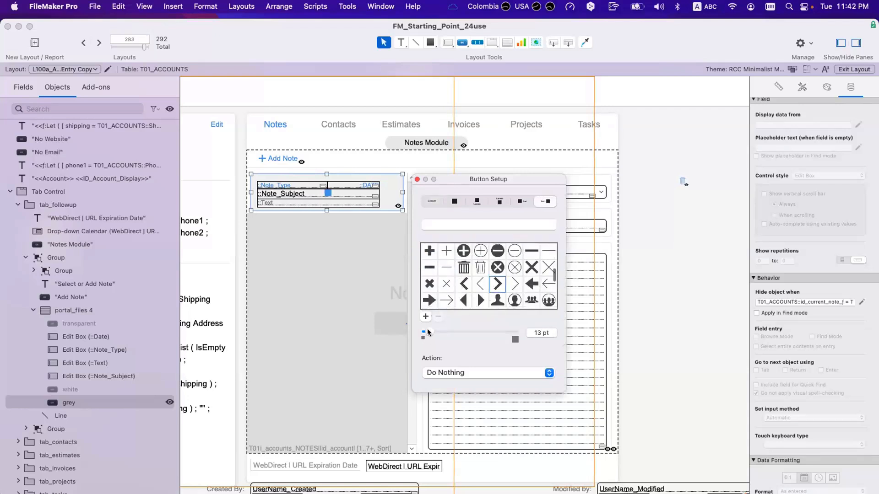
drag(412, 331, 412, 332)
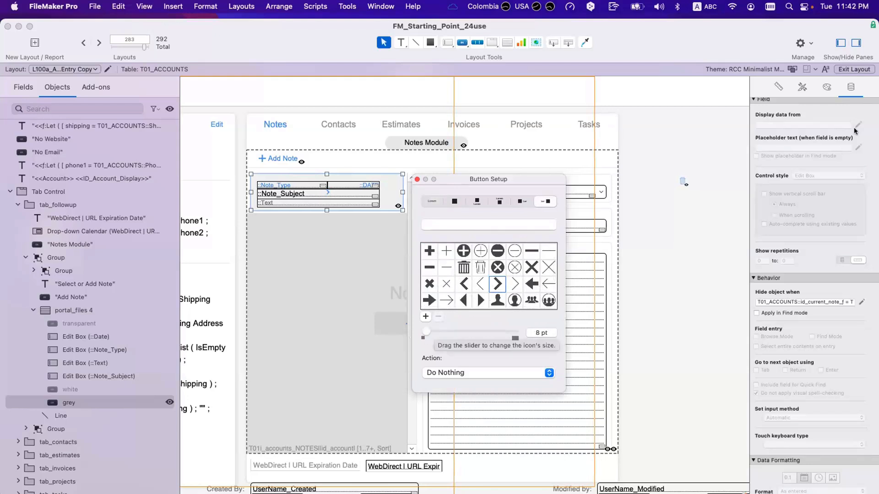
Set the grey button's icon fill to black for the Normal and Hover states
click(827, 87)
scroll(815, 141, down, 2)
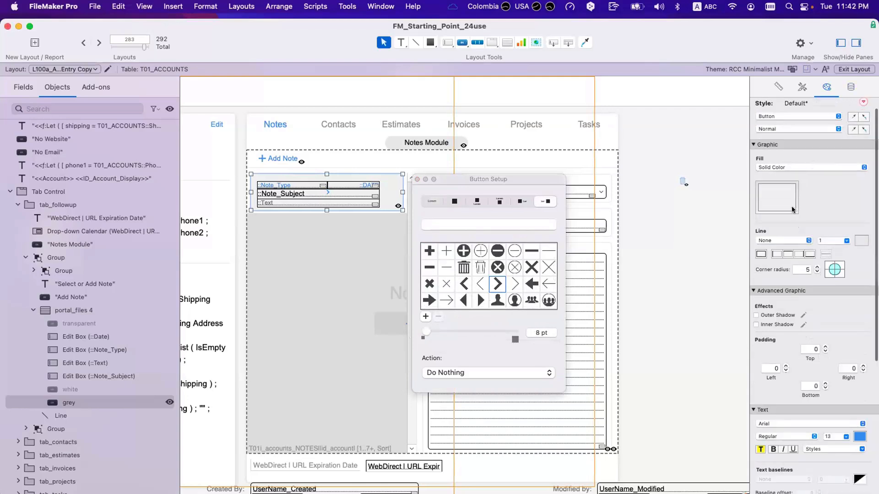
click(801, 113)
click(804, 131)
click(781, 199)
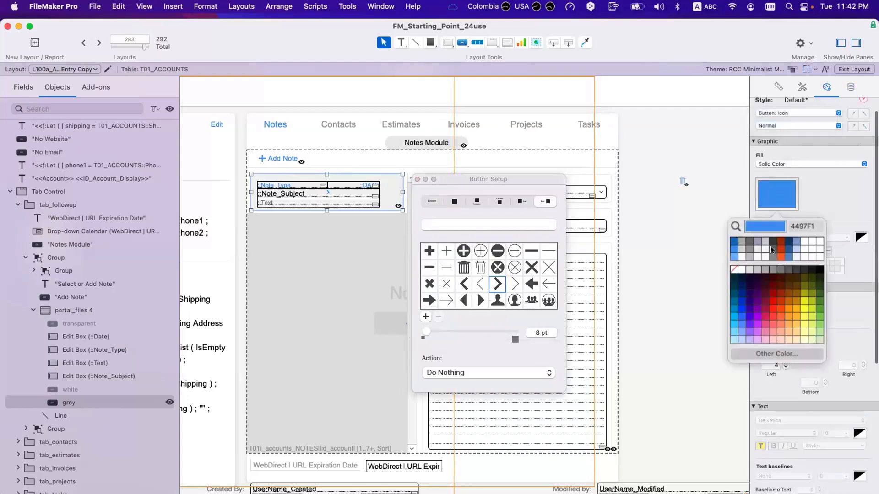
click(822, 270)
click(809, 125)
click(808, 135)
click(784, 201)
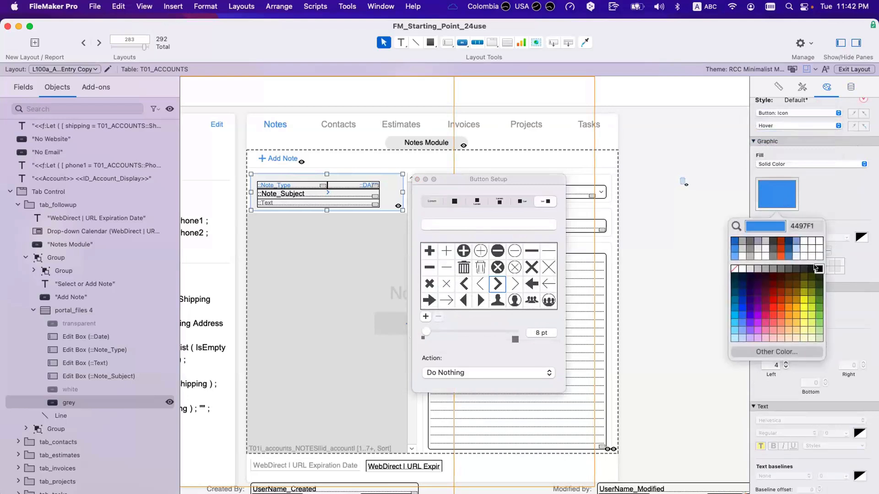
click(819, 270)
Set the grey button's icon fill to black for the Pressed and In Focus states
click(780, 126)
click(780, 136)
click(787, 209)
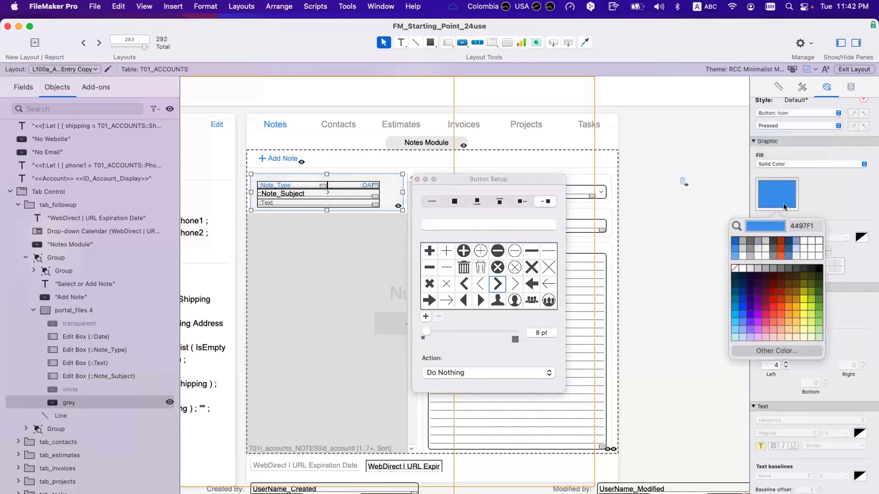
click(820, 269)
click(780, 126)
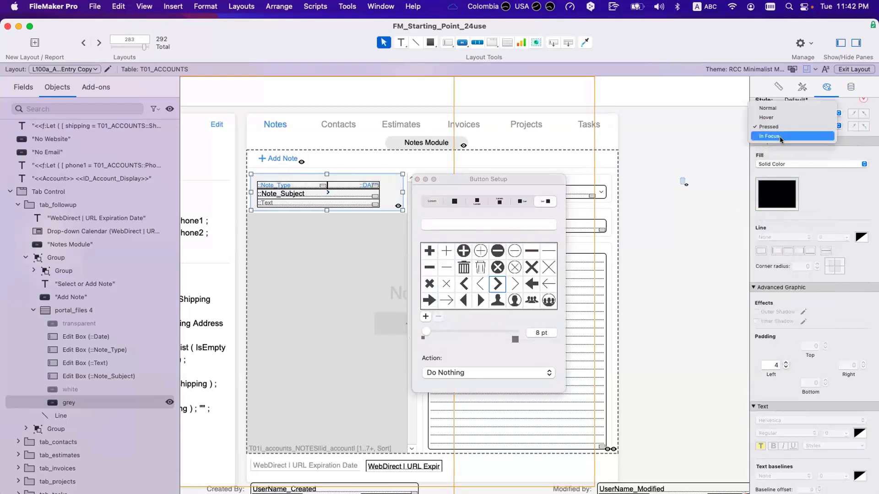
click(780, 136)
click(778, 195)
click(816, 269)
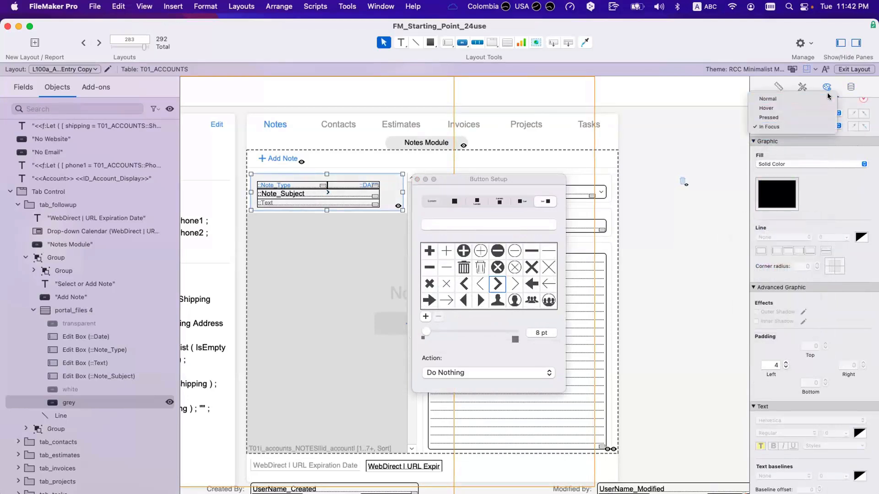
click(802, 87)
click(827, 88)
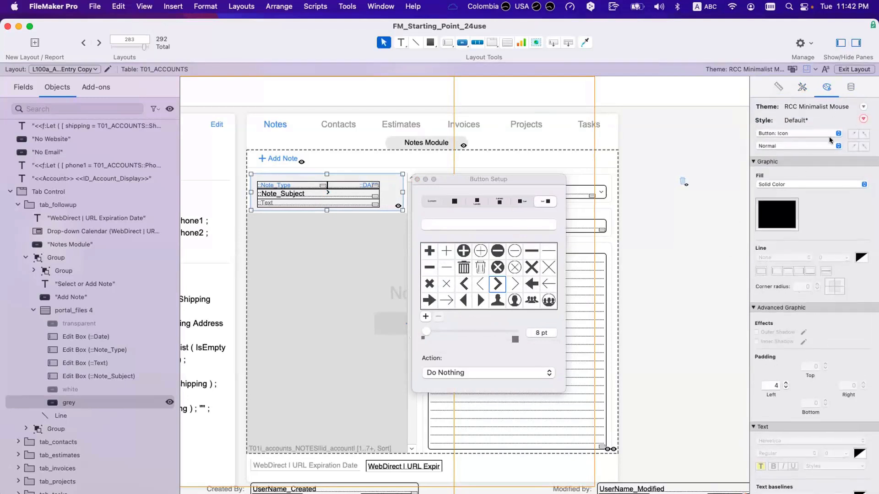
scroll(830, 139, down, 5)
scroll(830, 140, up, 4)
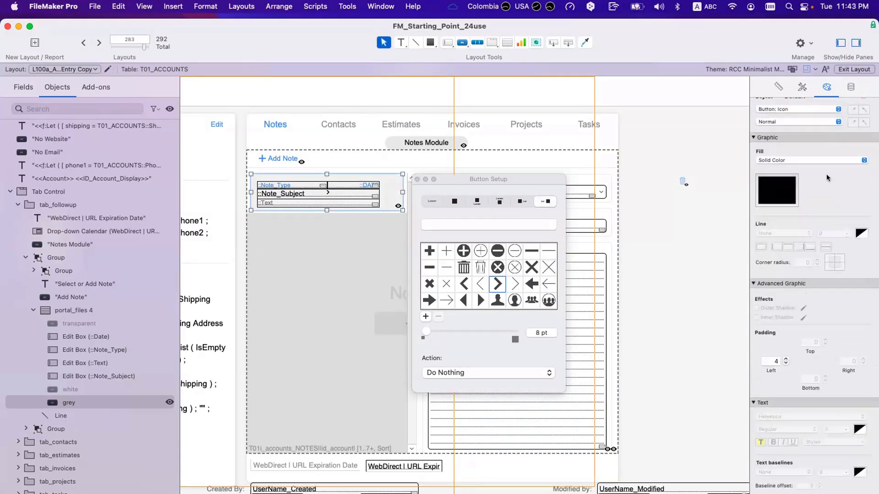
click(852, 86)
click(827, 87)
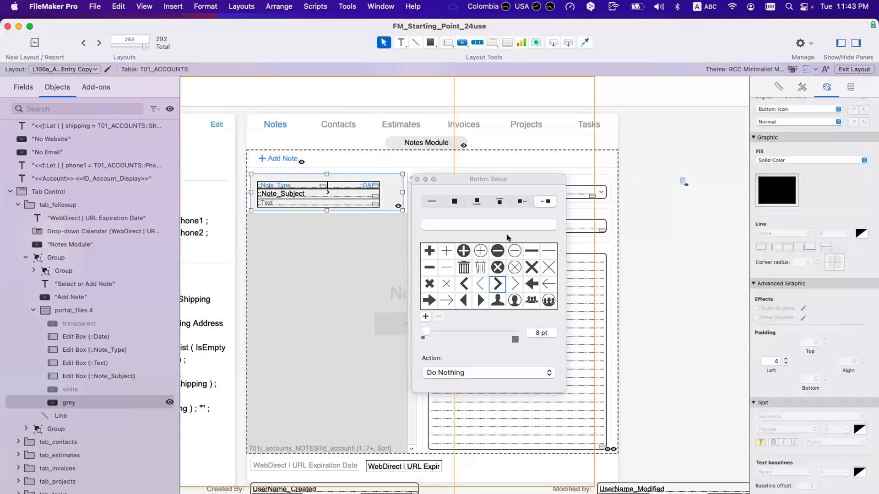
Close the button setup, then right-align the grey button's chevron icon and set its right padding to 13
click(417, 180)
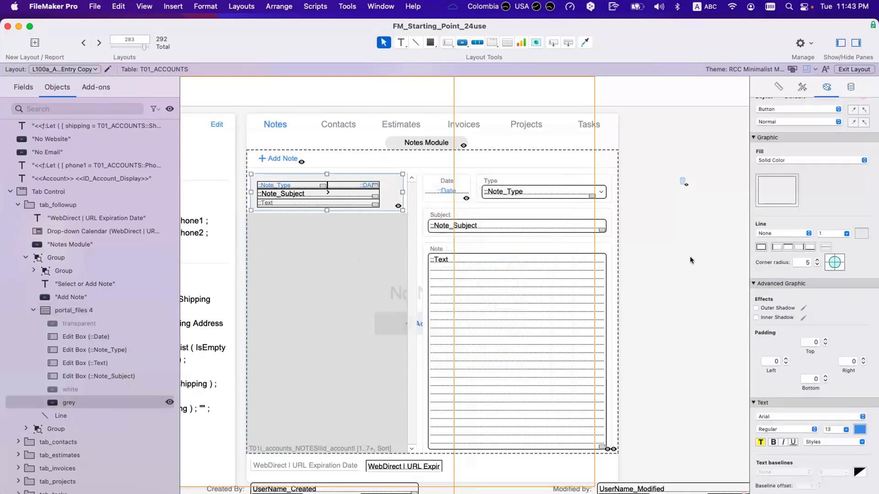
scroll(806, 421, down, 3)
scroll(805, 421, down, 1)
click(796, 440)
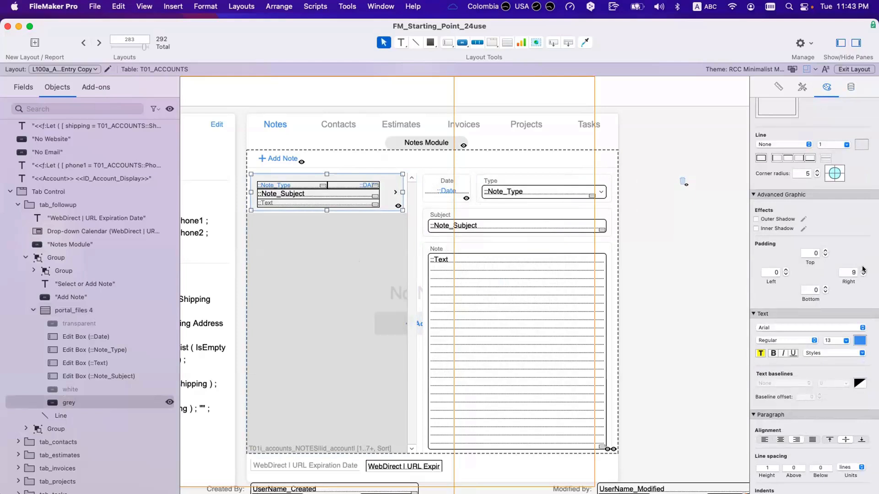
click(672, 279)
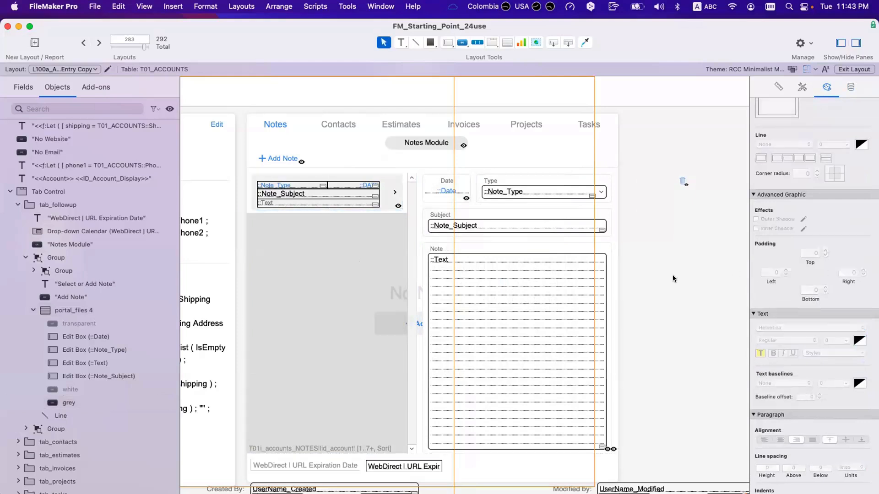
click(392, 200)
click(392, 200)
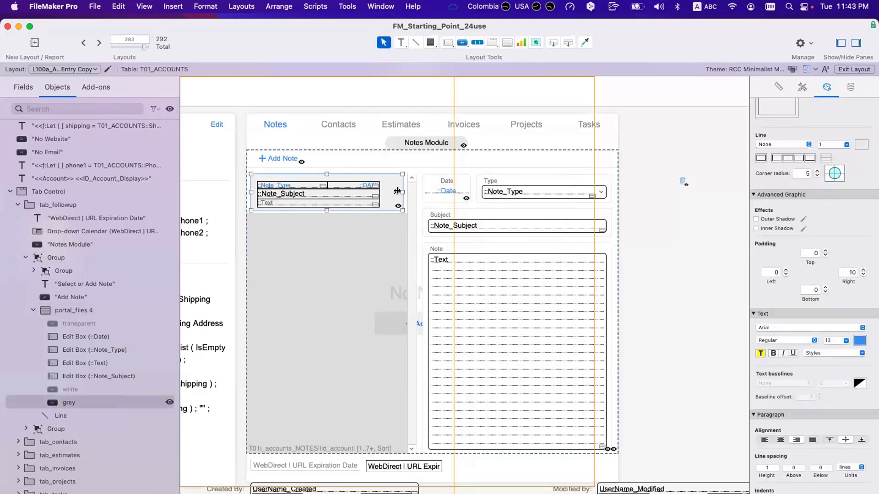
scroll(397, 191, left, 2)
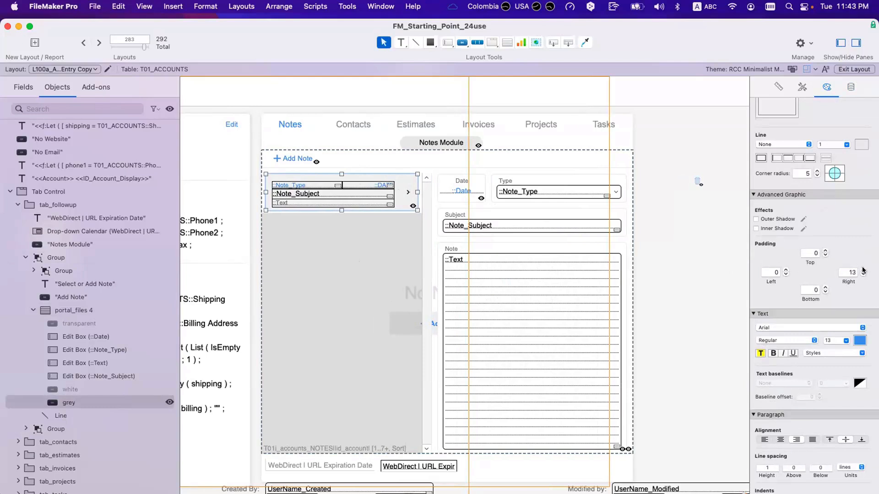
click(403, 198)
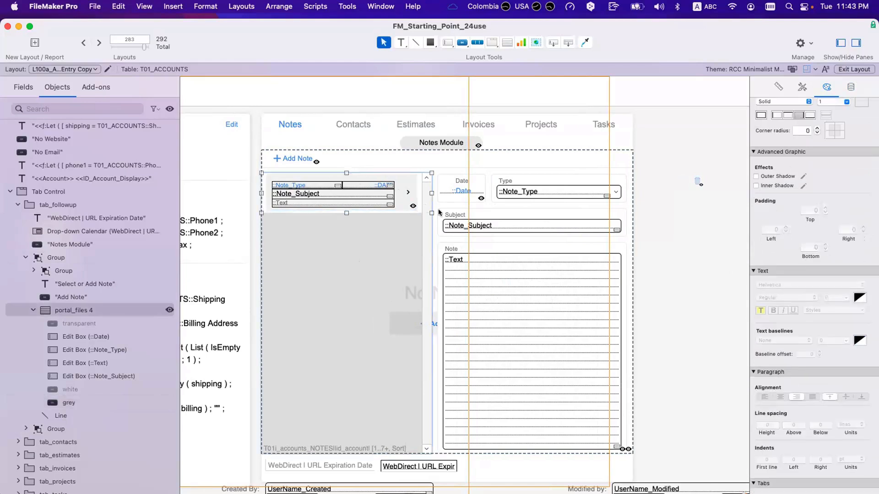
click(401, 200)
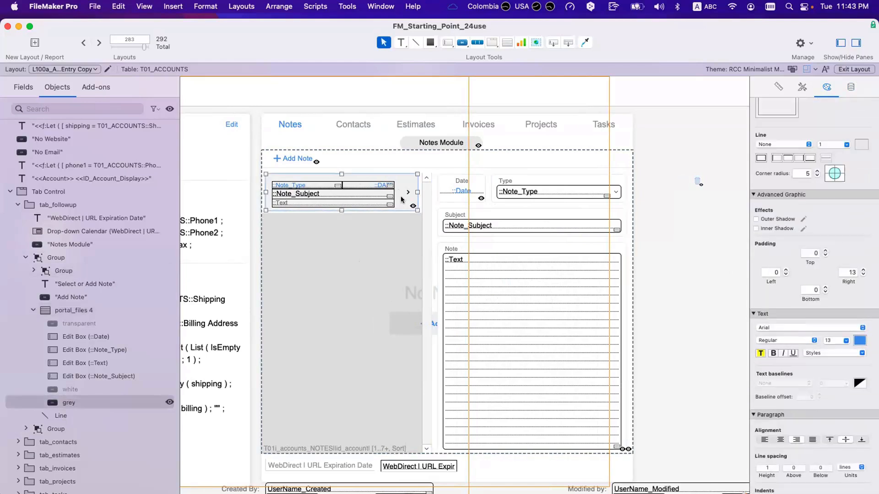
Save the layout and switch to the WebDirect session in the browser
key(super+s)
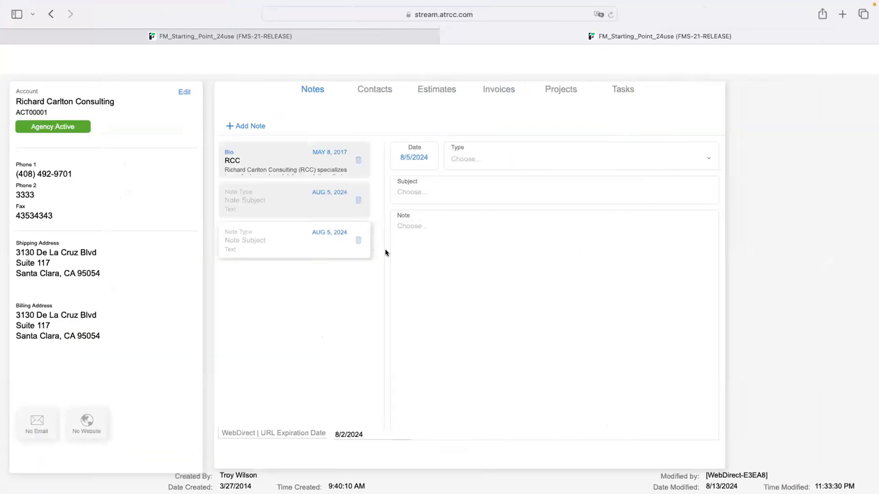
key(ctrl+Left)
key(ctrl+Right)
Select the three notes in turn to check how the chevron and trash icons behave for active and inactive rows
click(342, 164)
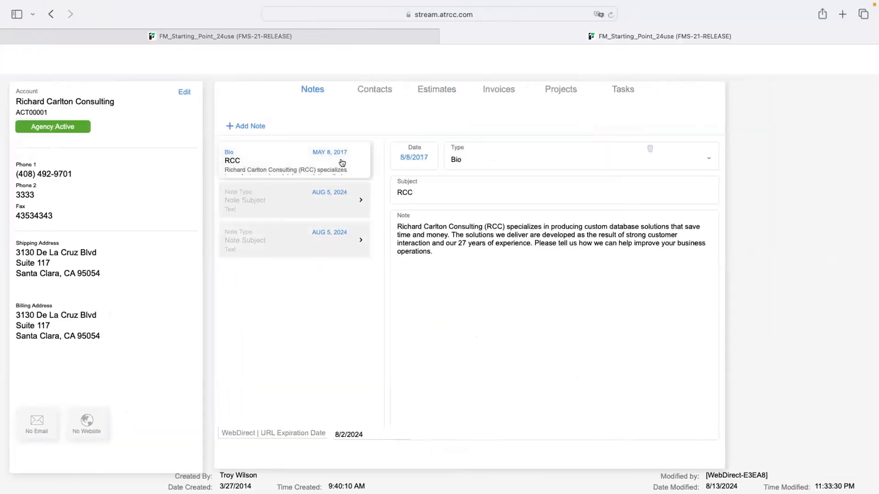
click(342, 191)
click(333, 238)
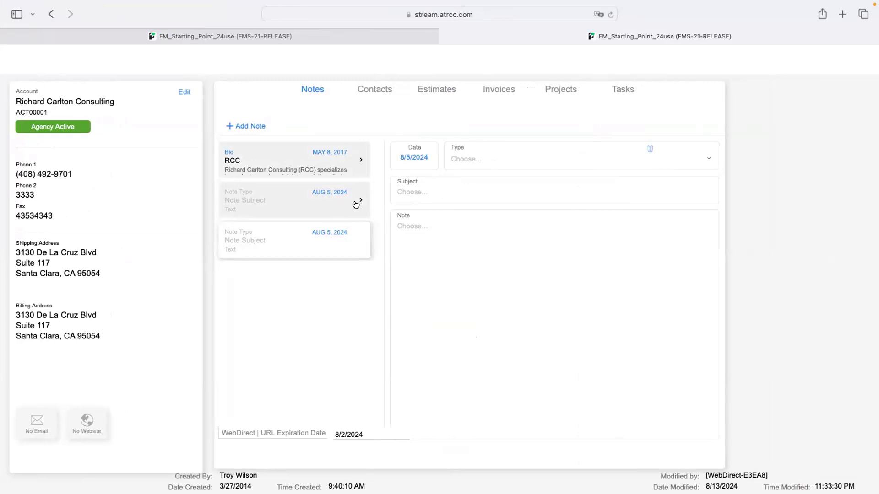
click(342, 165)
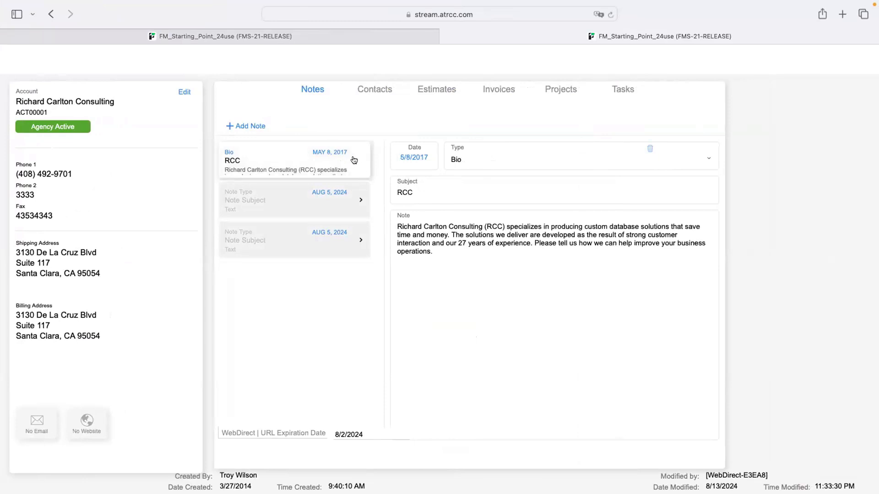
click(342, 206)
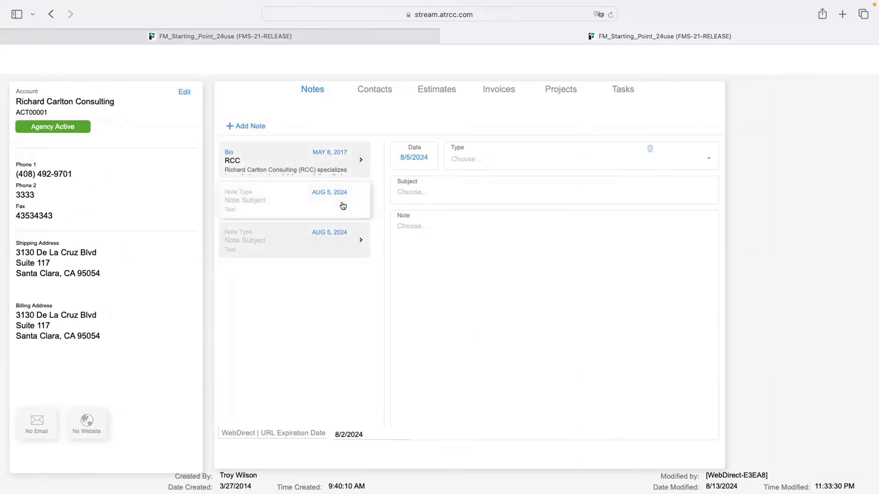
click(345, 227)
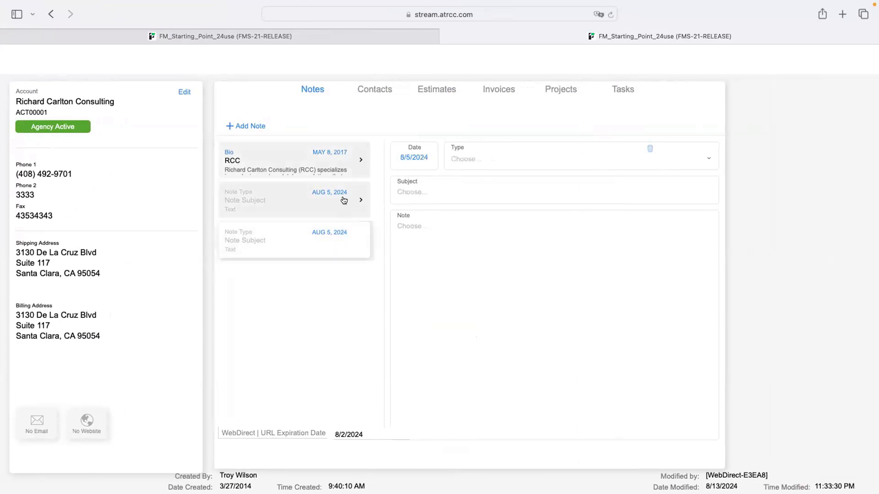
click(343, 200)
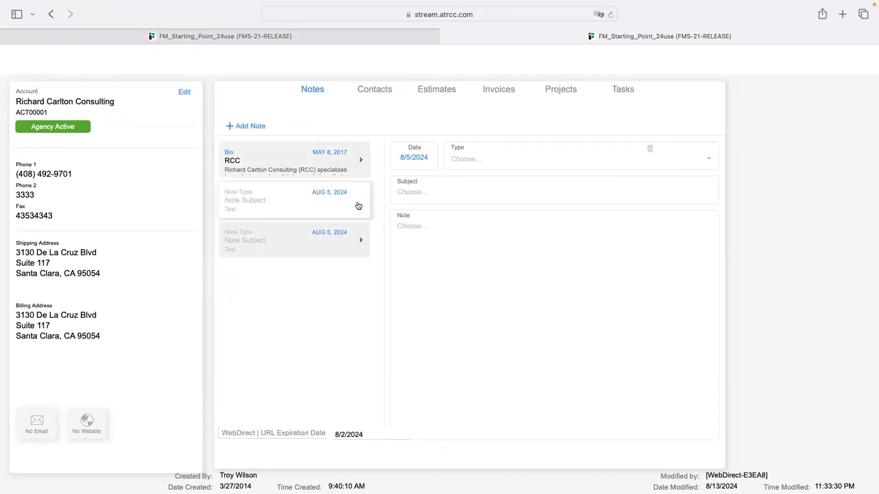
Switch back to the FileMaker layout and hide the transparent button inside the notes portal from view
key(ctrl+Left)
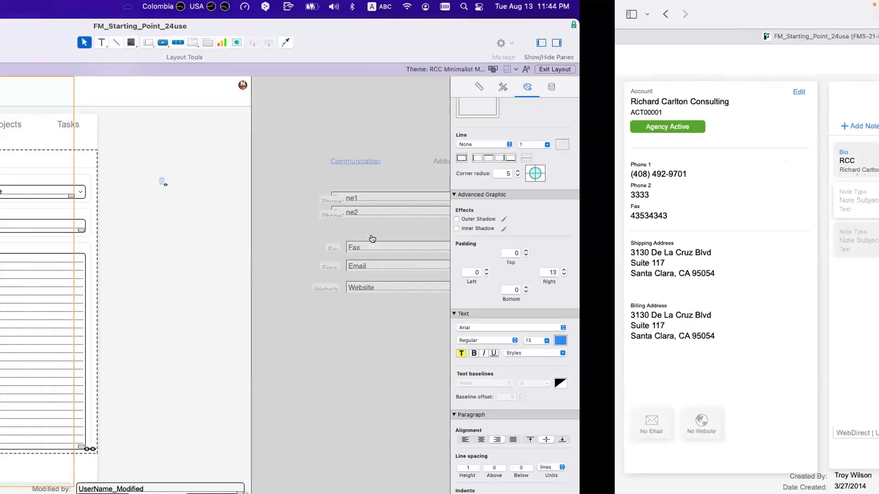
scroll(335, 220, left, 8)
scroll(335, 220, right, 6)
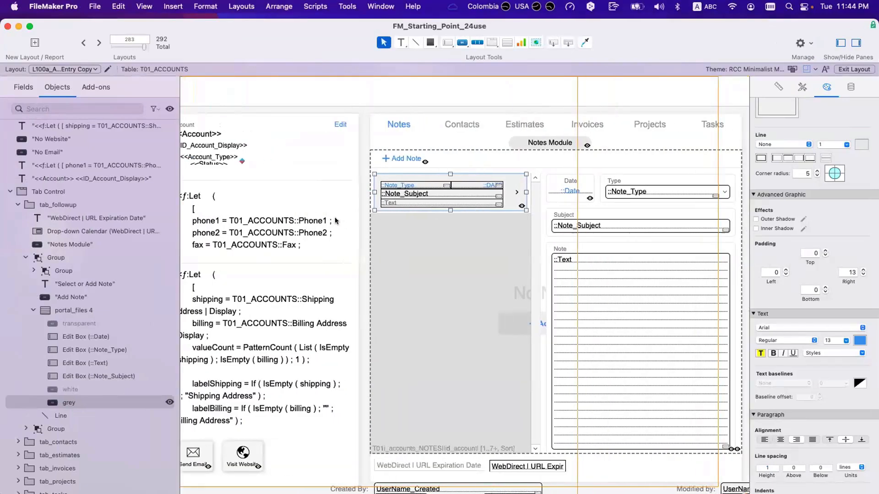
click(683, 182)
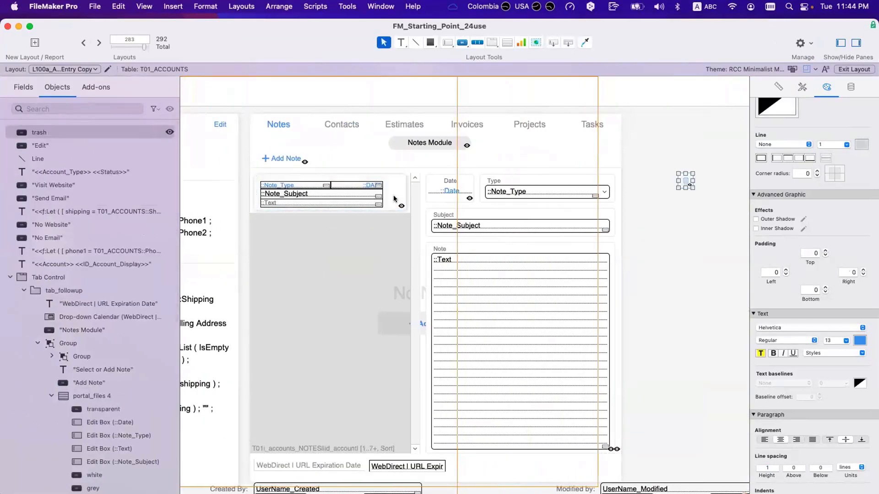
click(119, 343)
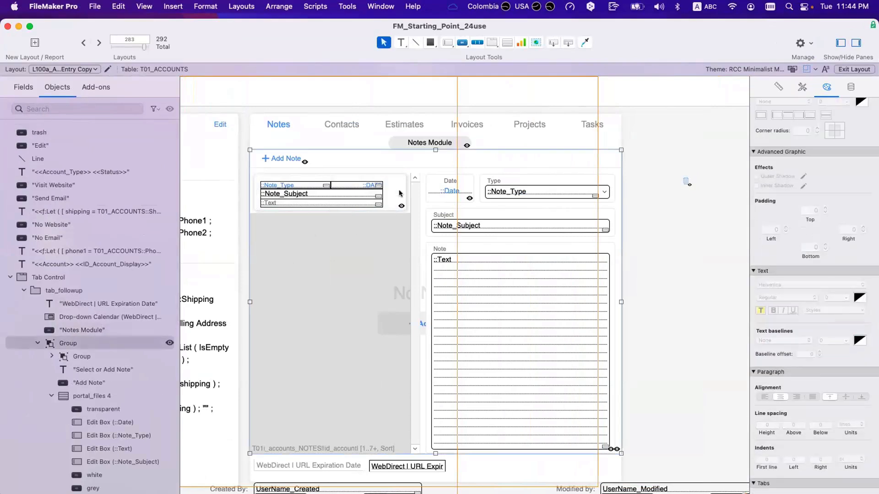
click(383, 207)
click(169, 410)
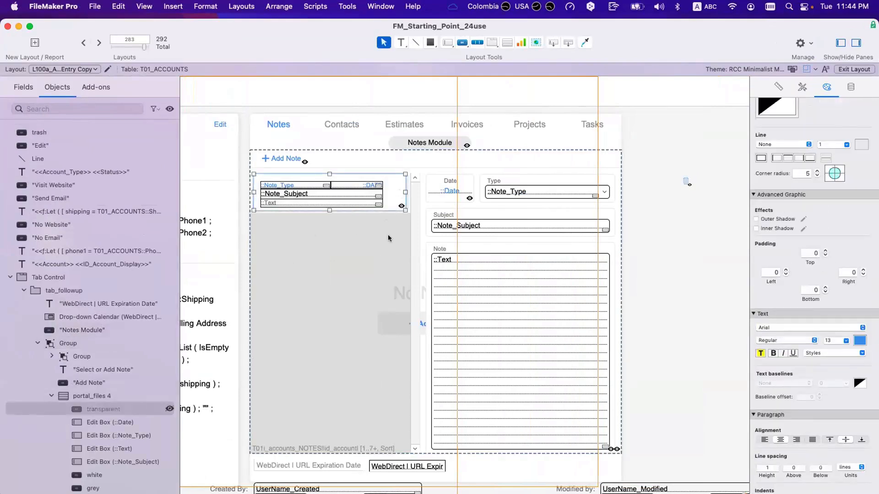
Move the trash button into the portal row beside the note fields, and check it in the WebDirect session
click(394, 197)
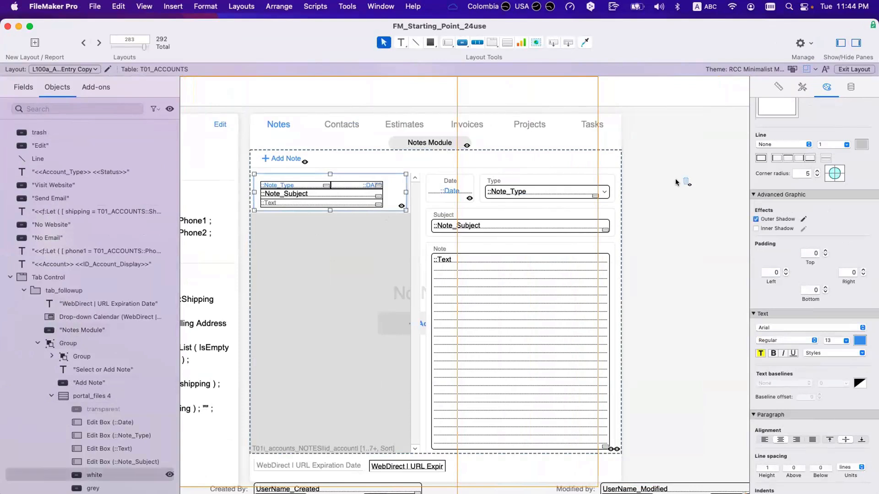
drag(685, 182, 392, 194)
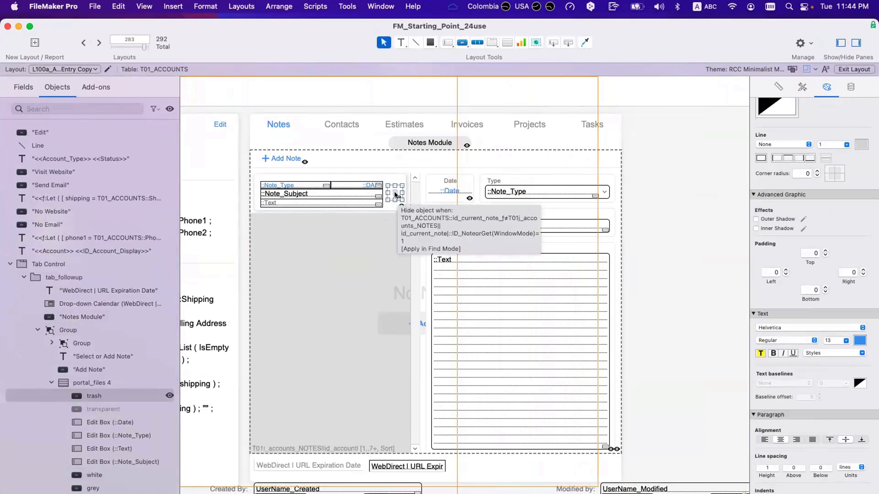
key(ctrl+Right)
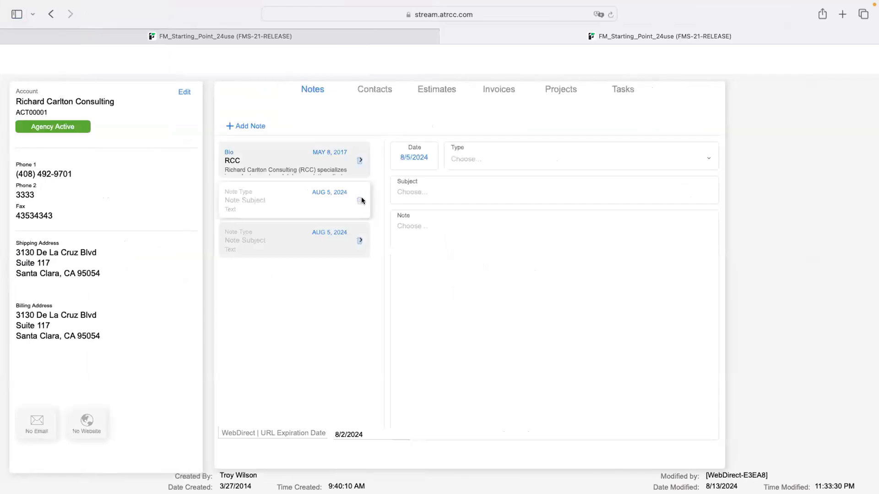
Return to the FileMaker layout and clear the trash button's Hide object when formula
key(ctrl+Left)
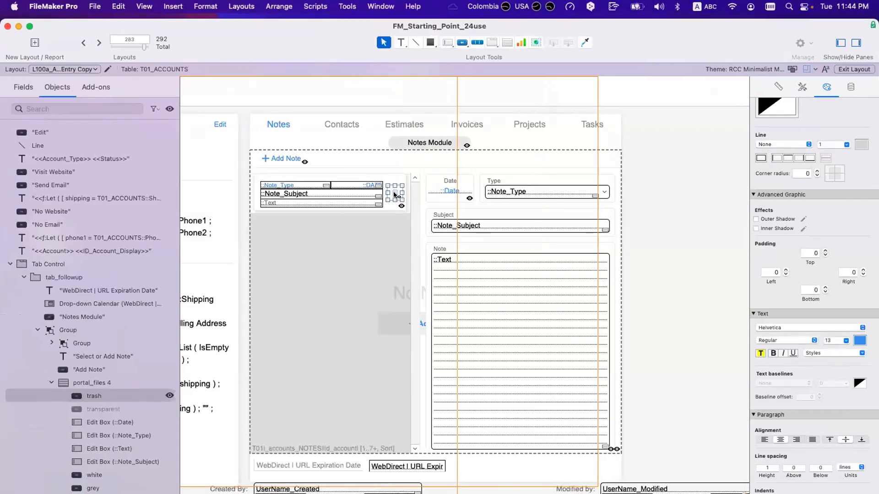
click(852, 87)
click(861, 273)
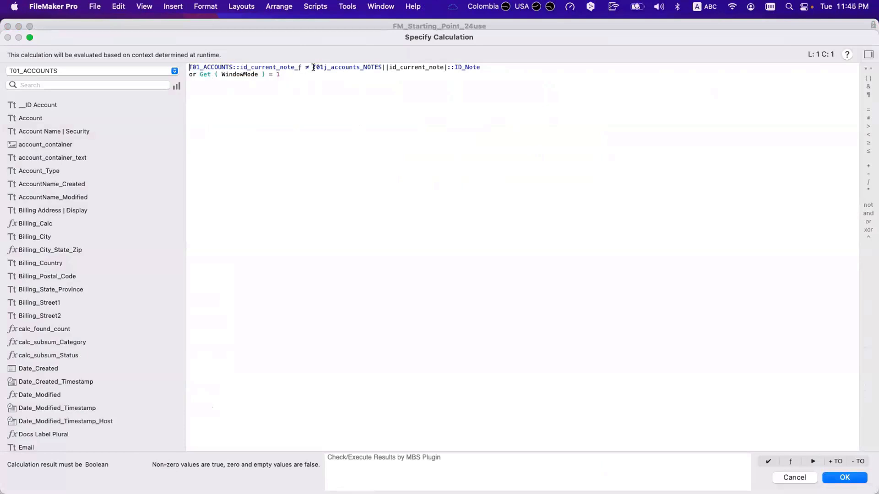
drag(485, 69, 310, 67)
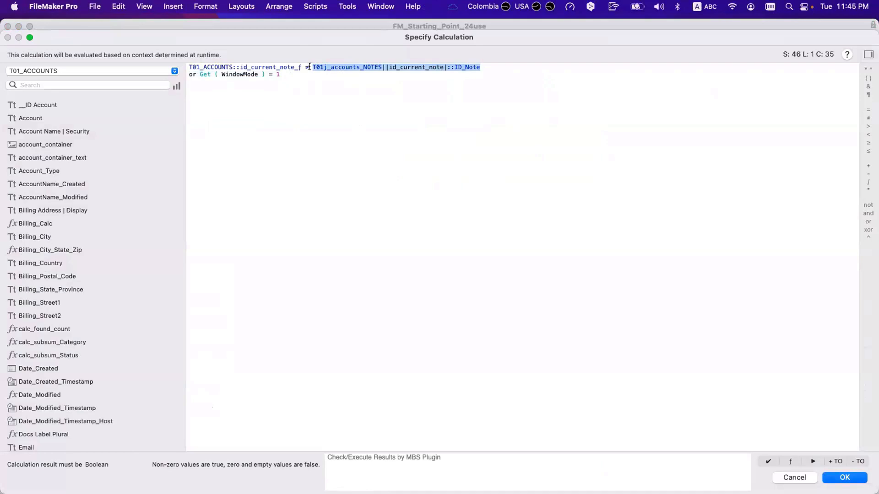
key(super+a)
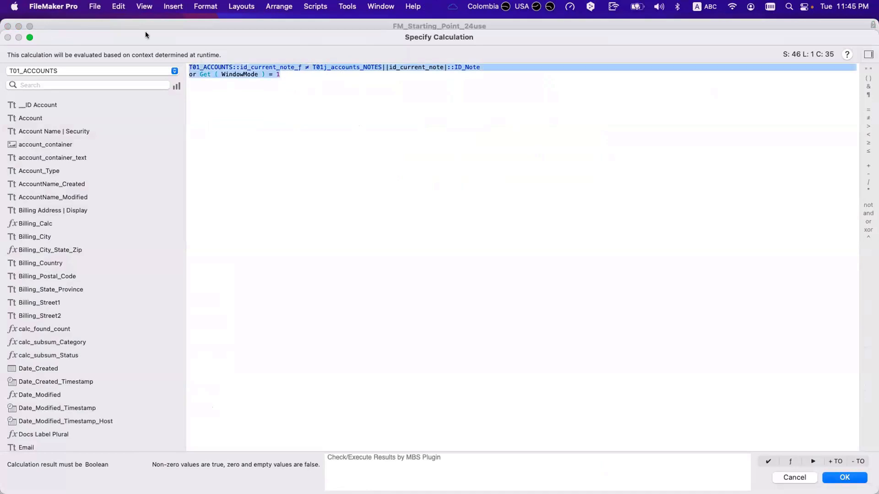
key(BackSpace)
key(KP_Enter)
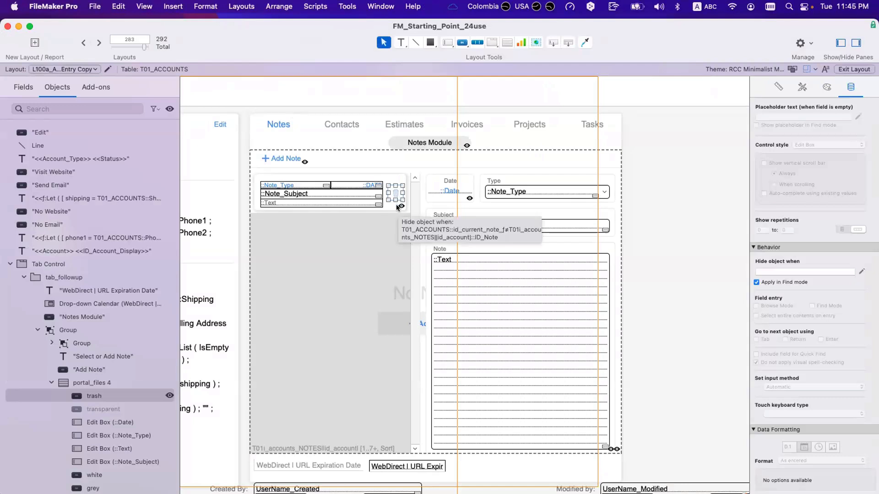
Copy the white button's hide condition, T01_ACCOUNTS::id_current_note_ƒ ≠ T01i_accounts_NOTES||id_account|::ID_Note, to the trash button
click(397, 208)
click(853, 272)
click(860, 272)
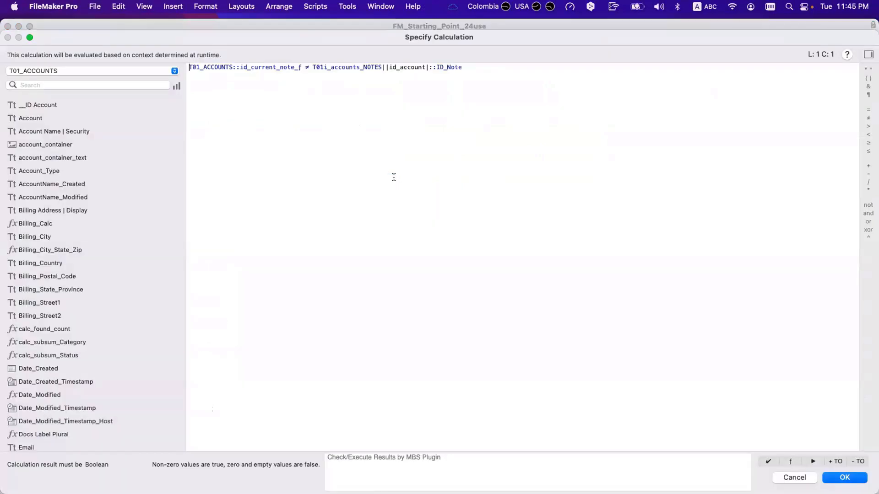
drag(385, 111, 171, 36)
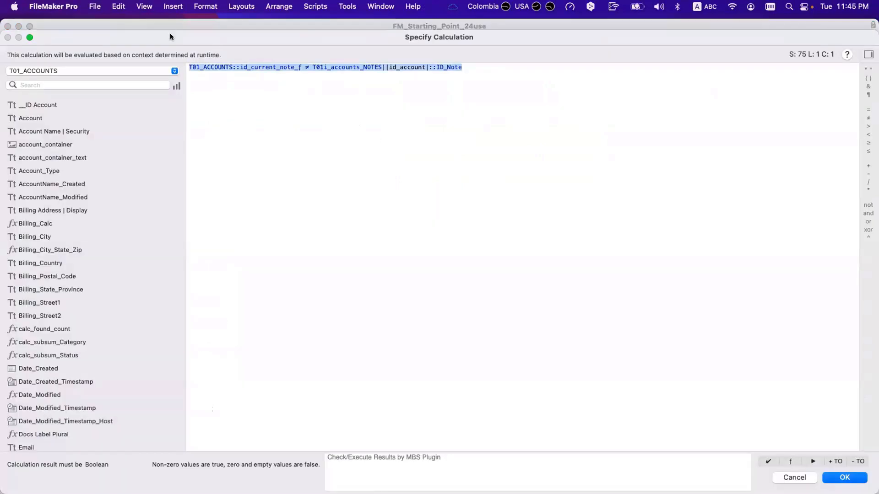
key(Escape)
click(395, 193)
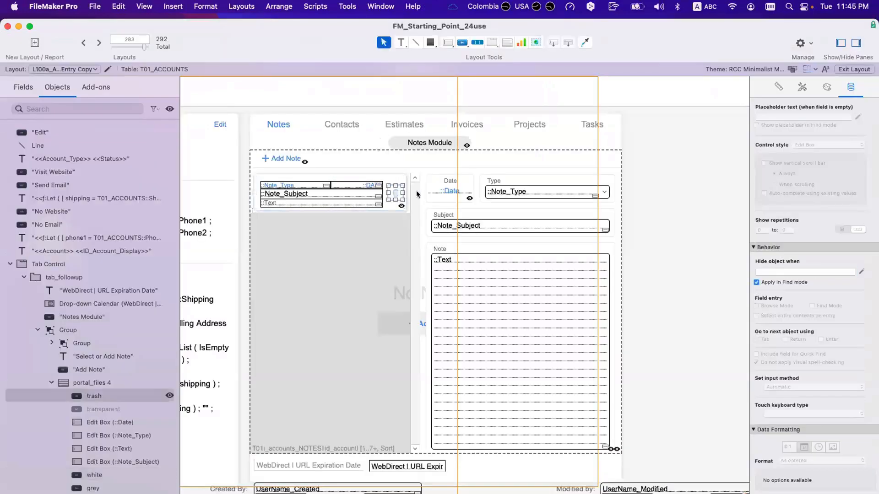
click(788, 271)
key(super+v)
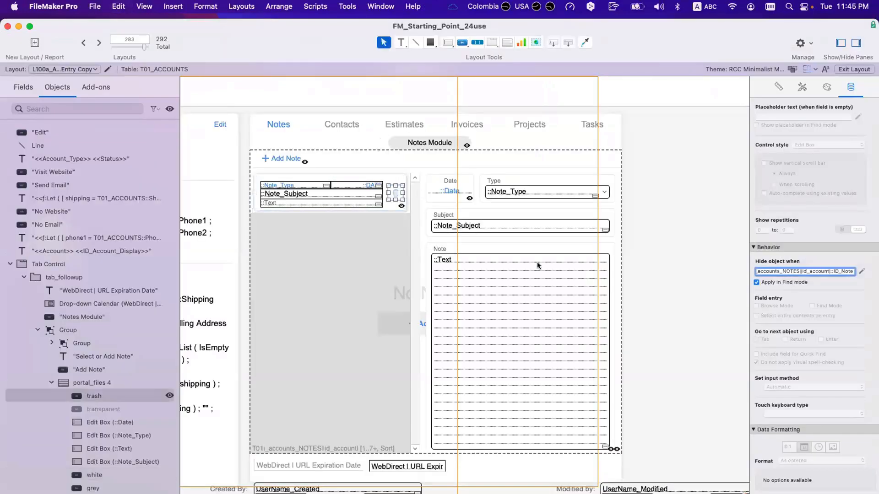
Select the trash and white buttons together to compare their hide condition, then save the layout and switch to WebDirect
click(482, 250)
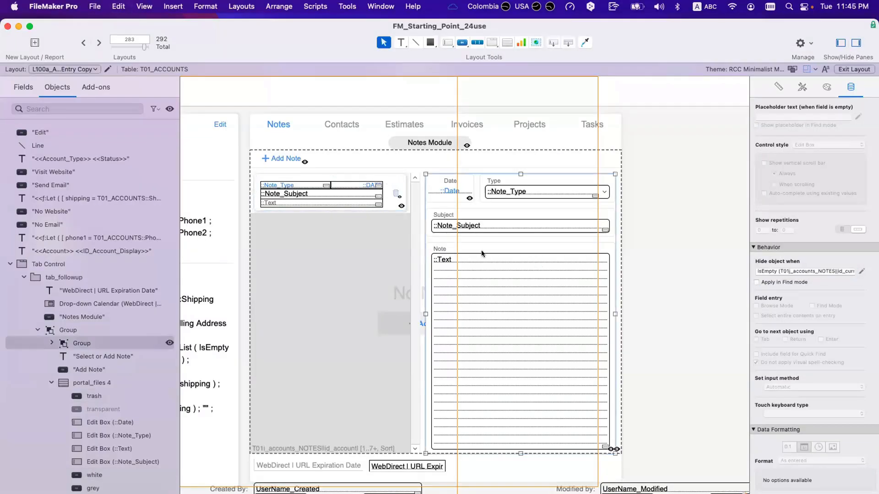
click(395, 205)
shift+click(394, 206)
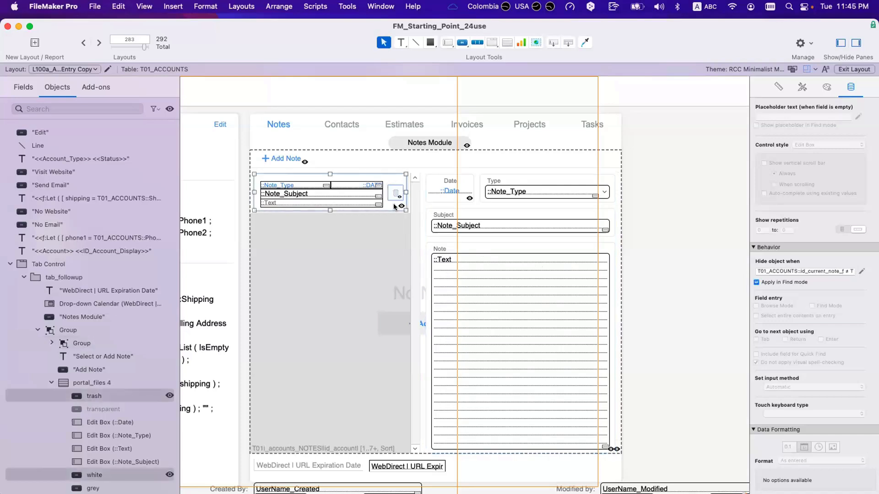
key(super+s)
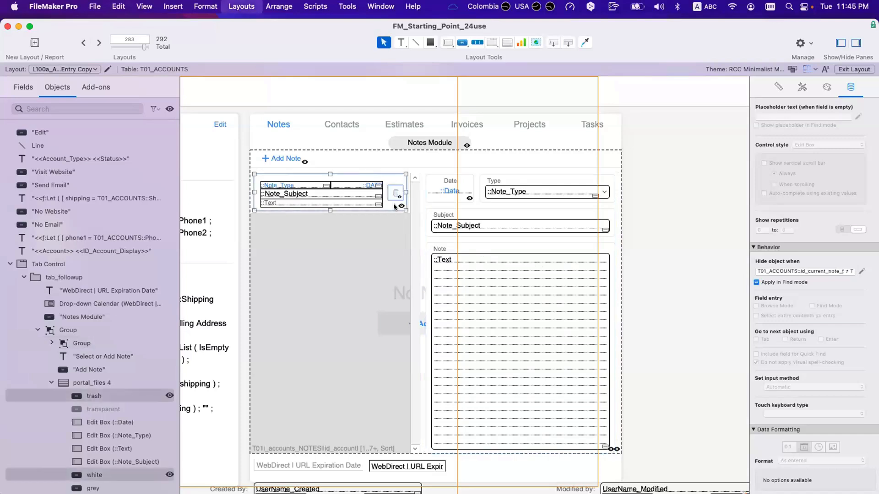
key(ctrl+Right)
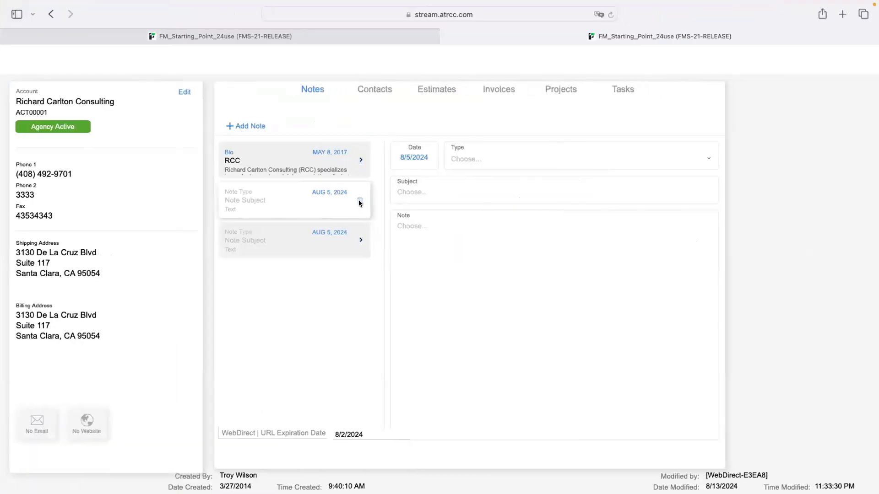
Return to the layout, nudge the trash button up three increments in the portal row, and save
key(ctrl+Left)
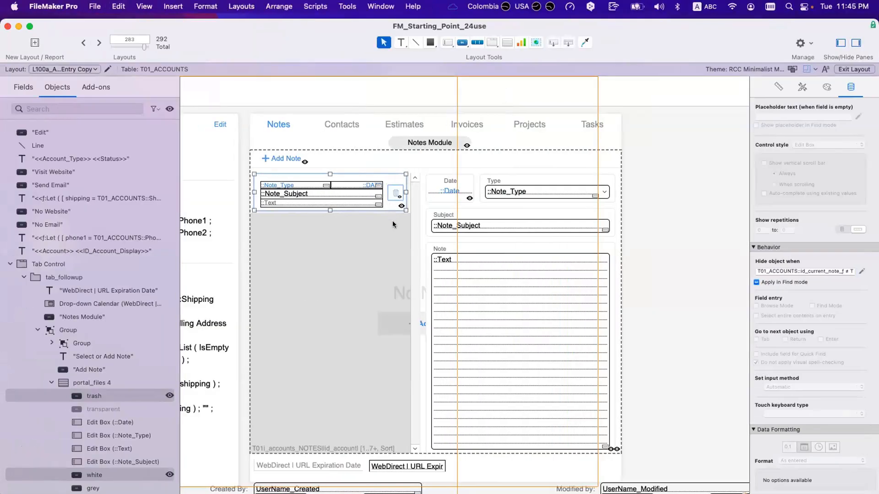
click(395, 195)
key(Up)
key(Up)
key(Up)
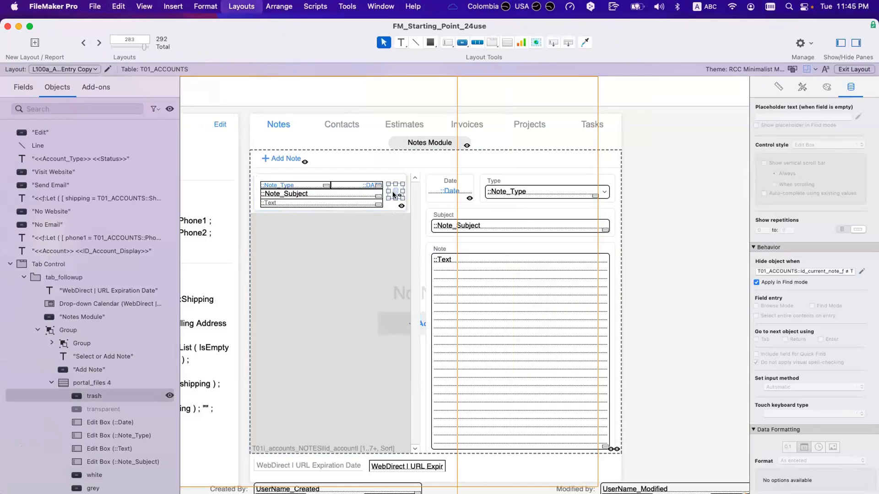
In WebDirect, activate the RCC note and the second note, testing each row's trash icon and cancelling the deletion
key(ctrl+Right)
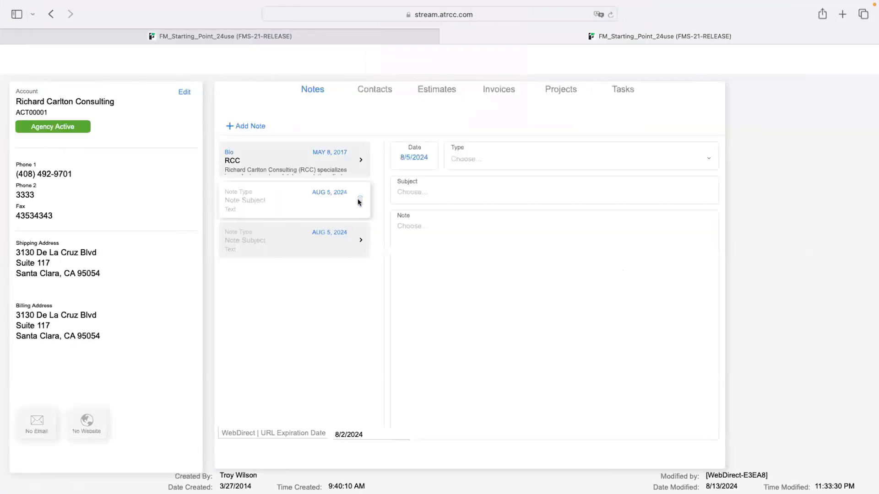
click(360, 161)
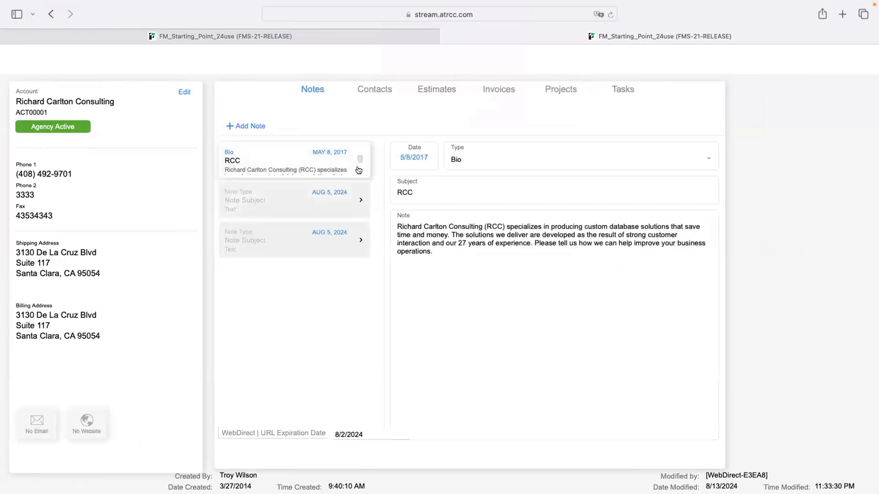
click(358, 157)
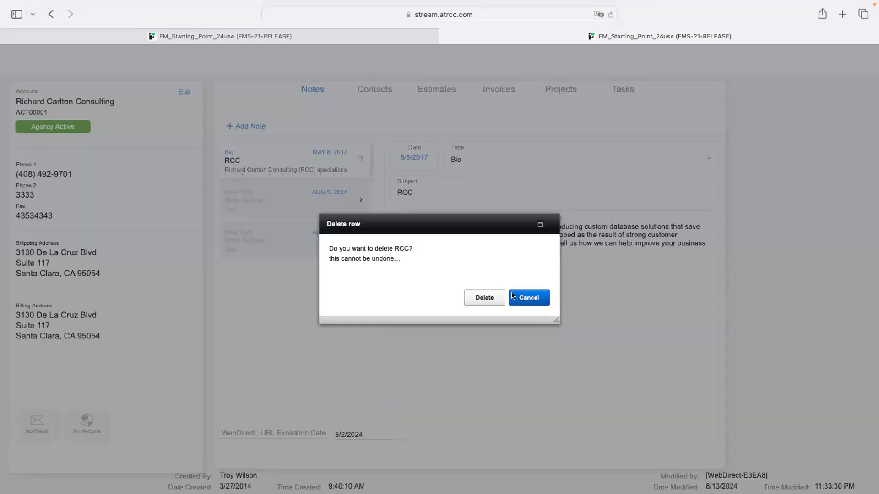
click(528, 298)
click(359, 211)
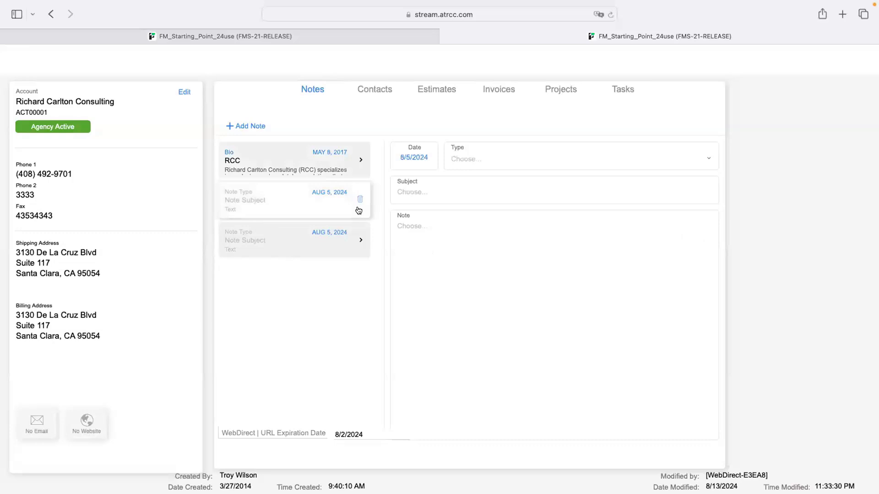
click(360, 200)
click(542, 299)
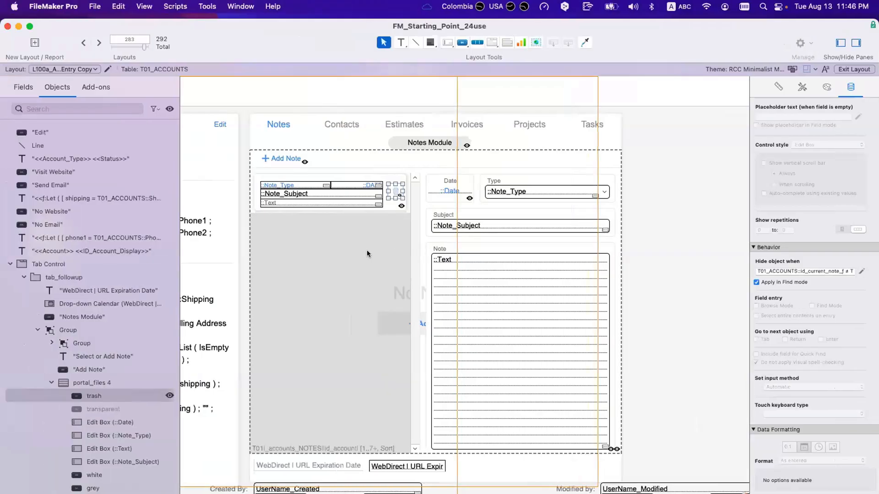
Back on the FileMaker layout, clear the hide condition of the trash button in the portal row
click(403, 196)
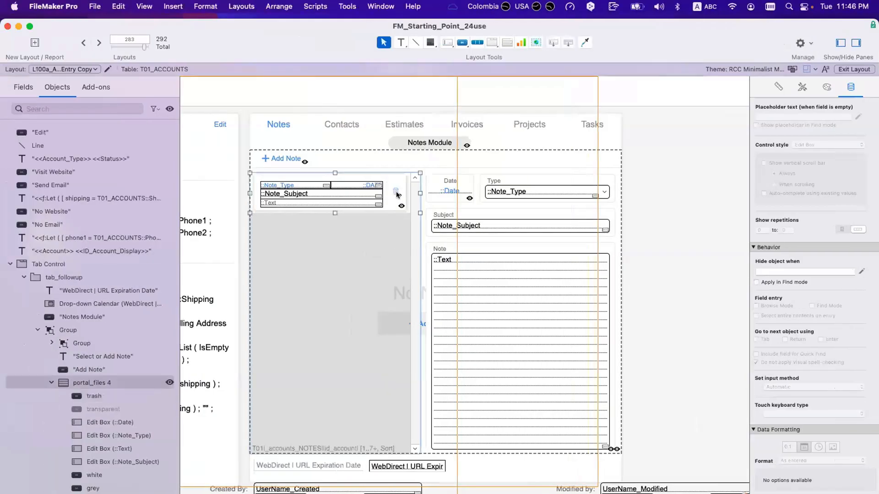
click(395, 191)
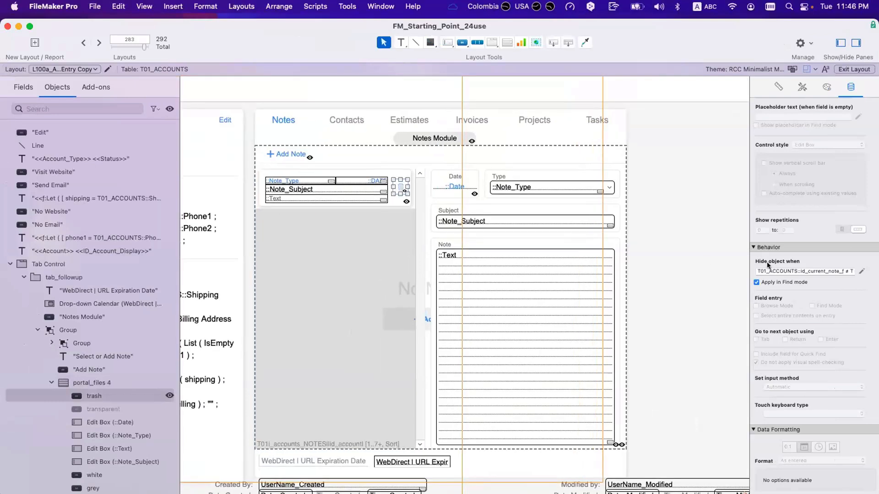
click(769, 270)
key(BackSpace)
click(675, 265)
Try deleting the trash button from the portal row, and undo the deletion
scroll(397, 182, down, 1)
click(399, 176)
click(399, 176)
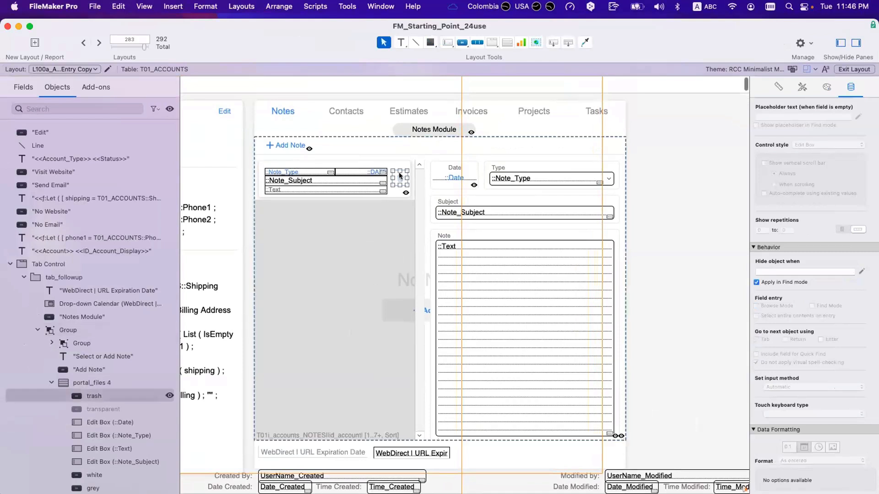
key(BackSpace)
click(495, 265)
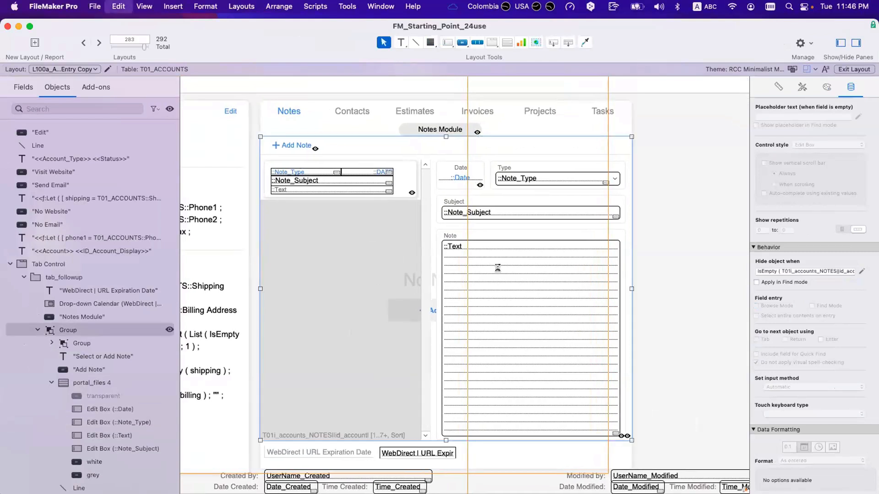
key(super+z)
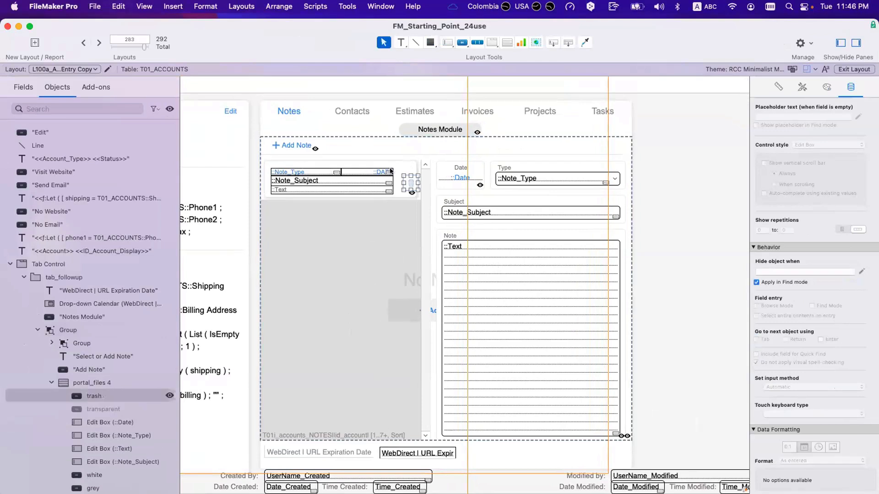
Move the trash button out of the portal row onto the lower part of the Note text area
drag(410, 182, 541, 316)
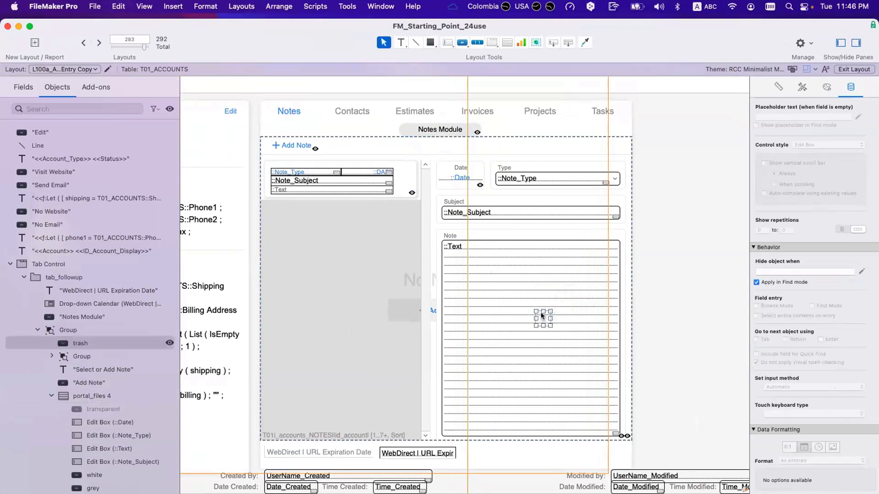
scroll(542, 314, down, 2)
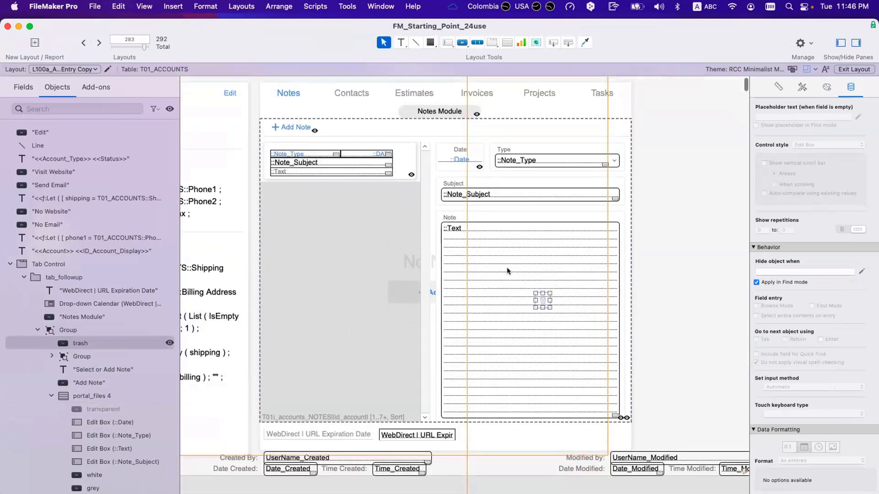
Hide the transparent and white buttons in the portal row from view, and set the grey button's right padding to 10
click(399, 170)
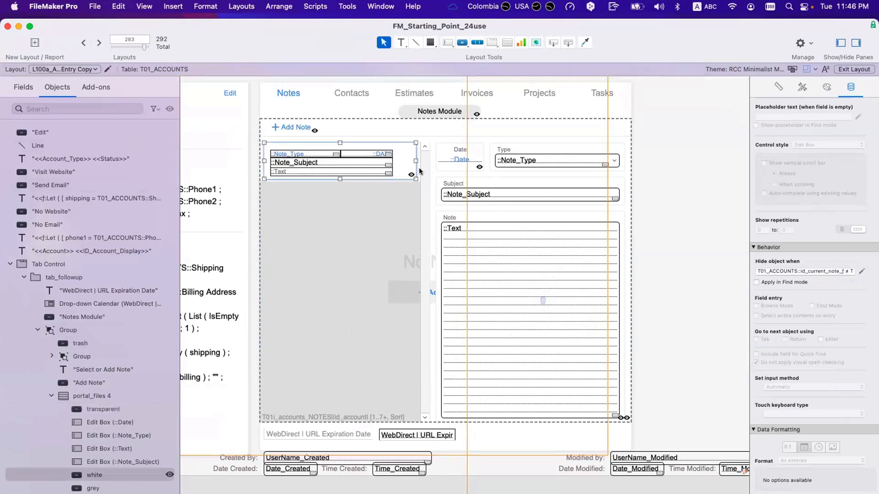
click(401, 162)
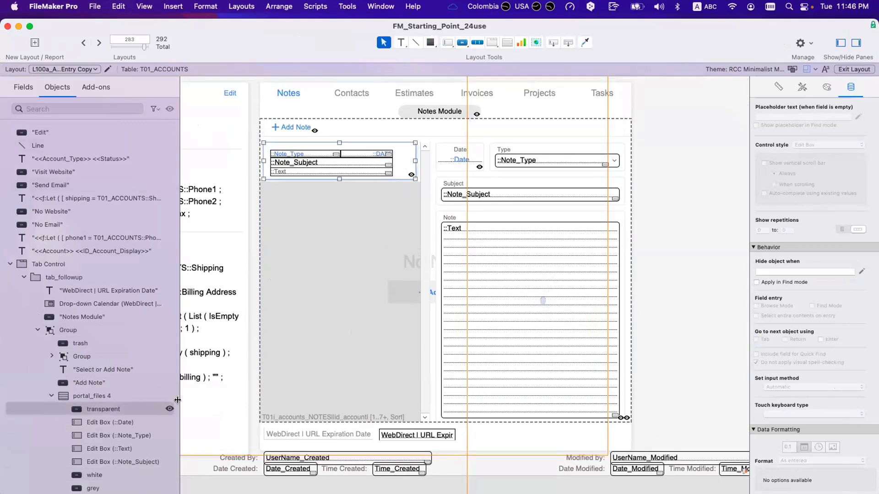
scroll(165, 387, down, 4)
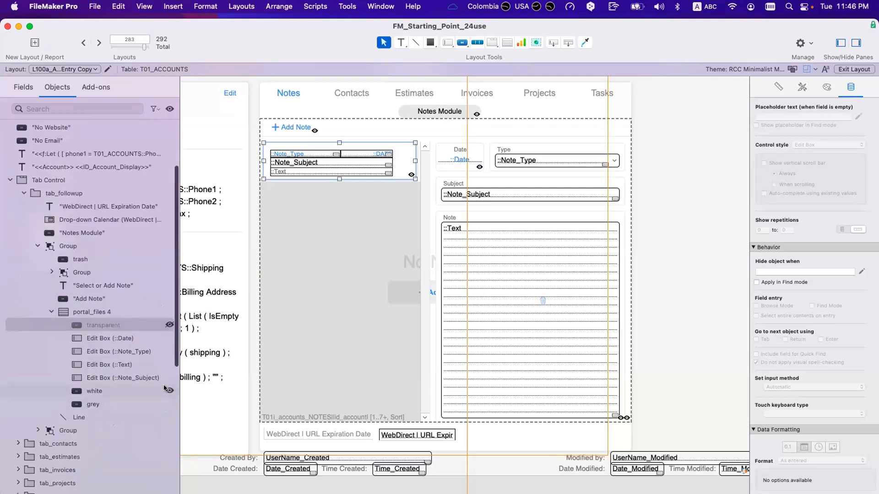
click(170, 391)
click(397, 171)
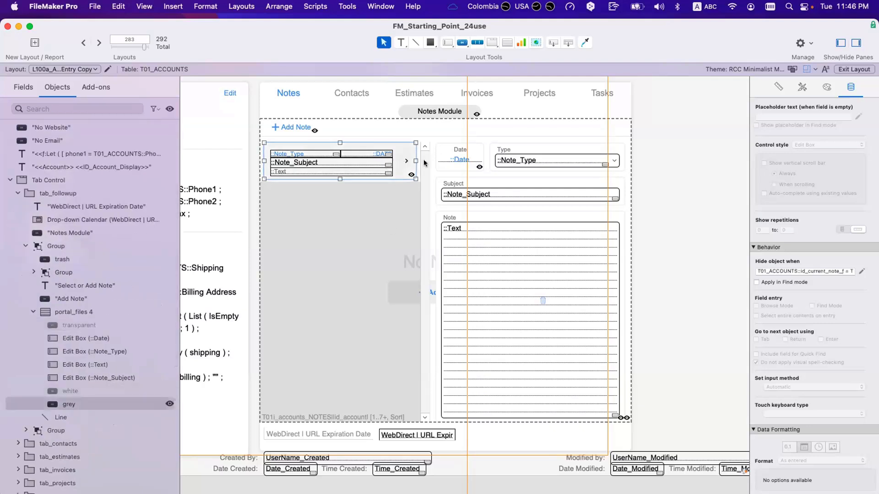
click(826, 87)
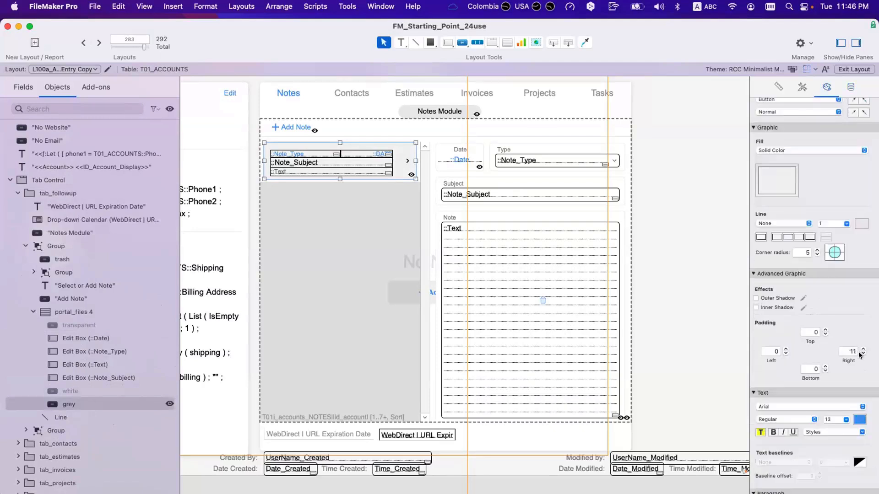
Widen the Text, Note_Subject and Date fields in the portal row toward the chevron, and save and check the layout in WebDirect
click(384, 172)
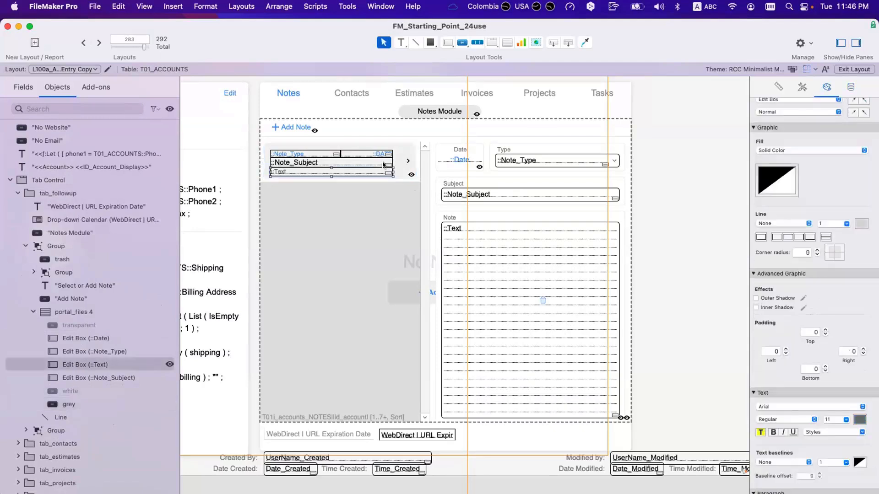
shift+click(388, 163)
mouse_move(388, 162)
mouse_down()
mouse_move(415, 163)
mouse_move(401, 163)
mouse_move(402, 154)
mouse_up()
click(389, 152)
key(super+s)
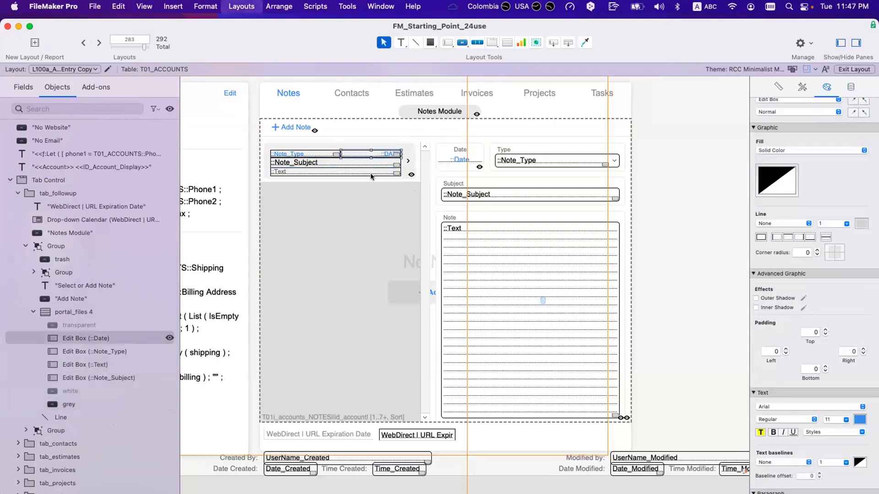
key(ctrl+Right)
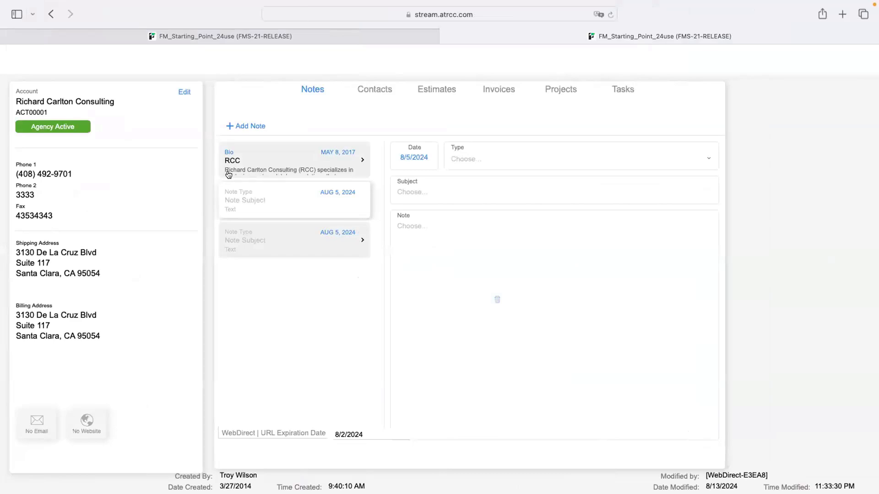
Back on the FileMaker layout, try adjusting the heights of the Text, Note_Subject, Note_Type and Date fields in the portal row
key(super+Tab)
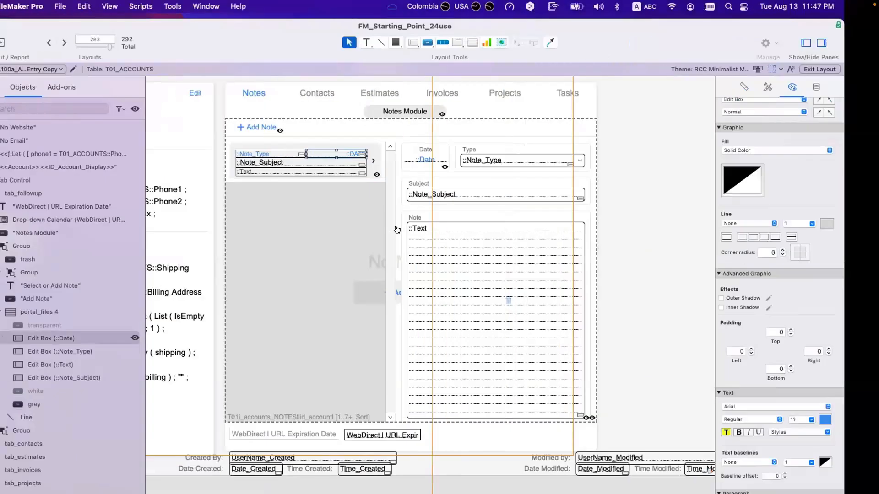
click(357, 173)
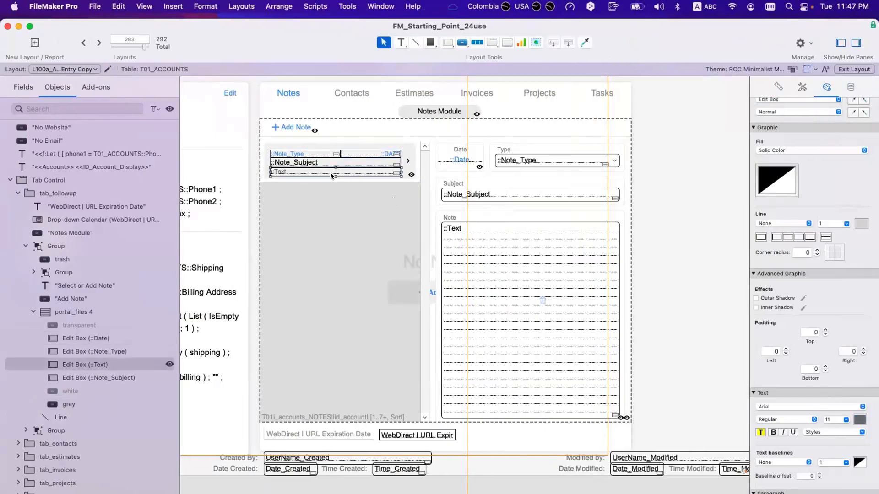
drag(336, 176, 332, 166)
click(333, 166)
drag(333, 164, 305, 151)
click(319, 151)
click(385, 154)
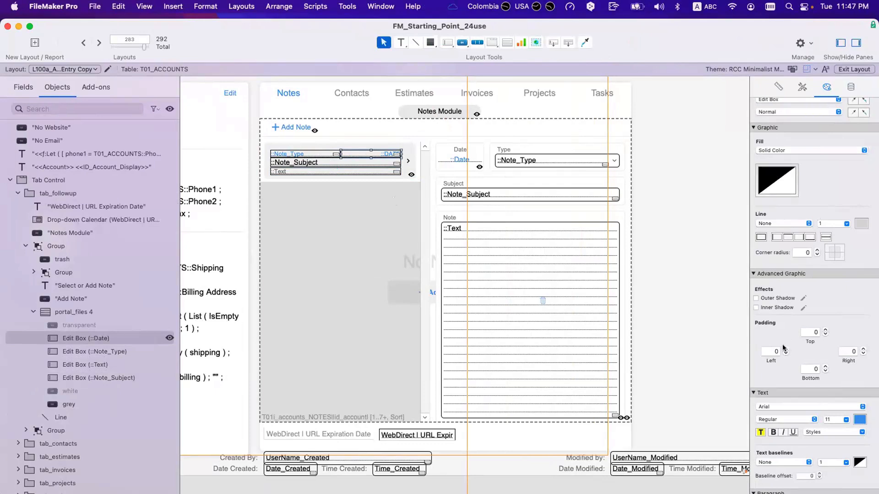
key(super+c)
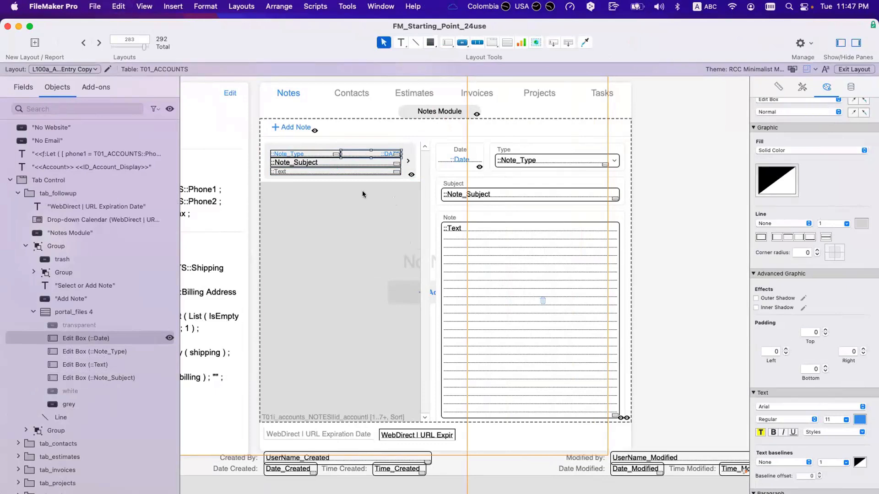
Undo the height adjustments made to the fields in the portal row
key(super+z)
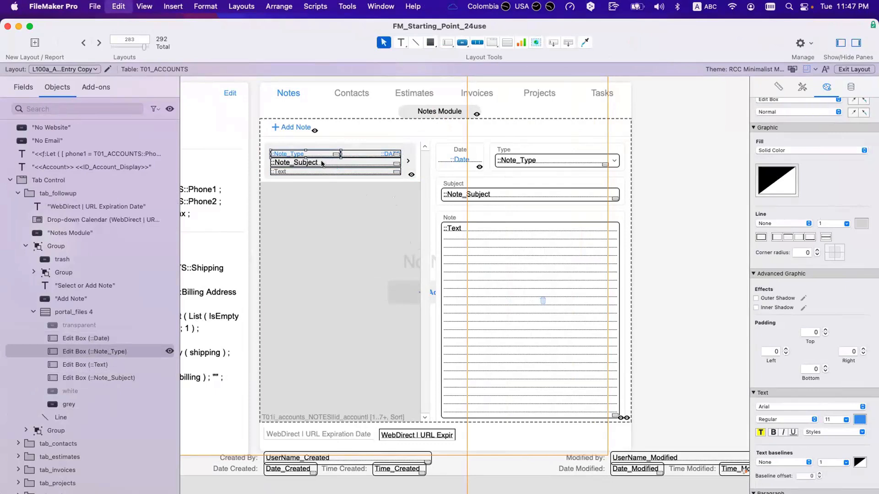
key(super+z)
key(super+z)
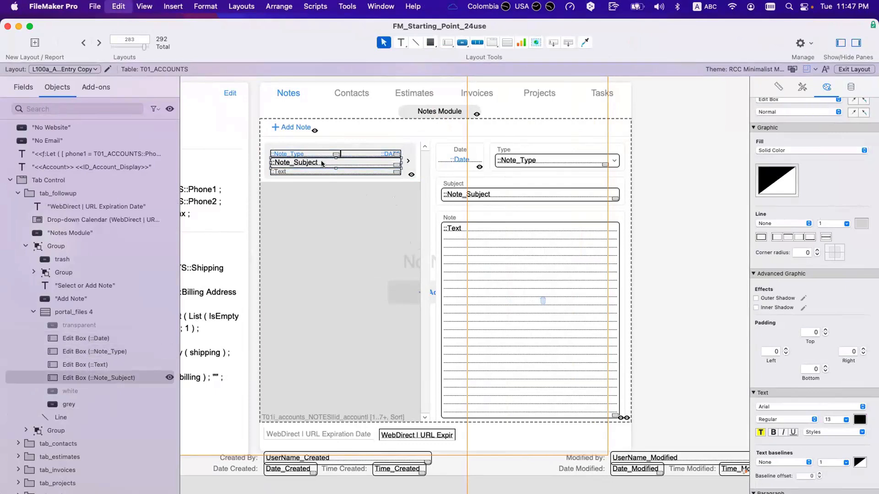
key(super+z)
key(super+z)
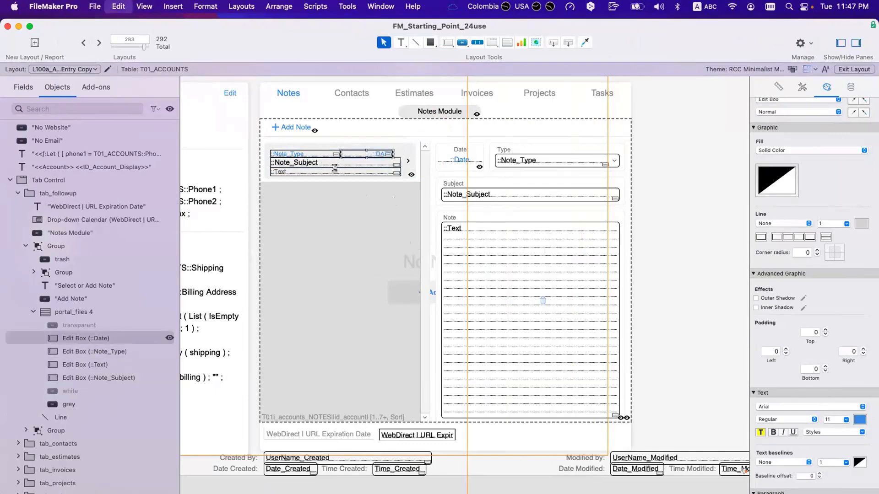
Set the top and bottom padding of the portal row's Text field to 1
click(351, 177)
click(352, 175)
double_click(826, 330)
double_click(825, 366)
click(826, 330)
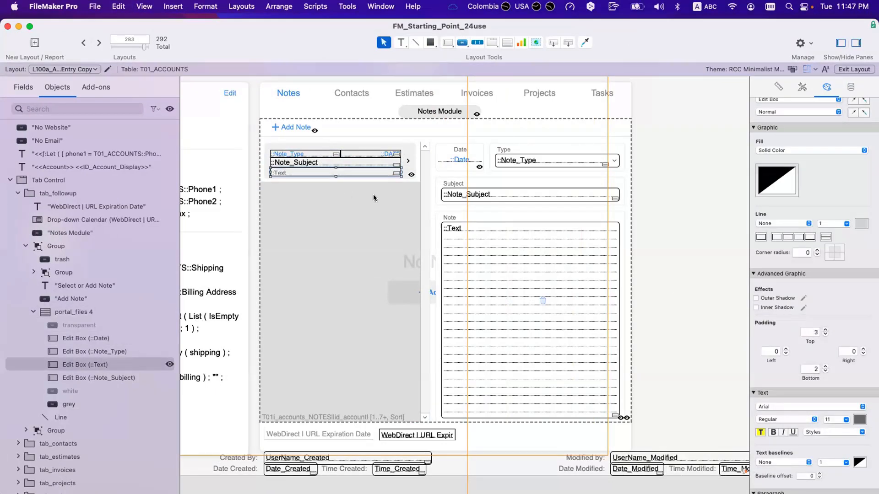
click(824, 334)
click(825, 334)
click(825, 371)
Set the top and bottom padding of the portal row's Note_Subject field to 1
click(295, 162)
click(824, 330)
click(825, 367)
Compare the spacing of the type, date, subject and text fields on the layout with the portal rows in WebDirect
click(309, 155)
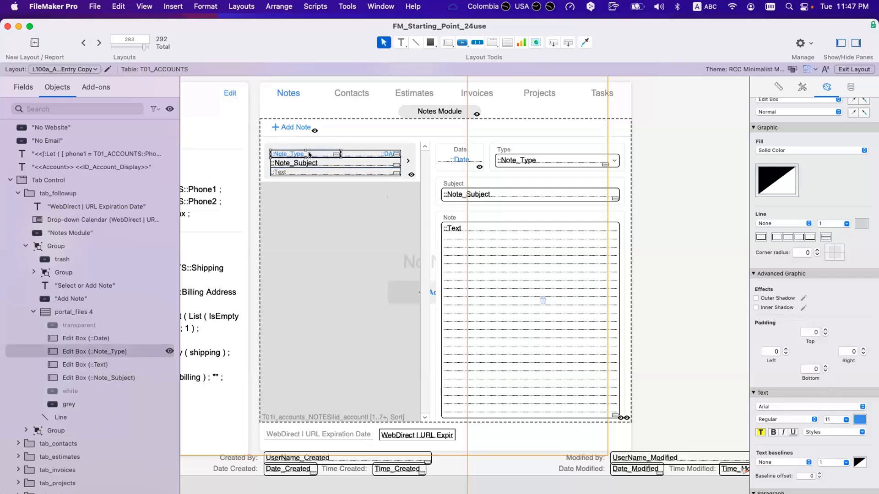
shift+click(349, 158)
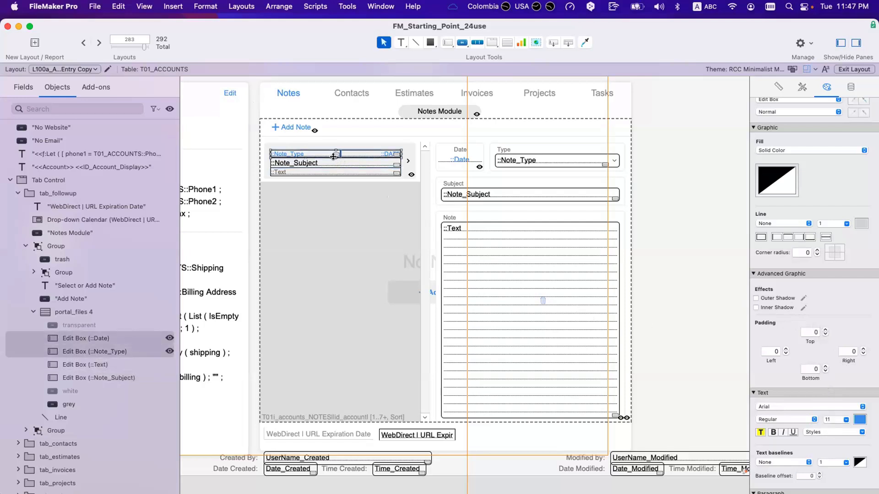
click(345, 163)
shift+click(332, 173)
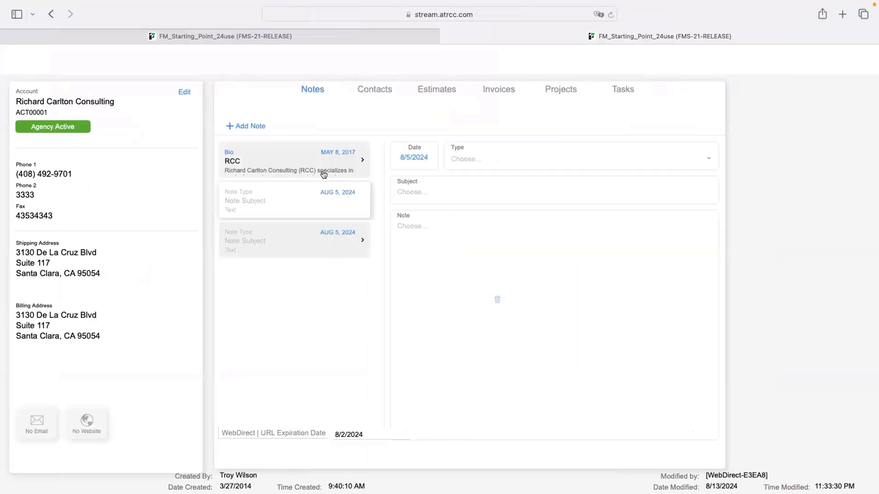
key(ctrl+Left)
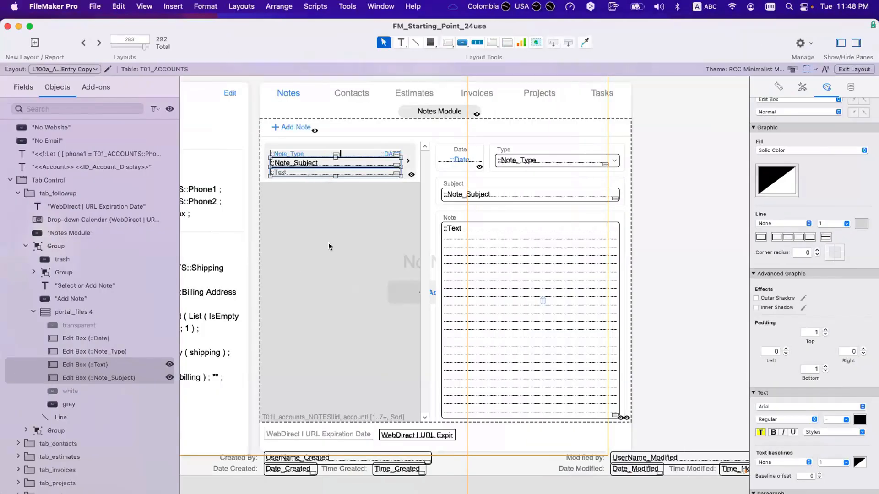
key(ctrl+Right)
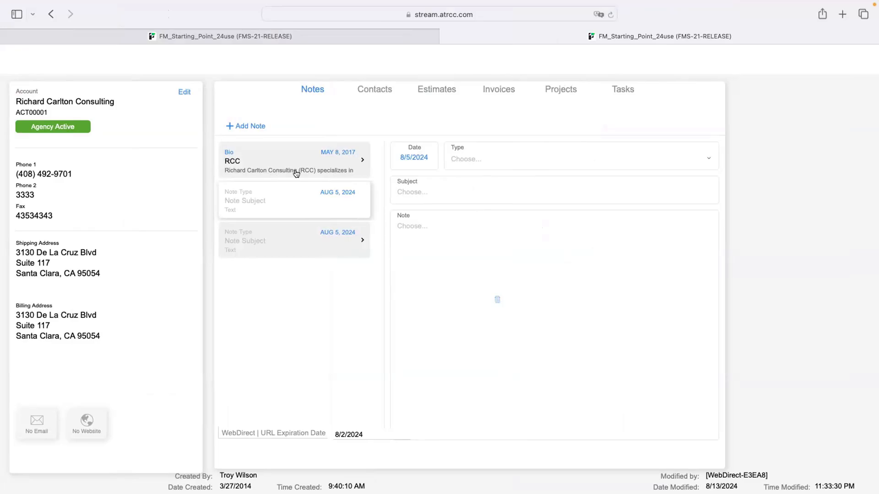
key(ctrl+Left)
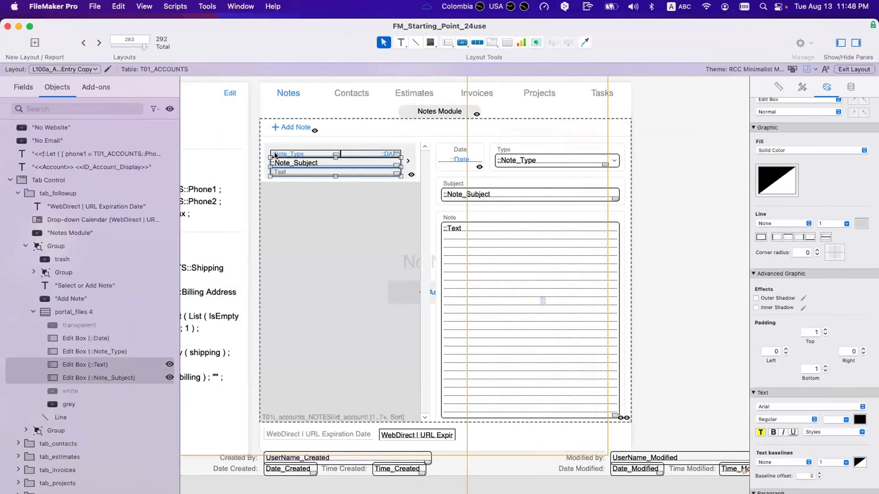
Nudge the Note_Subject, Text, Note_Type and Date fields slightly upward in the portal row and save the layout
click(285, 147)
click(288, 161)
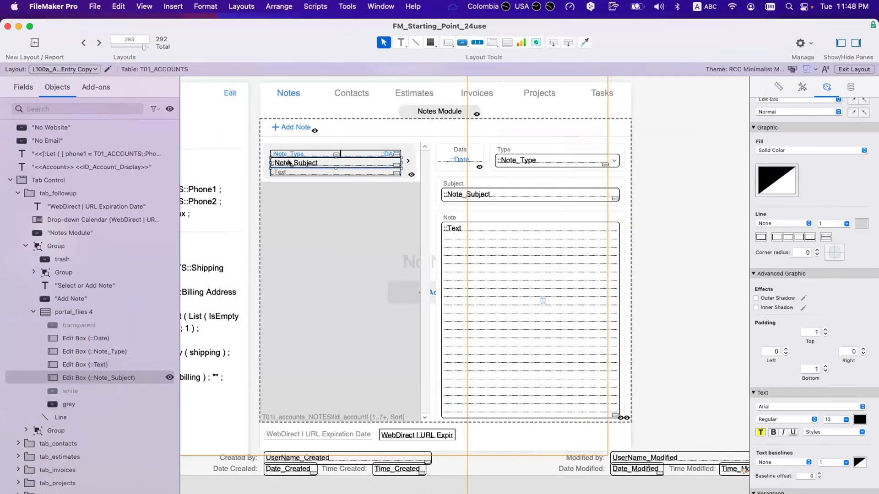
shift+click(289, 172)
shift+click(312, 154)
shift+click(366, 155)
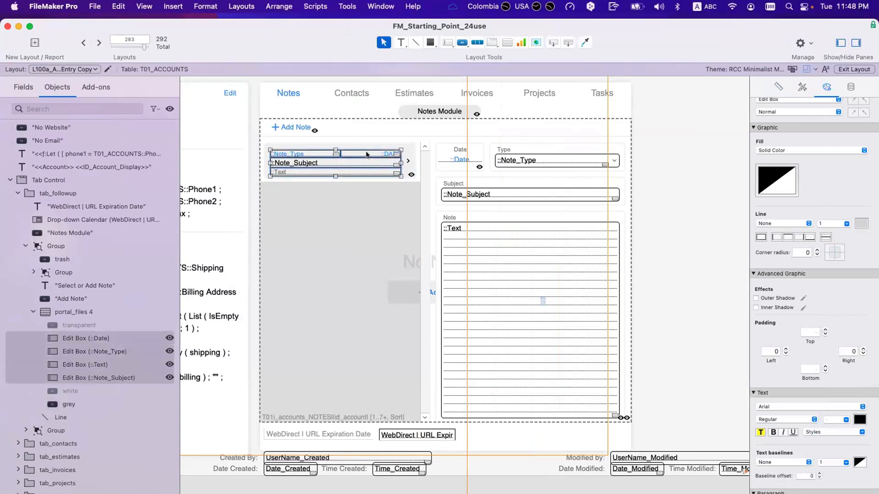
key(Up)
key(Up)
key(Up)
key(Up)
key(super+s)
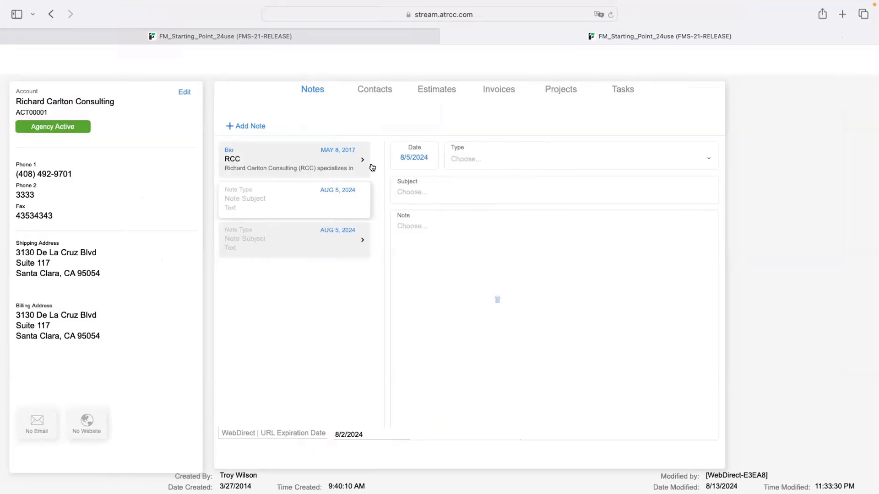
Activate the RCC note in WebDirect and check the gaps between the portal rows
click(294, 166)
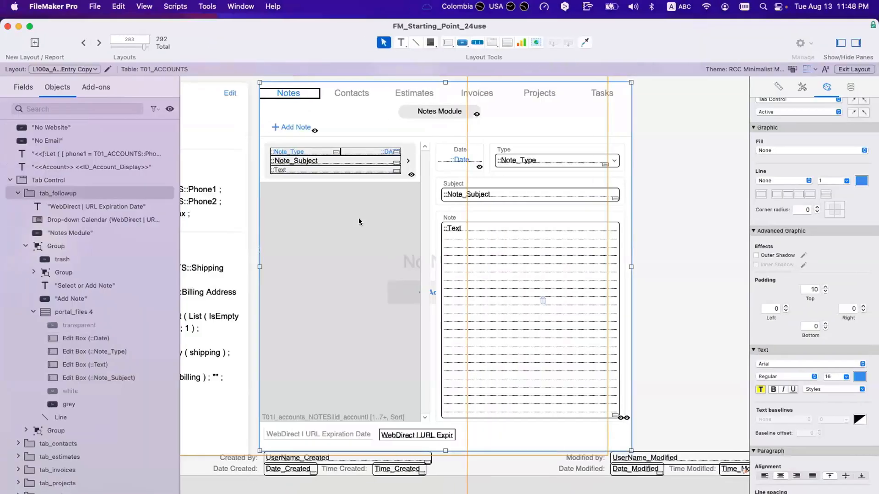
click(372, 196)
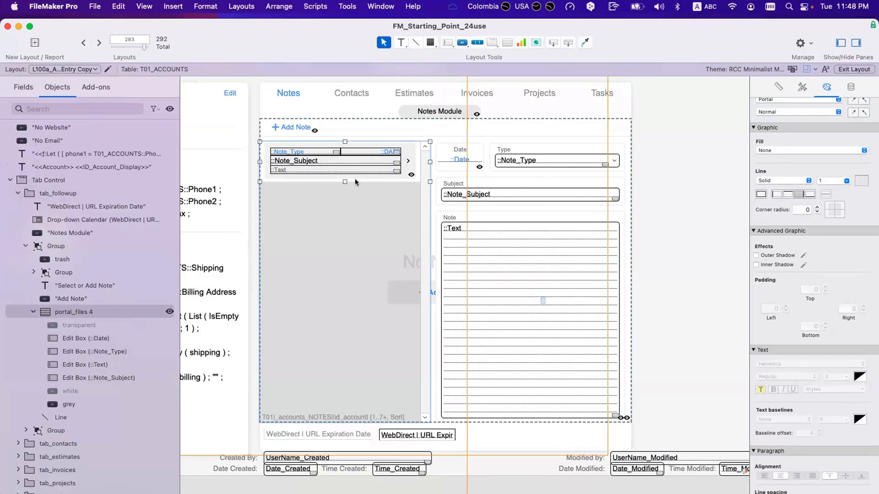
key(ctrl+Right)
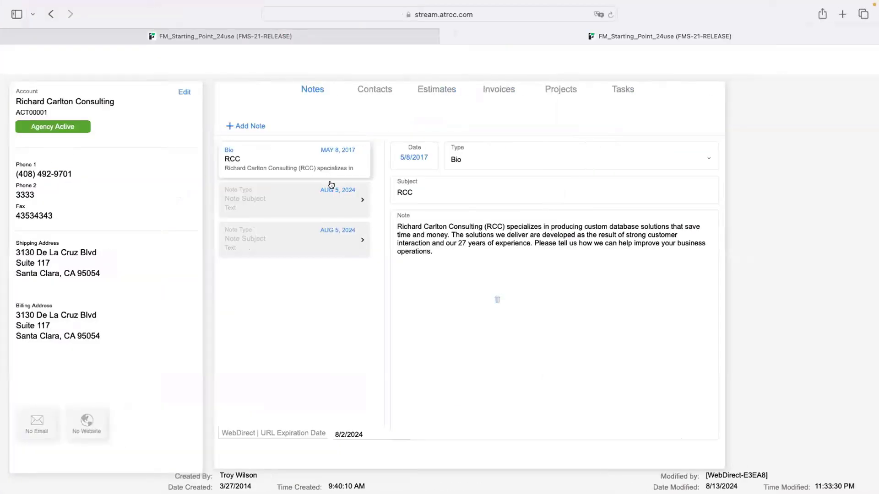
Back on the FileMaker layout, set the notes portal to 6 rows and increase its row height
key(ctrl+Left)
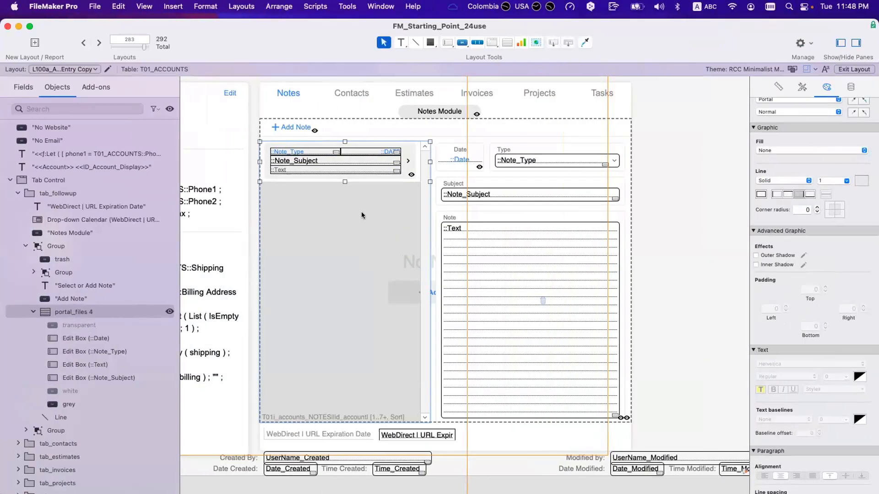
double_click(362, 212)
text(6)
key(Return)
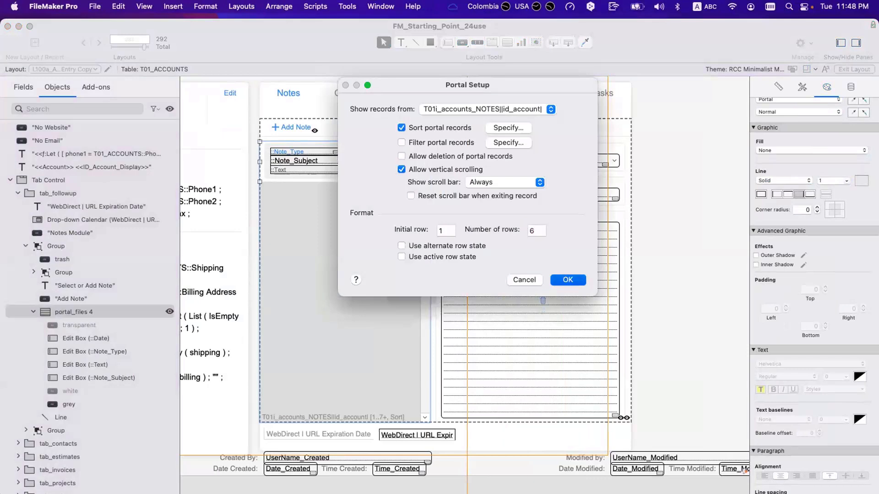
drag(342, 184, 343, 189)
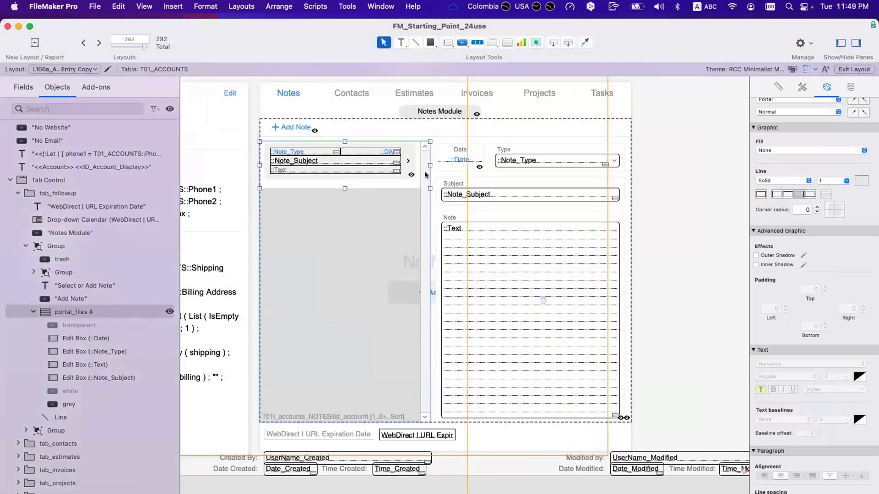
click(410, 177)
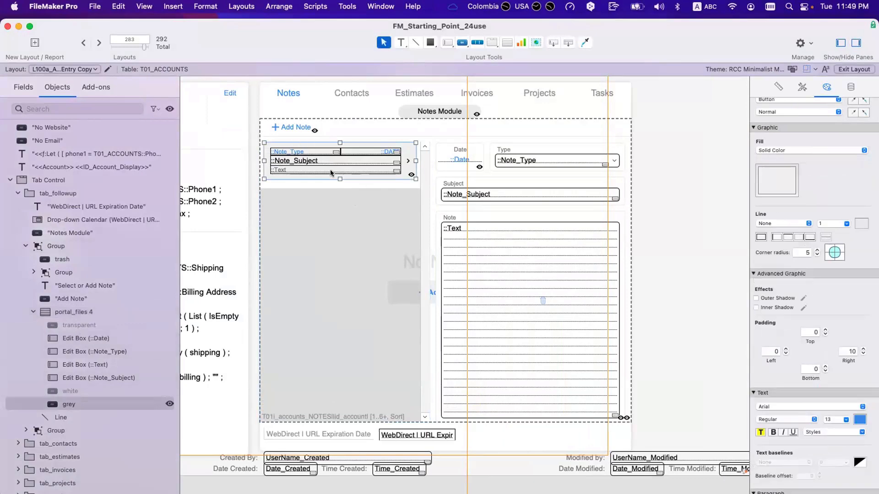
drag(381, 236, 325, 149)
shift+click(324, 150)
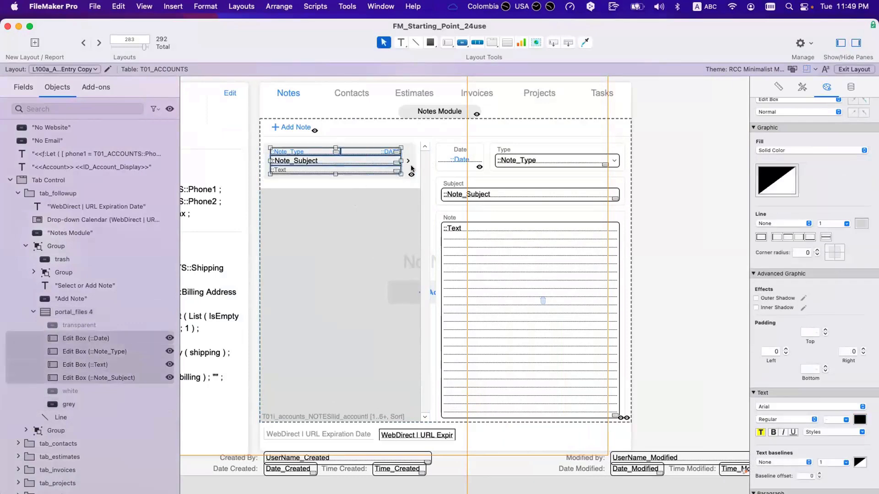
shift+click(411, 166)
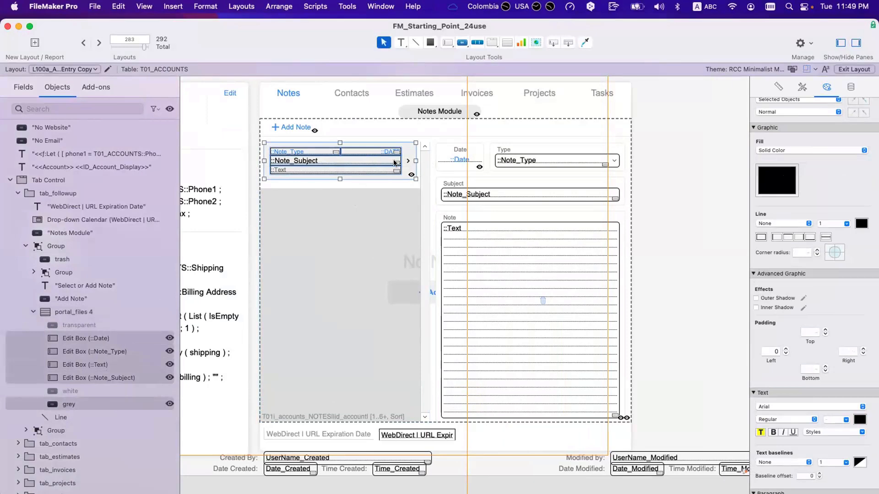
click(90, 311)
click(102, 324)
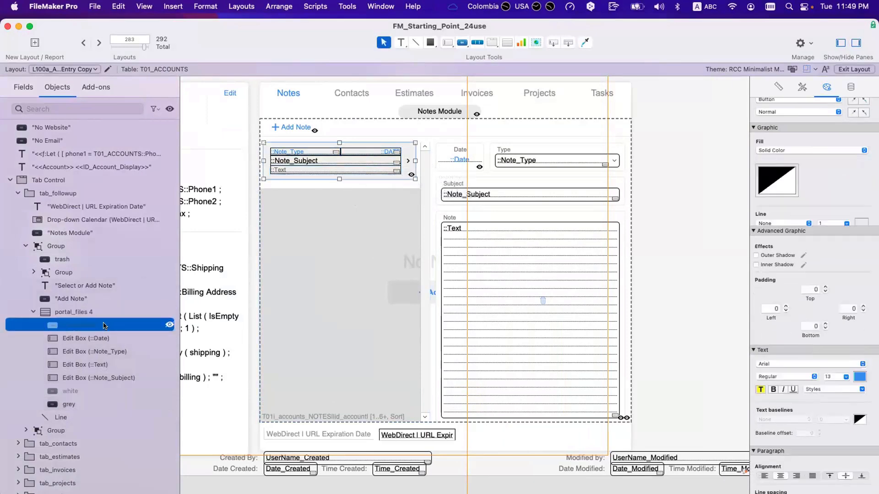
shift+click(82, 404)
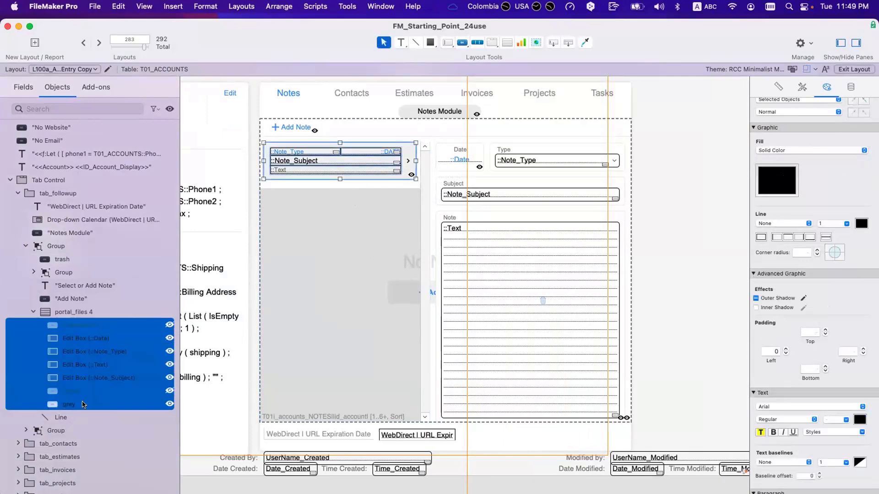
scroll(72, 352, down, 1)
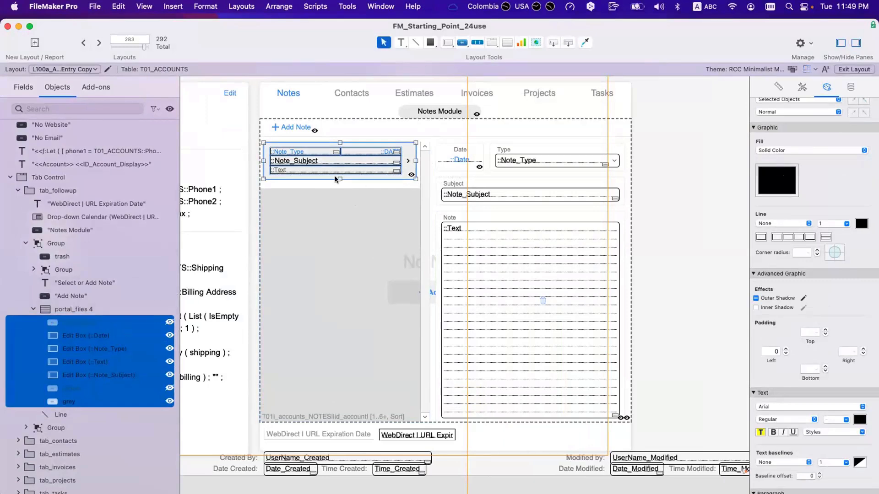
Unhide the transparent button inside the notes portal, portal_files 4
click(330, 162)
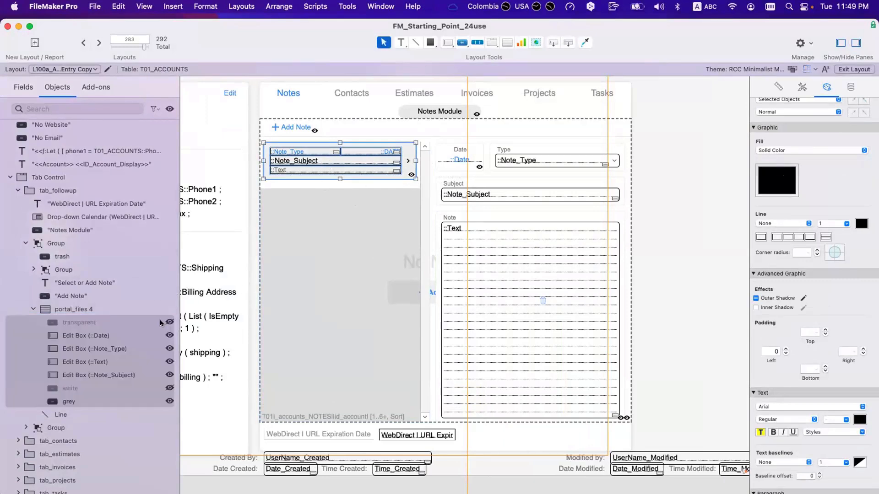
click(134, 310)
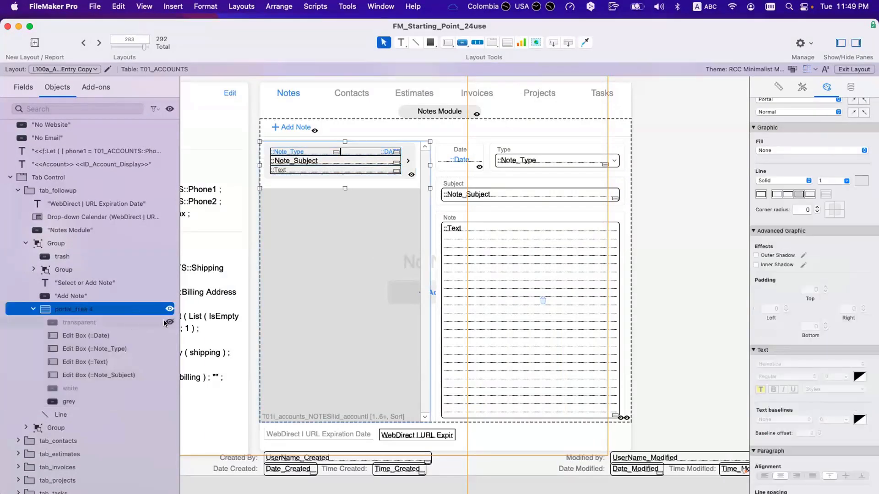
click(119, 322)
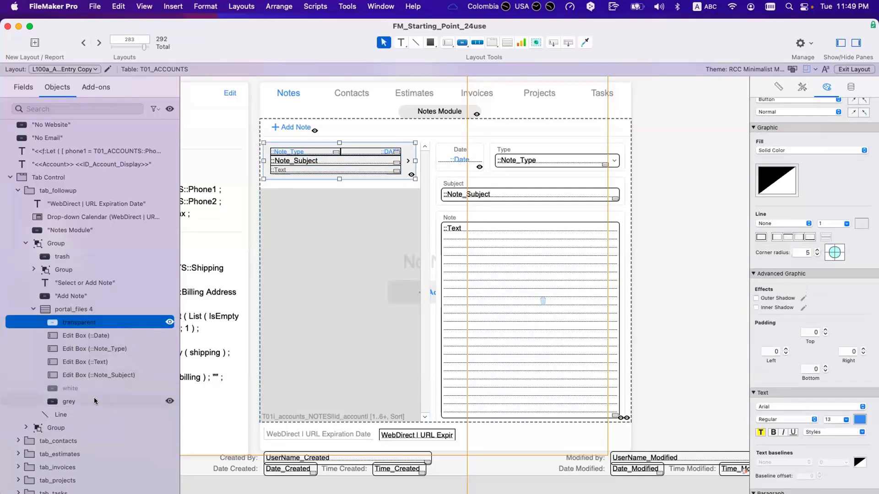
shift+click(95, 402)
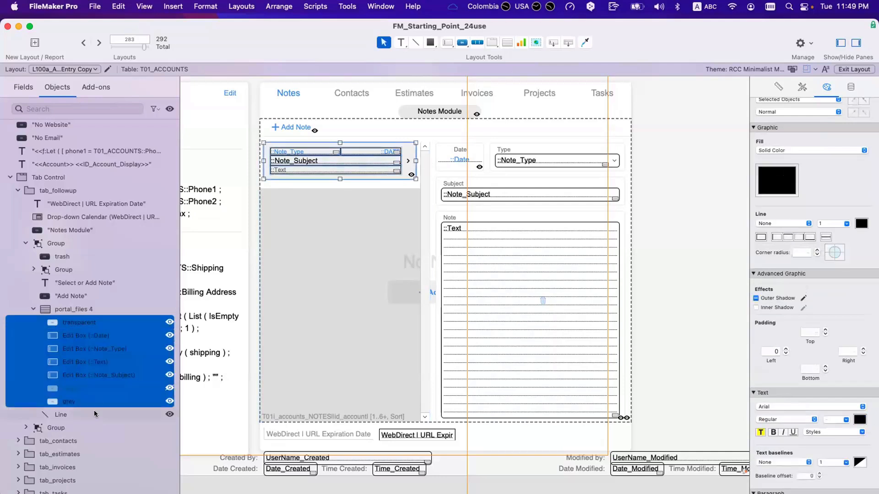
shift+click(94, 415)
shift+click(83, 412)
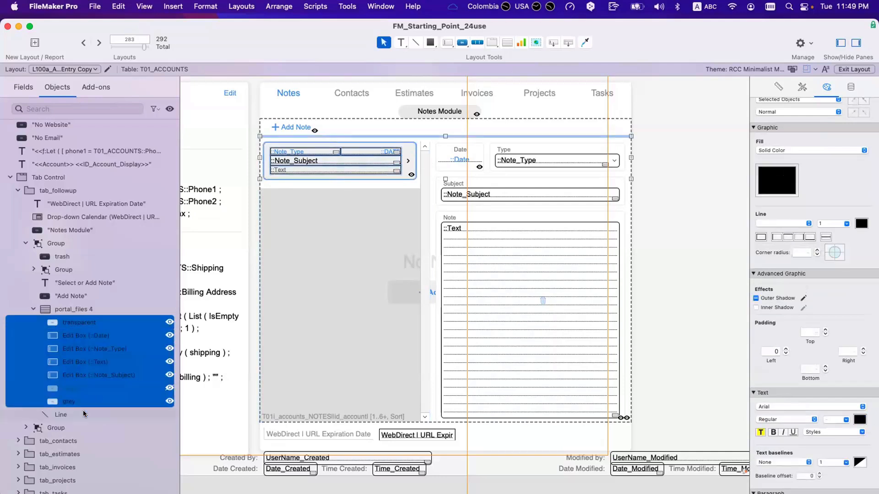
click(91, 312)
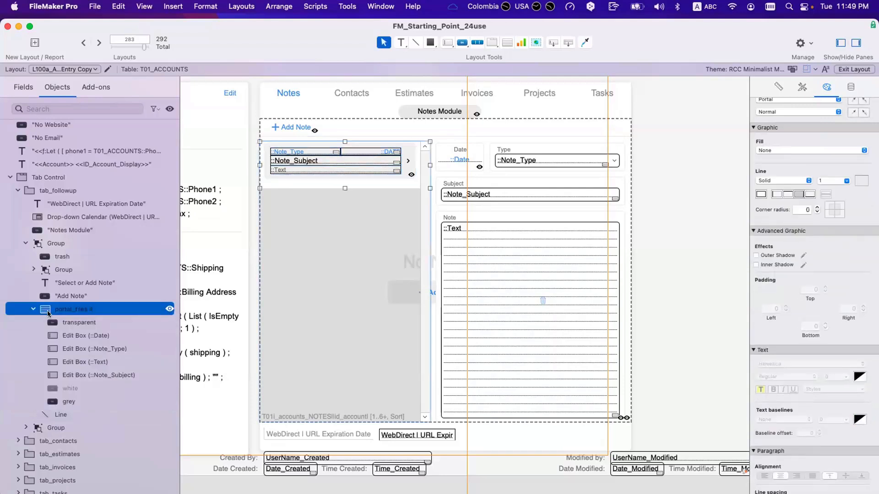
click(32, 311)
click(32, 311)
click(72, 320)
shift+click(76, 401)
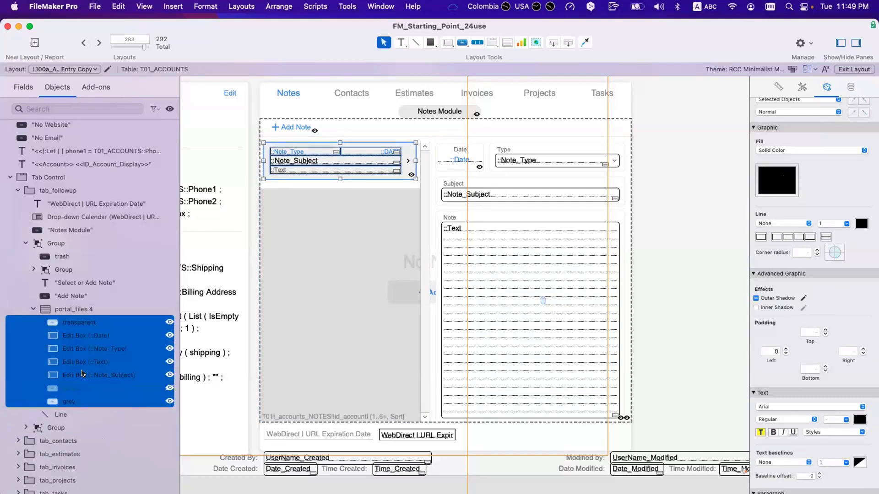
key(Down)
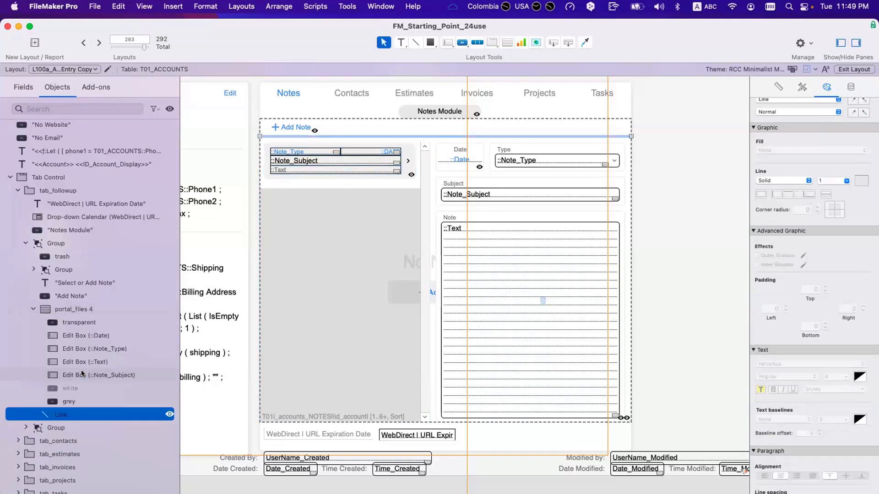
key(Up)
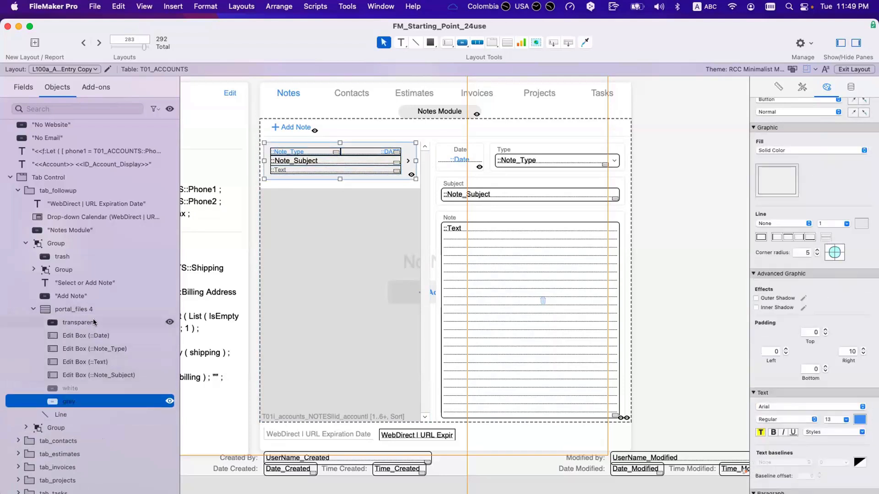
shift+click(94, 322)
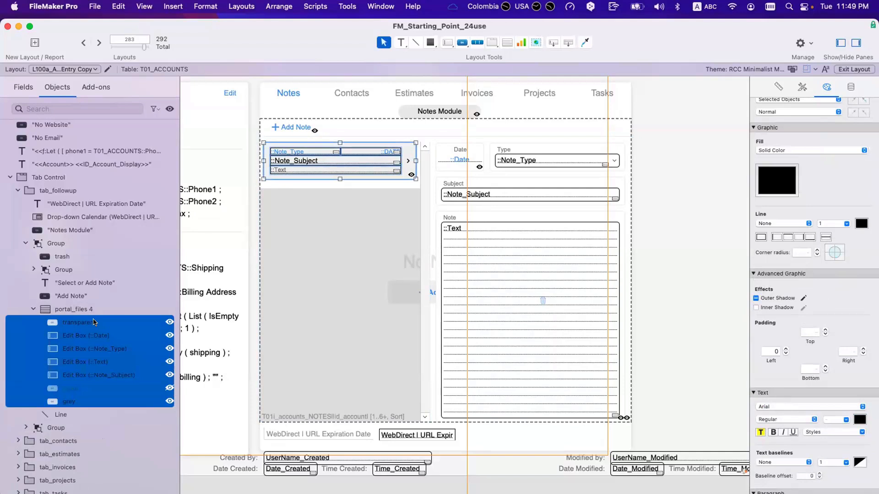
key(Down)
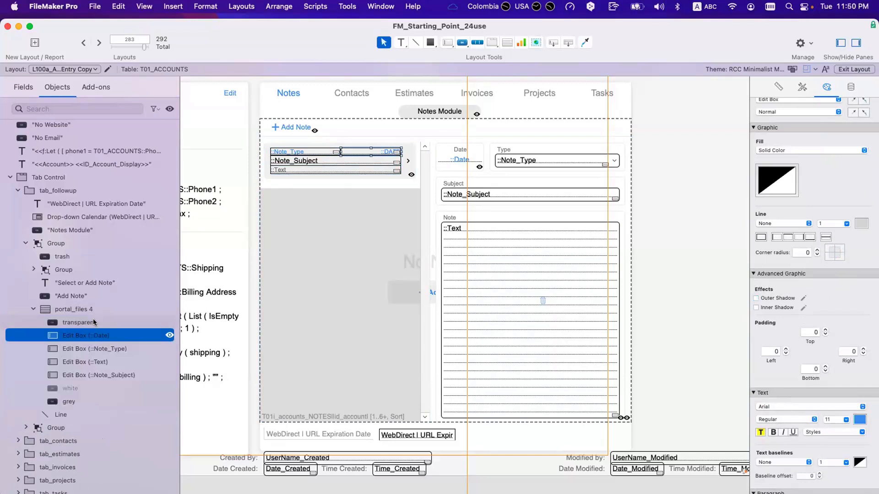
Nudge all objects in the notes portal row, from the transparent button through the grey button, slightly downward together and save the layout
click(100, 321)
shift+click(86, 399)
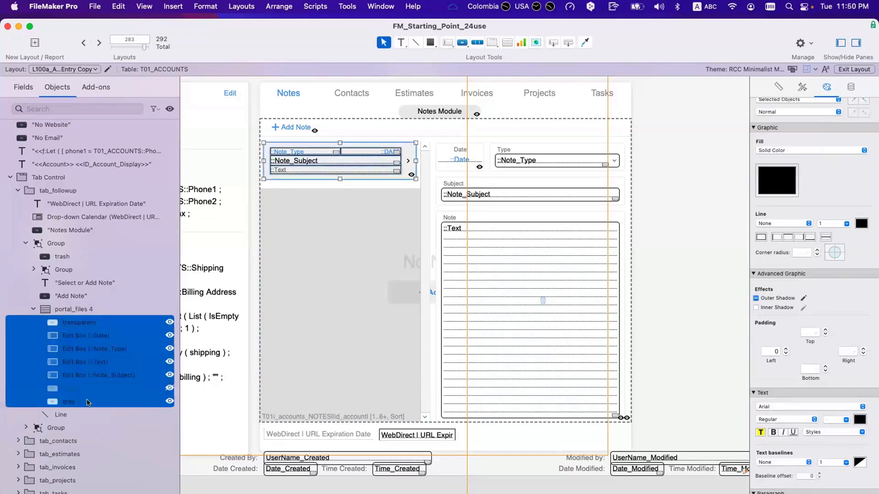
click(310, 162)
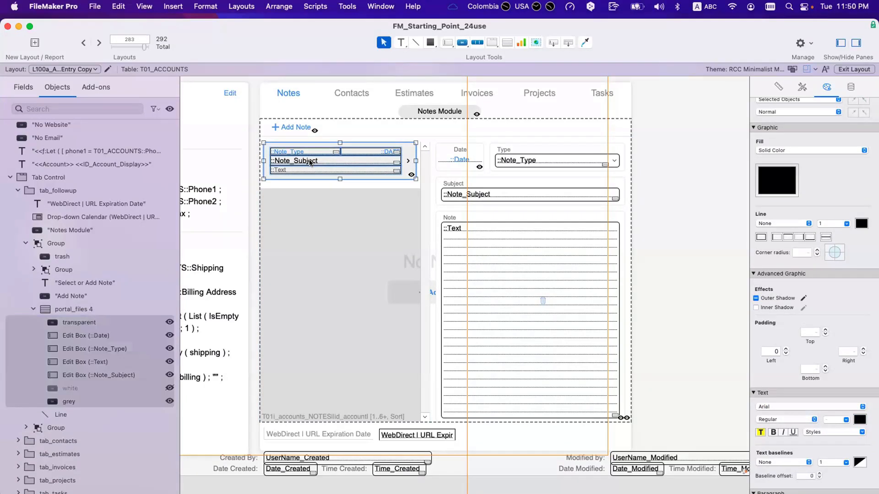
scroll(133, 396, down, 3)
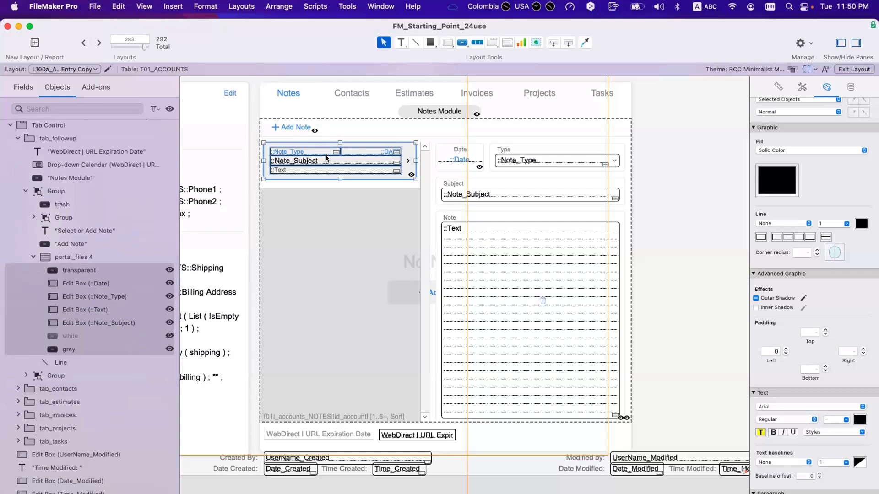
key(Down)
key(Down)
key(Down)
key(Down)
key(Down)
key(Down)
key(Down)
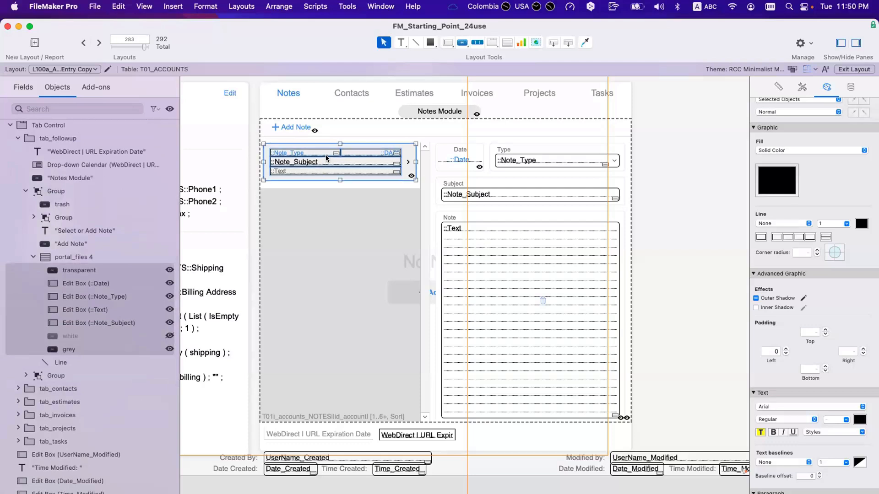
key(Up)
key(super+s)
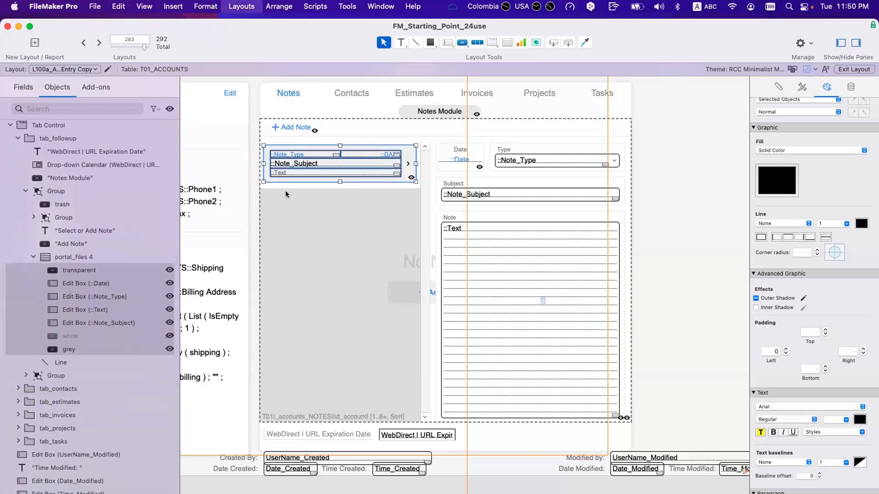
Switch to WebDirect and activate the second and third notes to check the row spacing
key(ctrl+Right)
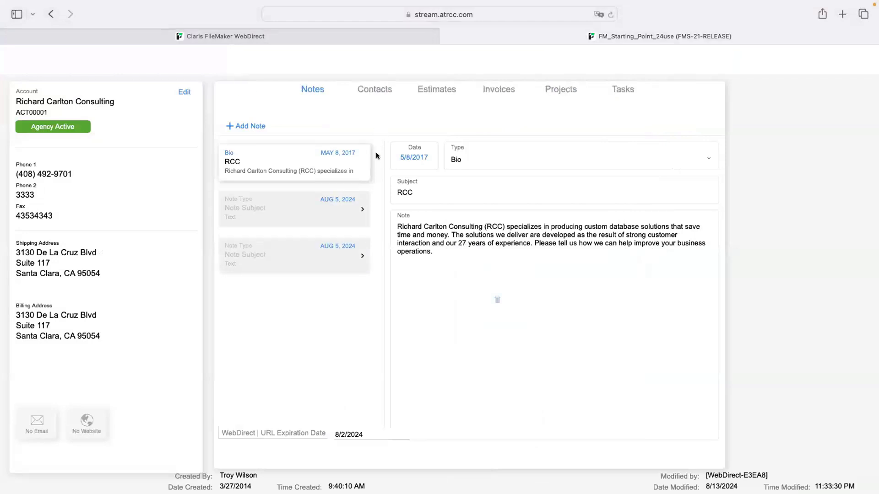
click(325, 209)
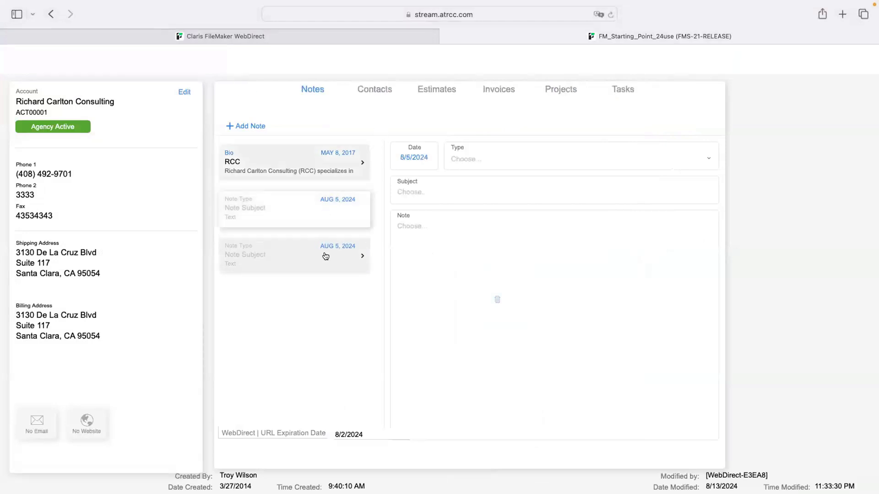
click(325, 256)
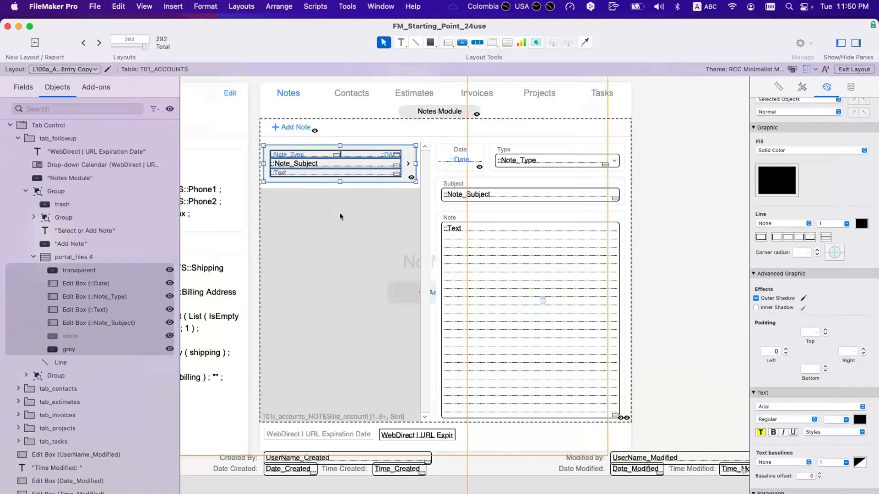
Back on the FileMaker layout, move the WebDirect | URL Expiration Date label and field from below the notes portal to outside the tab control
click(329, 232)
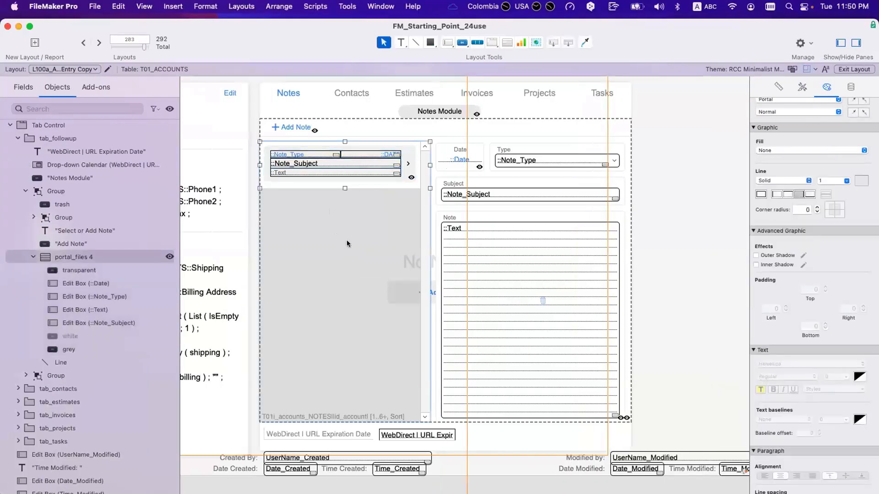
click(353, 431)
shift+click(405, 434)
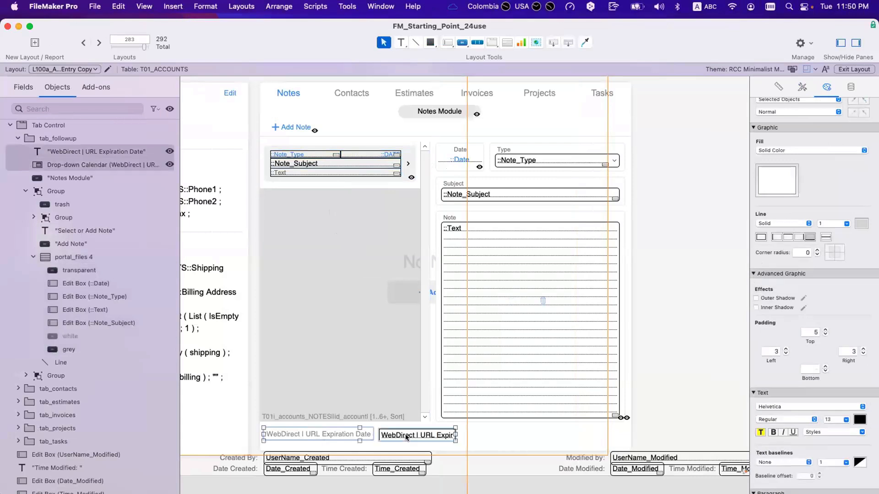
drag(320, 431, 702, 315)
Slightly reduce the notes portal's row height, set its number of rows to 7, and save the layout
click(354, 324)
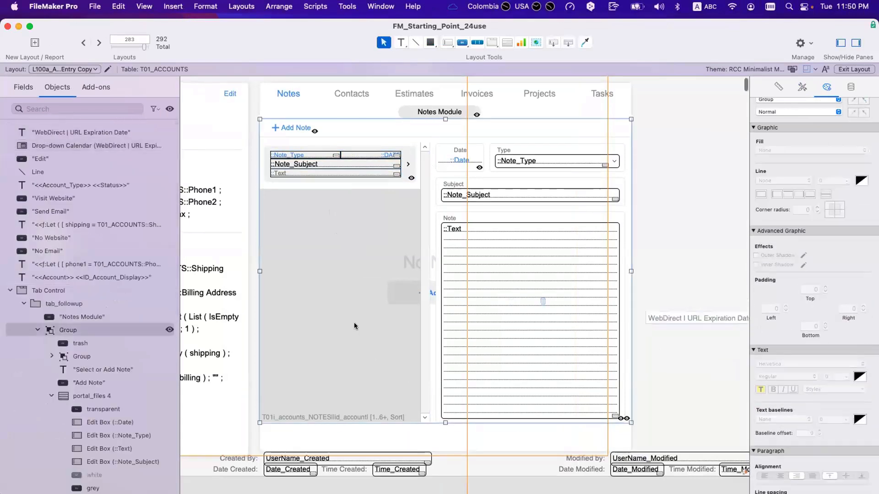
drag(344, 190, 342, 185)
double_click(339, 208)
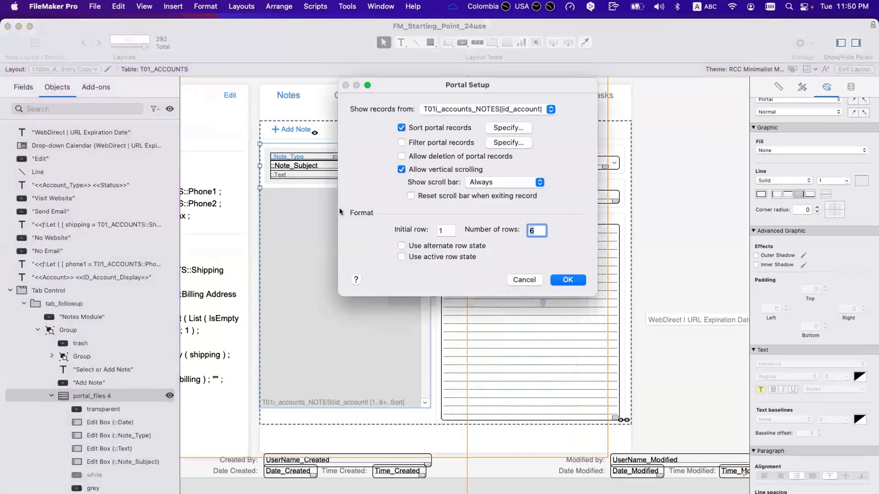
text(7)
key(Return)
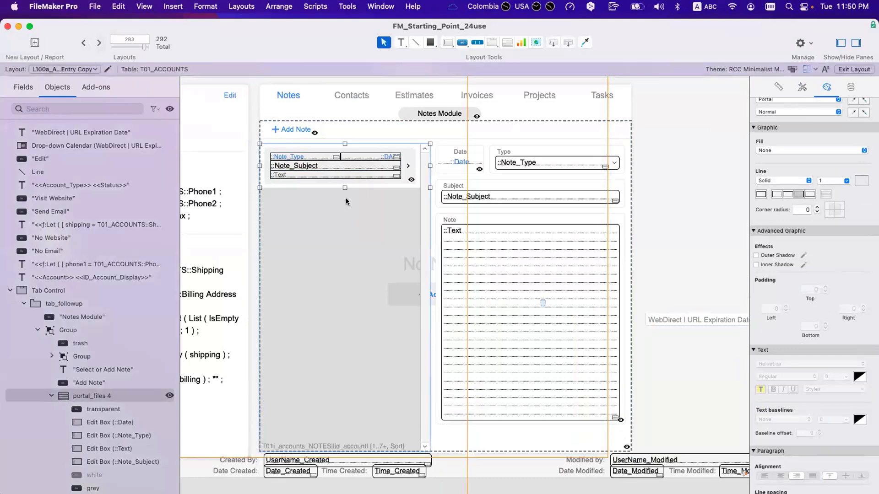
key(super+s)
In WebDirect, activate each of the three notes in turn to check the portal row spacing and active-row highlighting
key(ctrl+Right)
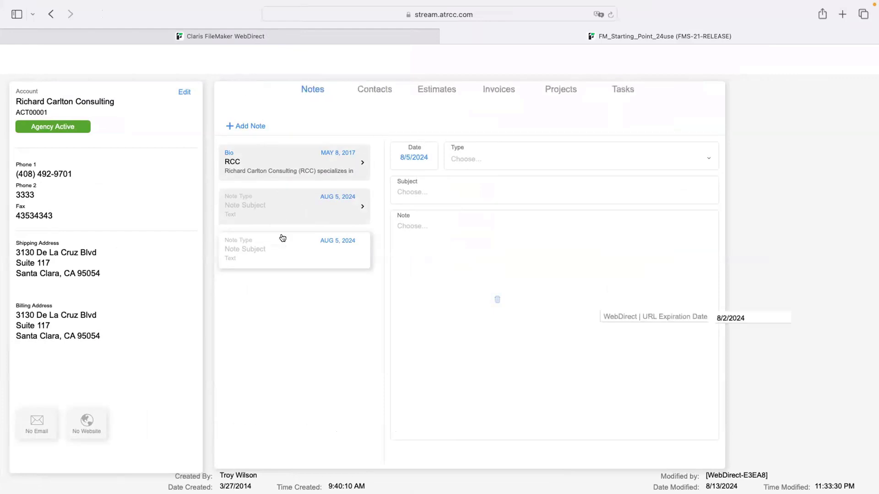
click(288, 206)
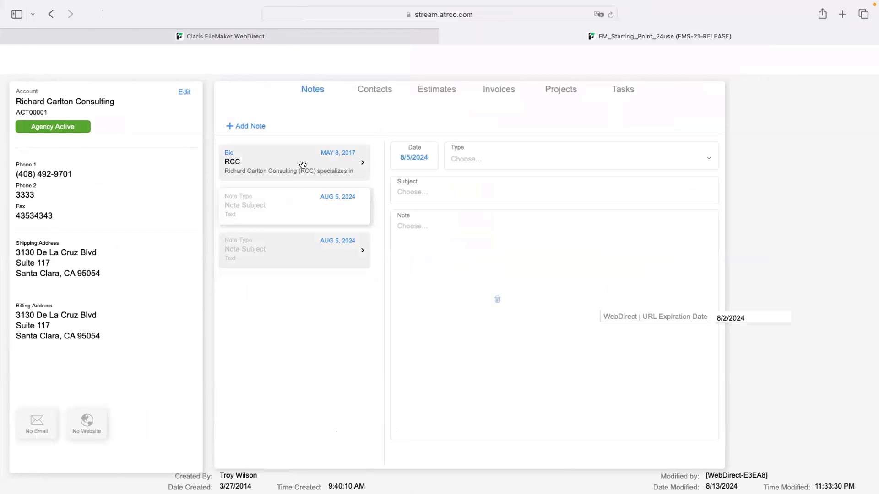
click(303, 165)
click(300, 204)
click(300, 245)
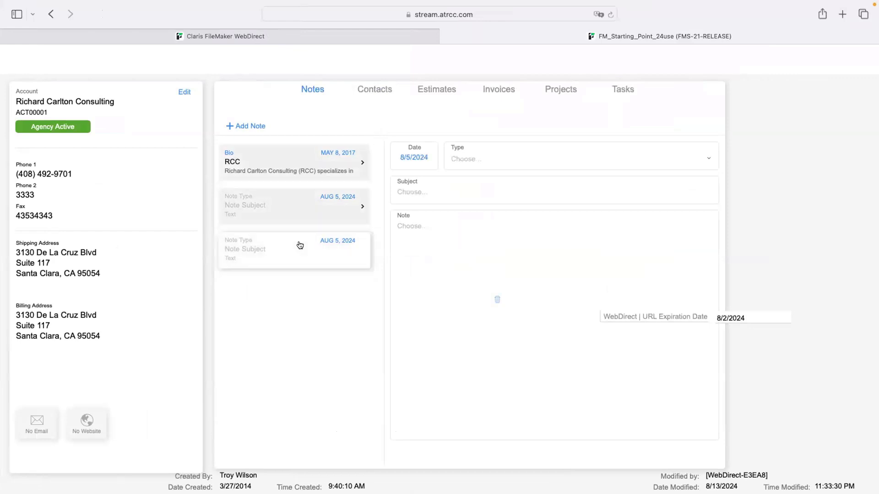
click(299, 212)
click(302, 169)
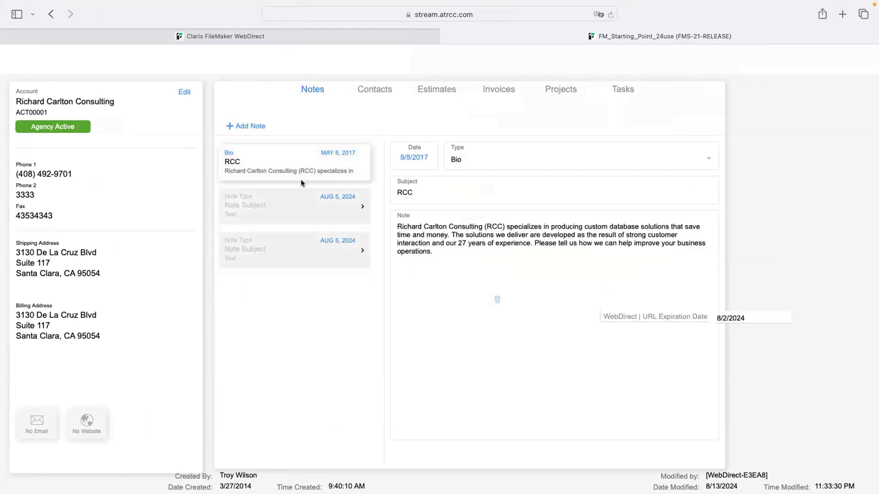
click(303, 211)
click(308, 256)
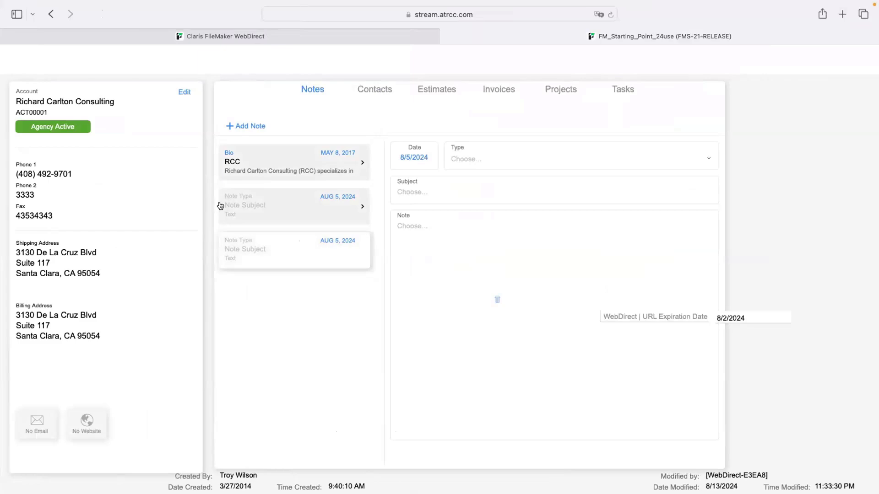
Back on the FileMaker layout, set the notes portal's scroll bar to show only when scrolling
key(ctrl+Left)
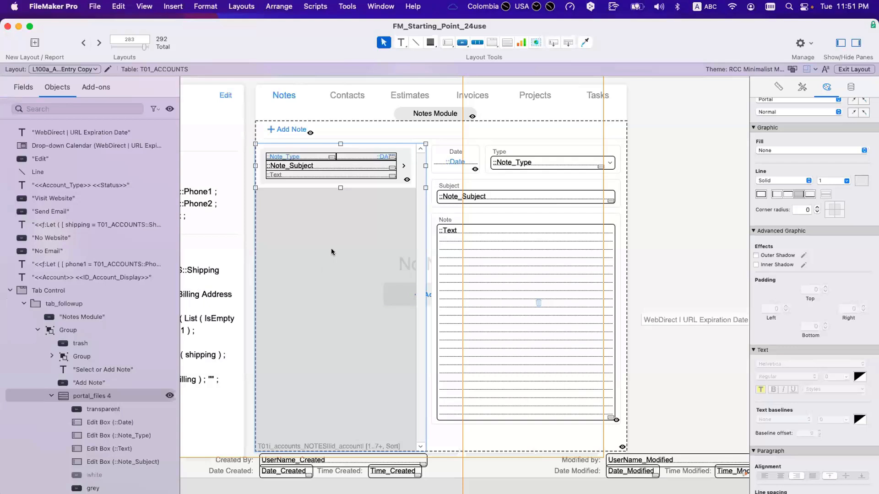
drag(337, 250, 339, 251)
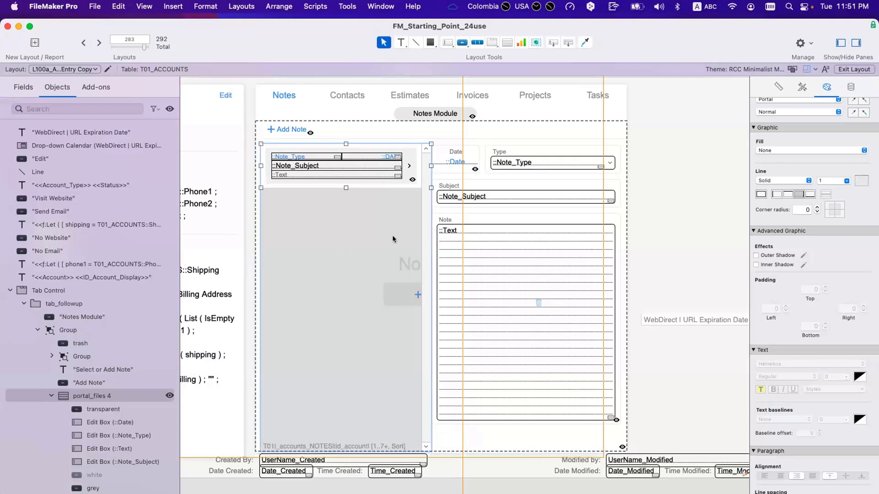
key(super+z)
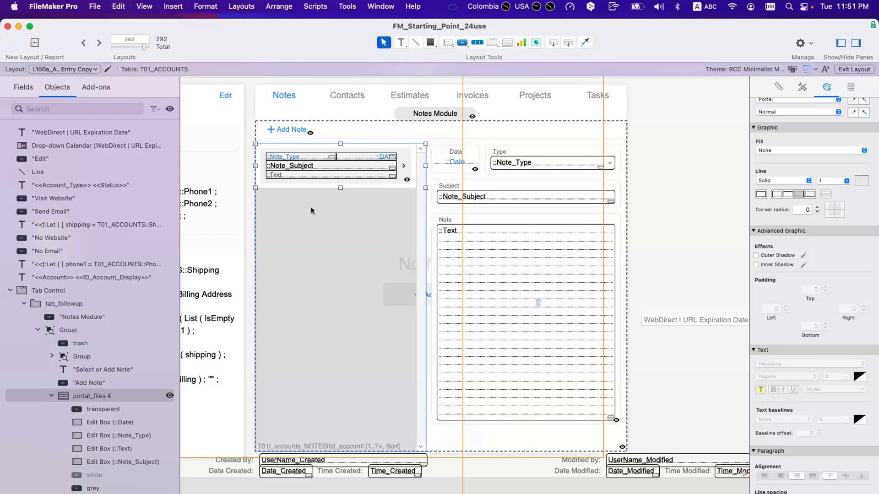
click(276, 176)
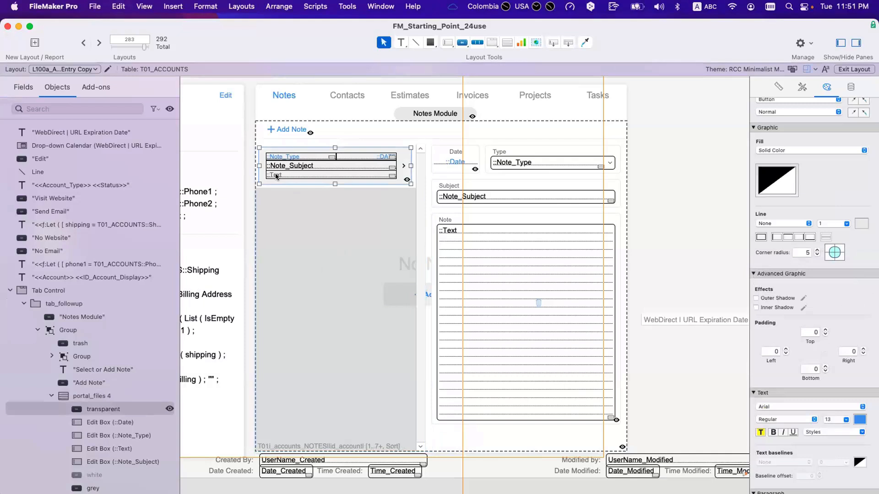
click(287, 213)
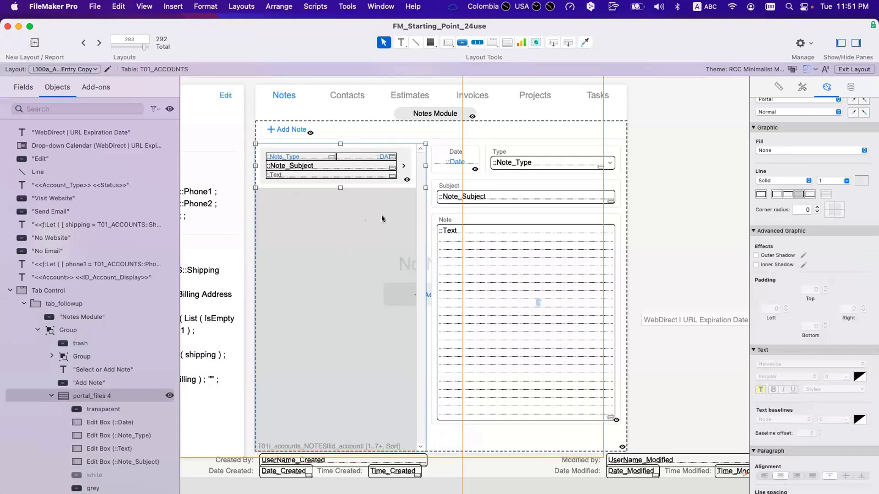
double_click(363, 196)
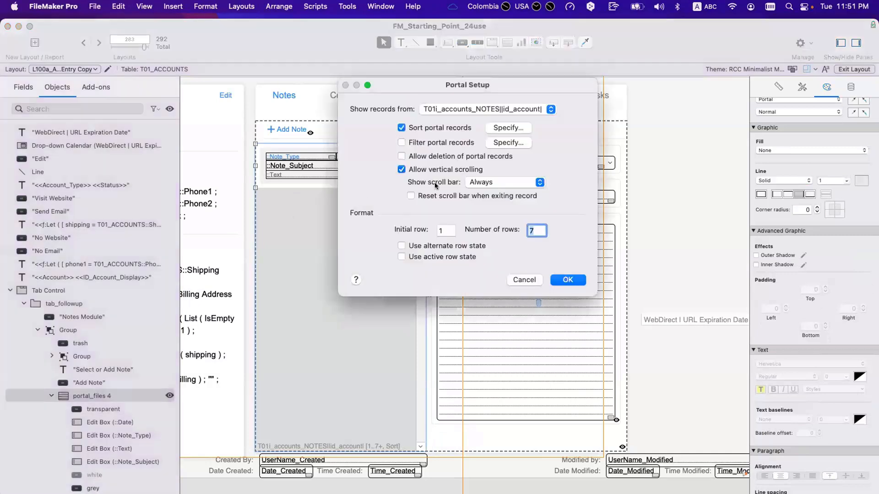
click(471, 183)
click(473, 197)
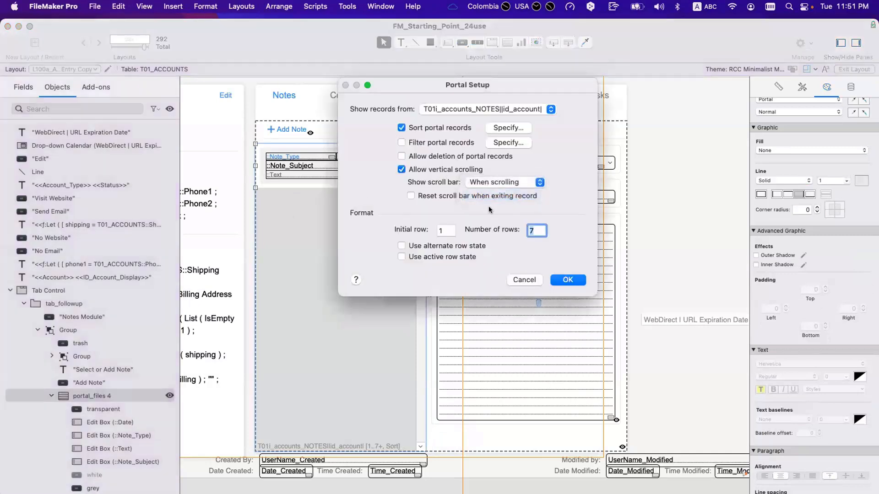
click(570, 282)
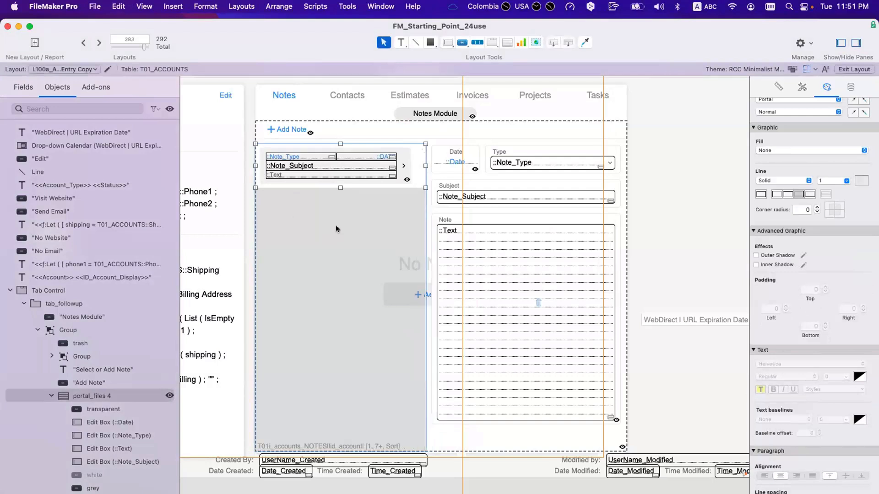
Narrow the notes portal to 294 pt, shift it slightly to the right, and save the layout
drag(426, 159, 419, 161)
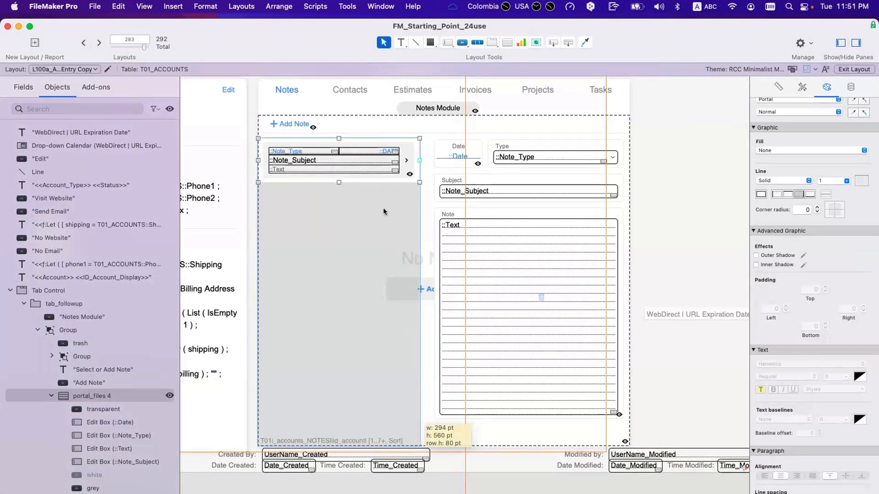
drag(366, 212, 369, 213)
key(super+s)
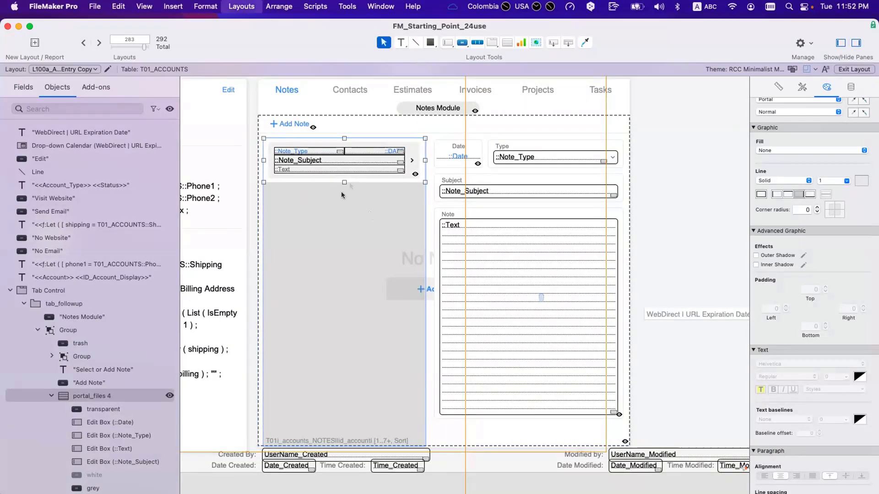
Switch to WebDirect and activate the first note to check the portal's new position
key(super+Tab)
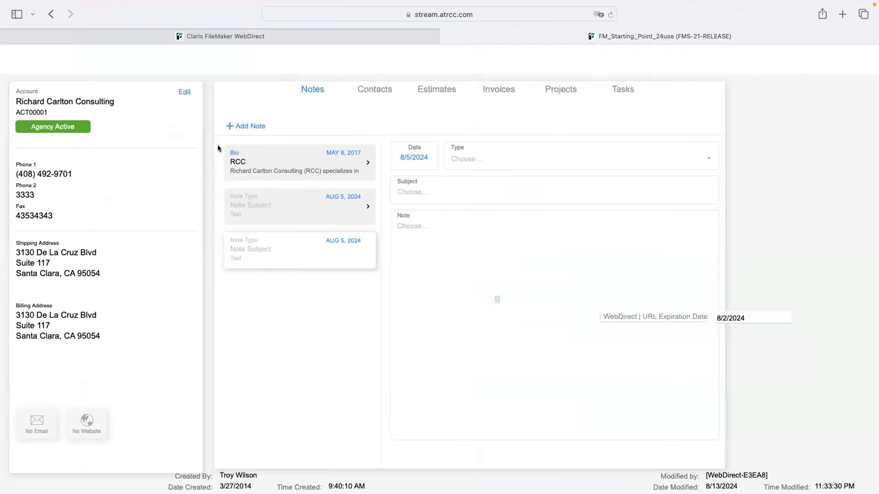
click(272, 150)
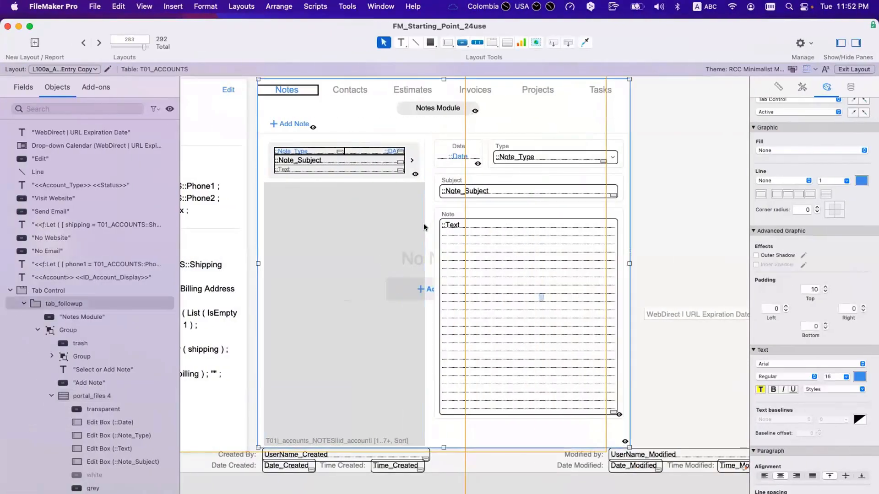
Back on the FileMaker layout, remove the right border line from the notes portal
click(420, 227)
click(420, 183)
click(424, 172)
click(424, 166)
drag(425, 160, 428, 158)
click(427, 434)
click(427, 435)
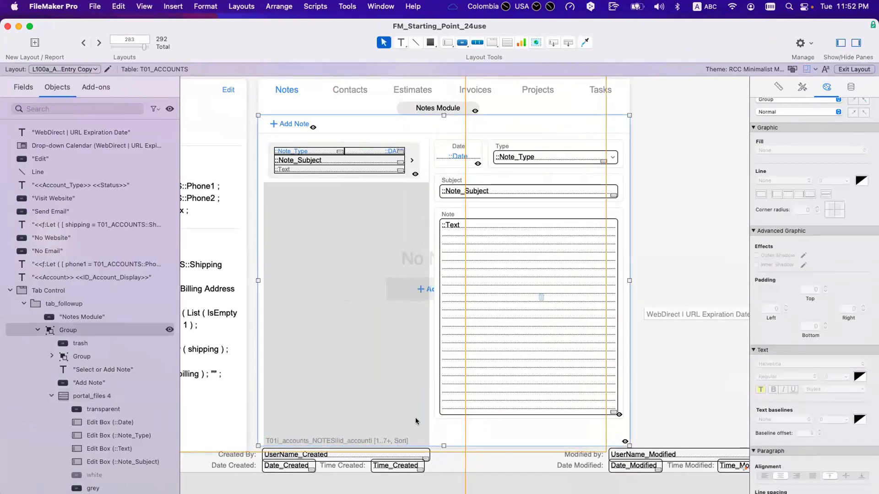
click(400, 412)
click(797, 194)
Draw a vertical divider line about 556 pt tall between the notes portal and the note detail fields
drag(429, 158, 438, 433)
key(l)
click(779, 87)
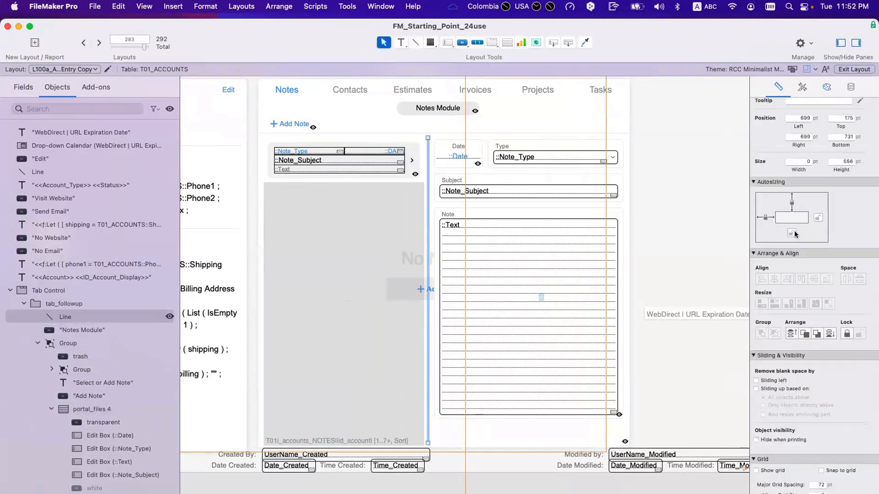
click(698, 220)
Give the vertical divider line the same colour as the outline of the Subject field's rounded rectangle, and save the layout
click(428, 189)
click(462, 172)
click(530, 179)
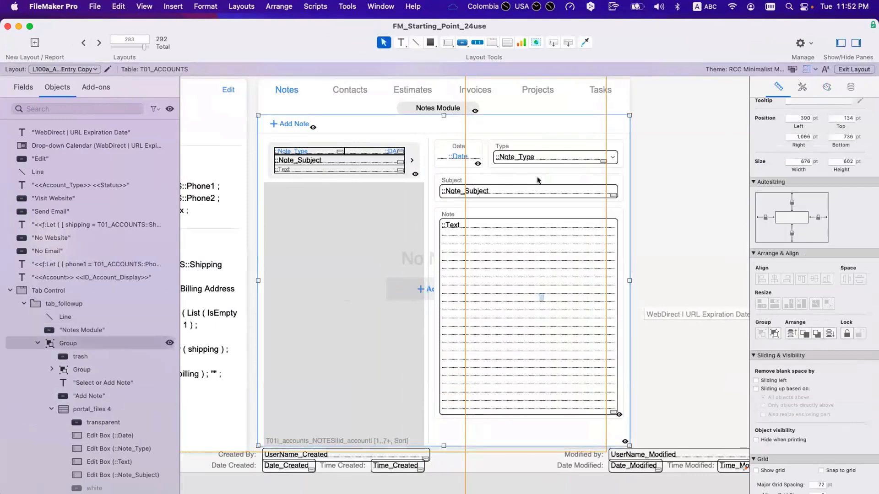
click(537, 179)
click(538, 180)
click(827, 87)
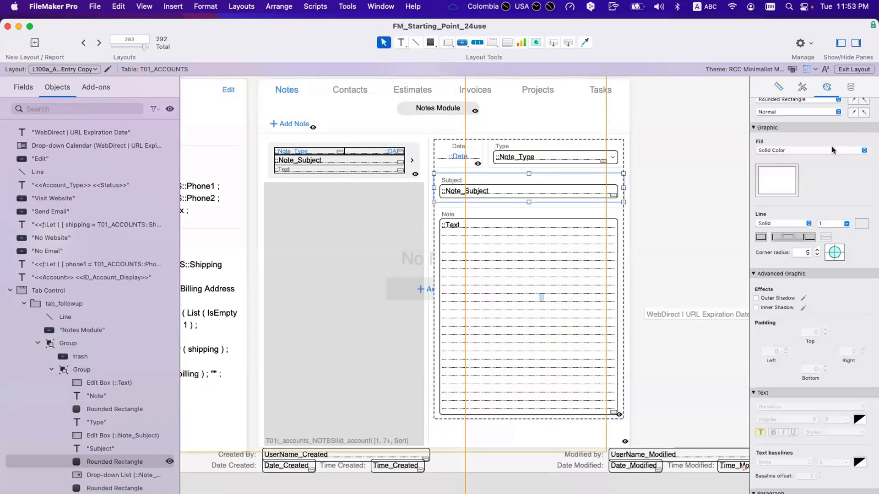
click(861, 224)
click(427, 167)
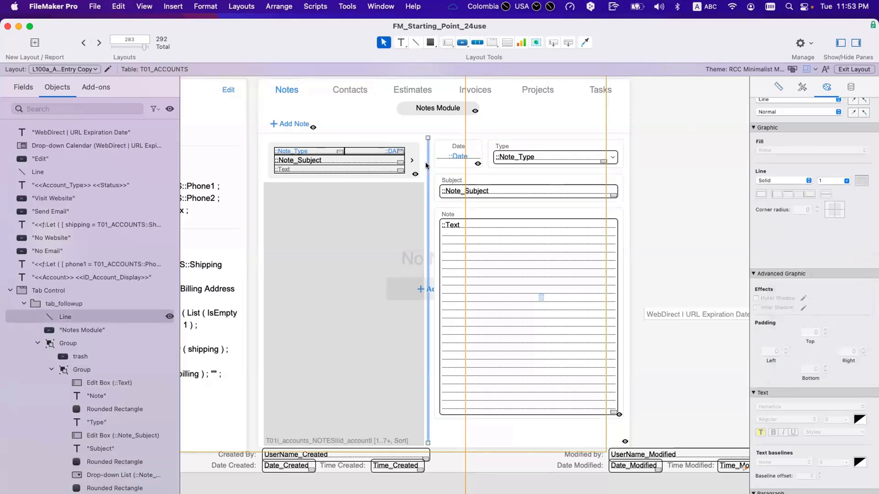
click(862, 181)
double_click(847, 201)
key(super+v)
click(609, 242)
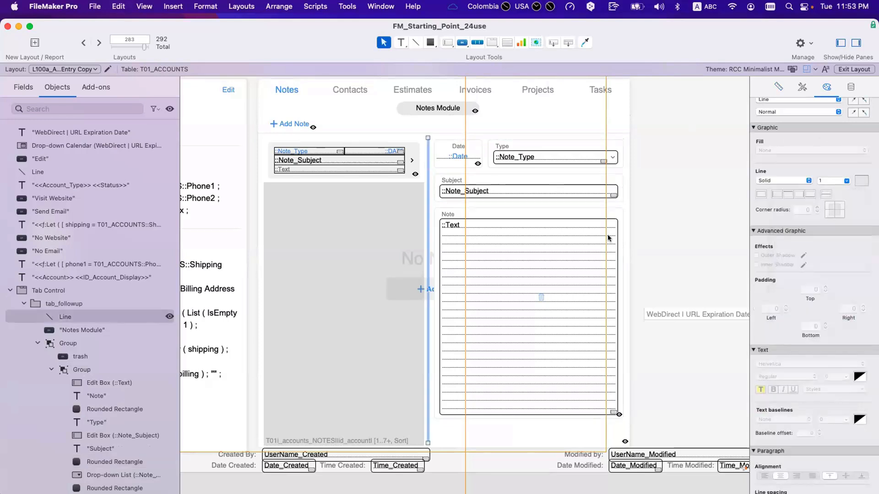
key(super+s)
Switch to WebDirect and activate the second and third notes to check the new divider line
key(super+Tab)
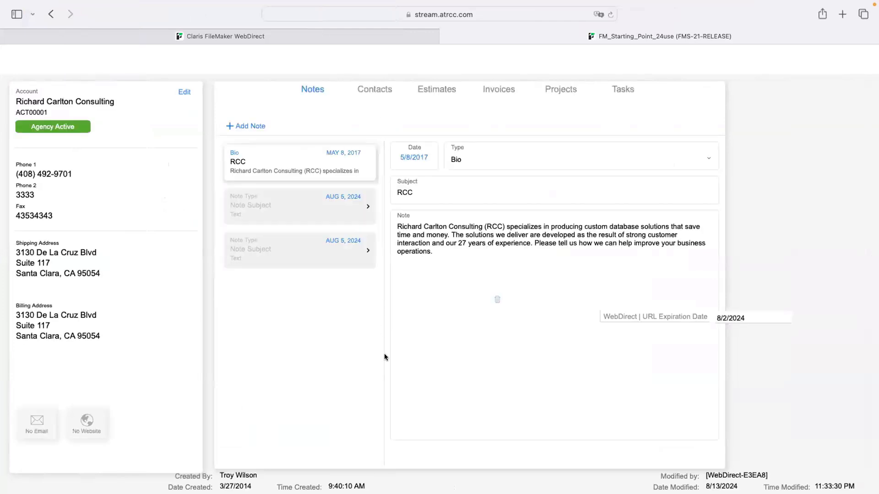
click(317, 207)
click(315, 238)
click(317, 207)
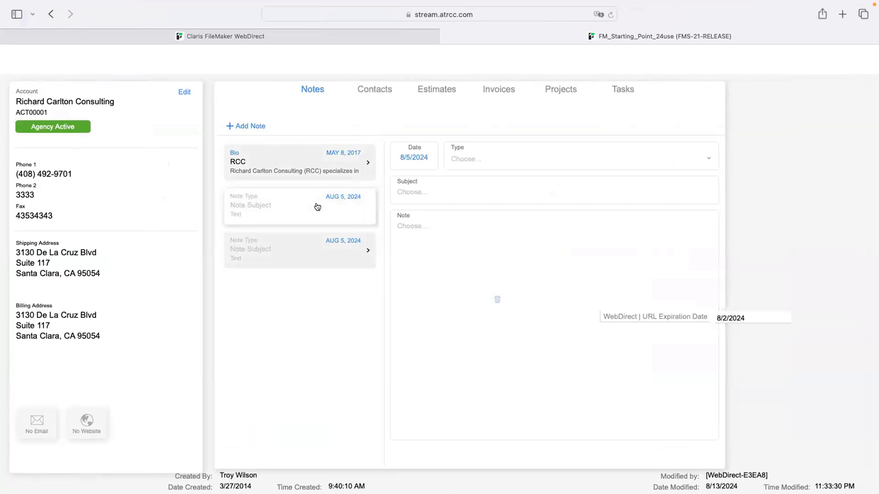
Back on the FileMaker layout, delete the horizontal line below the Add Note button after checking it in WebDirect
key(ctrl+Left)
click(310, 130)
click(321, 132)
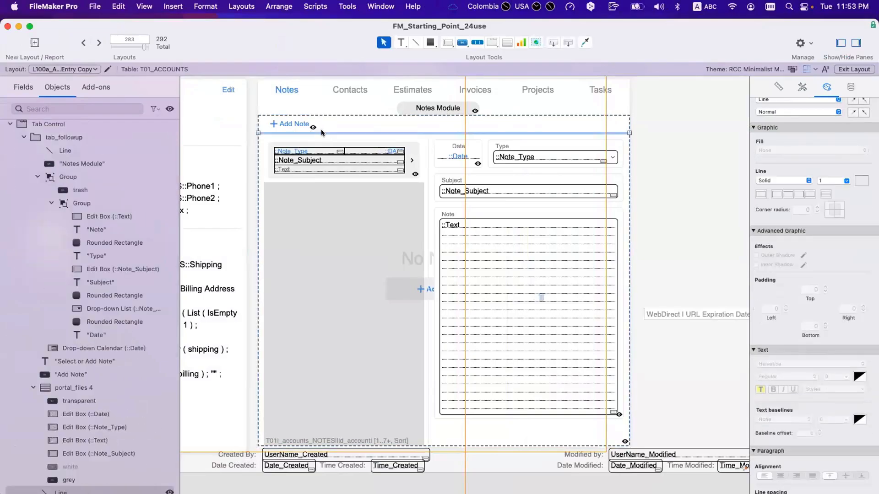
key(ctrl+Right)
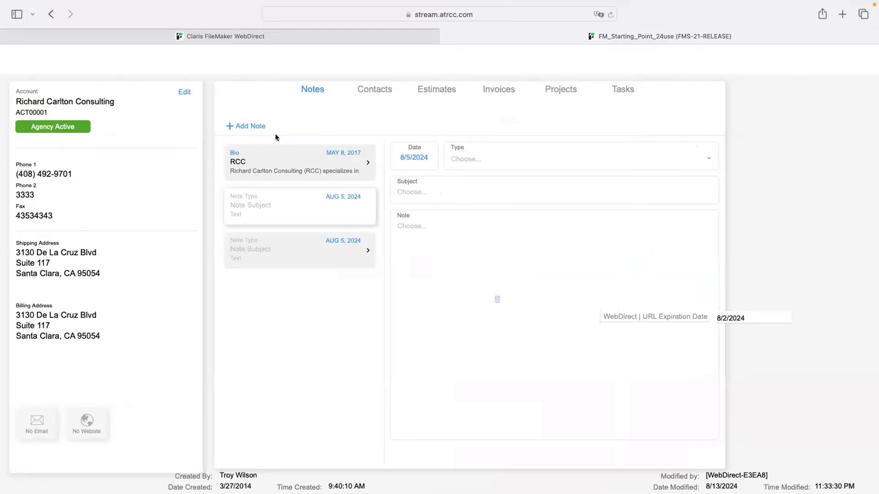
key(ctrl+Left)
click(314, 136)
click(314, 140)
Move the Add Note button slightly down, save the layout, and view the result in WebDirect
click(292, 123)
drag(293, 122, 293, 125)
key(super+s)
key(ctrl+Right)
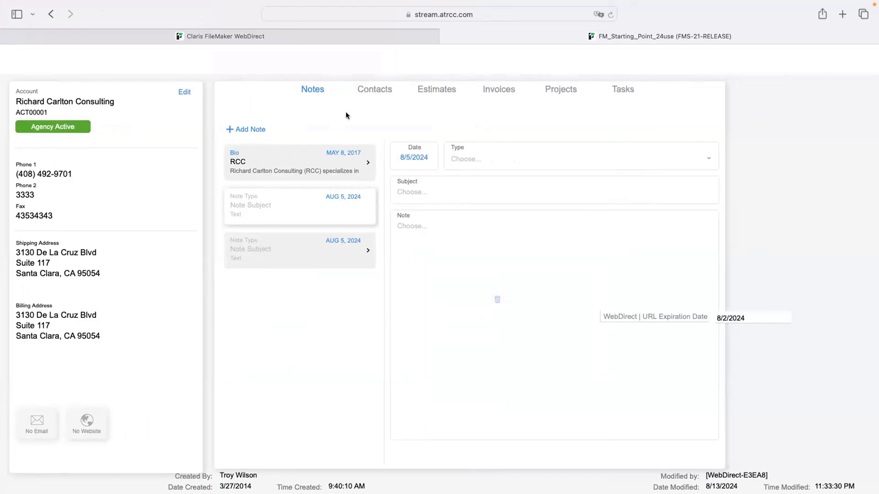
Nudge the note detail group, notes portal and Add Note button up together by a few points, save, and view them in WebDirect
key(ctrl+Left)
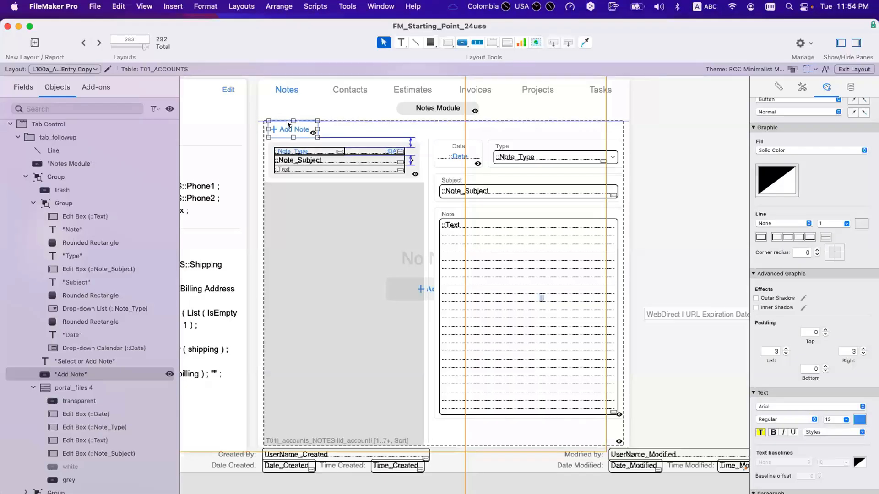
click(338, 215)
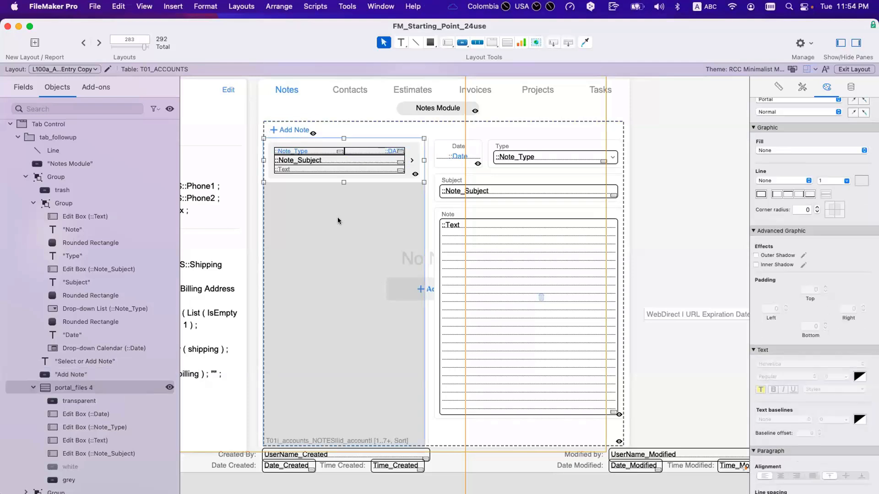
click(506, 364)
shift+click(348, 319)
shift+click(295, 131)
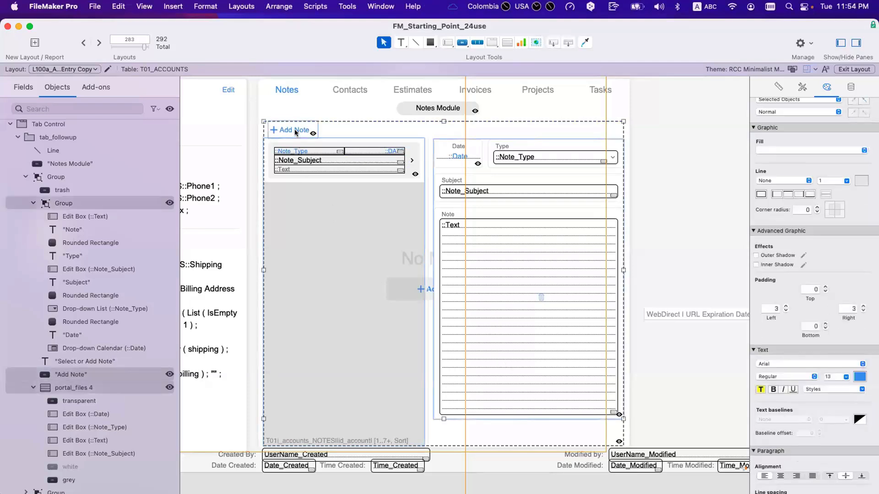
key(Up)
key(Up)
key(Up)
key(Up)
key(Up)
key(Up)
key(Up)
key(Up)
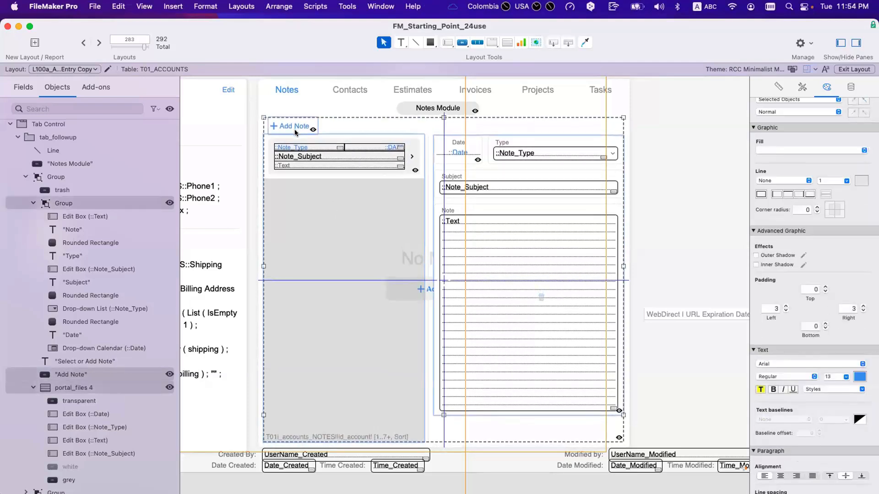
key(super+s)
key(ctrl+Right)
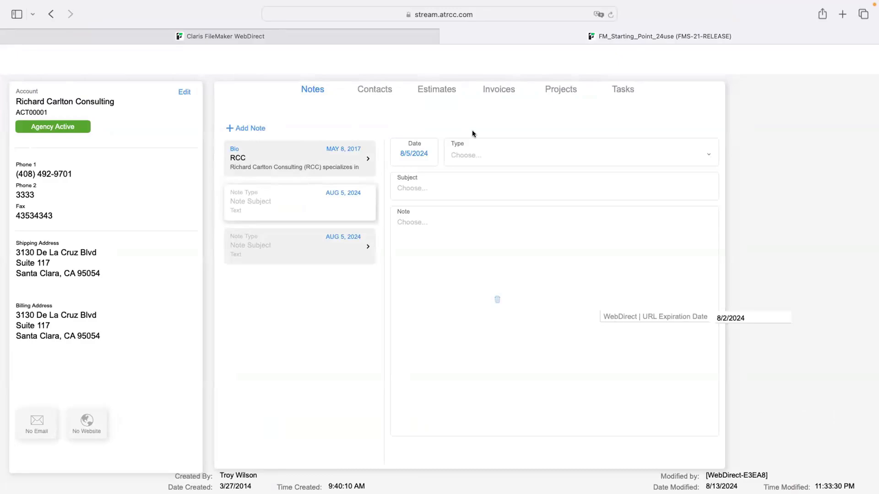
Back on the FileMaker layout, move the note detail group slightly down to line up with the top of the portal row
key(ctrl+Left)
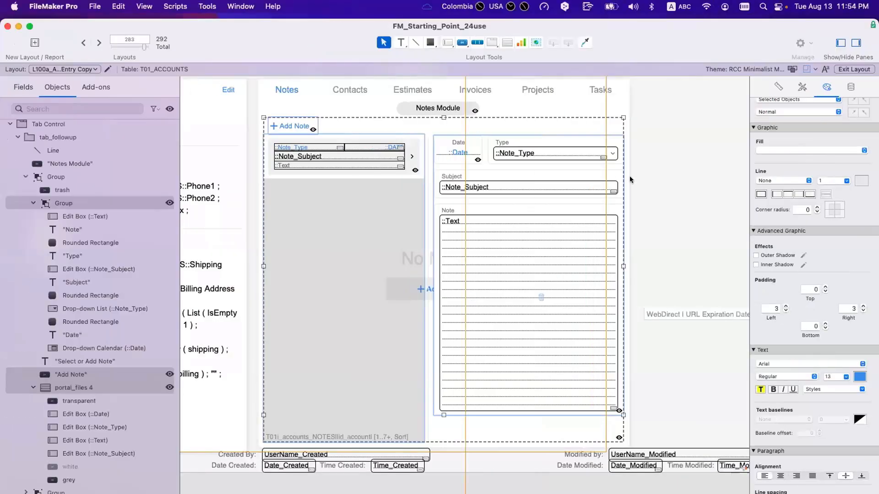
click(407, 139)
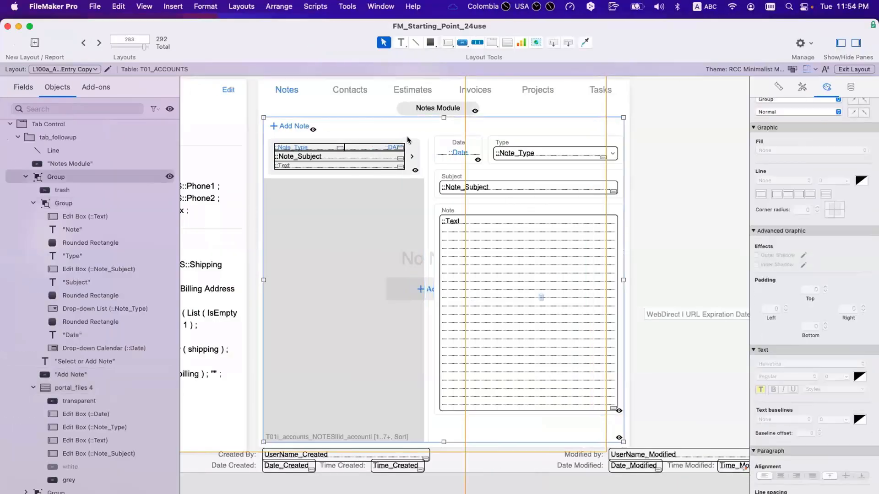
click(409, 140)
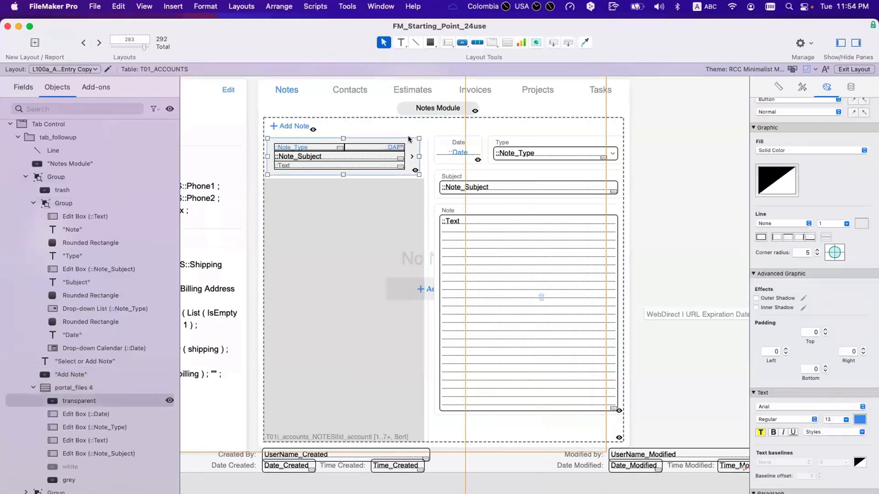
click(447, 136)
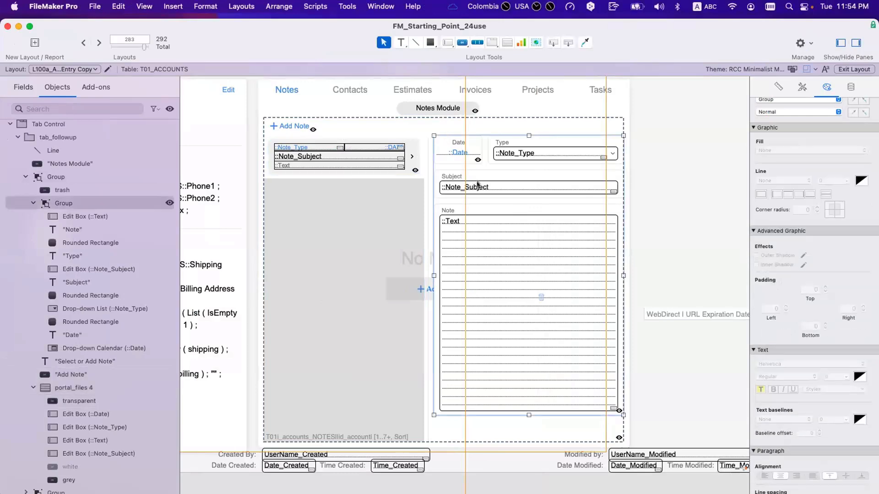
drag(530, 210, 530, 212)
Shorten the vertical divider line slightly from its upper end and compare it with the transparent button in the portal row
click(417, 137)
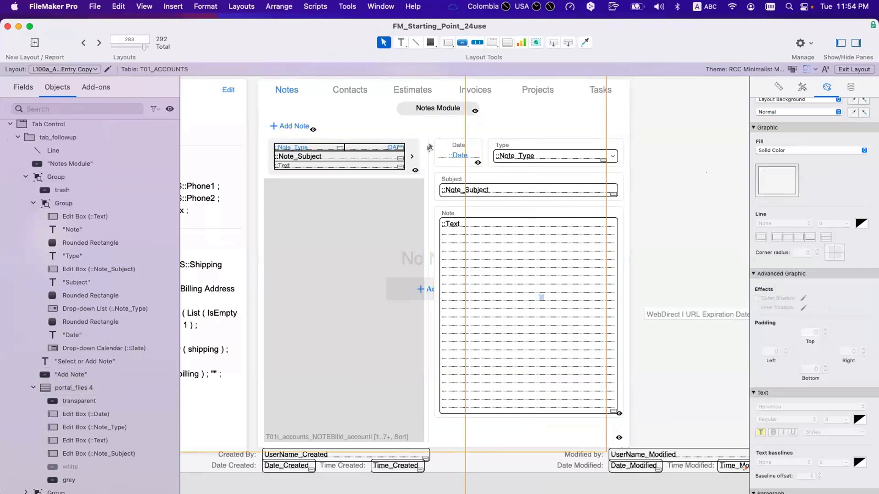
click(428, 140)
drag(428, 139, 427, 140)
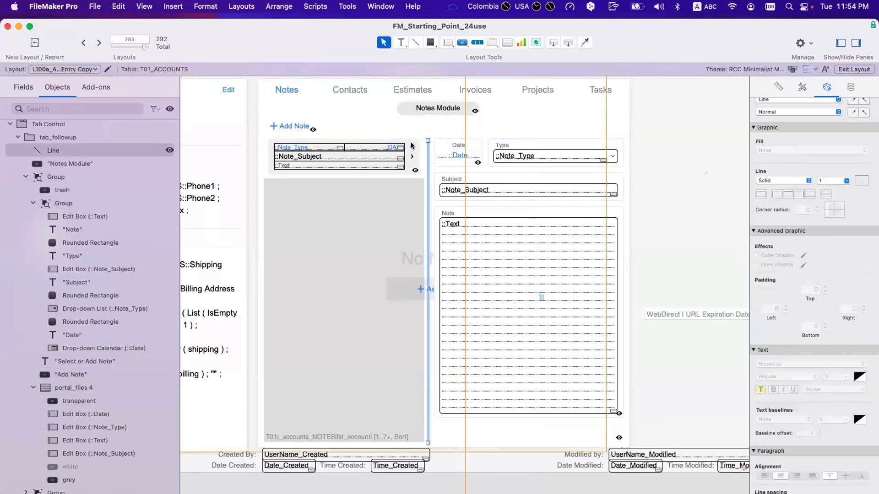
click(411, 146)
click(413, 143)
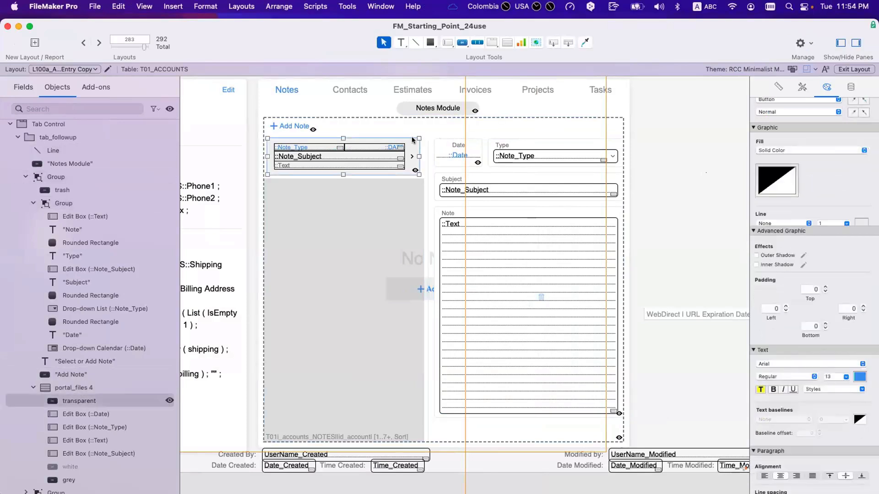
Extend the vertical divider line slightly upward toward the portal row's top edge and check the notes in WebDirect
click(781, 88)
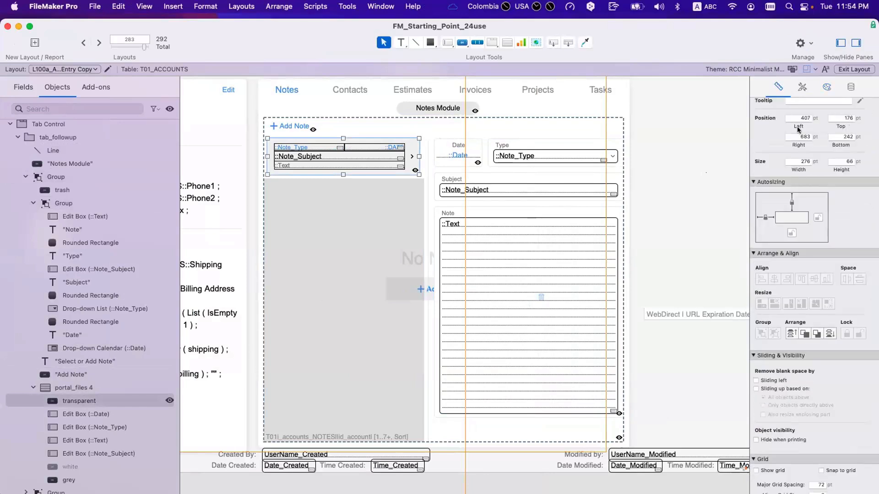
click(427, 163)
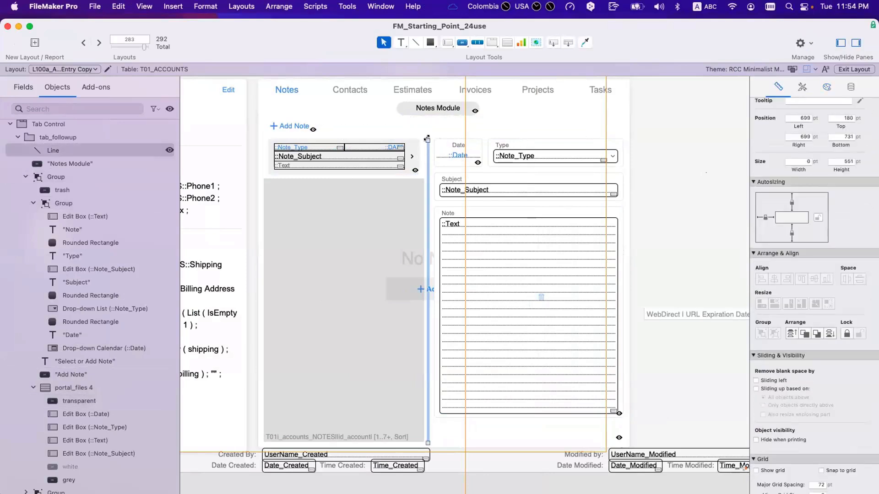
drag(427, 138, 427, 135)
click(430, 154)
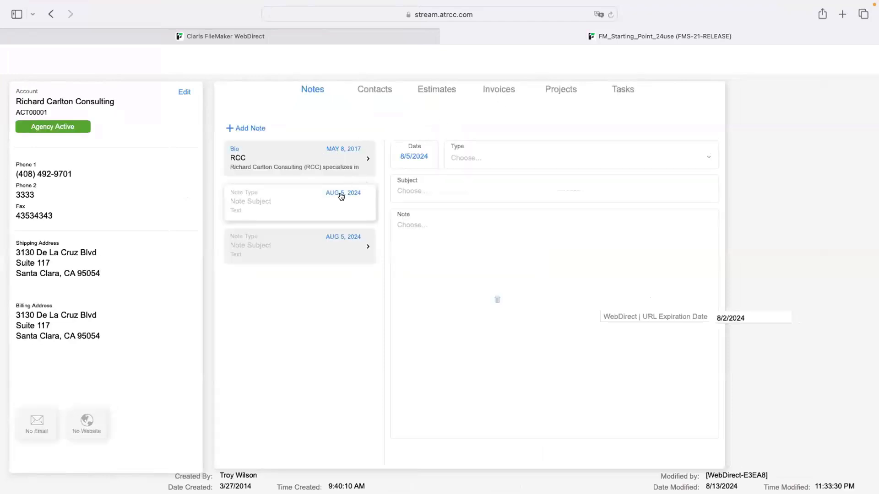
click(341, 157)
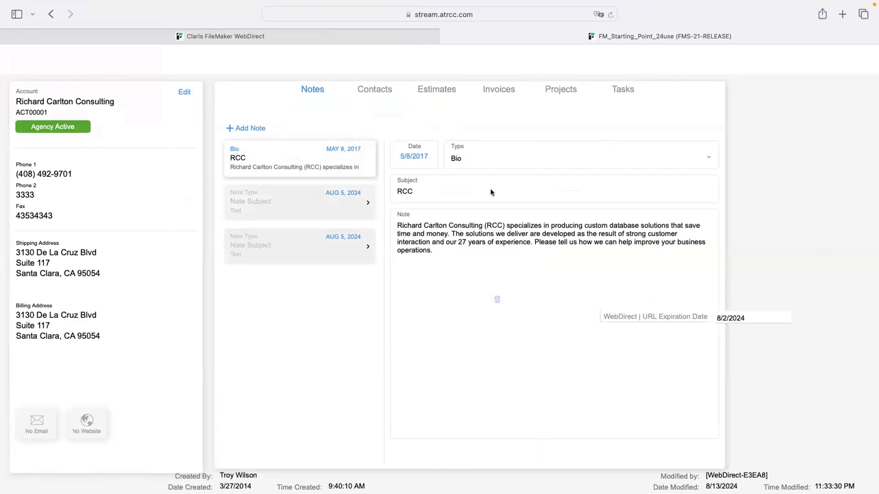
key(ctrl+Left)
Back on the FileMaker layout, move the WebDirect URL Expiration Date label and field off the layout's visible area, beyond its right edge
click(652, 261)
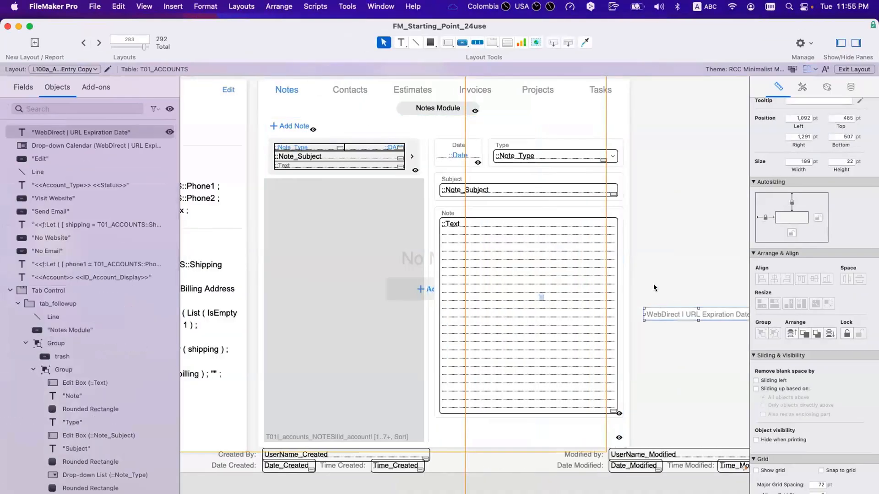
scroll(656, 289, right, 10)
shift+click(392, 315)
drag(306, 309, 555, 275)
scroll(461, 273, left, 8)
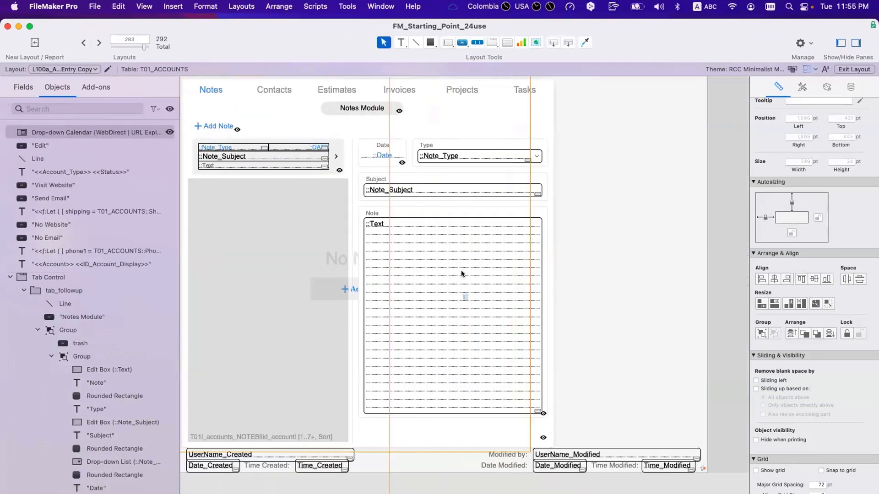
Move the trash button from the middle of the Note field to the empty space beneath it
scroll(460, 273, left, 3)
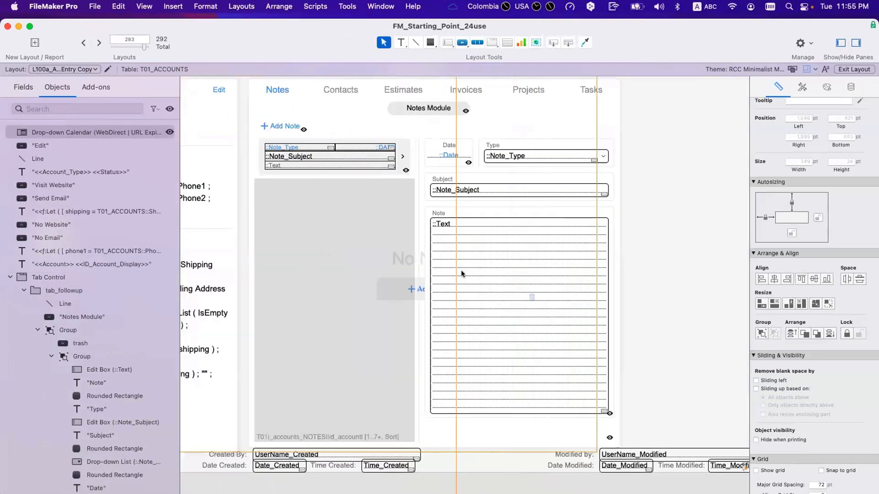
click(531, 296)
click(532, 295)
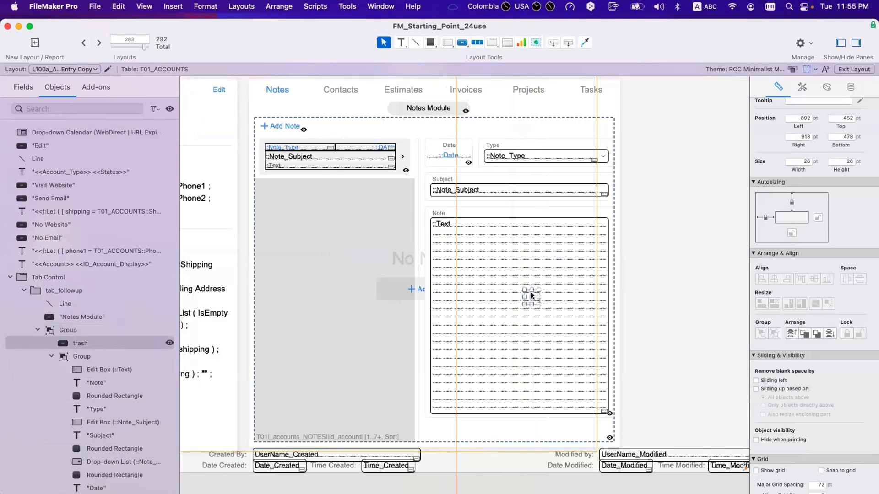
drag(532, 295, 513, 430)
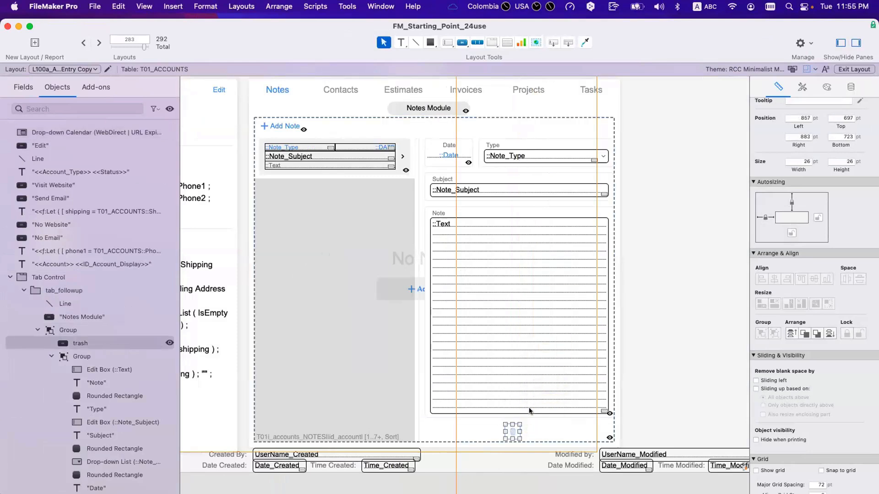
Label the trash button "Delete Note" with its icon to the left of the text, and resize it to 136 by 36 pt
double_click(512, 432)
click(635, 221)
text(Delete Notes)
key(BackSpace)
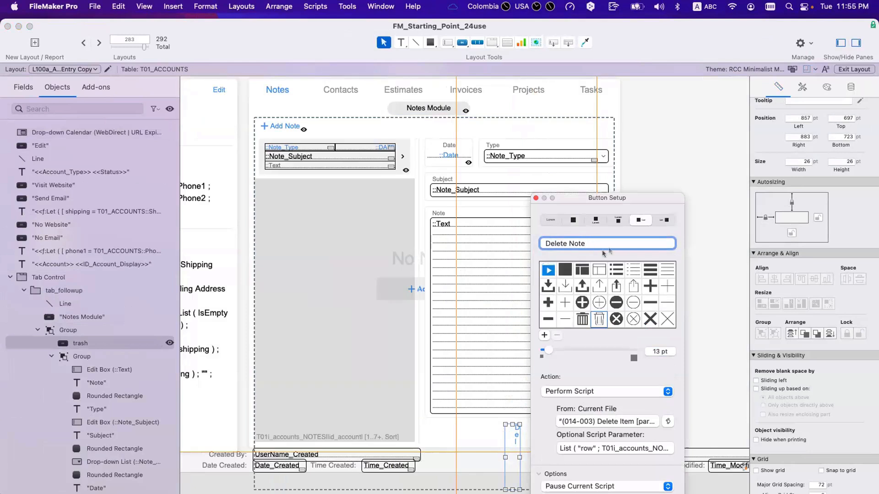
click(535, 199)
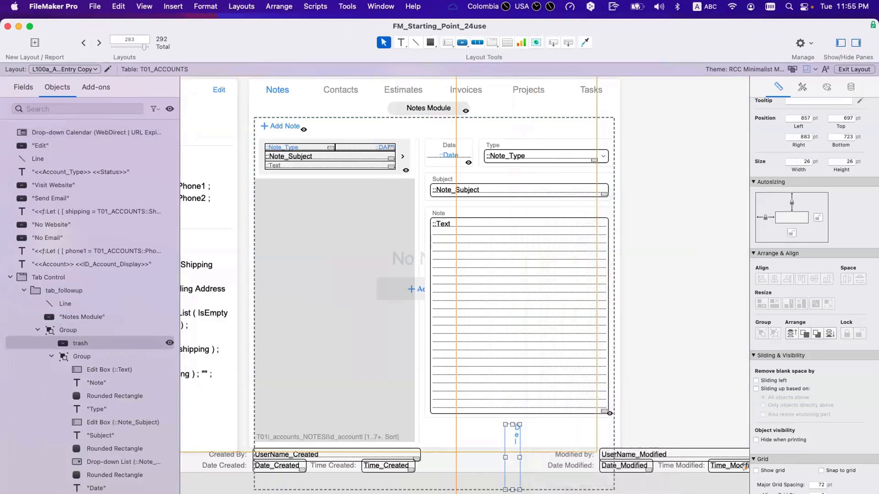
drag(534, 436, 502, 434)
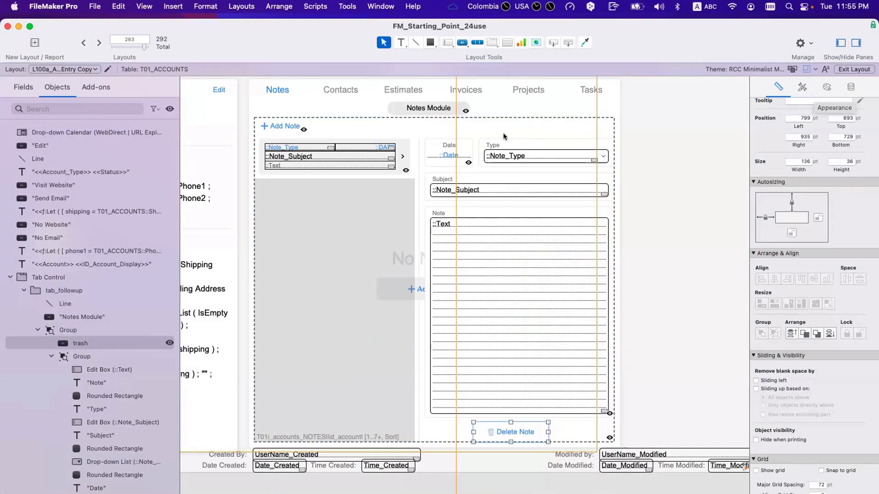
Examine the size and placement of the Add Note and Edit buttons on the layout
click(283, 129)
scroll(283, 131, left, 6)
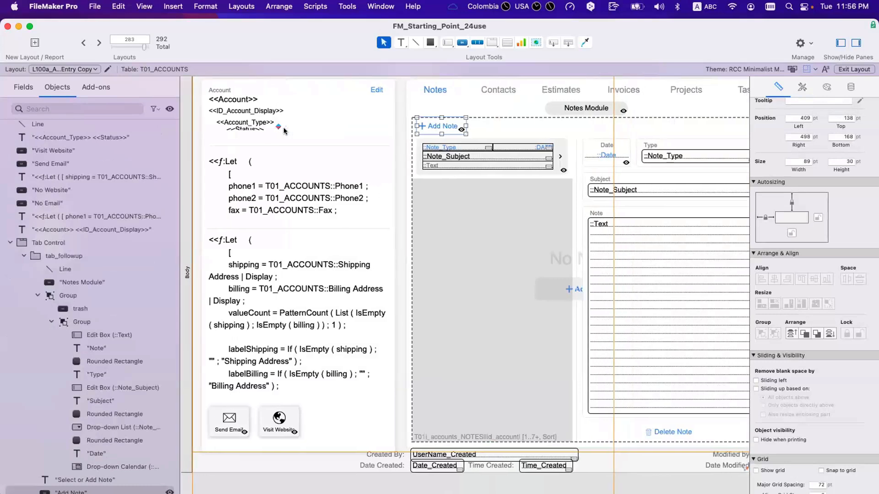
scroll(285, 131, up, 2)
click(368, 127)
scroll(313, 131, right, 6)
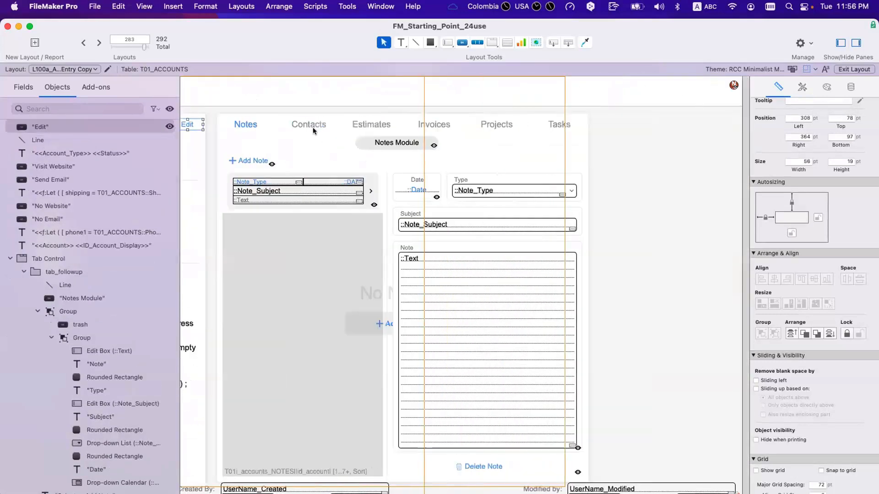
click(268, 163)
scroll(263, 157, down, 2)
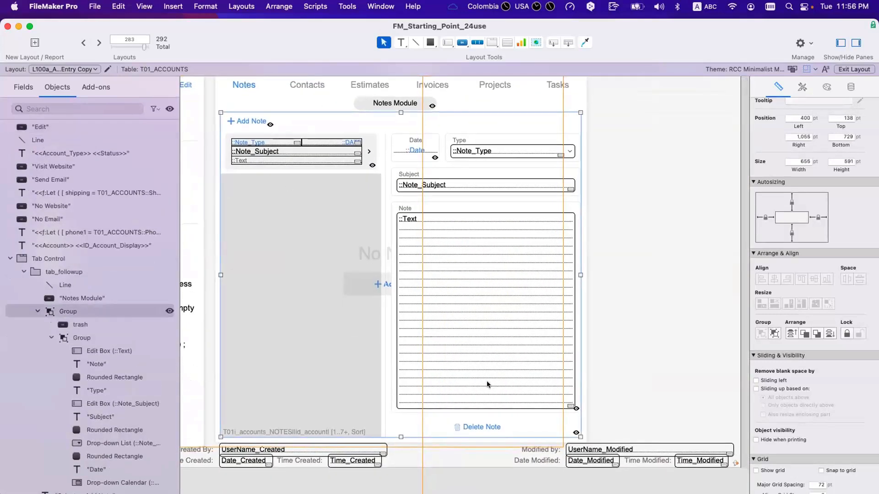
scroll(489, 429, down, 1)
Give the Delete Note button a solid red fill and white text
click(489, 425)
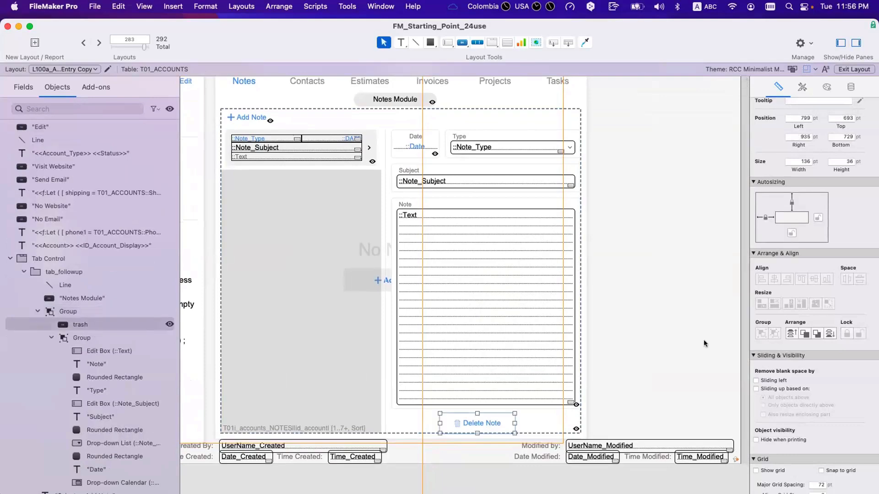
click(826, 86)
scroll(806, 110, up, 3)
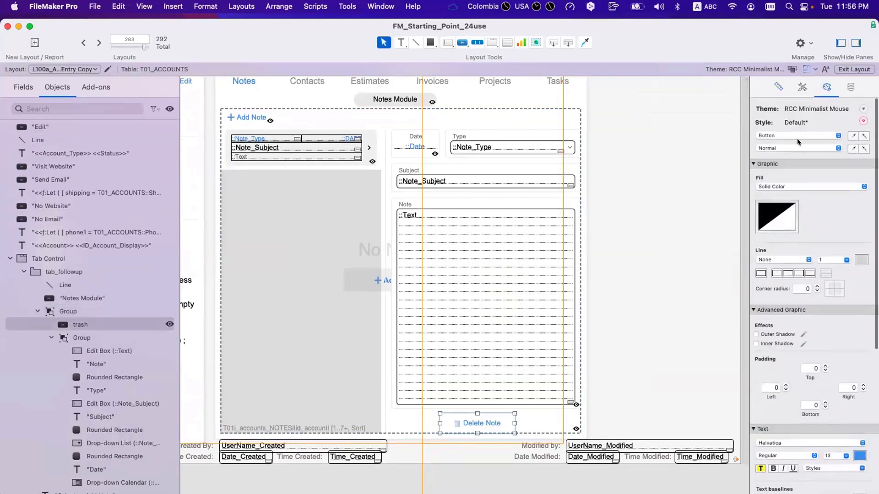
click(778, 208)
click(781, 268)
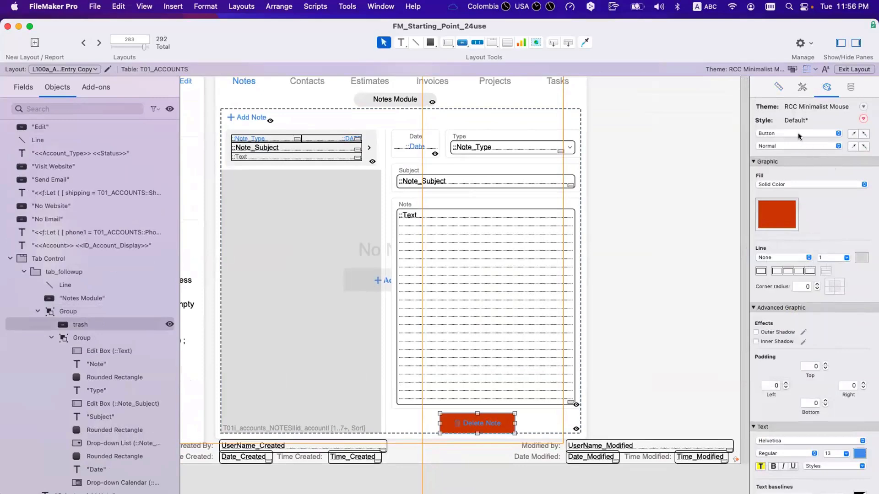
scroll(799, 136, down, 1)
click(860, 448)
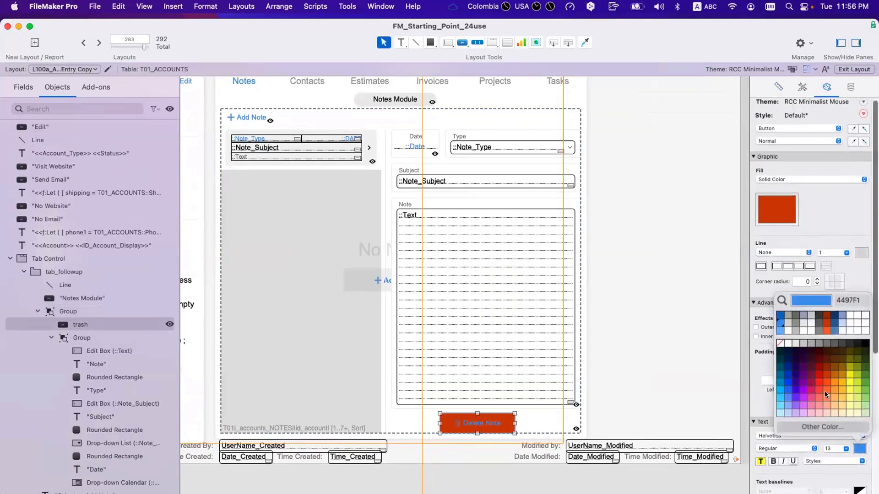
click(793, 344)
Set the Delete Note button's icon color to white
click(799, 128)
click(798, 137)
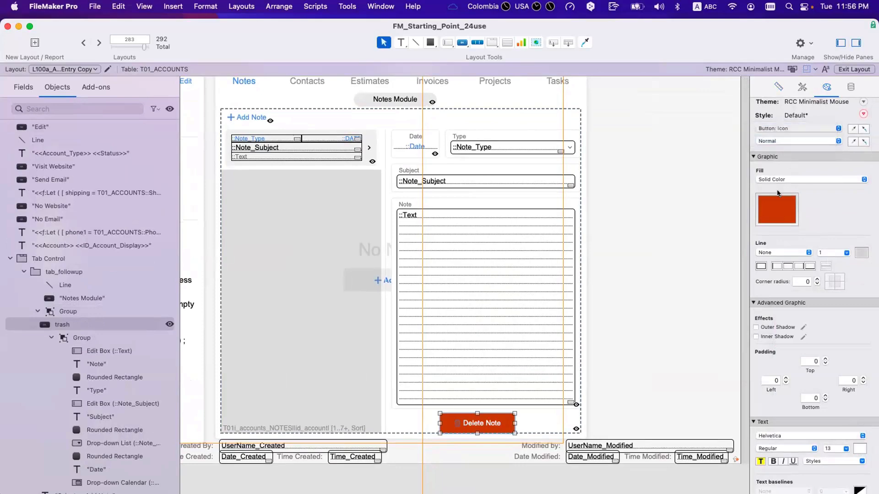
click(778, 211)
click(756, 270)
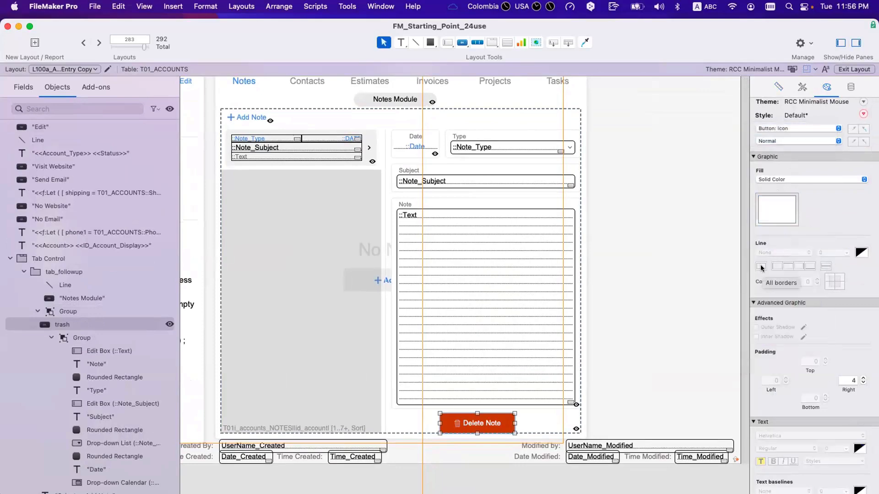
click(654, 332)
Round the Delete Note button's corners with a corner radius of 5
click(502, 422)
click(501, 423)
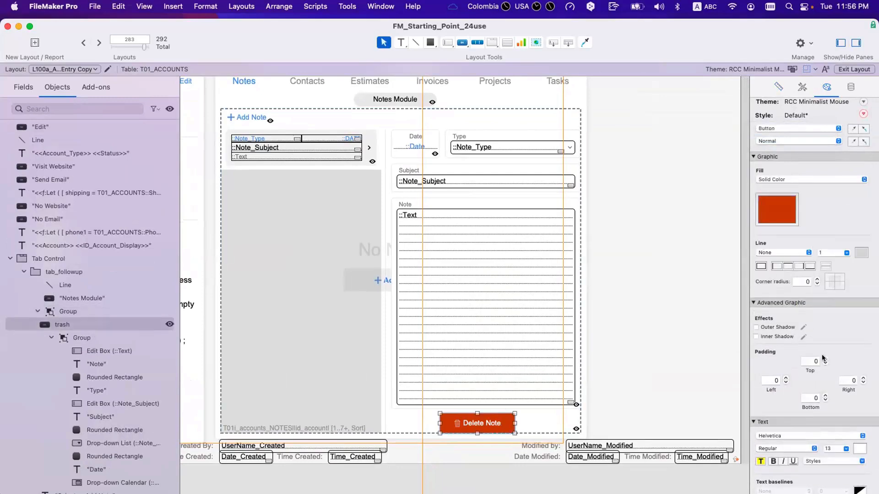
click(817, 279)
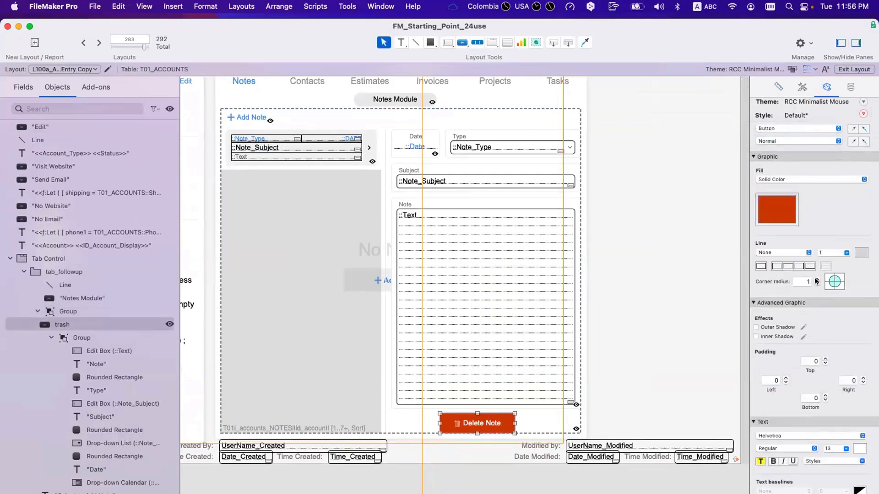
click(657, 366)
click(496, 423)
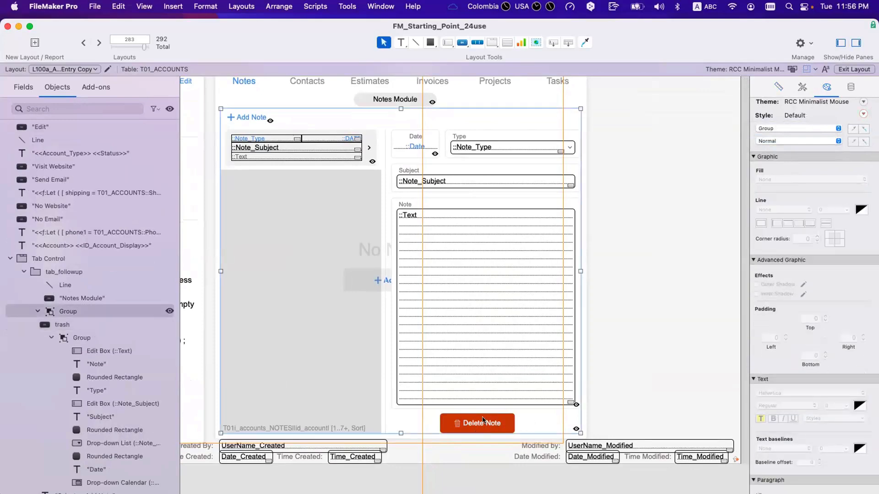
click(479, 425)
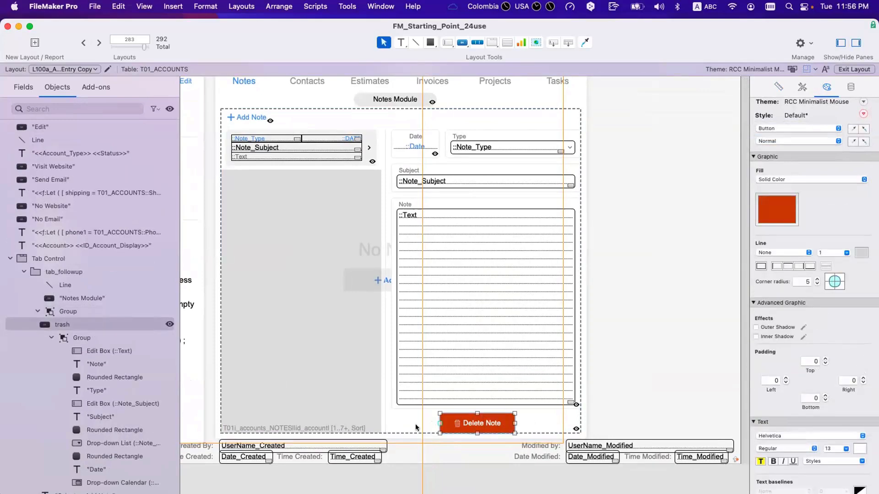
Widen the Delete Note button on both sides to span the full width of the note detail column, 345 pt
drag(437, 421, 388, 422)
drag(515, 420, 580, 421)
click(499, 422)
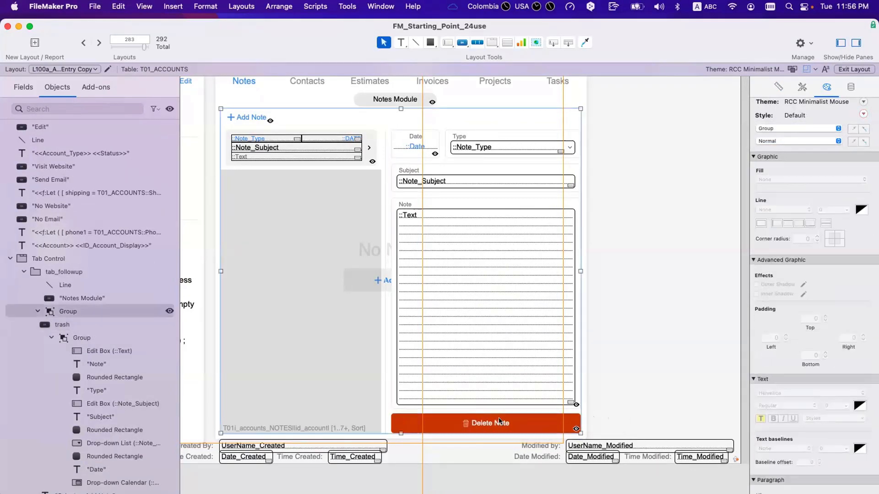
click(495, 395)
click(488, 364)
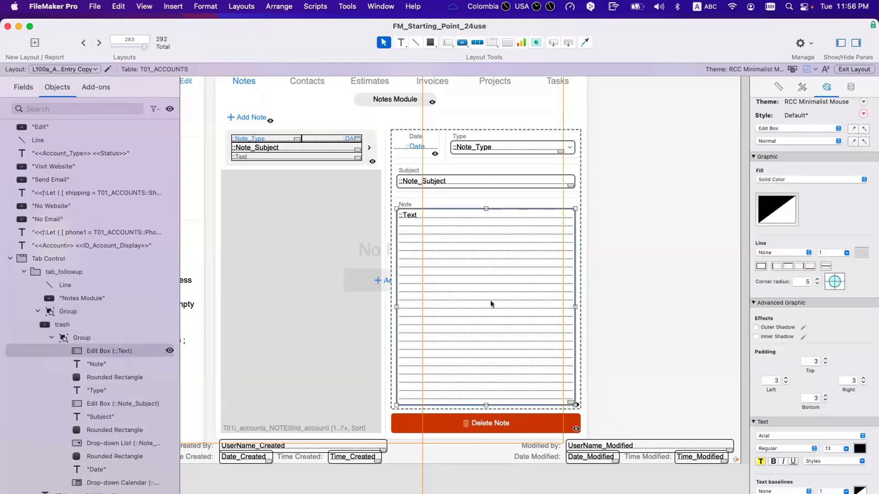
shift+click(461, 203)
shift+click(407, 206)
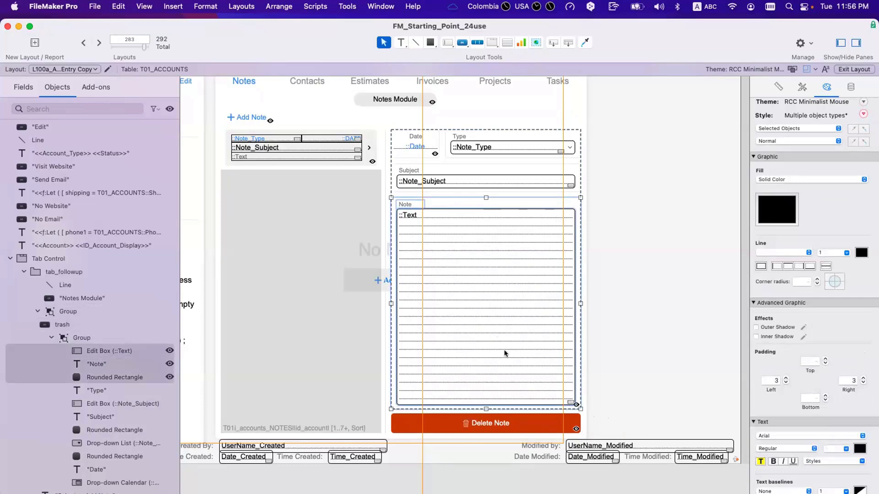
click(604, 363)
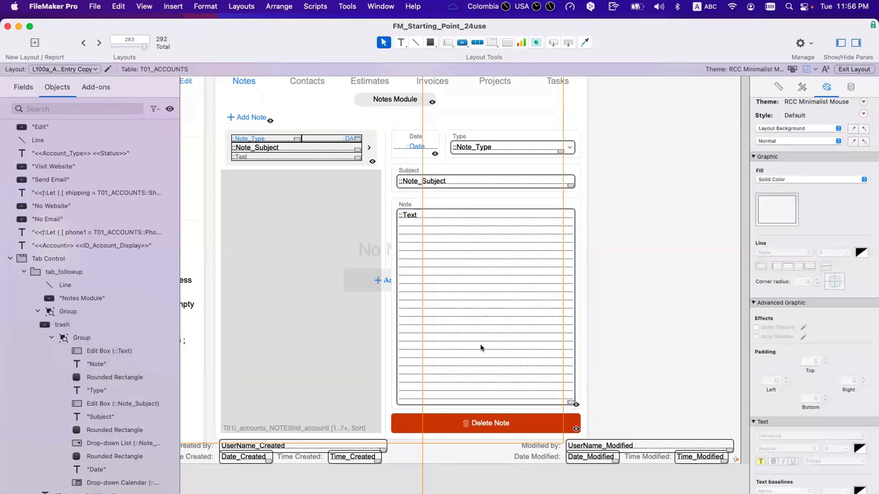
Shorten the Note field slightly from its lower edge, move the Delete Note button up beneath it, and save the layout
double_click(482, 349)
key(Return)
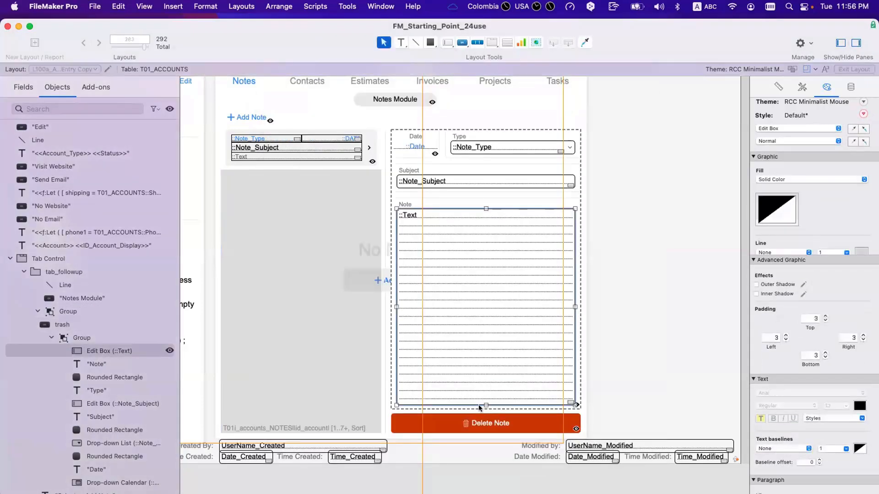
drag(484, 402, 479, 419)
click(480, 409)
key(super+z)
click(479, 424)
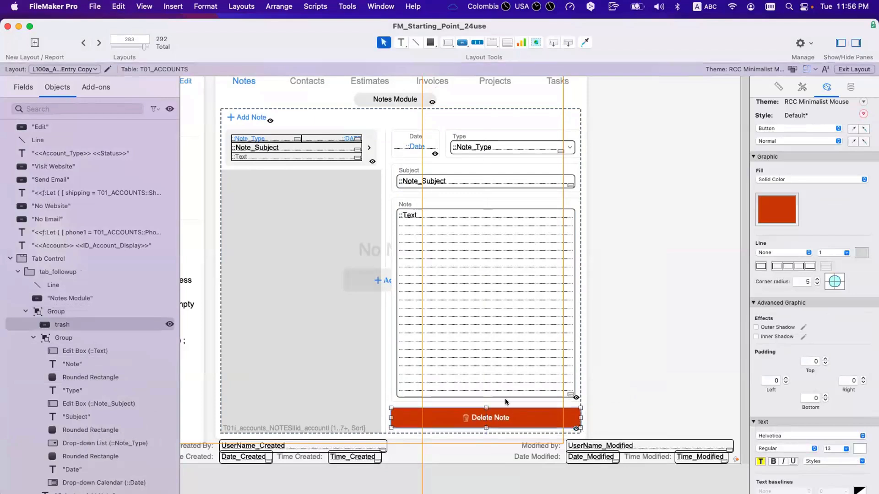
key(super+s)
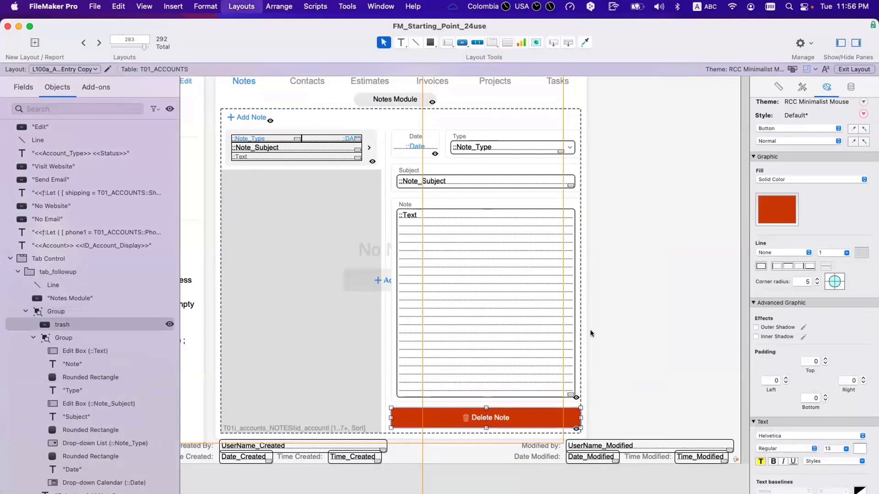
Narrow the Delete Note button to 165 pt wide, keeping it centered beneath the Note field
click(778, 87)
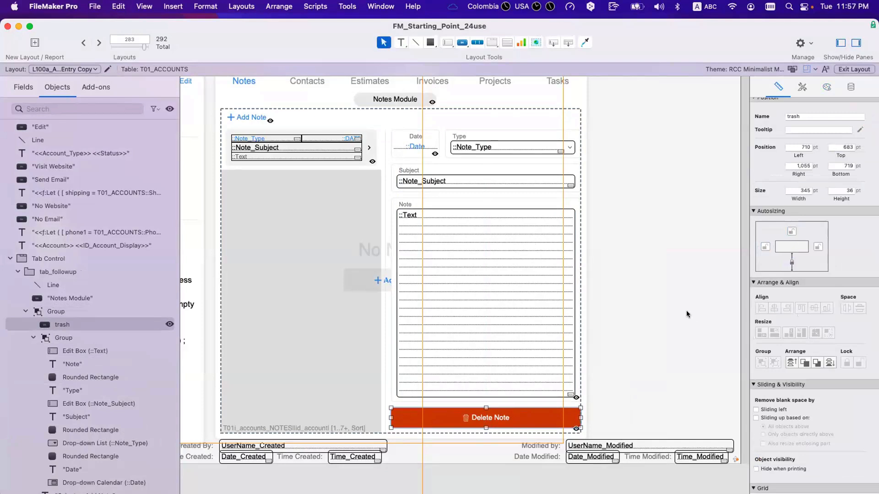
click(483, 377)
click(506, 367)
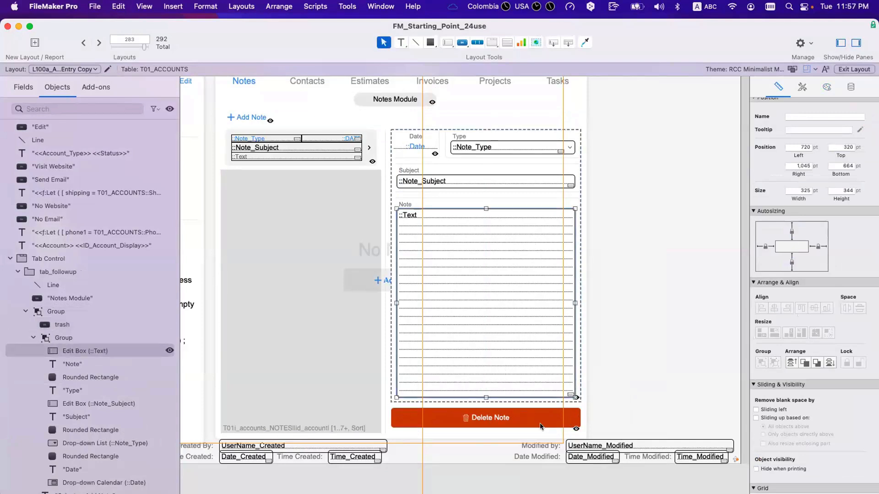
click(569, 416)
click(575, 417)
drag(578, 414, 502, 420)
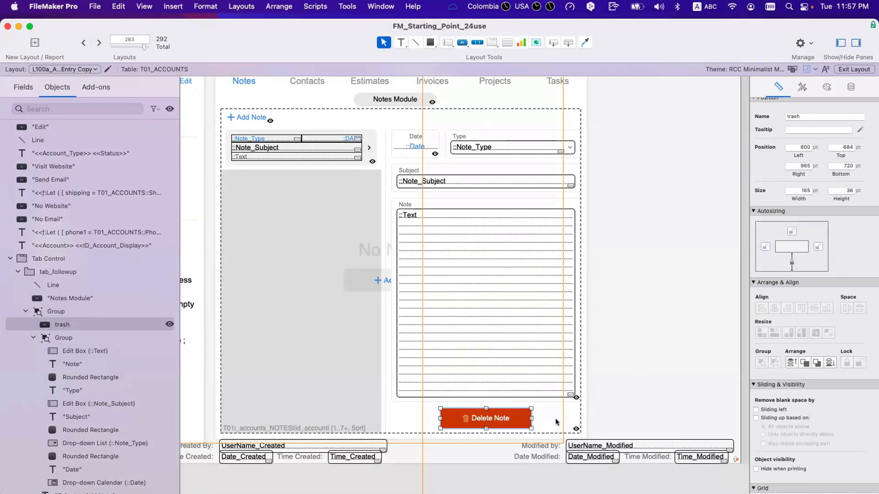
Save the layout and review the narrowed Delete Note button in the WebDirect browser session
click(628, 402)
click(481, 421)
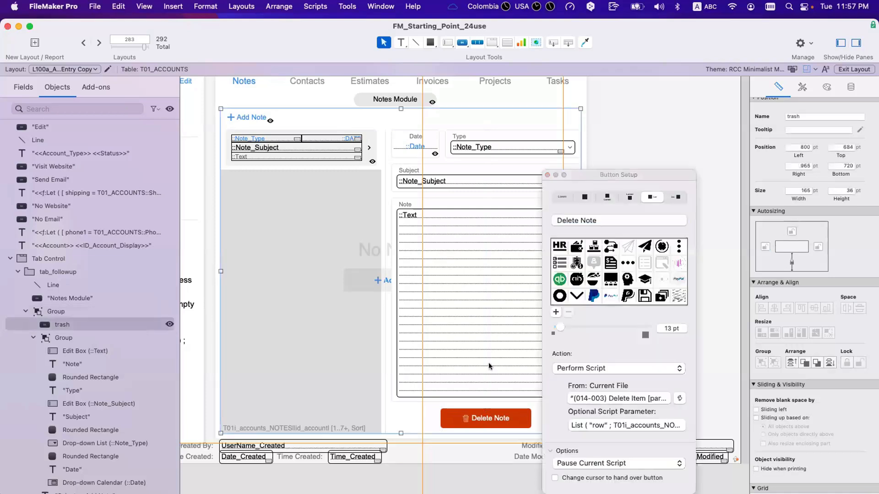
click(488, 364)
key(super+s)
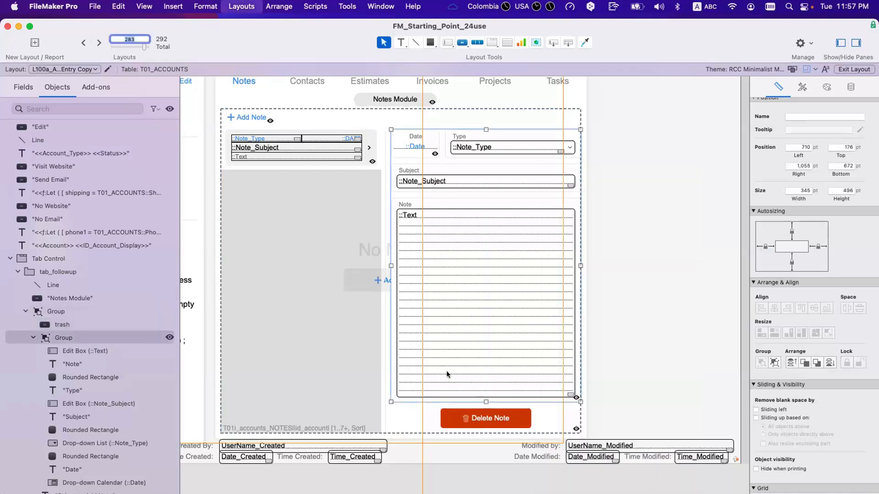
key(ctrl+Right)
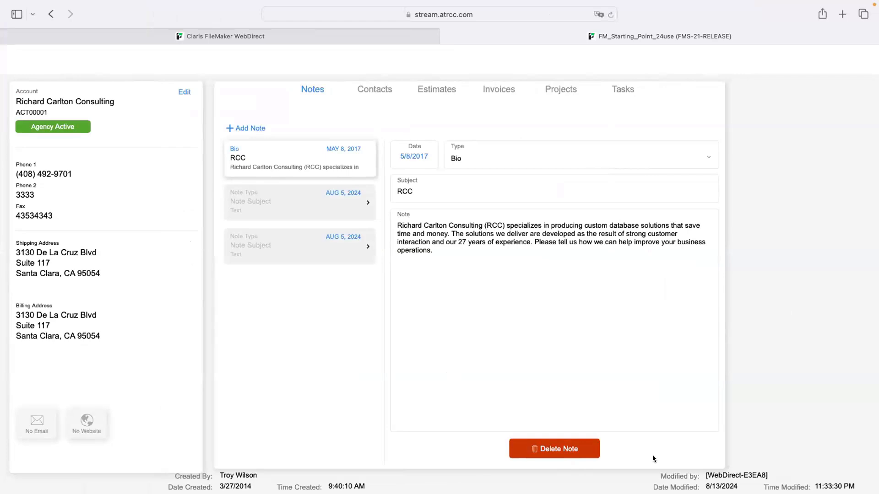
scroll(508, 357, left, 2)
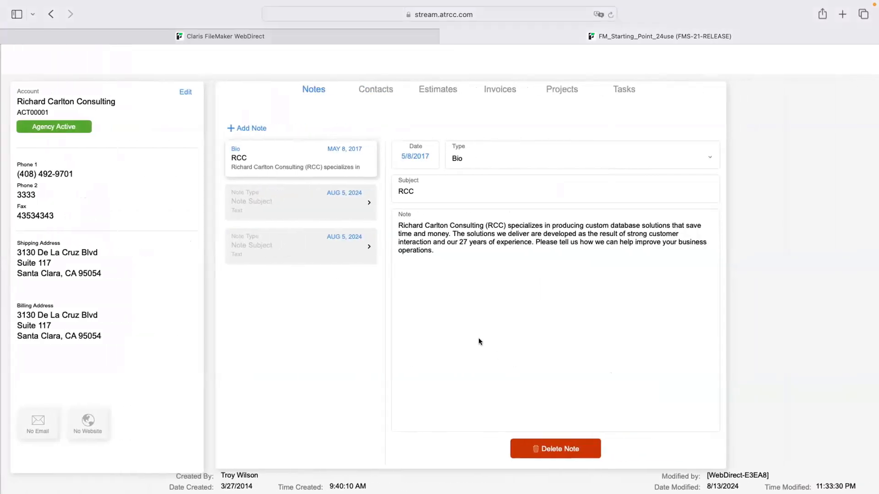
Back in the FileMaker layout, set the Delete Note button's Hover state fill to a brighter orange
key(ctrl+Left)
click(349, 421)
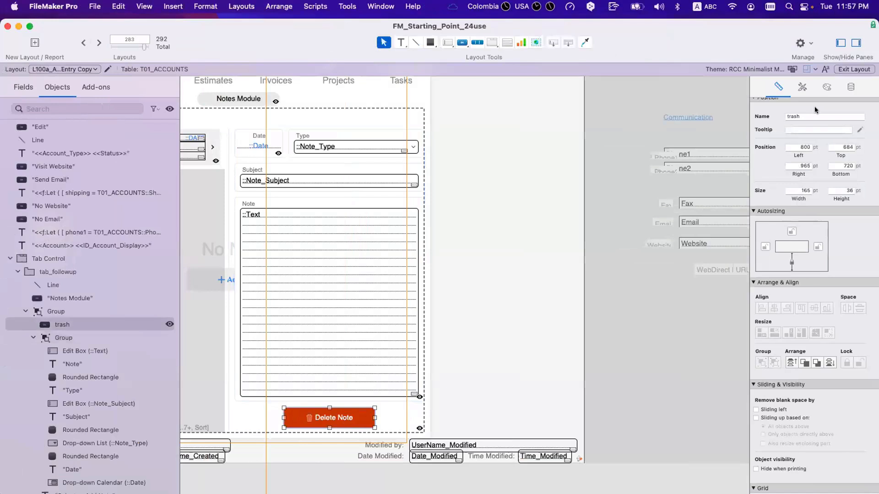
click(826, 87)
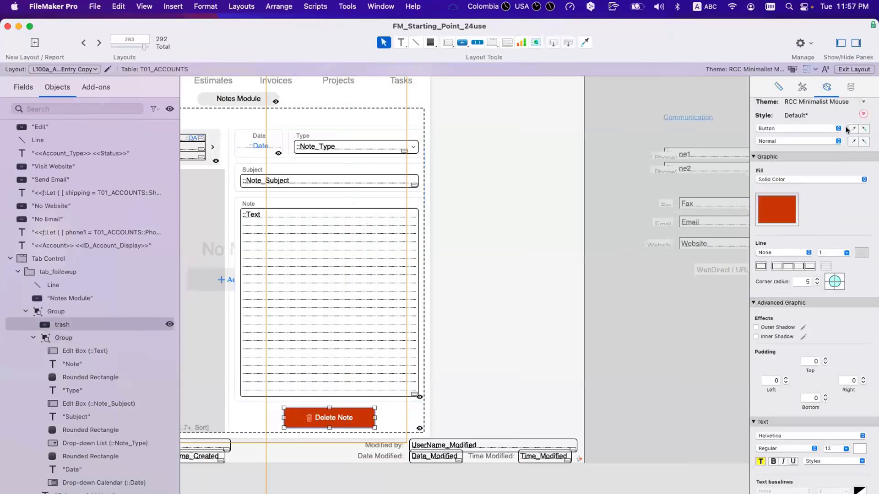
click(819, 141)
click(819, 149)
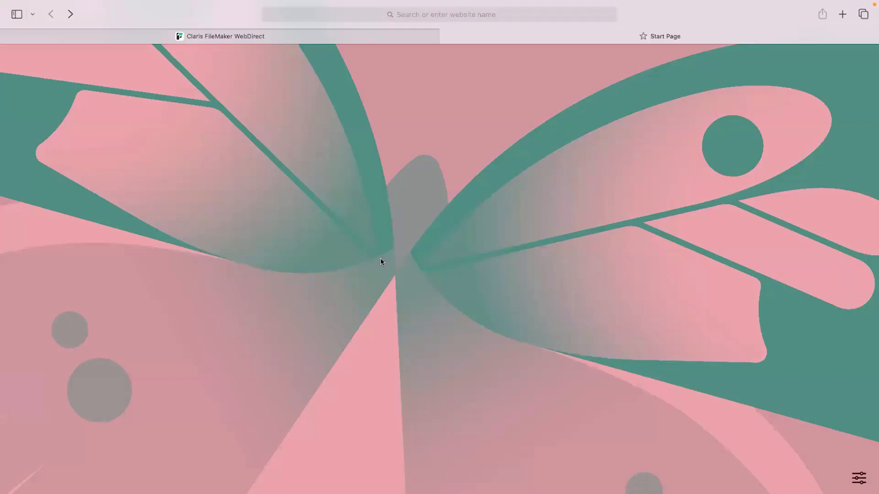
click(444, 35)
click(54, 10)
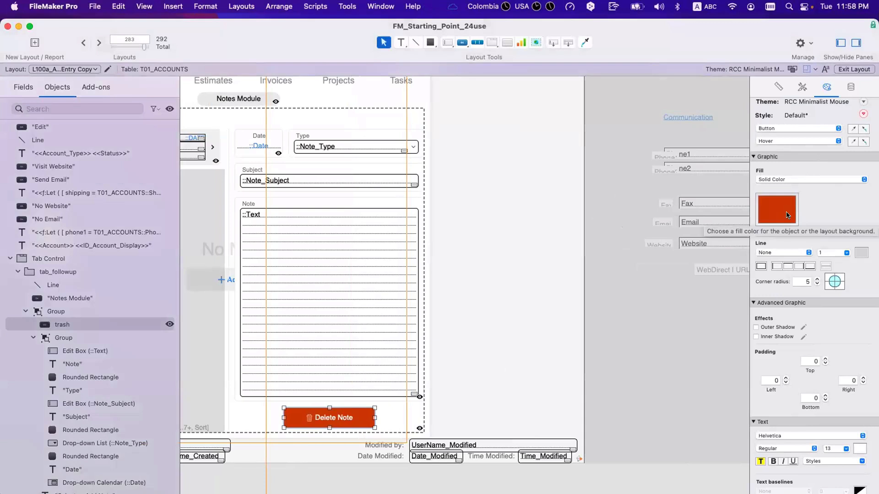
click(809, 128)
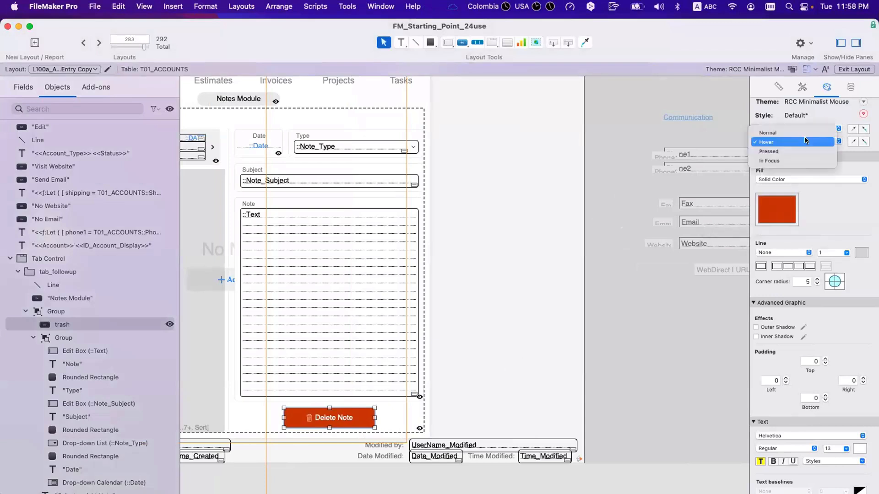
click(777, 210)
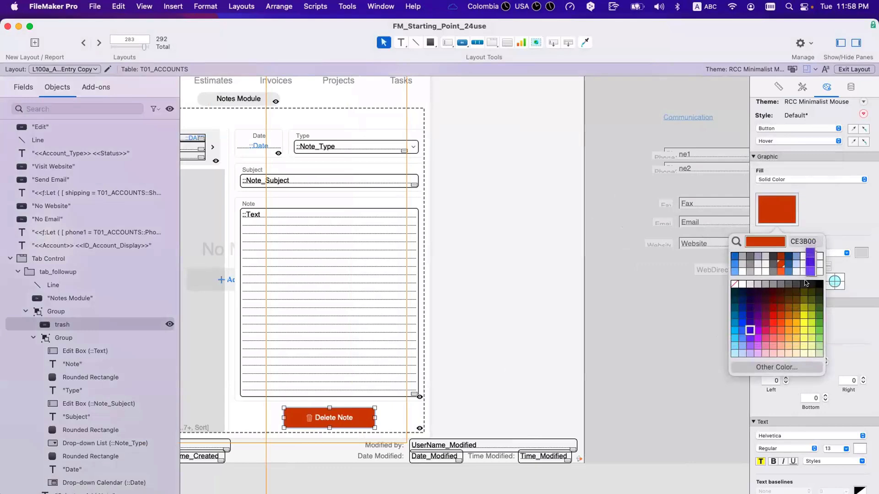
drag(757, 321, 813, 273)
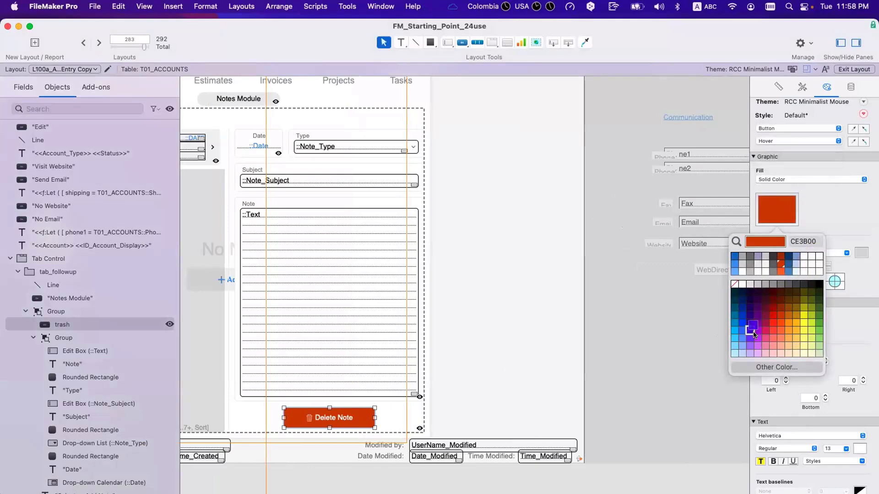
drag(765, 330, 813, 269)
drag(781, 324, 812, 269)
drag(778, 323, 781, 268)
click(780, 271)
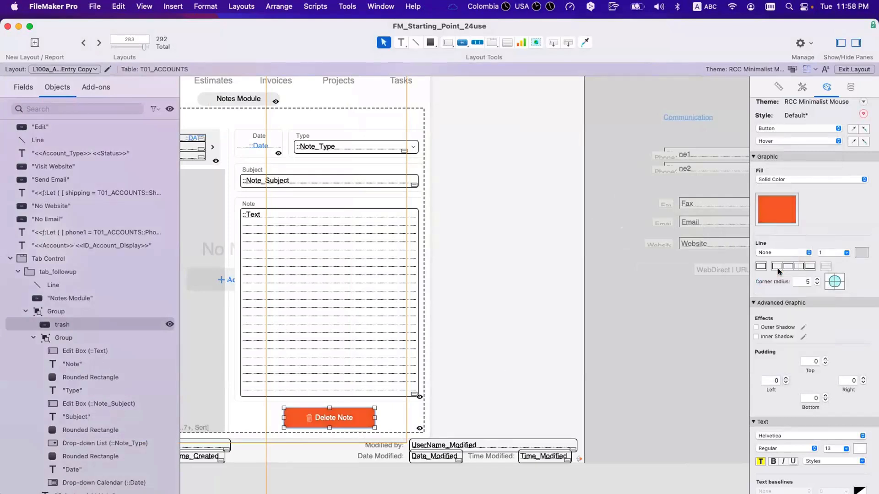
Set the Delete Note button's fill to dark red for both the Pressed and In Focus states
click(787, 140)
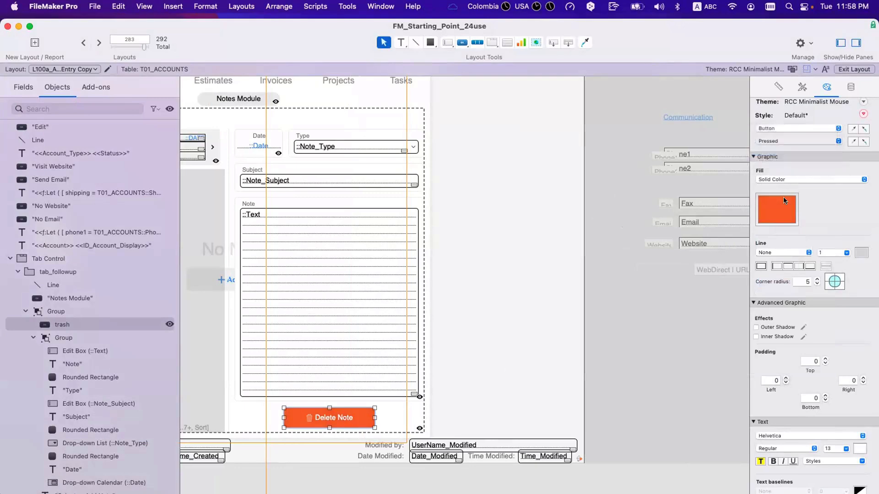
click(787, 147)
click(777, 209)
click(780, 255)
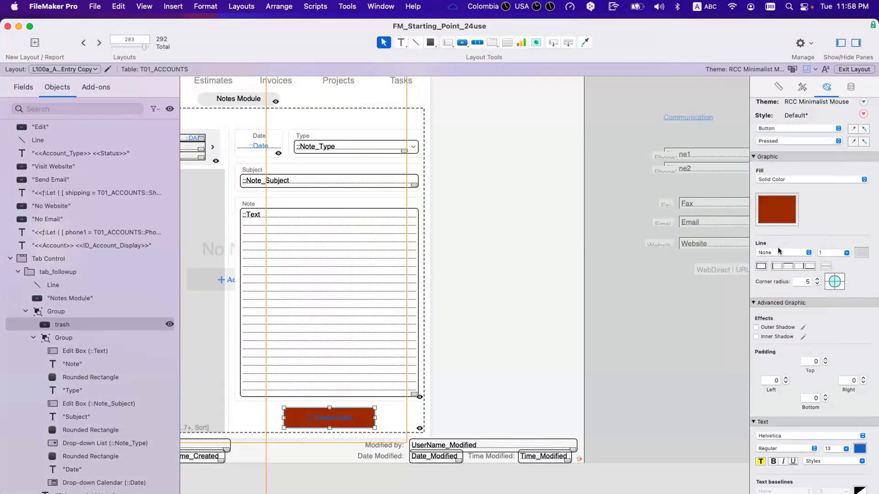
click(784, 141)
click(784, 146)
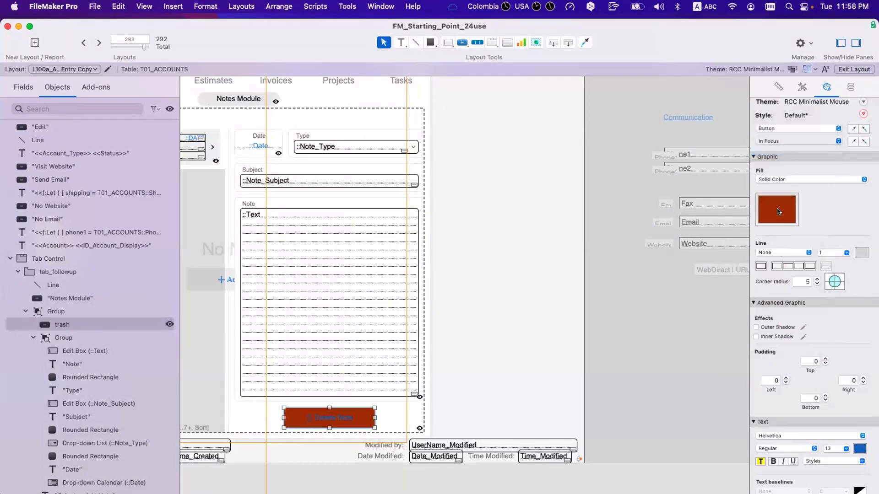
click(777, 210)
click(779, 255)
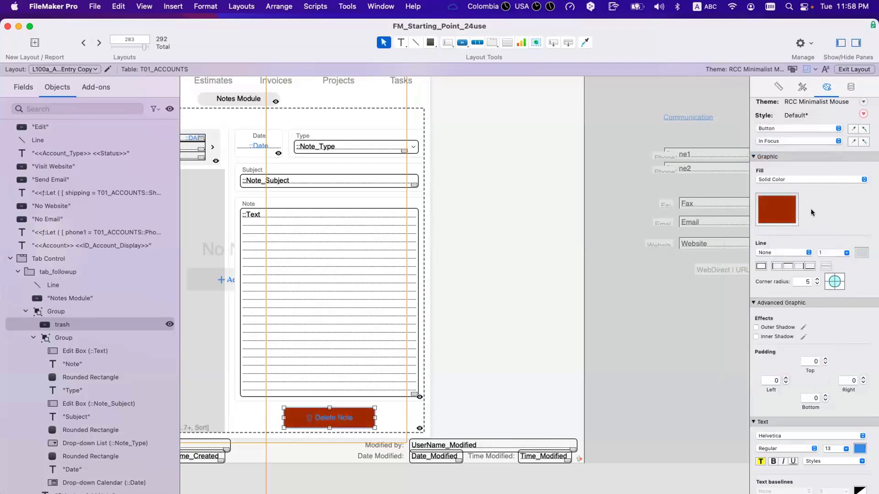
Set the Delete Note button's text color to white in the In Focus and Pressed states, and check the Hover and Normal states
click(860, 449)
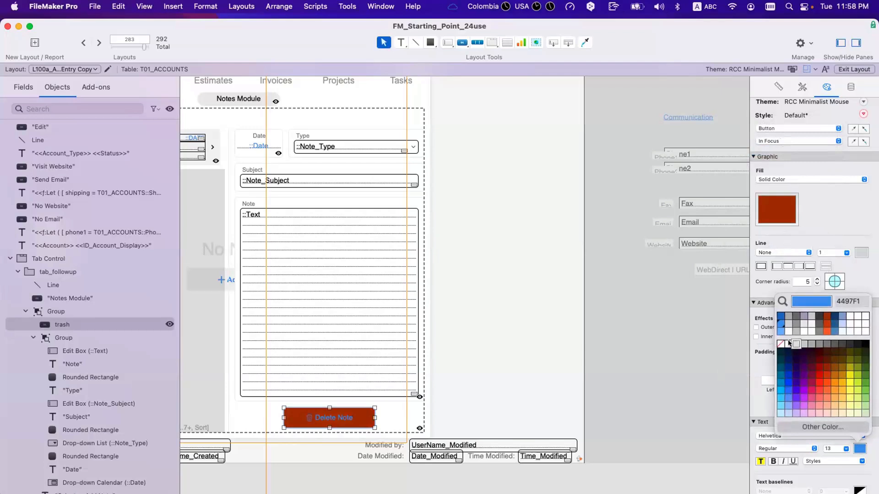
click(787, 343)
click(770, 140)
click(779, 158)
click(860, 449)
click(788, 342)
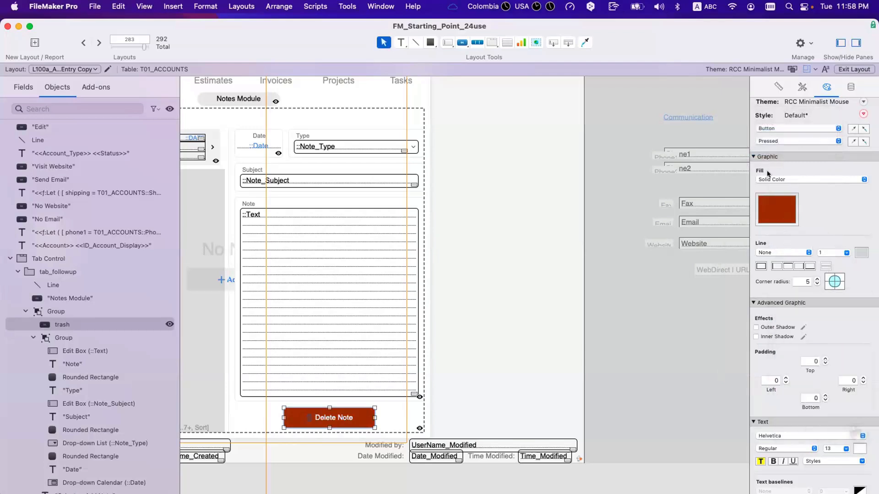
click(774, 141)
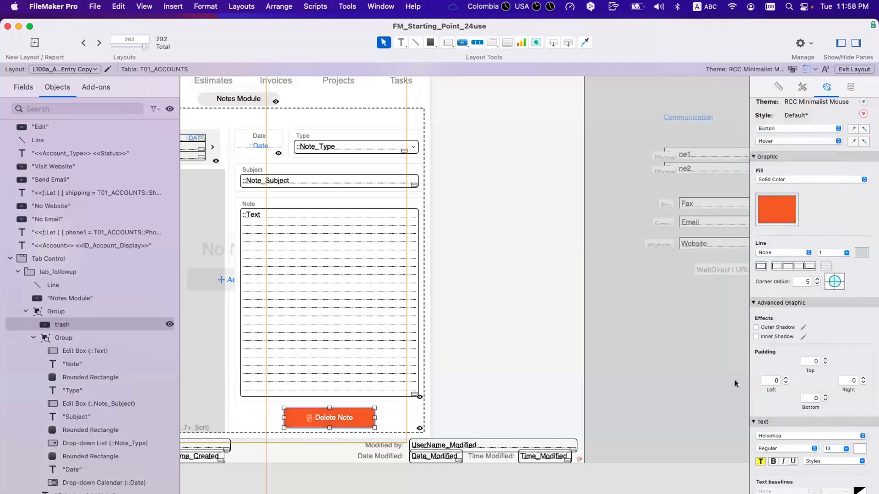
click(779, 141)
click(773, 133)
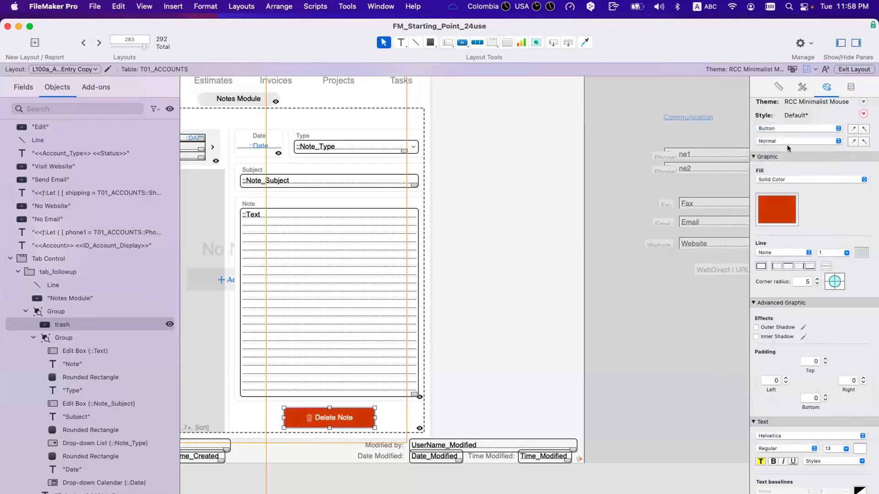
Set the Delete Note button's icon color to white in the Pressed and In Focus states
click(785, 126)
click(784, 137)
click(784, 141)
click(784, 147)
click(783, 137)
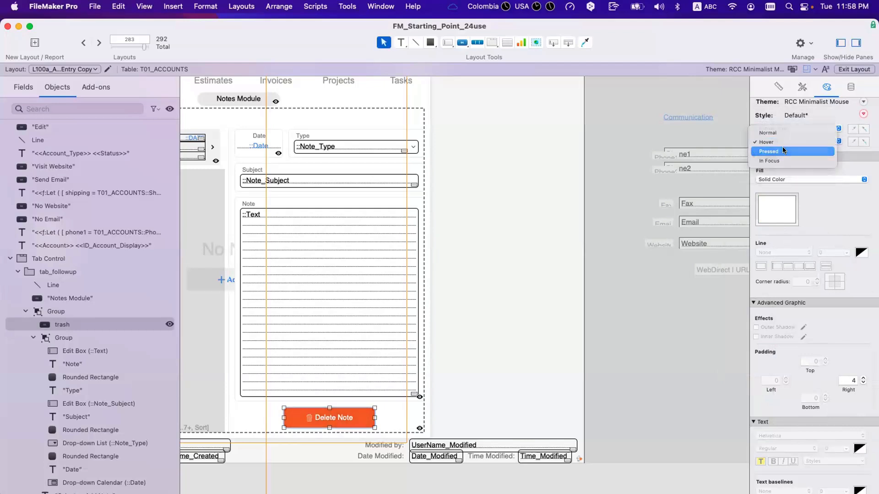
click(782, 147)
click(777, 208)
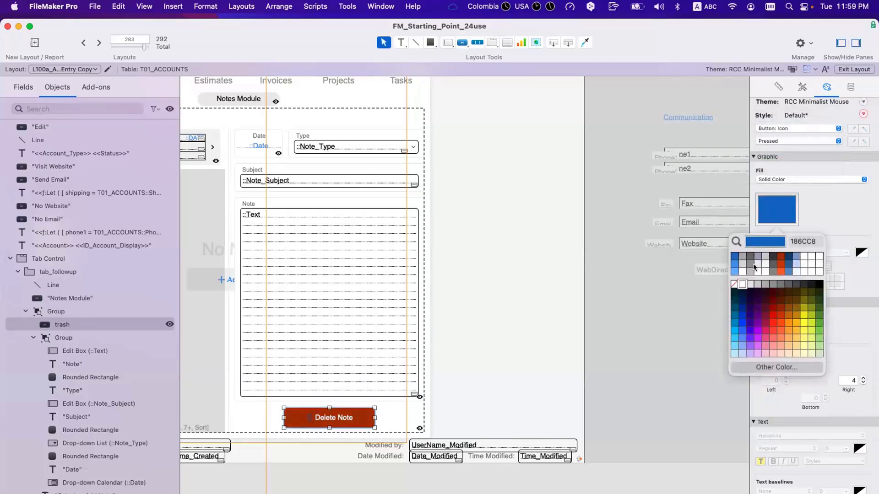
click(734, 273)
click(781, 139)
click(781, 148)
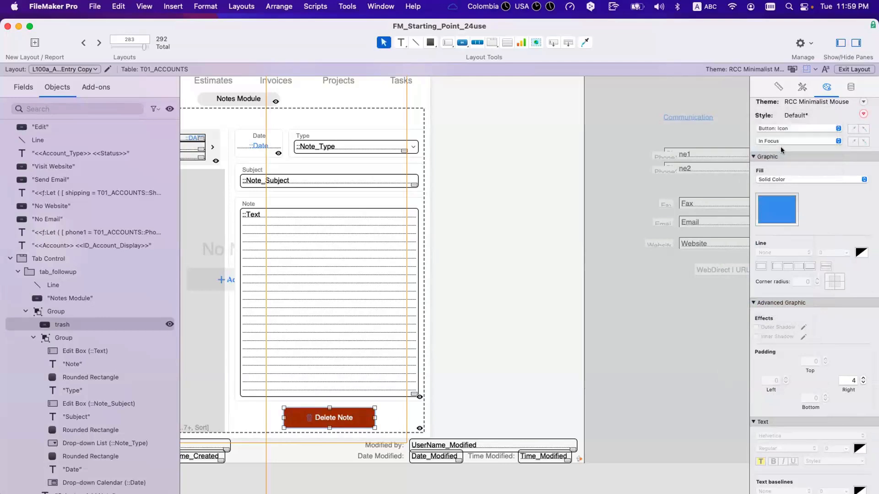
click(777, 208)
click(732, 259)
Save the layout, test the Delete Note button in WebDirect, and cancel the deletion of the RCC note
key(super+s)
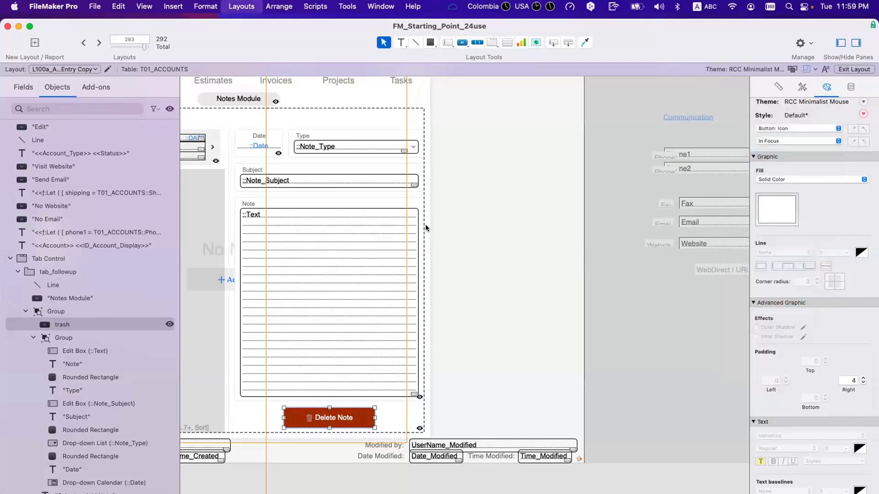
key(ctrl+Right)
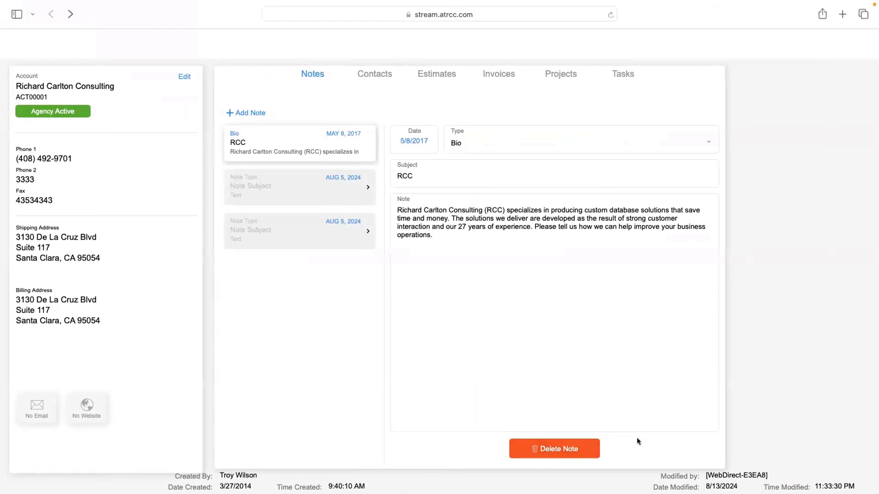
drag(578, 446, 627, 441)
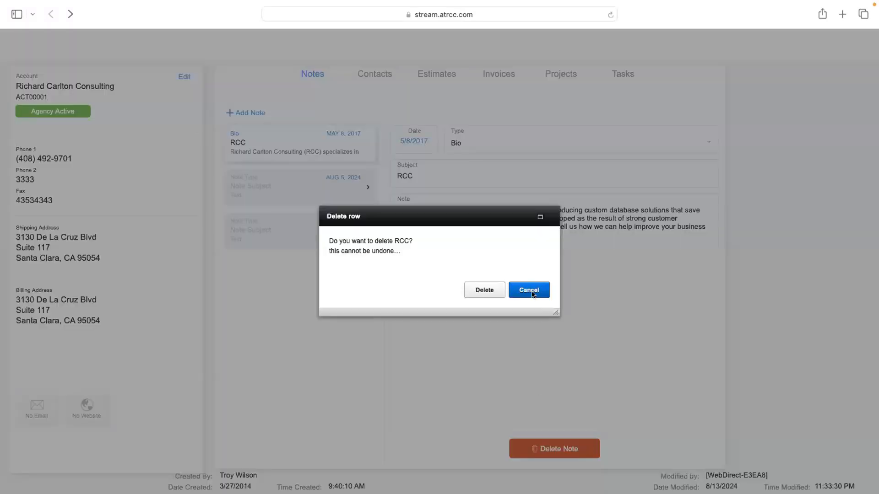
click(533, 296)
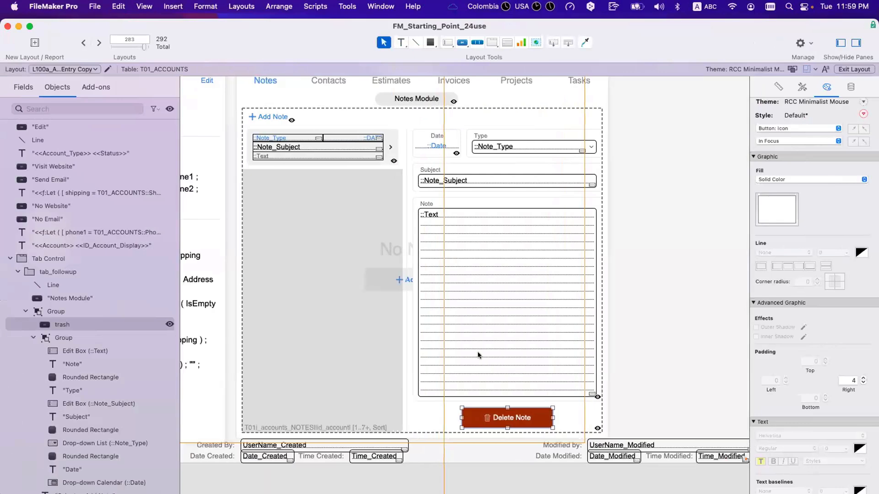
Move the layout window aside to reveal the original Accounts data entry window and select the second note in its Notes portal
drag(610, 58, 590, 427)
click(622, 142)
drag(621, 142, 292, 69)
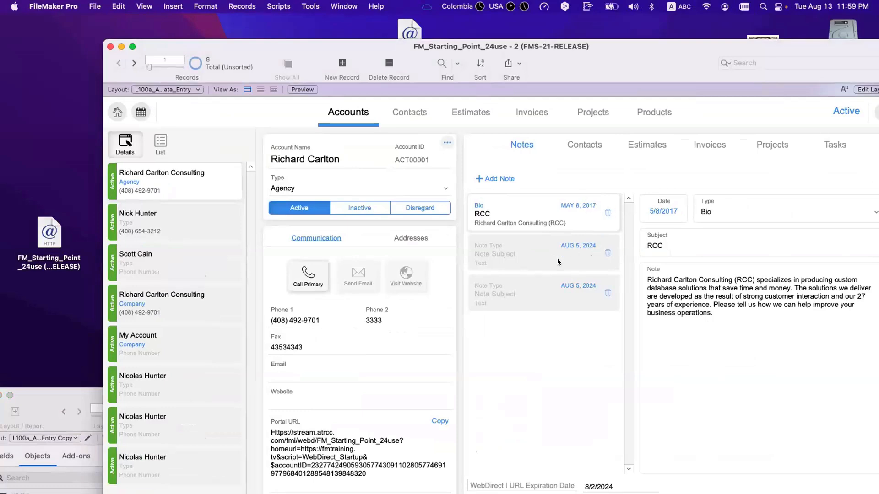
drag(542, 61, 463, 58)
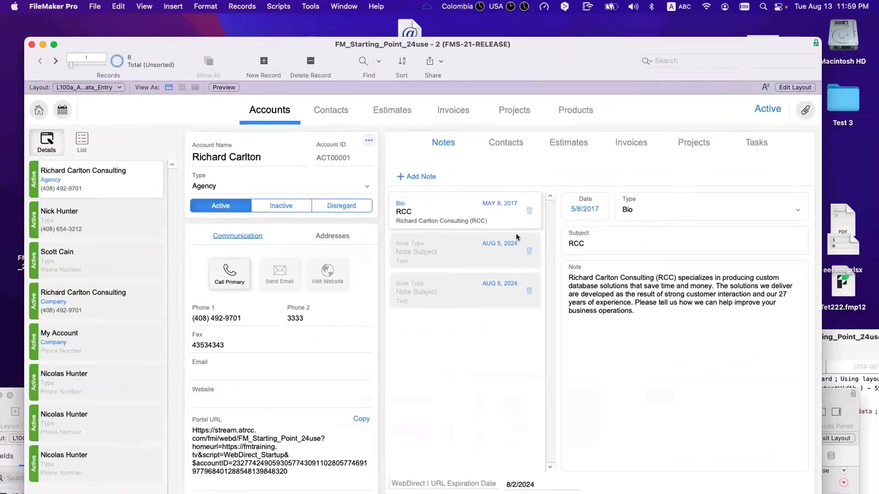
scroll(479, 281, down, 1)
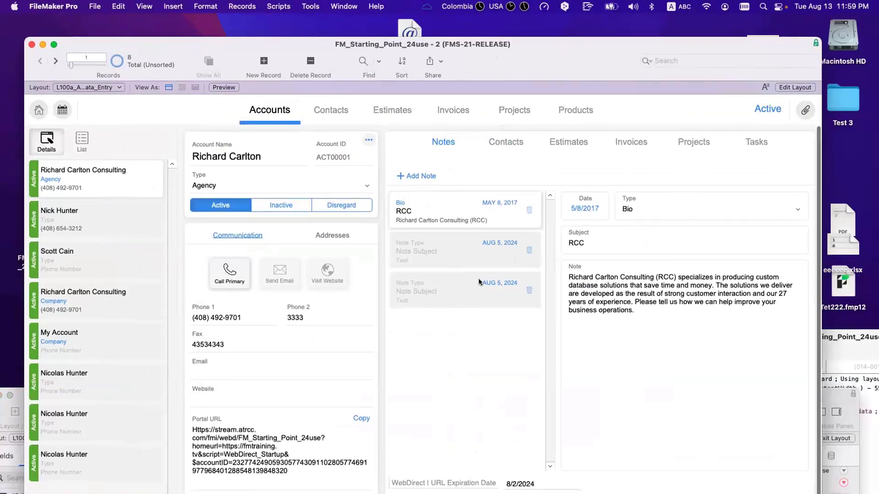
click(508, 252)
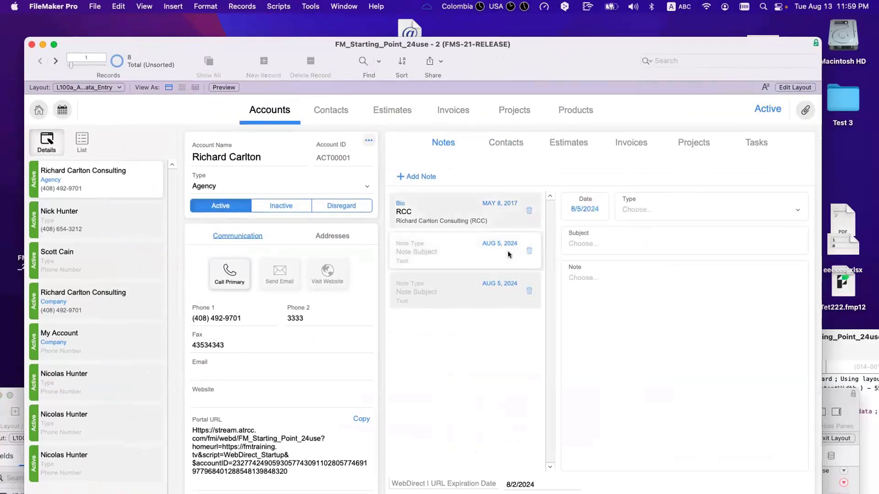
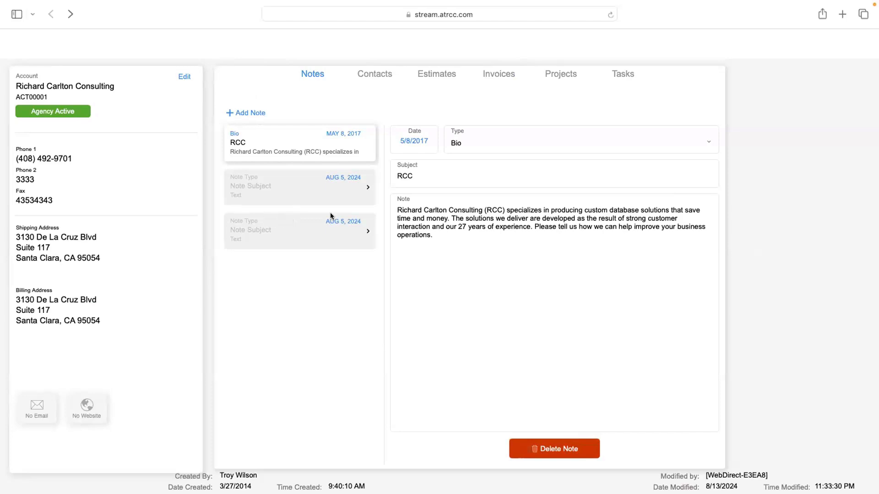
Return to FileMaker, move the Accounts window aside, and reposition the layout editing window to fill the screen
key(ctrl+Left)
drag(242, 44, 623, 80)
drag(203, 398, 206, 43)
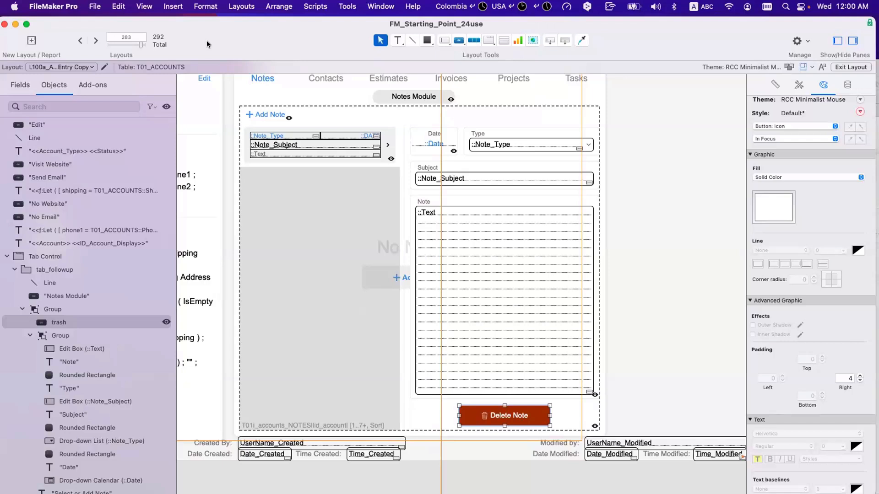
drag(220, 46, 222, 42)
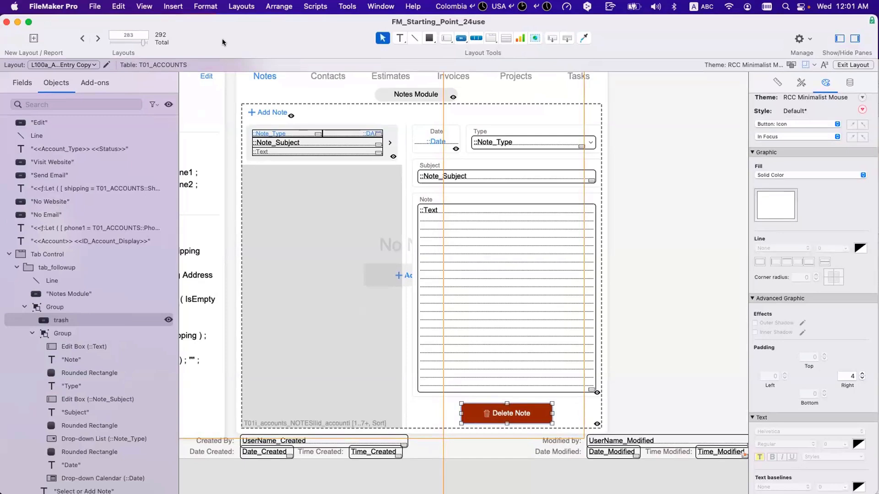
drag(224, 38, 227, 33)
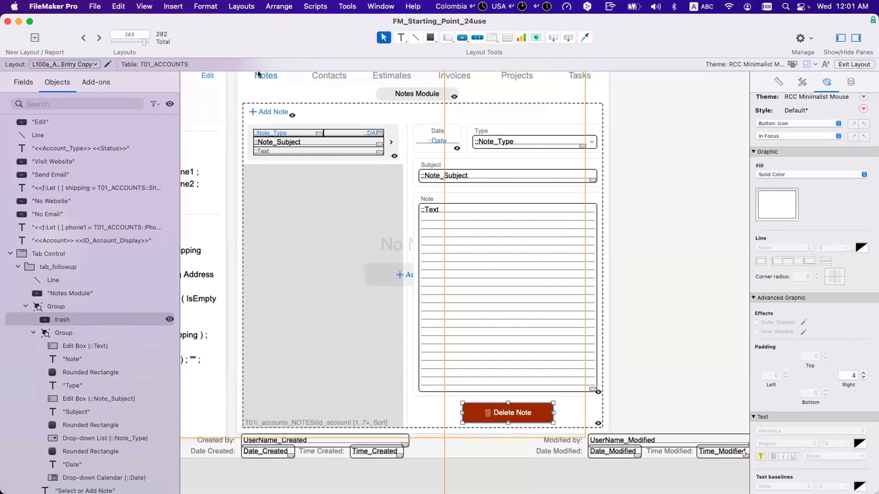
Check the Notes portal's scroll bar options in its setup and keep the scroll bar set to When scrolling
double_click(306, 210)
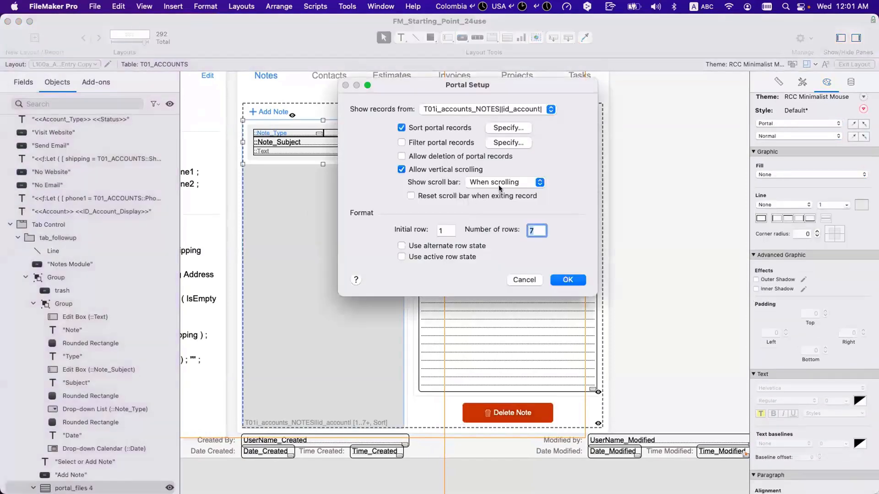
click(499, 185)
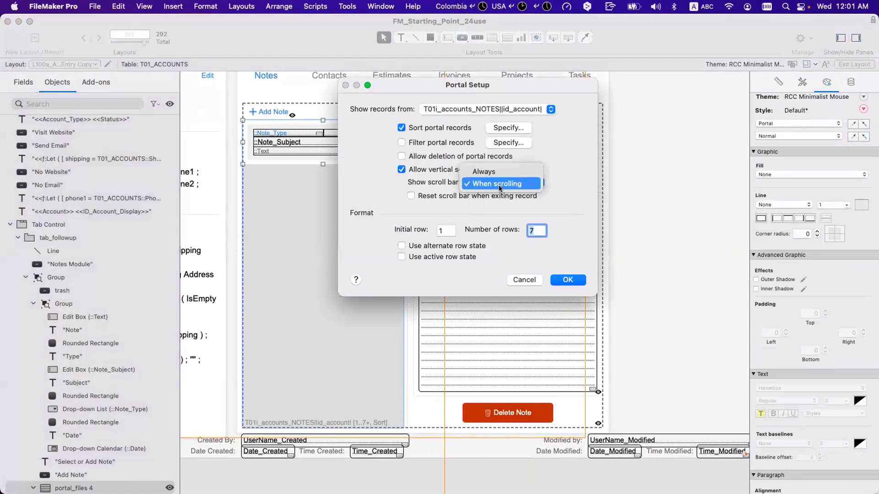
click(482, 225)
click(487, 184)
click(487, 183)
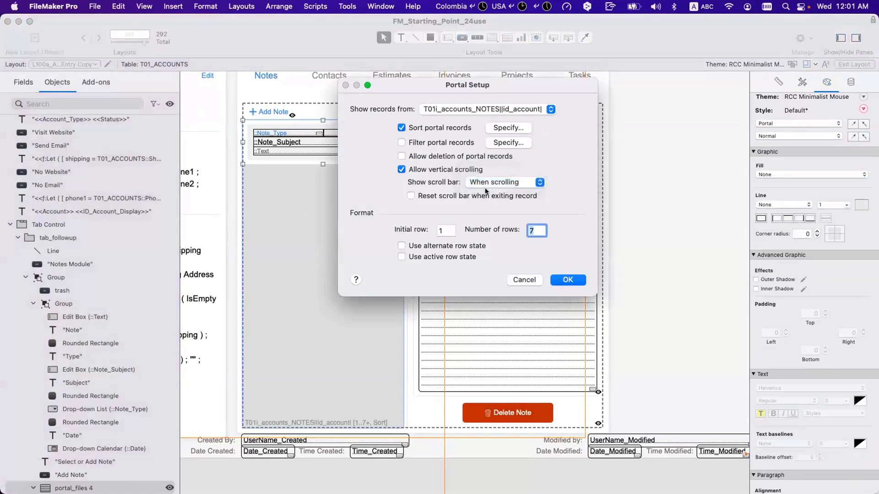
click(556, 280)
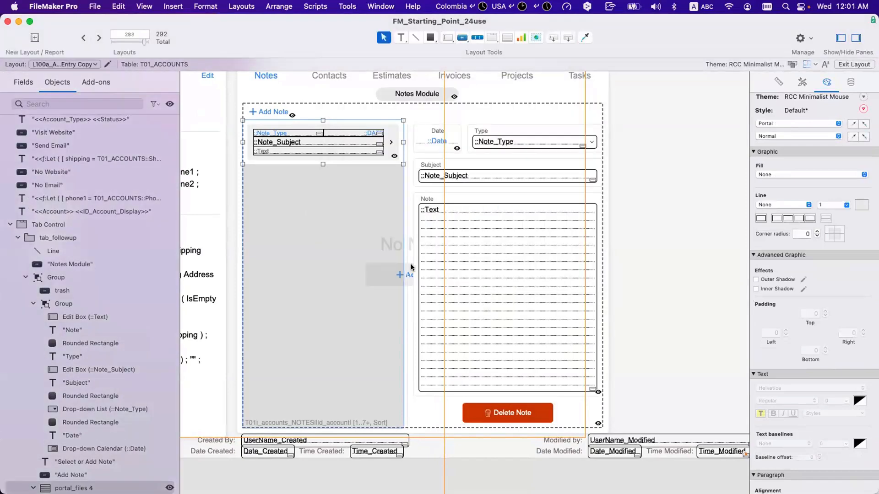
Switch the layout to Browse mode and move its window aside to reveal more of the original Accounts window
key(super+b)
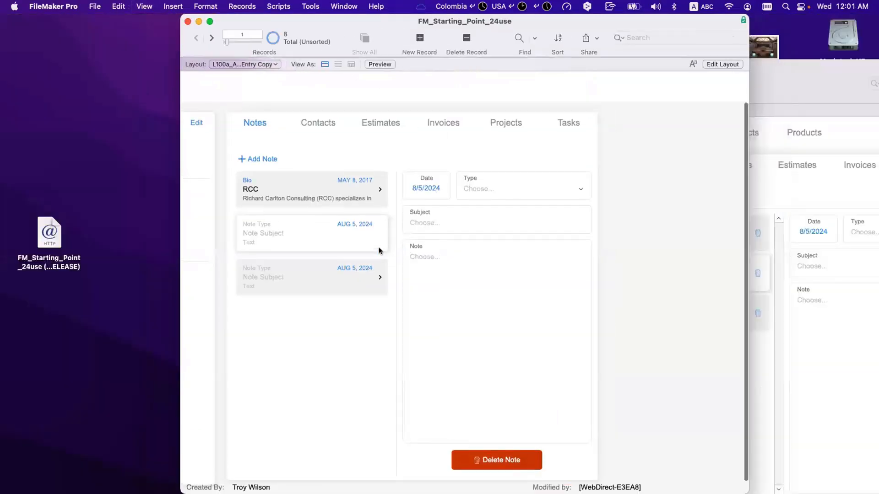
click(590, 293)
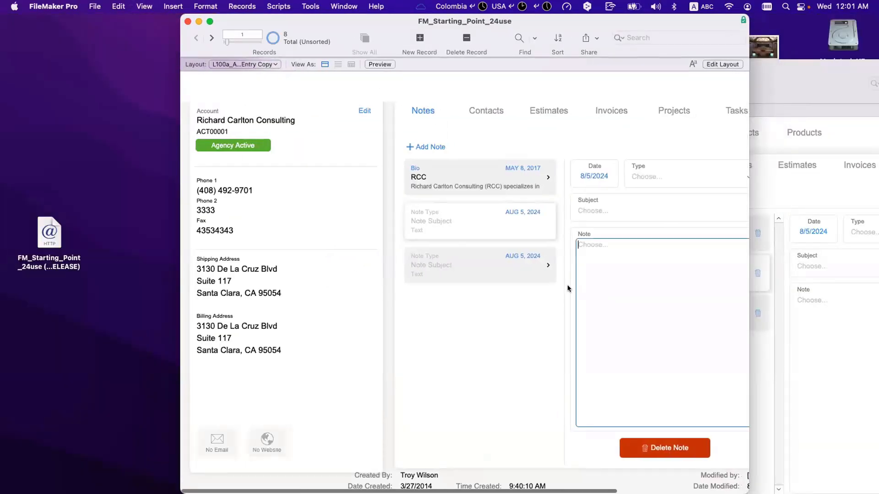
scroll(565, 283, right, 1)
click(416, 322)
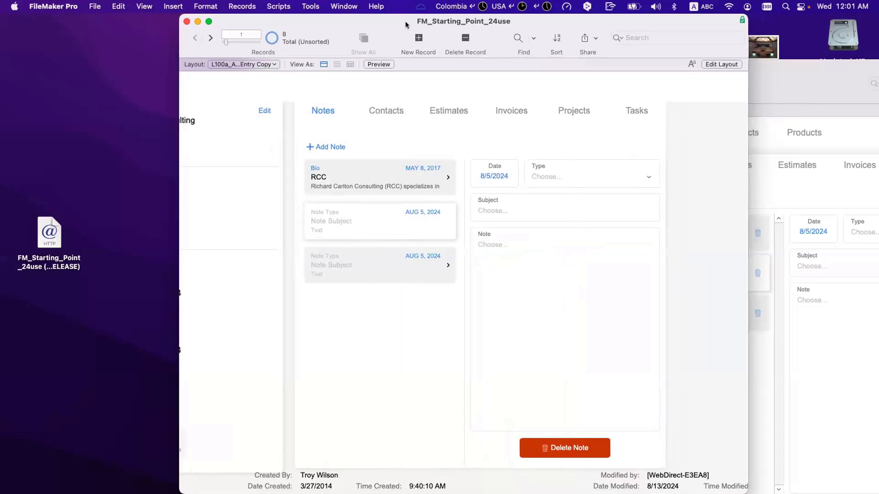
drag(405, 21, 282, 21)
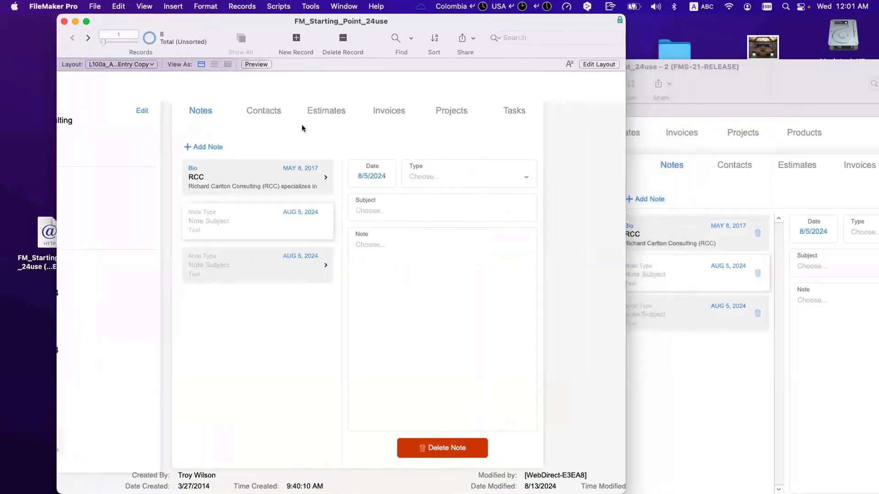
Add five blank notes to the account and scroll through the Notes portal to test its scrolling
click(205, 146)
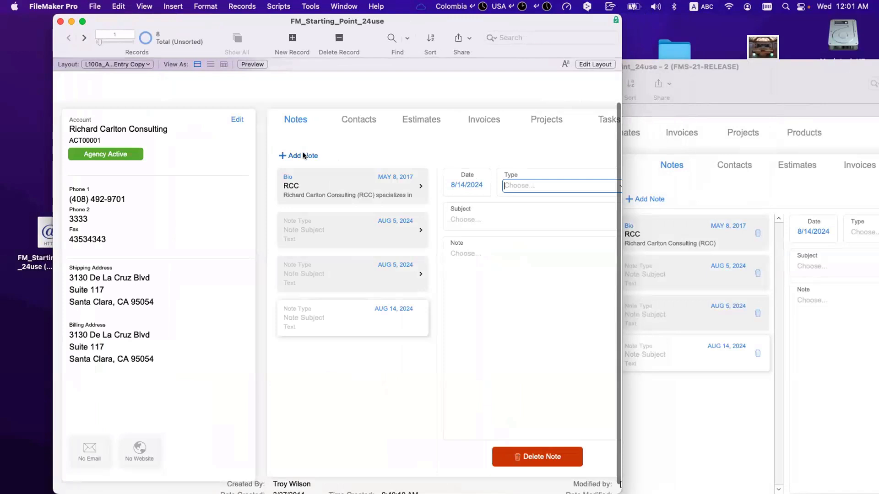
click(304, 156)
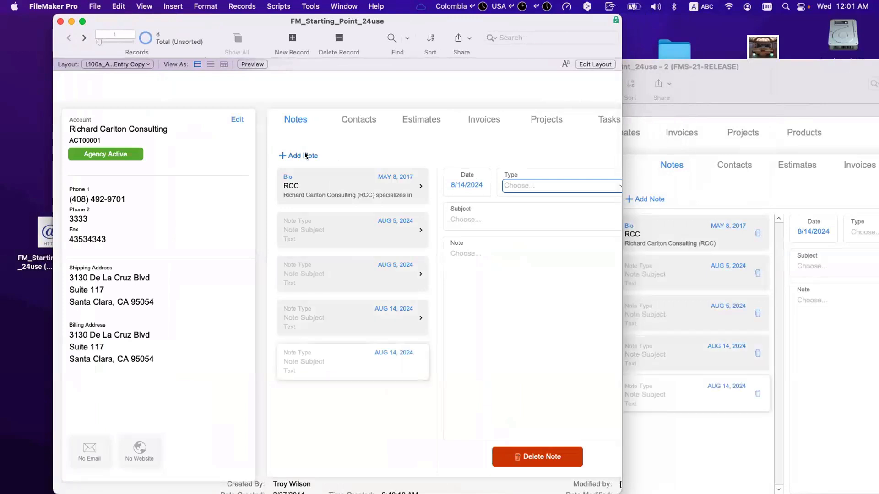
click(305, 156)
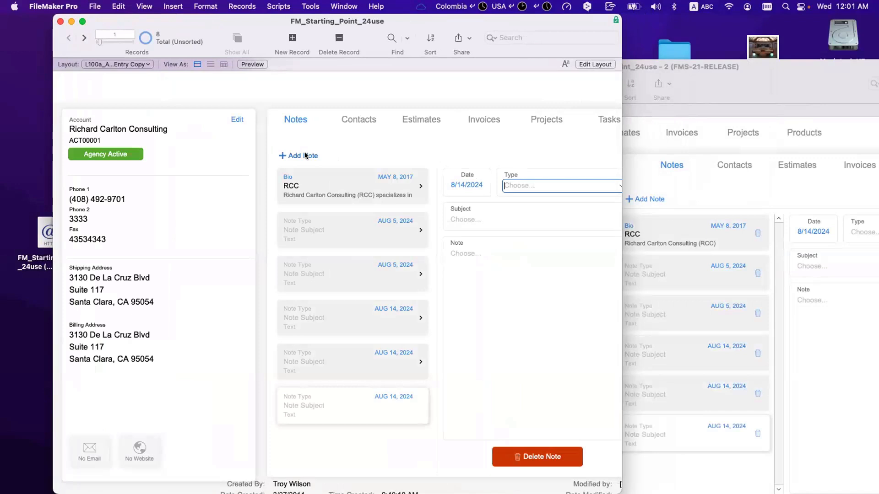
click(305, 155)
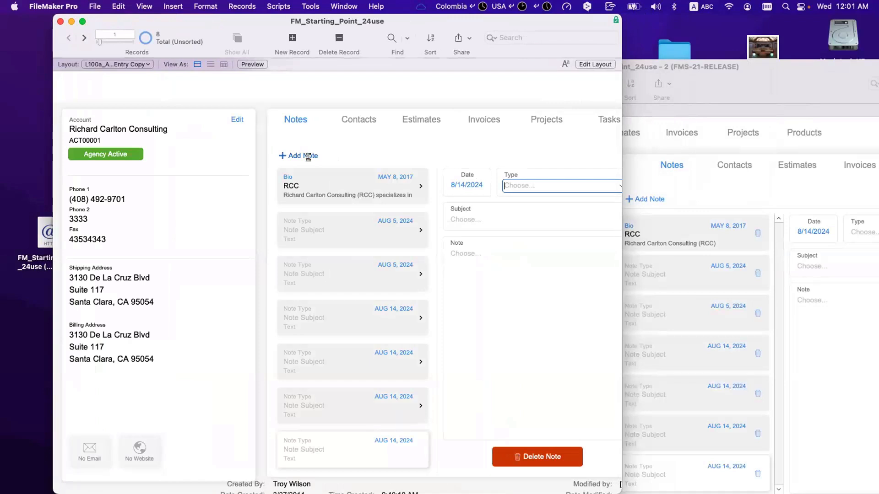
scroll(314, 235, up, 2)
scroll(314, 234, down, 2)
scroll(310, 235, up, 2)
scroll(310, 235, down, 2)
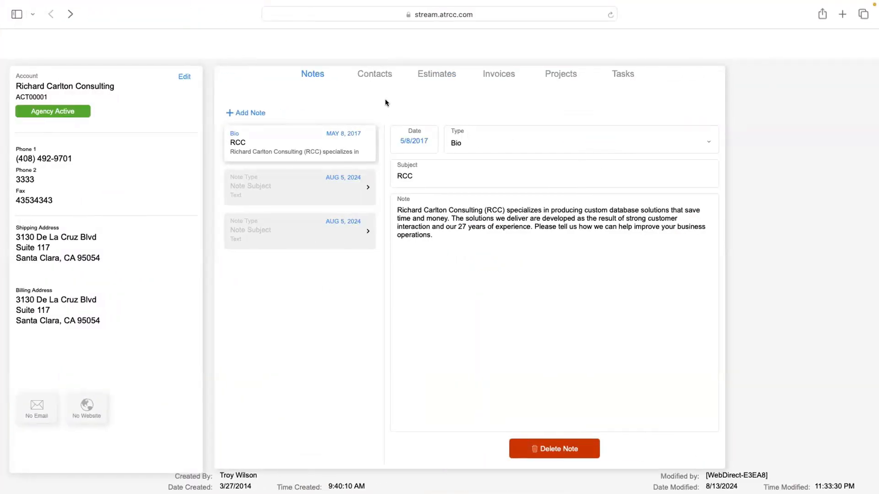
Compare the Notes portal in FileMaker and WebDirect, refreshing the WebDirect page's view to load the added notes
key(ctrl+Left)
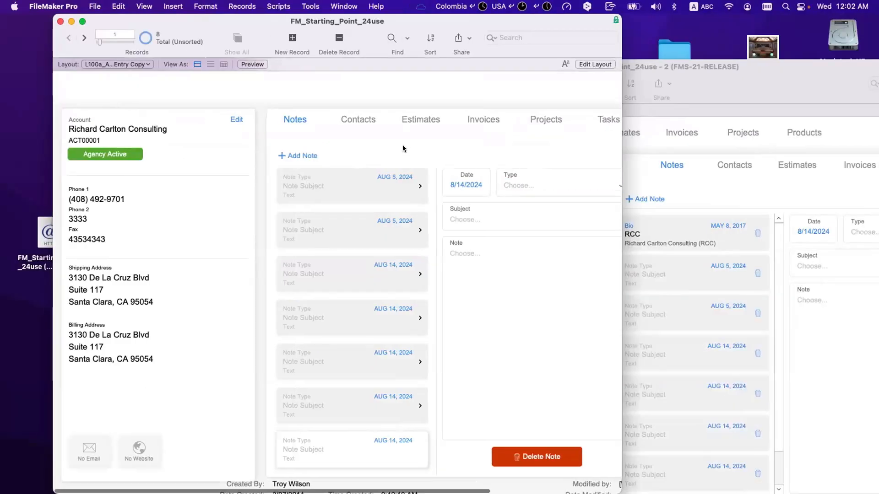
key(ctrl+Right)
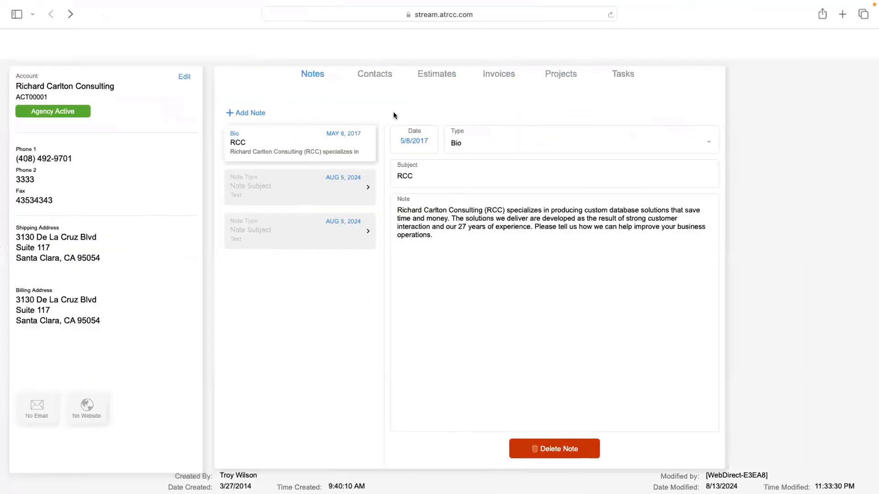
double_click(393, 113)
click(399, 103)
key(ctrl+Left)
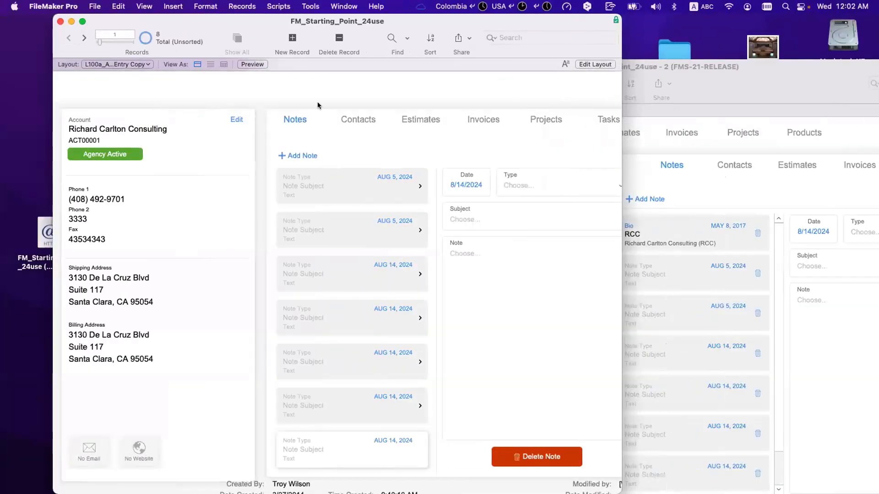
key(ctrl+Right)
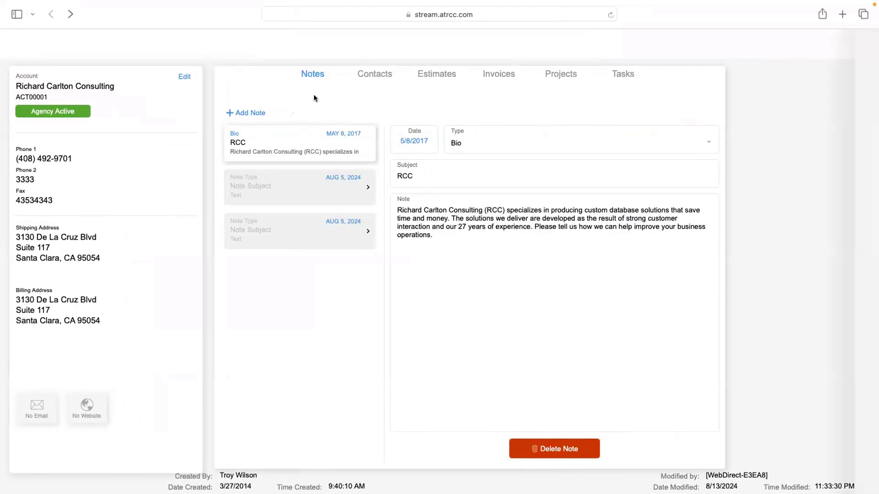
click(403, 269)
click(372, 283)
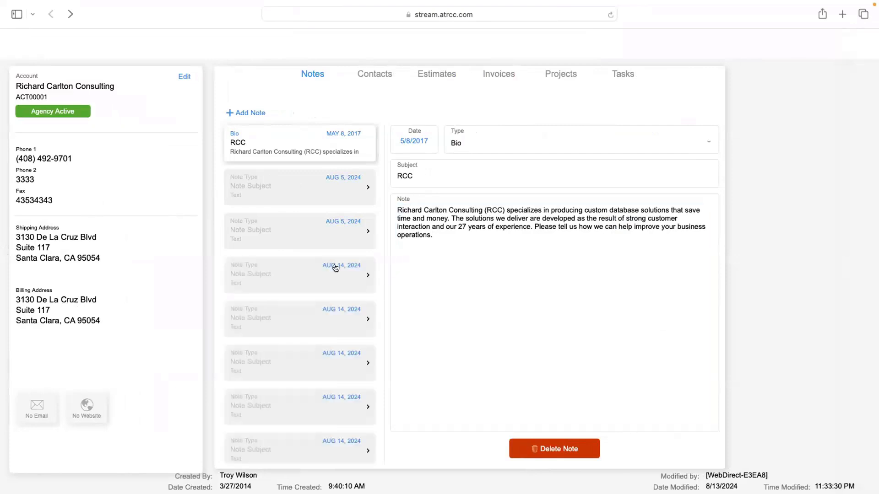
Test the Notes portal's scrolling in WebDirect and examine how its scroll bar appears and hides
scroll(338, 273, down, 1)
scroll(337, 272, up, 1)
scroll(337, 273, down, 1)
scroll(337, 273, up, 2)
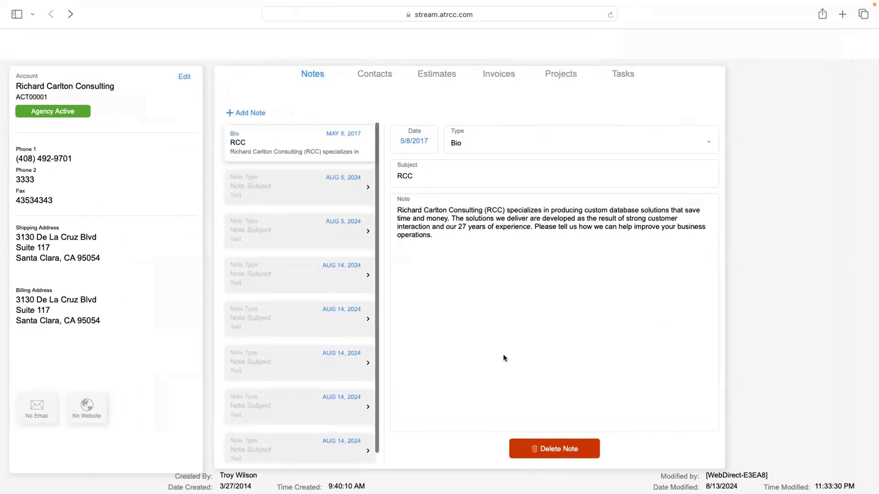
scroll(359, 333, down, 1)
scroll(359, 333, up, 1)
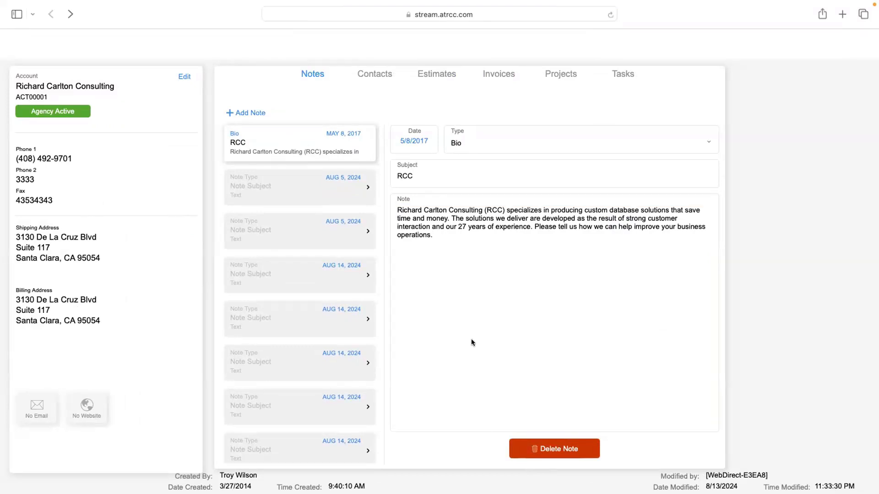
scroll(309, 286, down, 1)
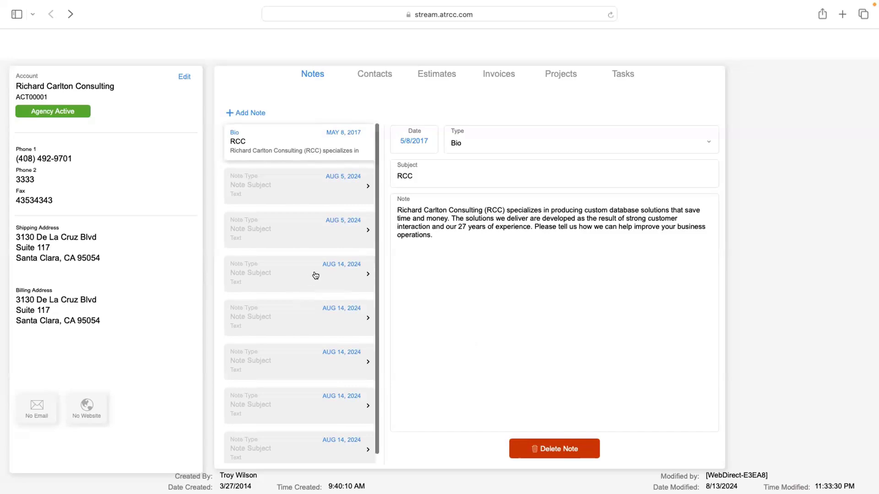
Return to FileMaker, widen the Accounts window to show the full note details, and test the Notes portal's scrolling
key(ctrl+Left)
scroll(394, 240, up, 2)
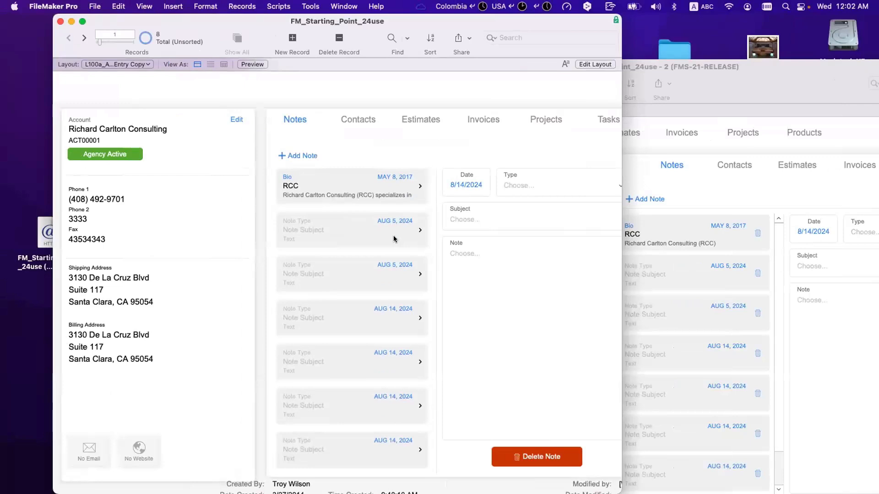
scroll(393, 238, down, 1)
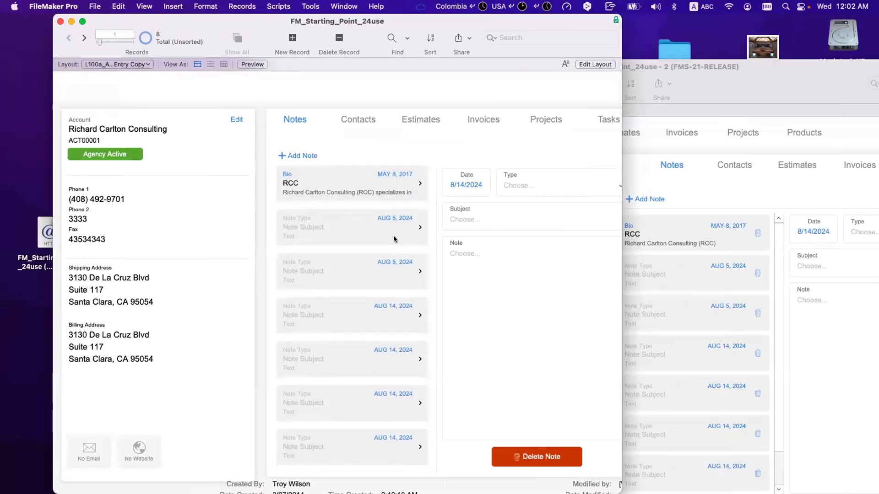
scroll(393, 238, right, 1)
drag(621, 288, 756, 289)
scroll(371, 252, up, 2)
scroll(355, 227, down, 3)
scroll(360, 248, up, 2)
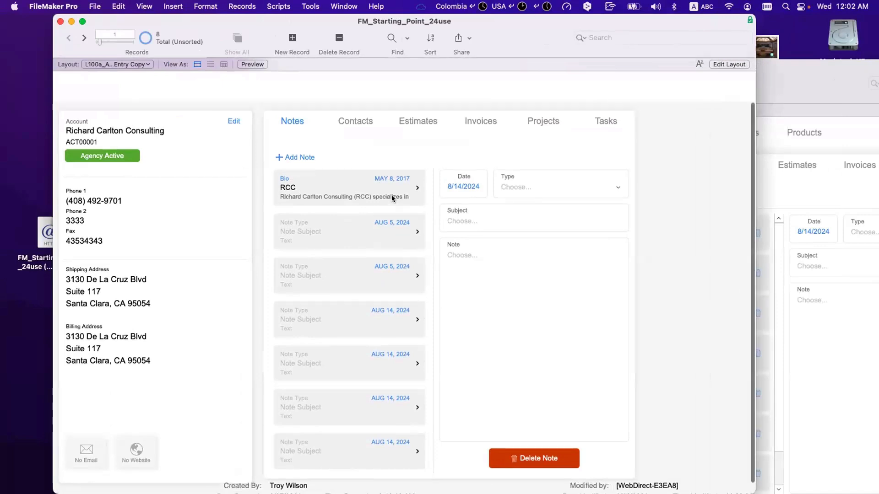
scroll(380, 202, down, 2)
scroll(371, 202, up, 2)
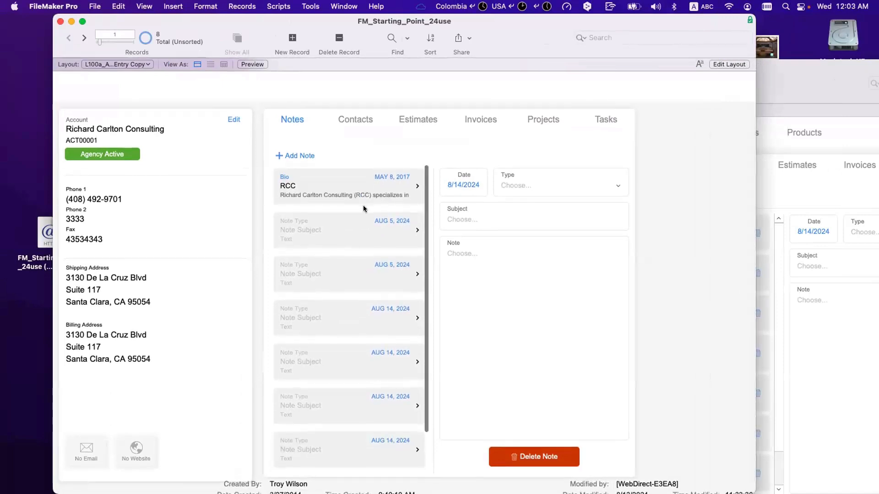
Select the RCC note and examine the focus highlighting of its Note, Subject, Date and Type fields
click(366, 195)
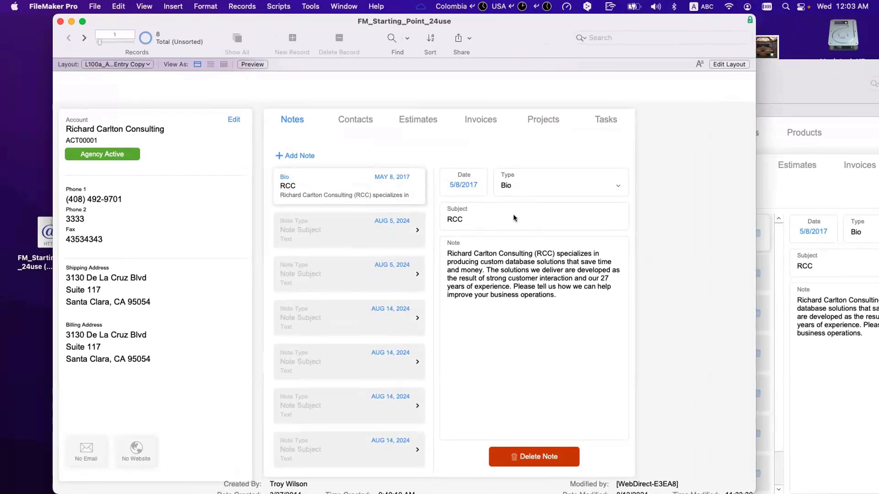
click(533, 291)
key(super+a)
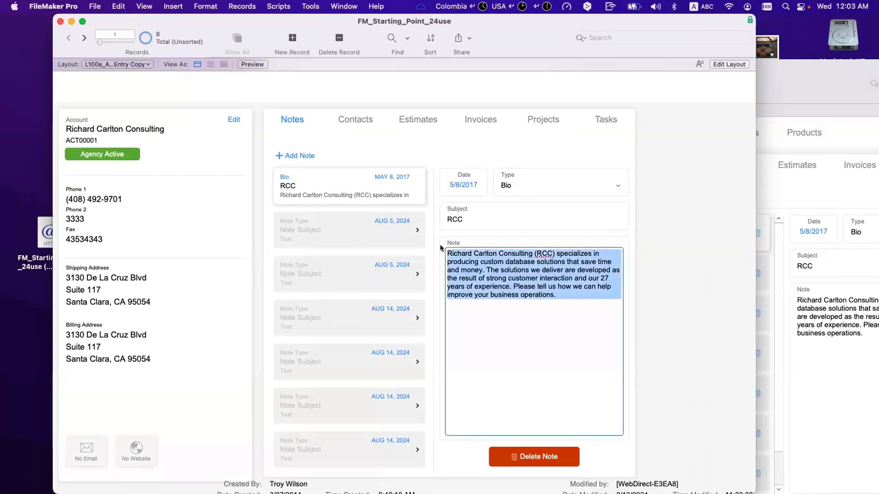
click(166, 250)
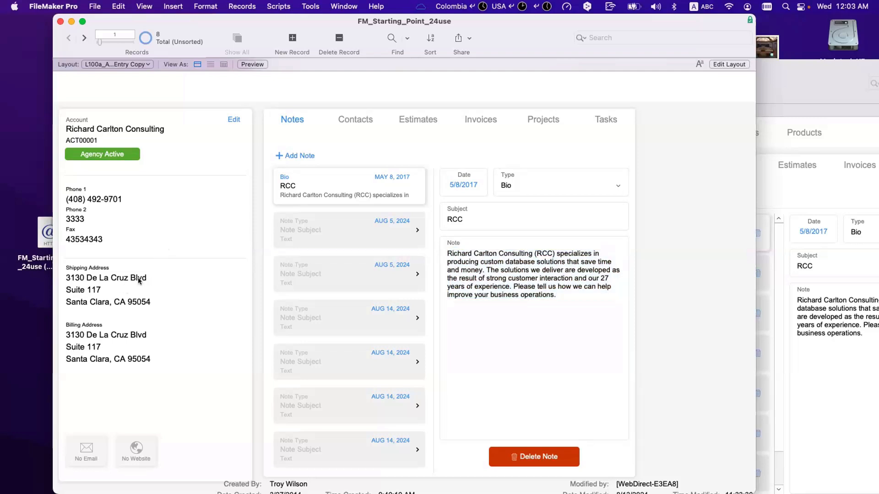
click(461, 291)
key(super+a)
click(458, 223)
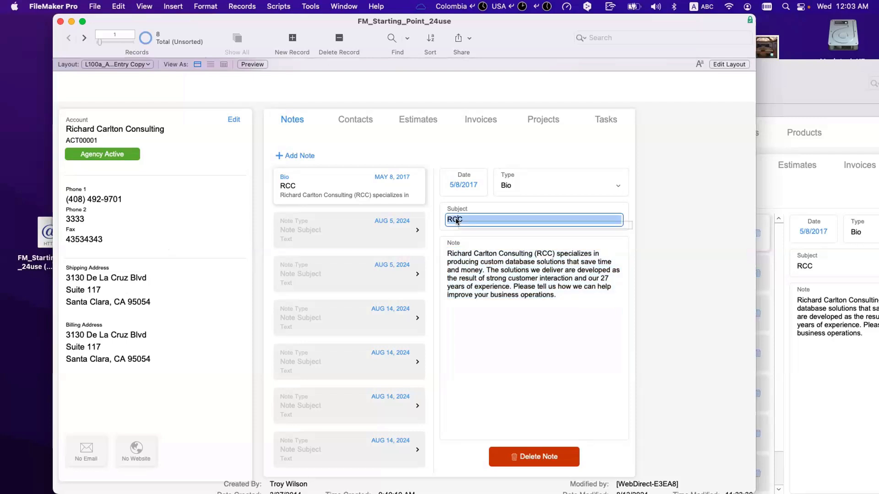
click(462, 186)
click(525, 185)
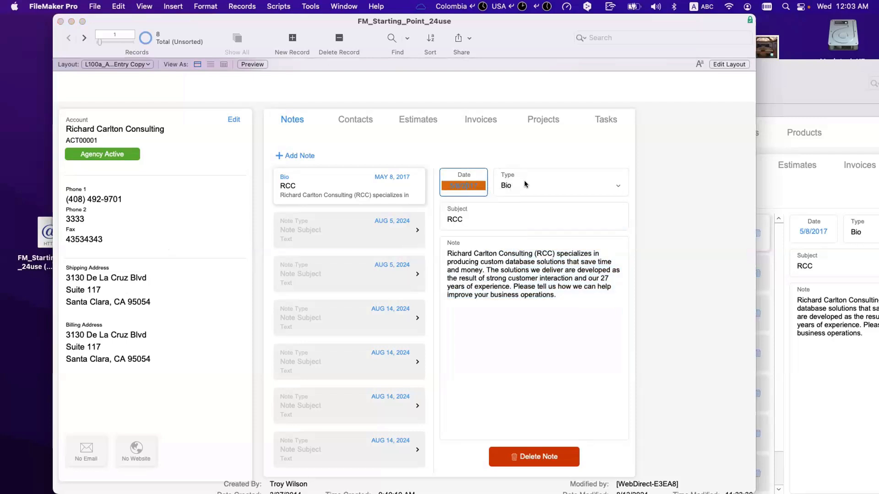
click(526, 186)
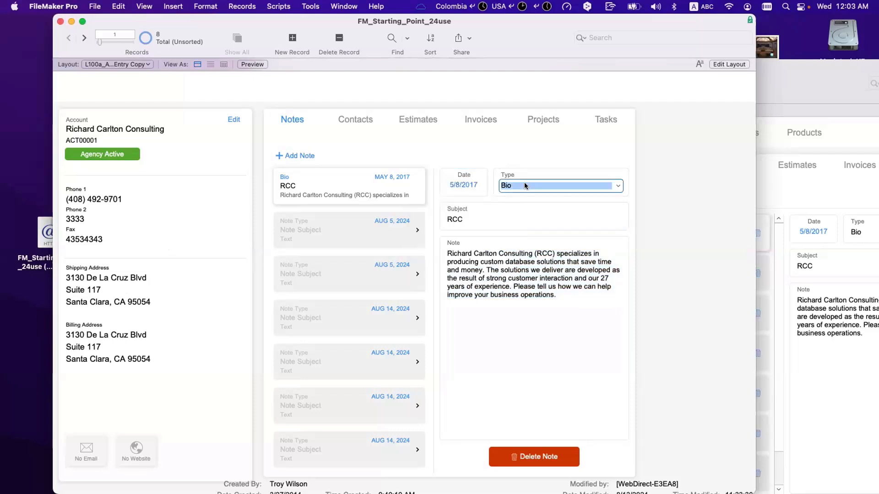
click(511, 158)
Switch to WebDirect and examine the text selection and focus styling in the RCC note's Note and Subject fields
key(ctrl+Right)
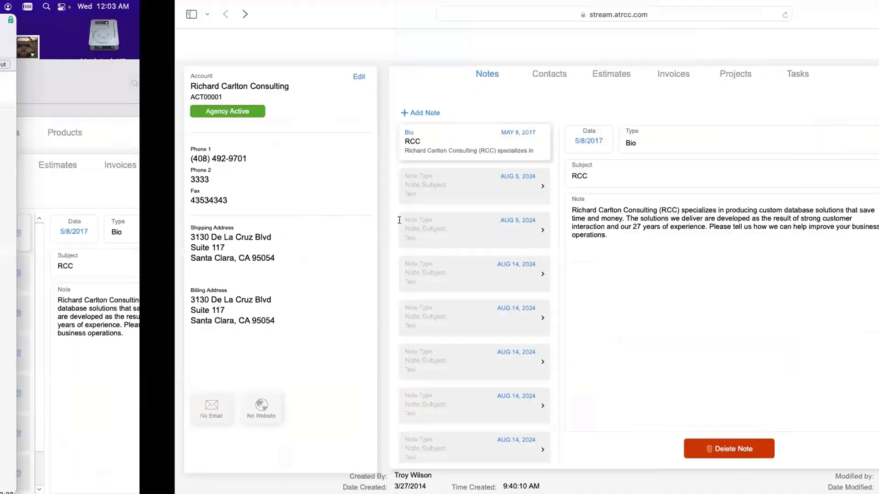
drag(435, 226, 365, 202)
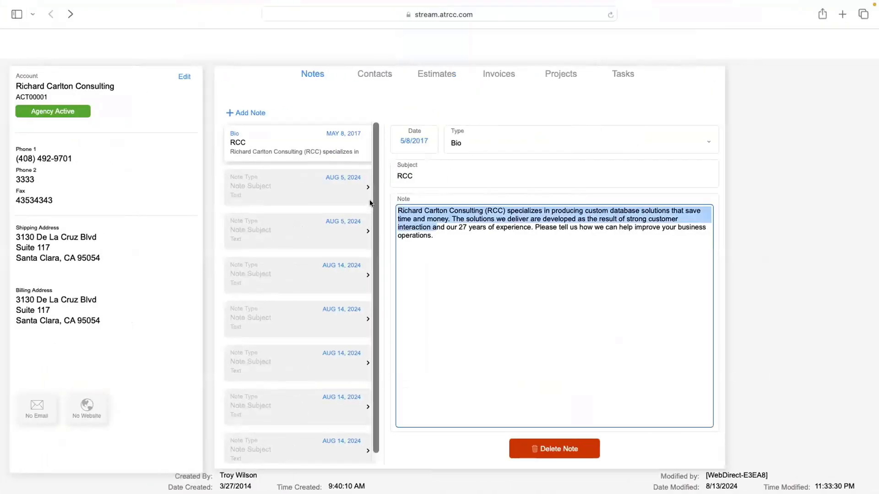
double_click(421, 177)
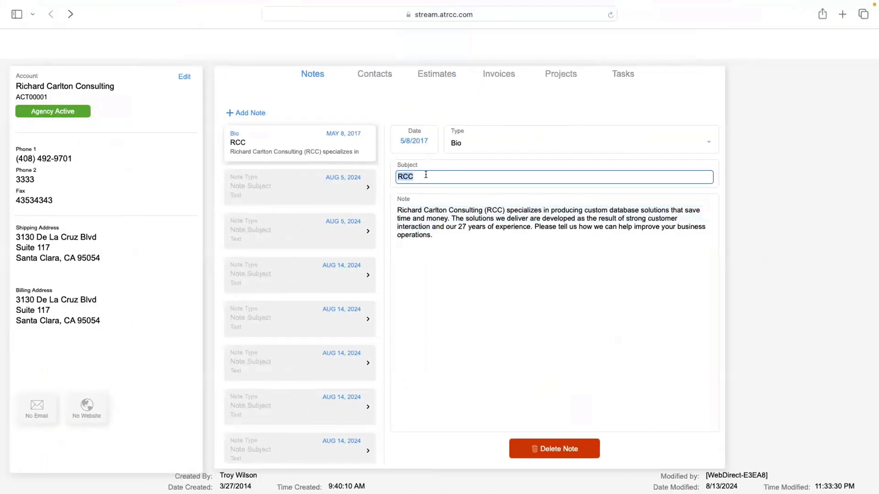
click(90, 173)
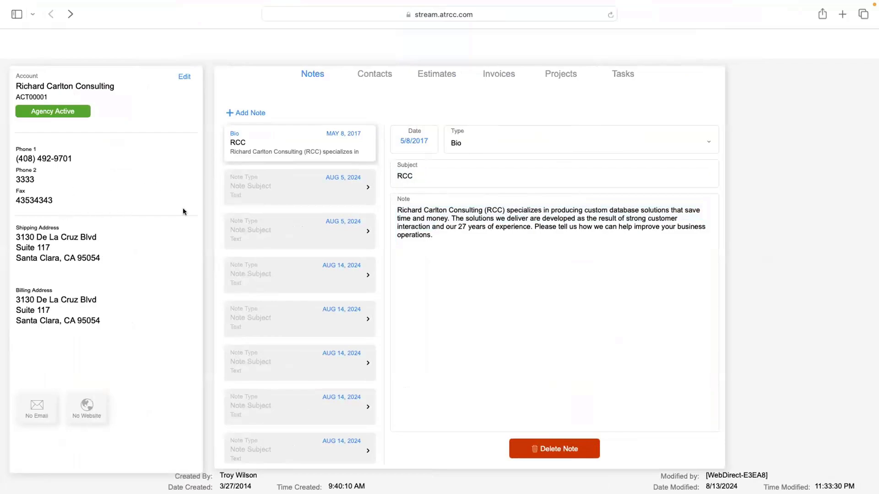
Compare the notes layout in FileMaker and WebDirect, and test Add Note and the Notes portal's scrolling in WebDirect
key(ctrl+Left)
scroll(118, 272, down, 2)
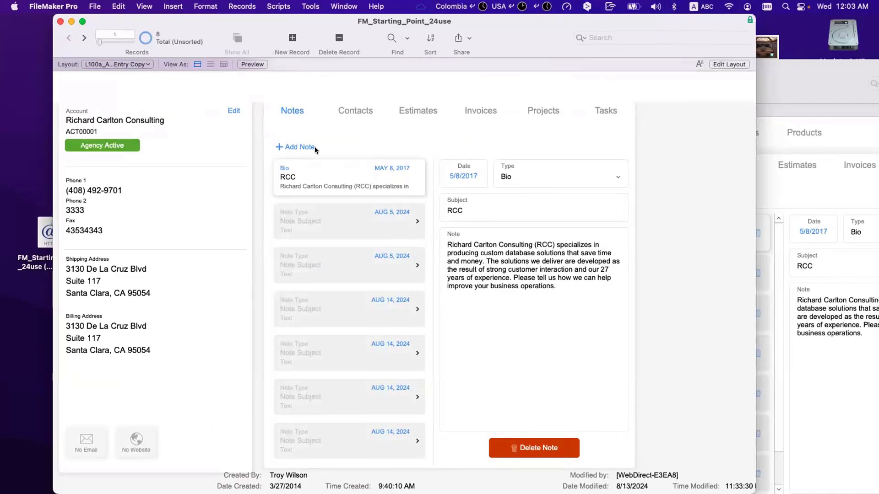
key(ctrl+Right)
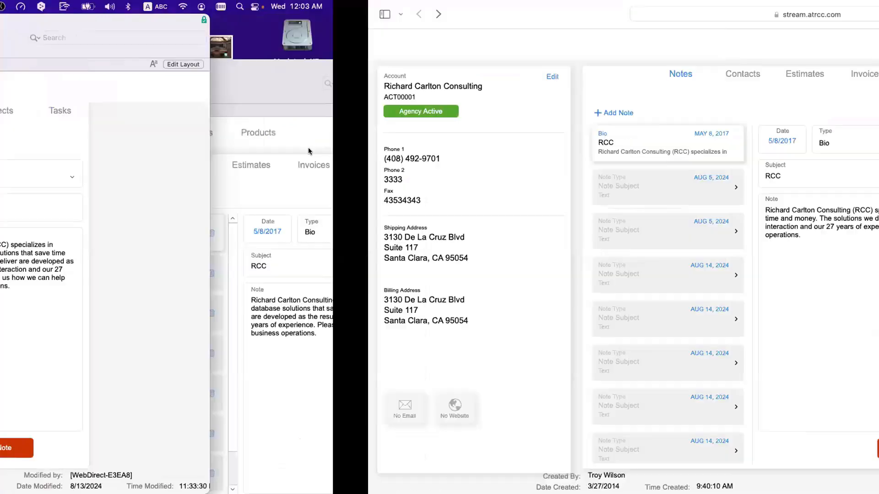
click(258, 114)
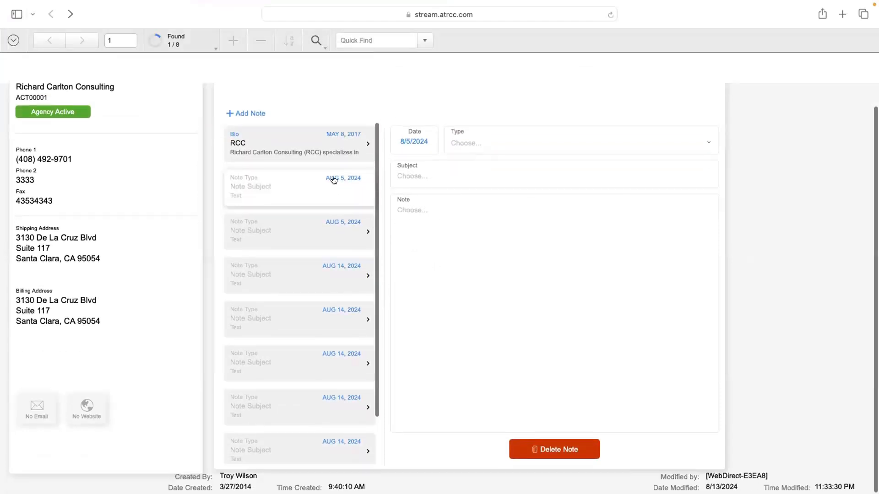
scroll(333, 181, down, 2)
scroll(309, 198, up, 2)
scroll(309, 202, down, 2)
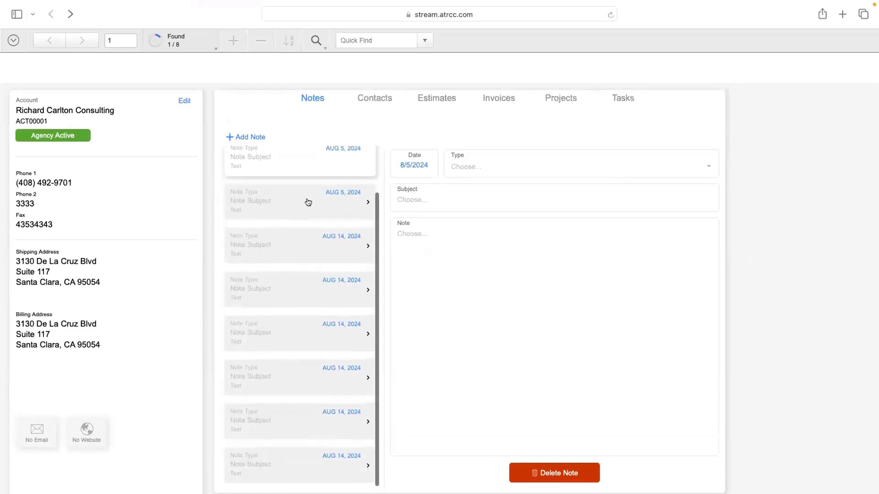
scroll(308, 203, up, 2)
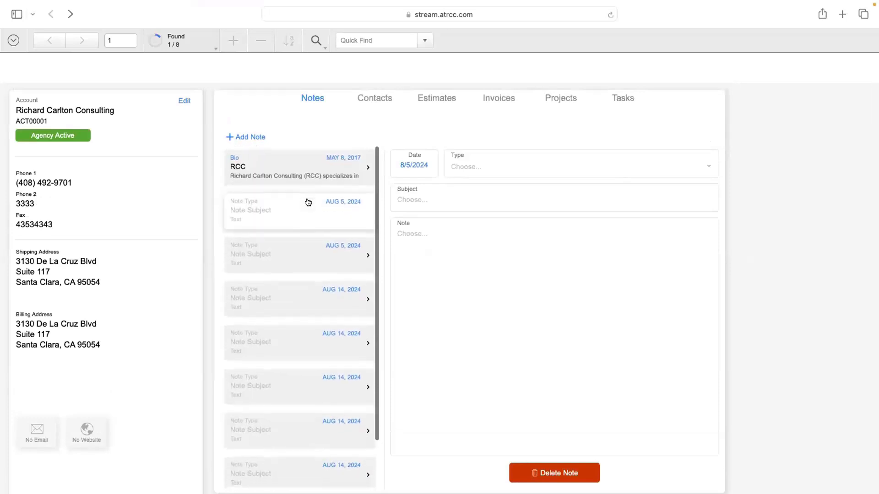
Return to FileMaker, add a new note to the account, and scroll the Notes portal to its last row
key(ctrl+Left)
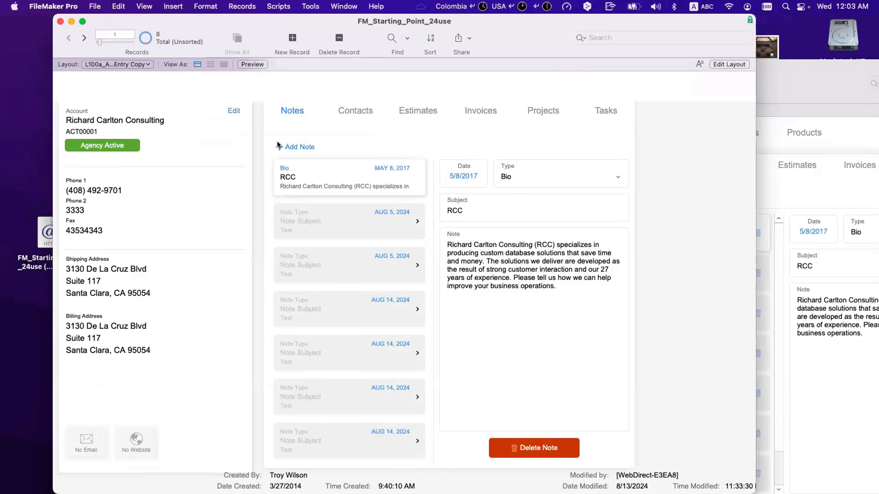
scroll(298, 153, up, 1)
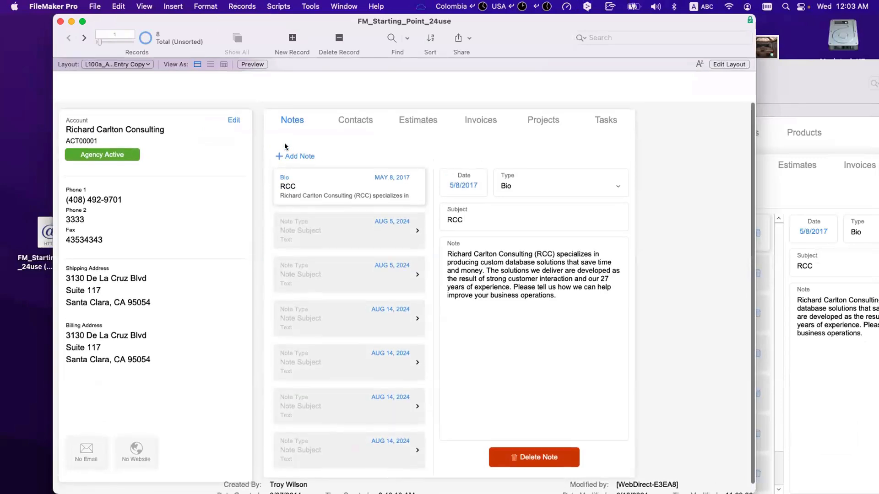
click(313, 158)
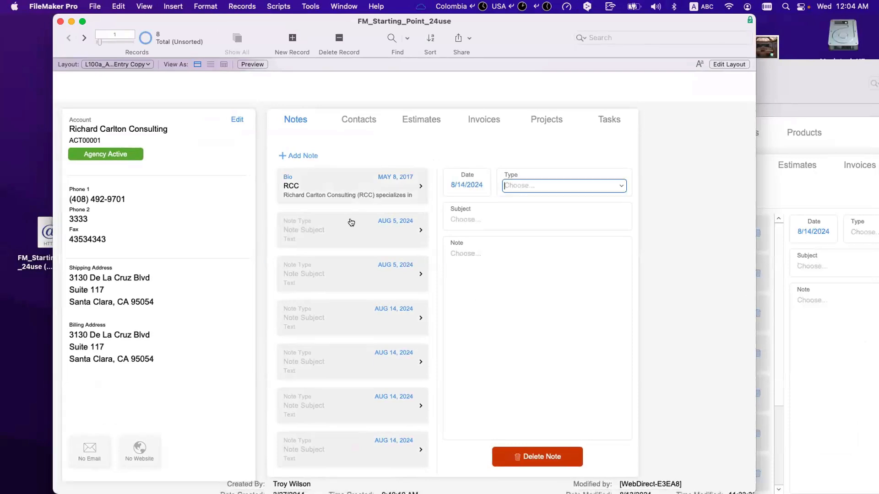
scroll(351, 223, down, 3)
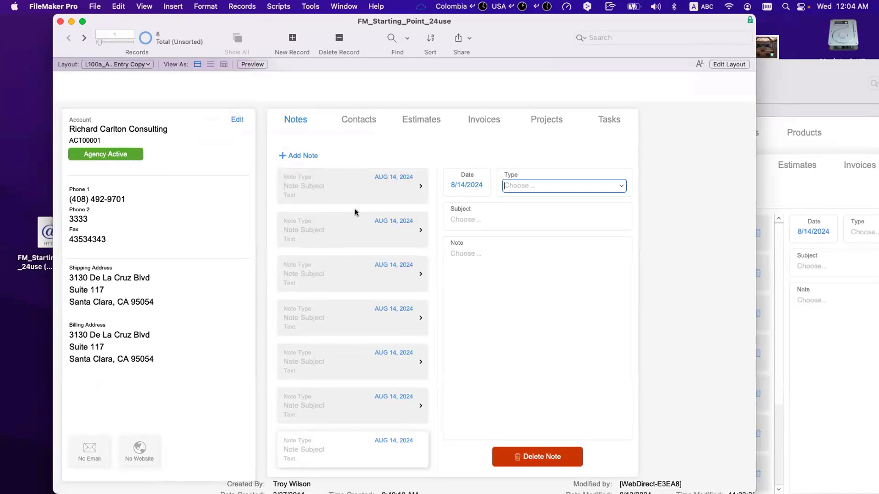
click(393, 154)
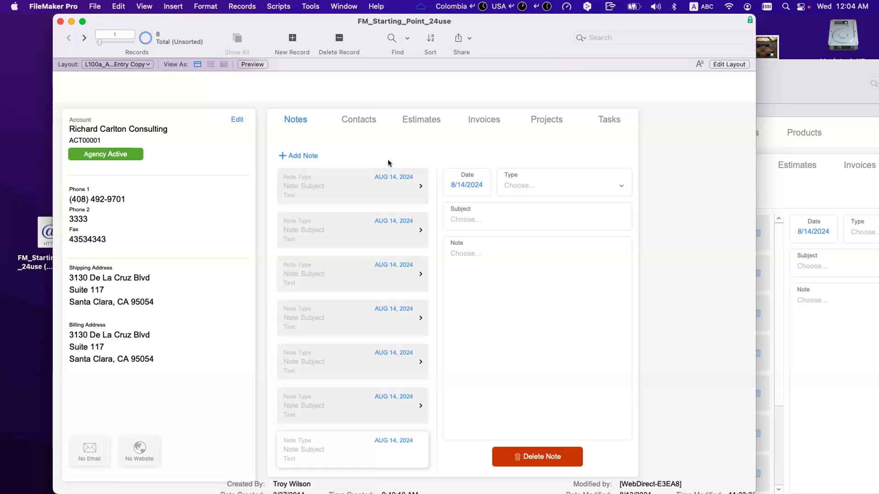
Open the Script Debugger, trigger Add Note, and step into the ACC_Add a Note script
click(310, 5)
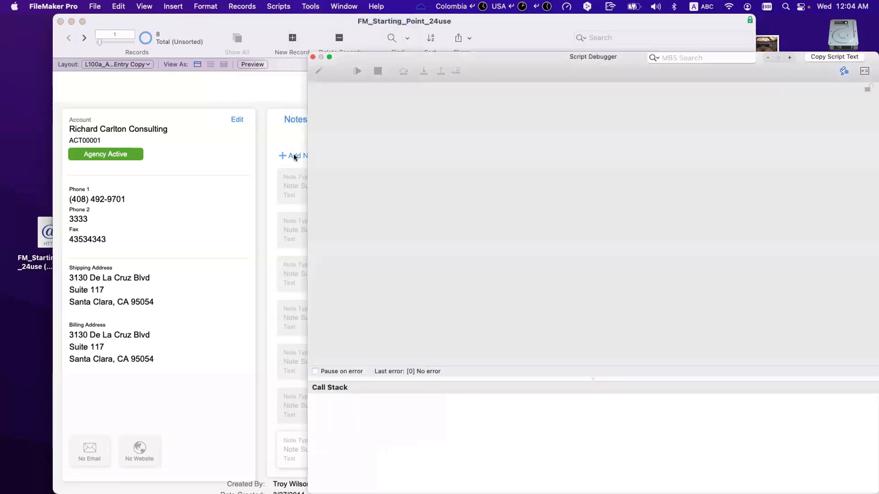
click(293, 154)
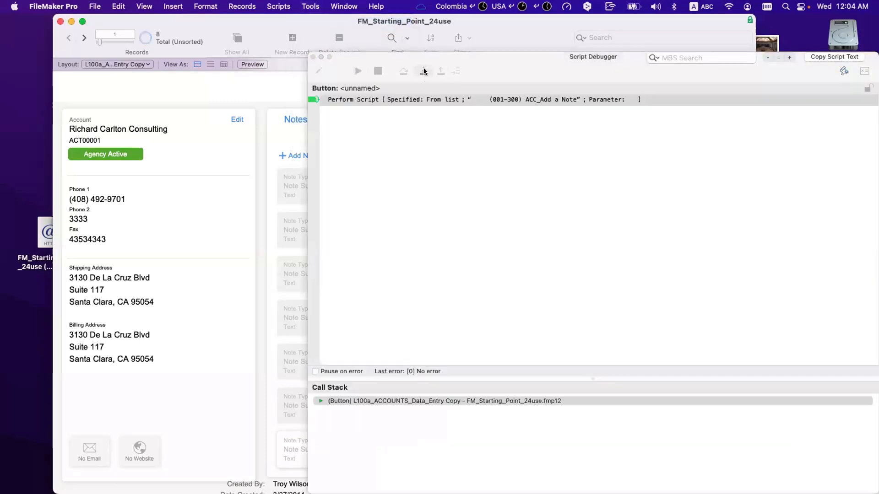
click(424, 71)
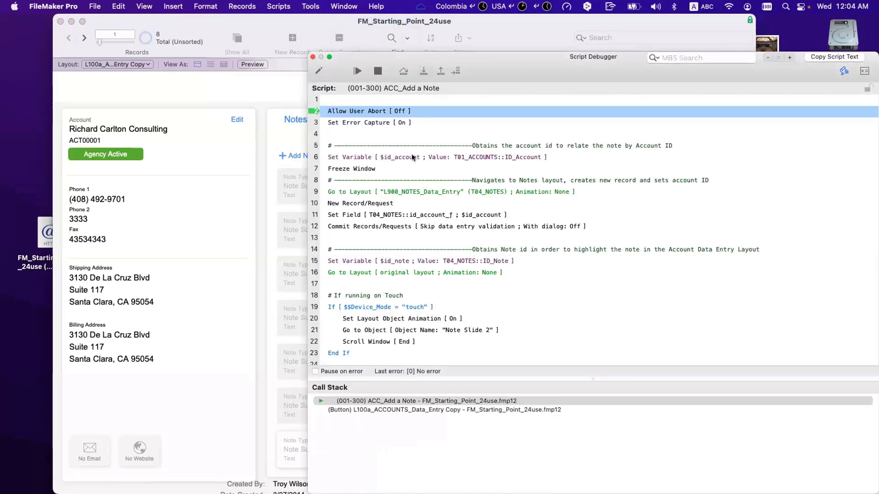
Examine the layout-switching, new-record and note-highlighting steps of the ACC_Add a Note script, halt it, and close the debugger
scroll(412, 156, down, 5)
scroll(412, 154, up, 5)
mouse_move(412, 157)
click(353, 191)
click(358, 273)
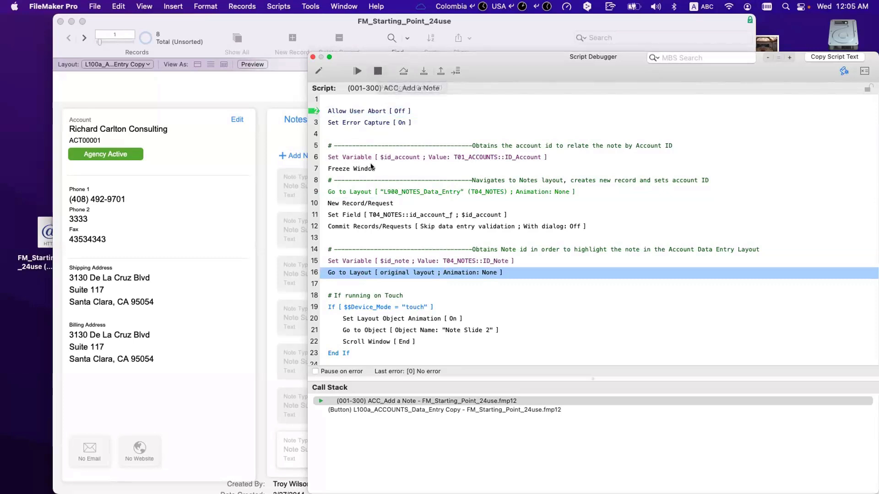
scroll(363, 178, down, 1)
scroll(363, 178, down, 3)
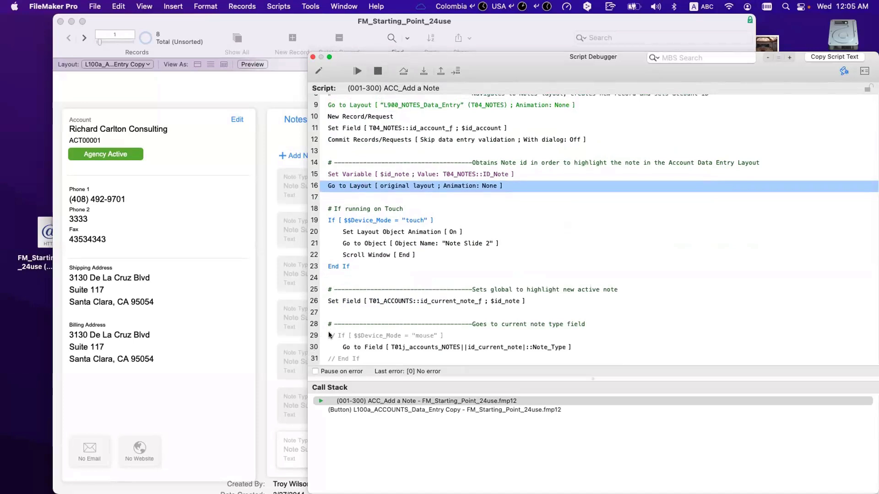
scroll(329, 336, up, 4)
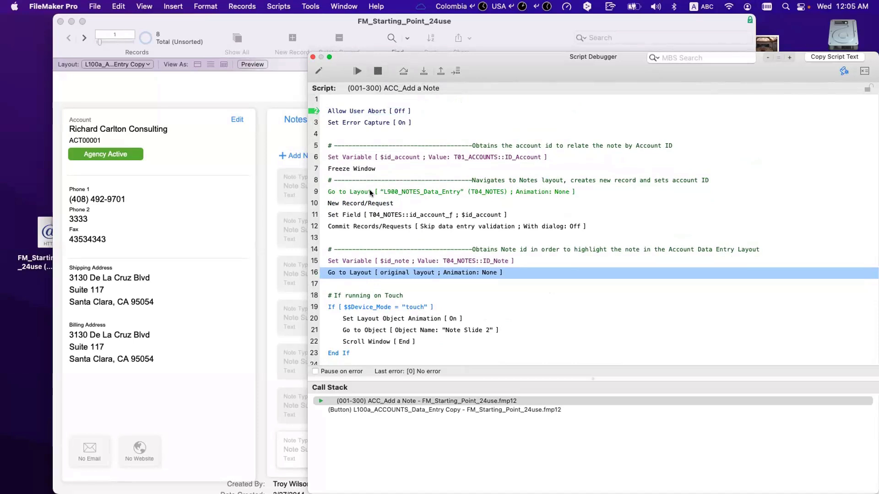
click(377, 71)
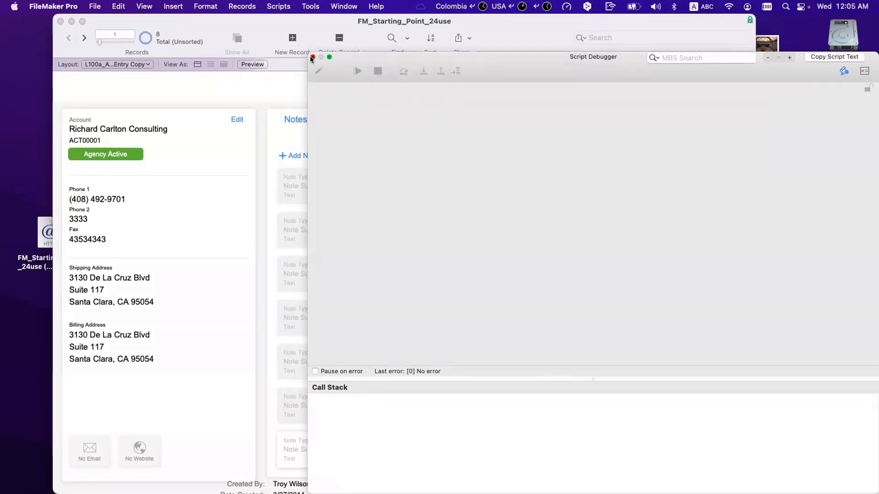
click(312, 57)
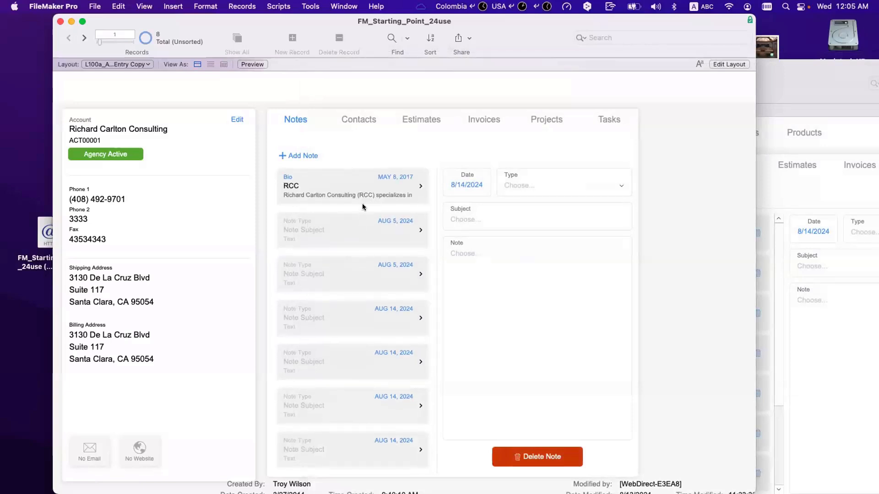
Select the RCC note, and open and close the Edit Account Data card to view it
click(363, 200)
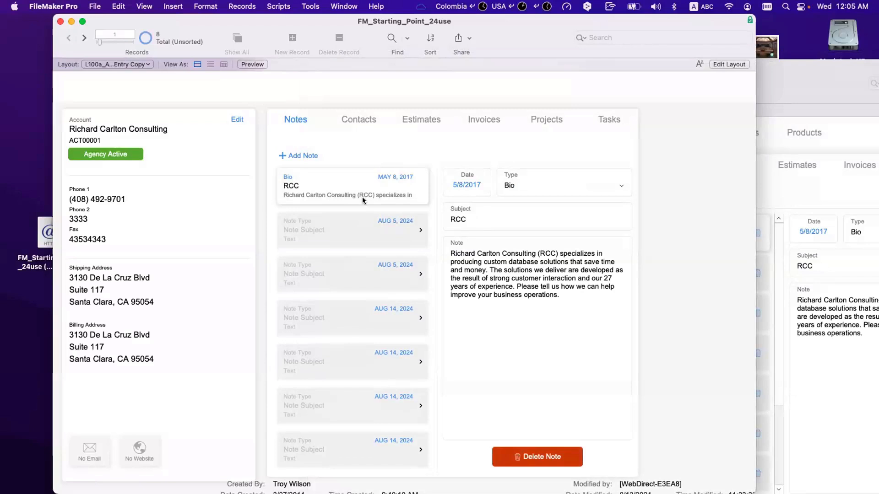
scroll(433, 230, right, 1)
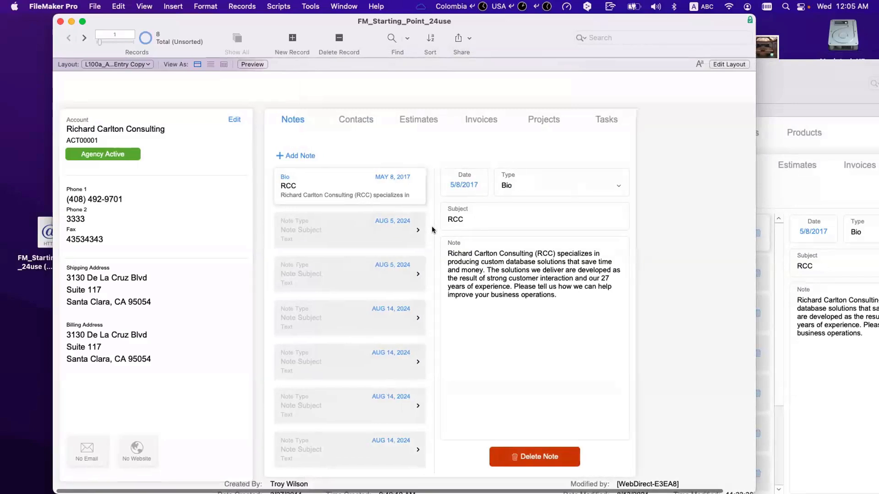
scroll(436, 233, left, 1)
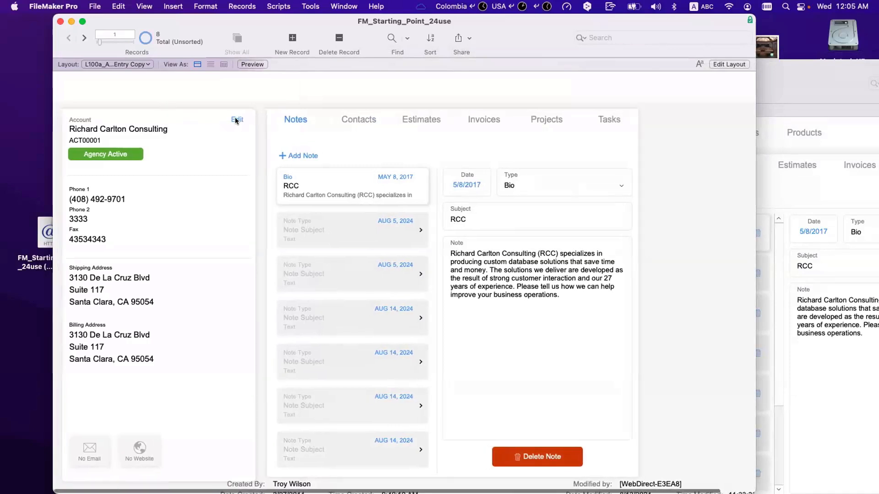
click(237, 120)
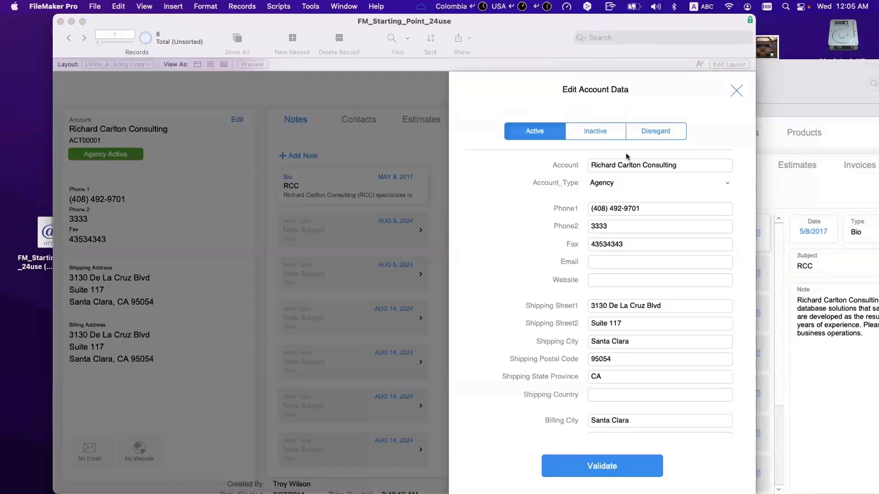
click(733, 92)
scroll(303, 137, down, 1)
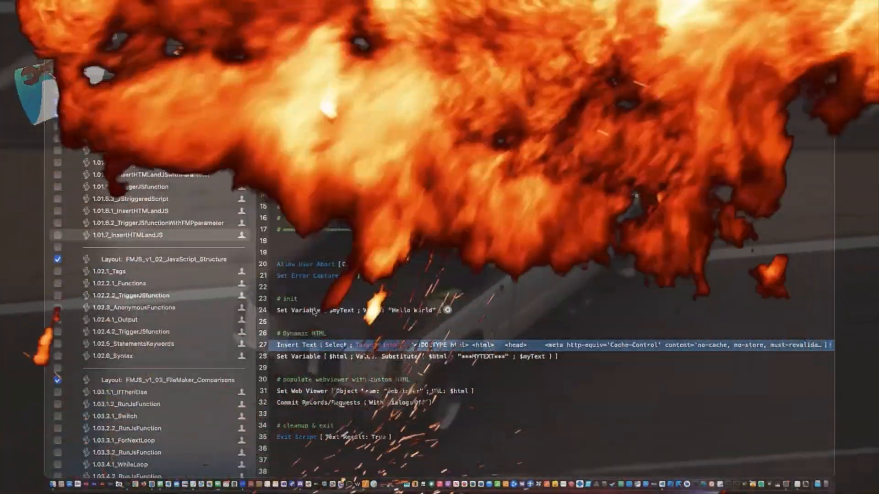
click(314, 312)
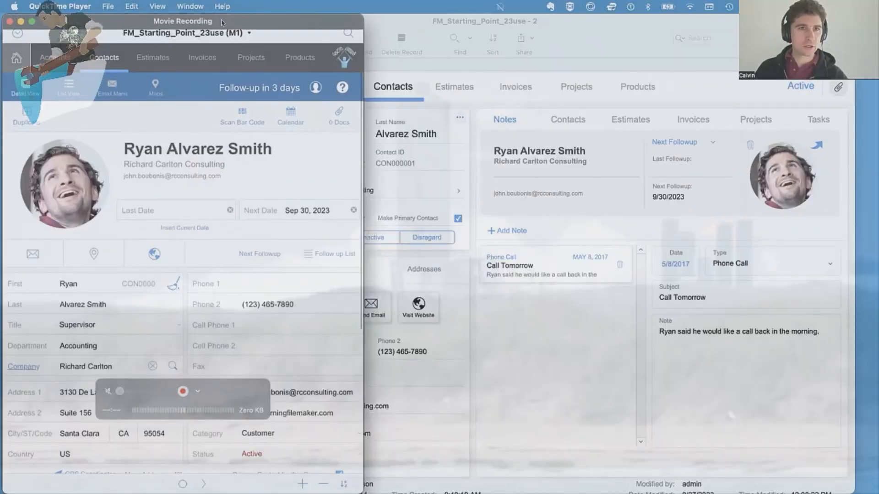
drag(222, 22, 219, 21)
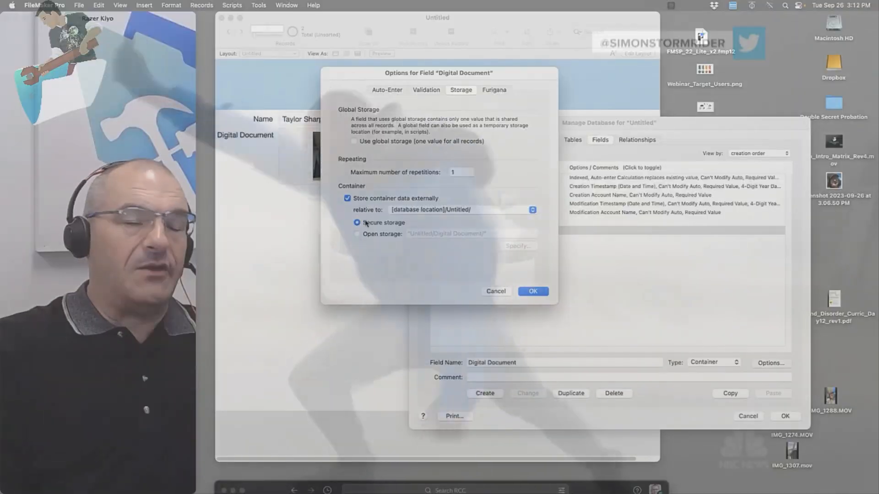